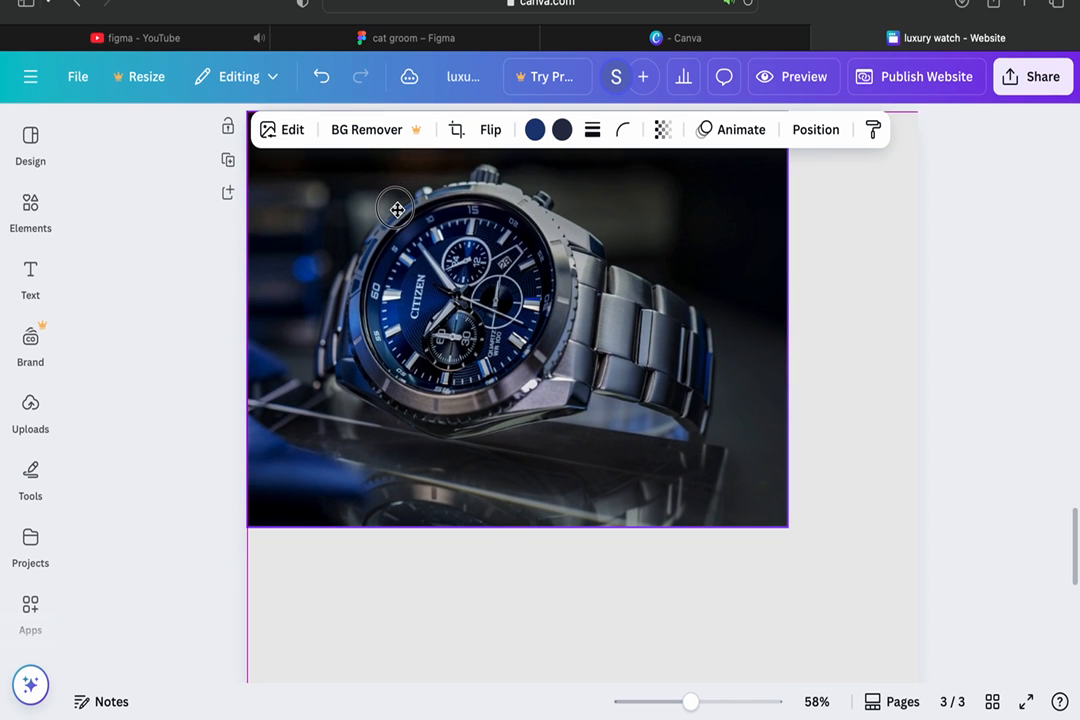
- Widen the watch photo on page 3 to span the full page width
left_click_drag(790, 319, 917, 327)
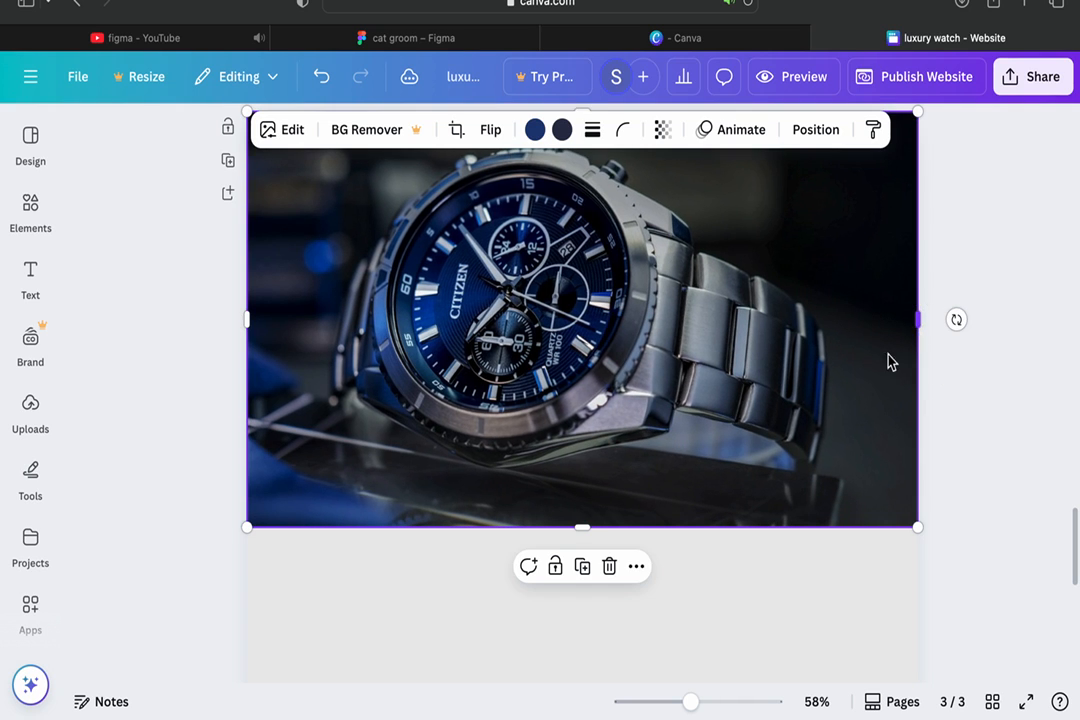
- Draw a short horizontal straight line on the blank page area below the watch photo
scroll(490, 345, "down", 5)
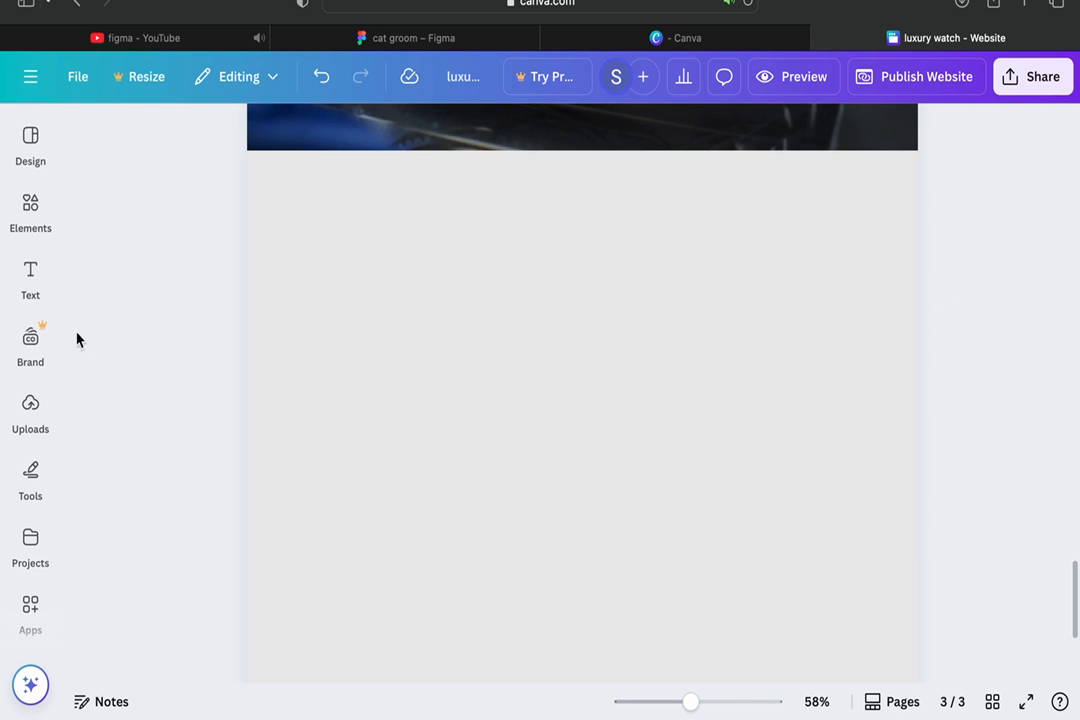
left_click(33, 472)
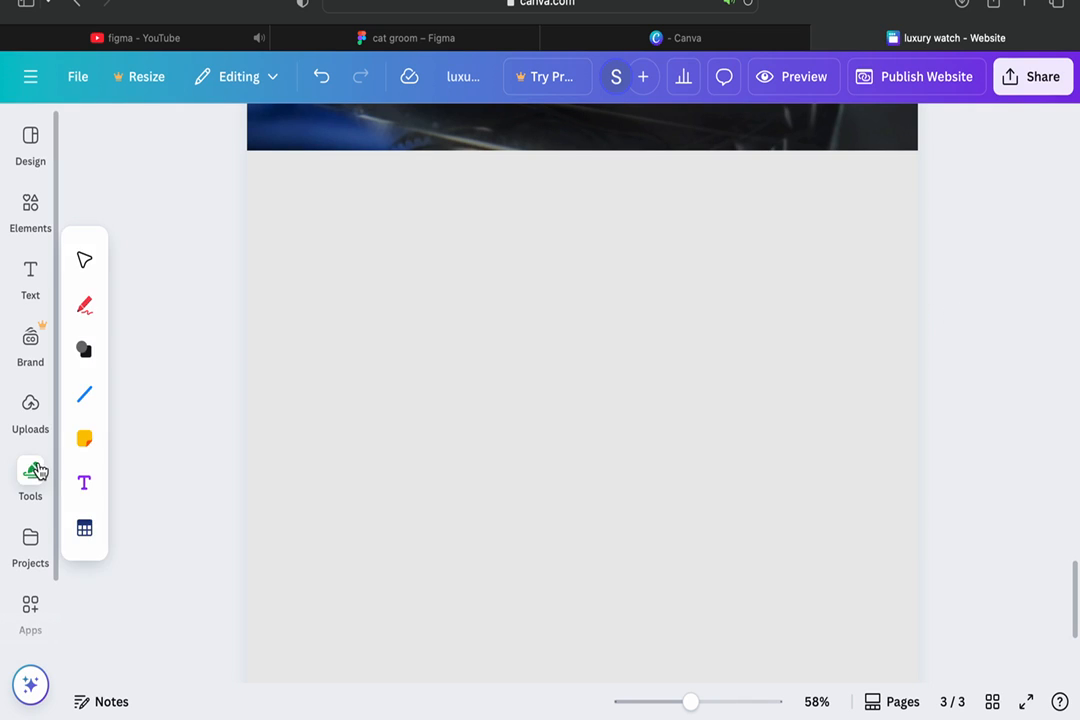
left_click(88, 398)
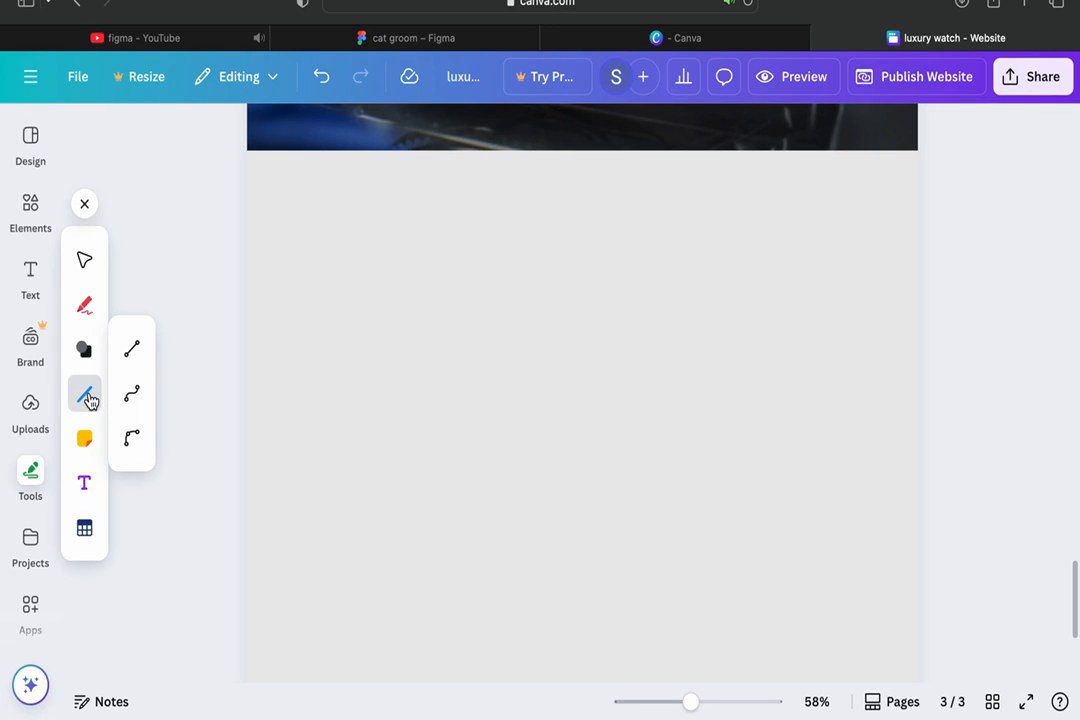
left_click(131, 352)
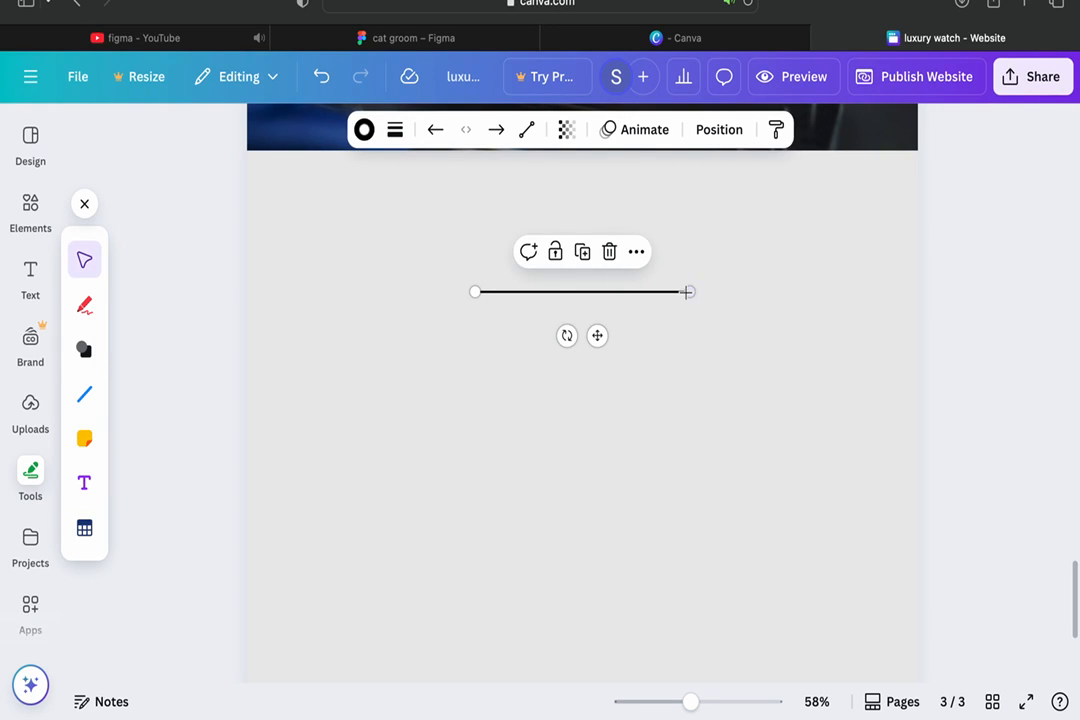
left_click_drag(690, 292, 511, 292)
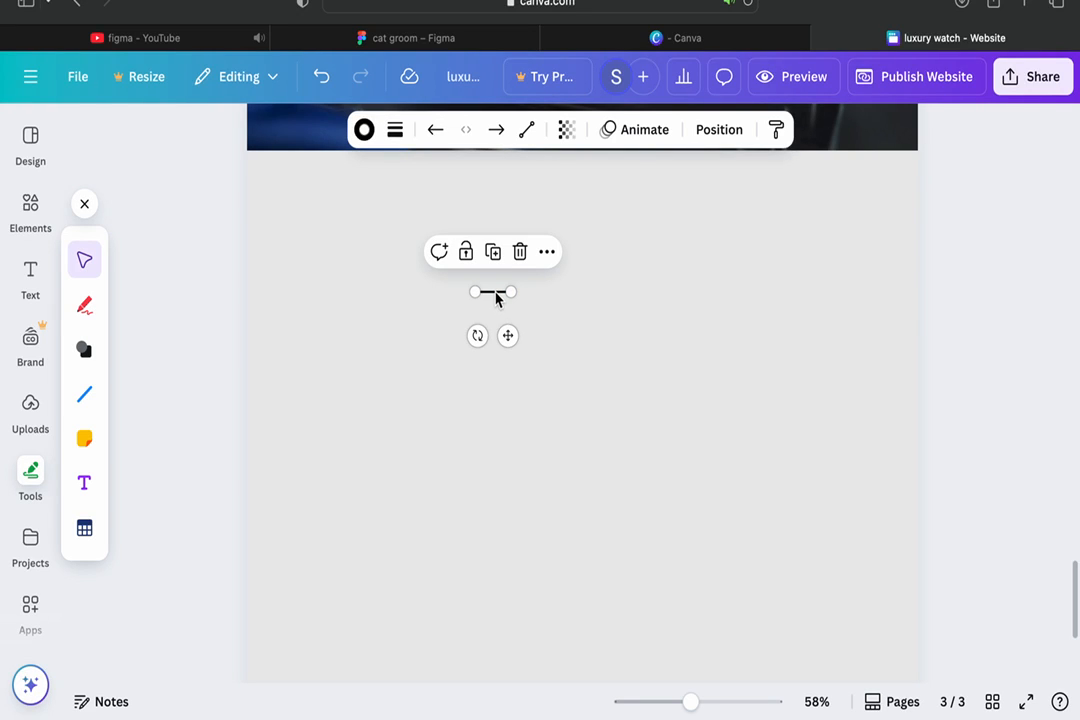
- Duplicate the short line twice and stack the copies below it, left-aligned with 12 spacing, as a hamburger menu icon
key("super+d")
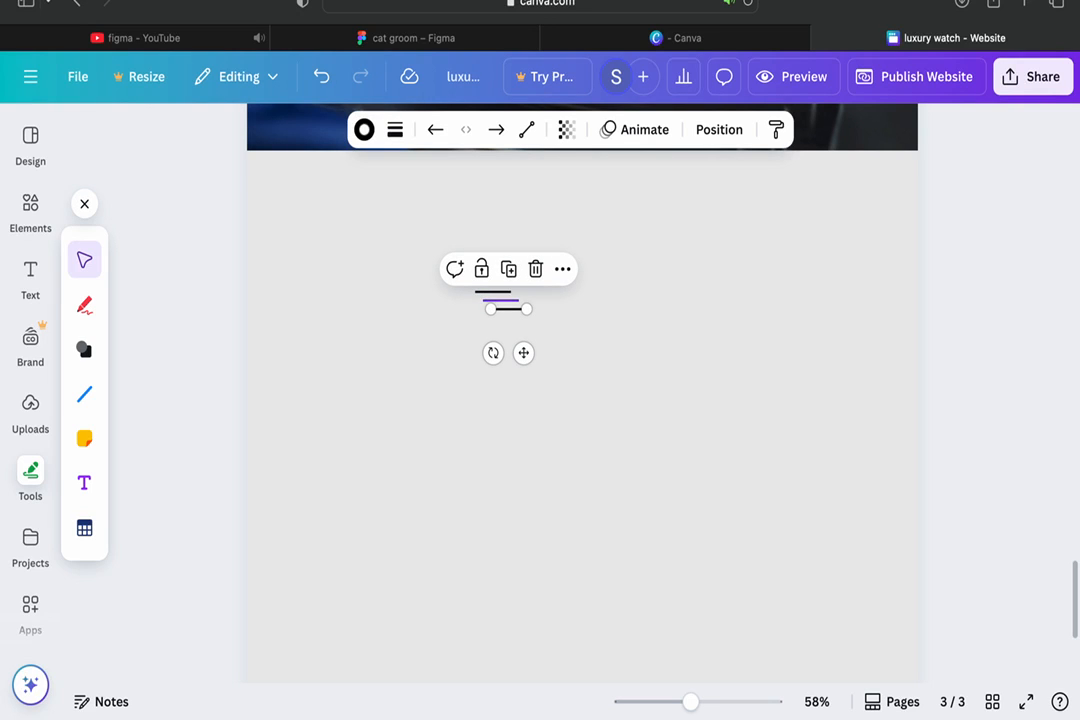
left_click(547, 342)
left_click(514, 316)
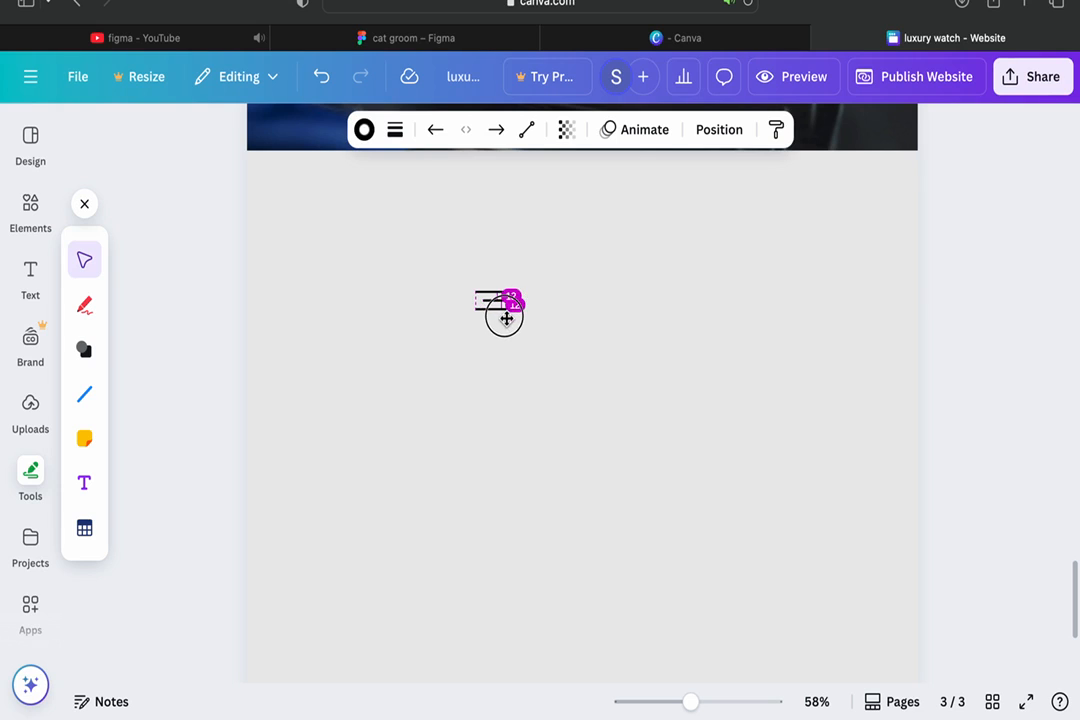
left_click(542, 312)
left_click(496, 298)
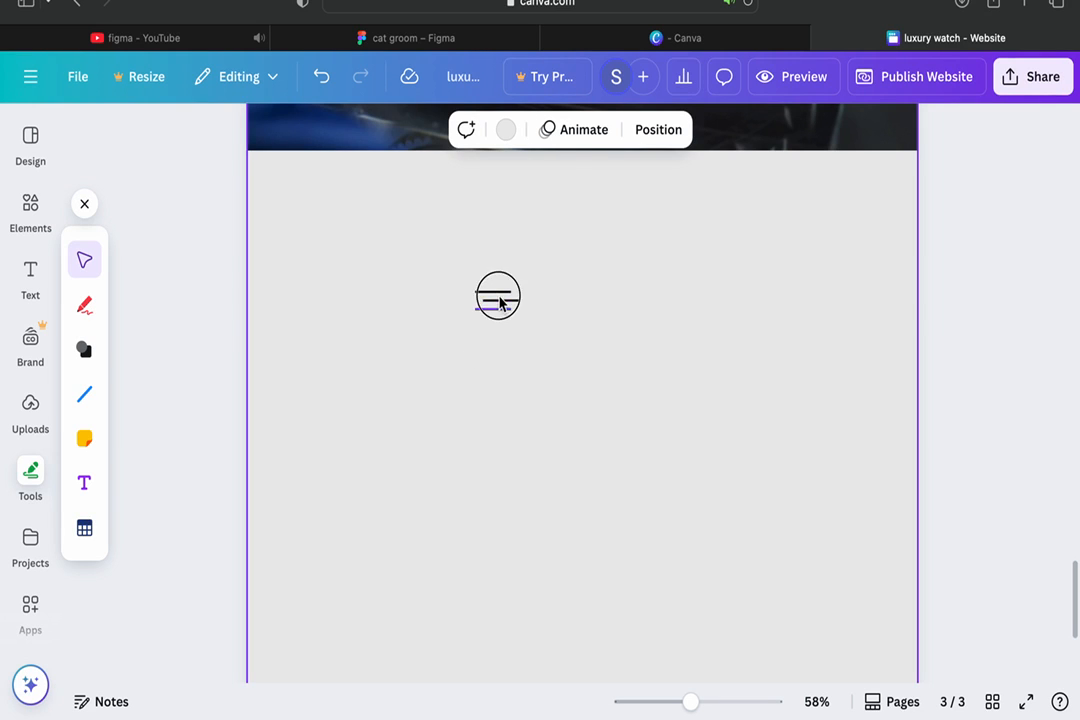
left_click(527, 312)
left_click(512, 303)
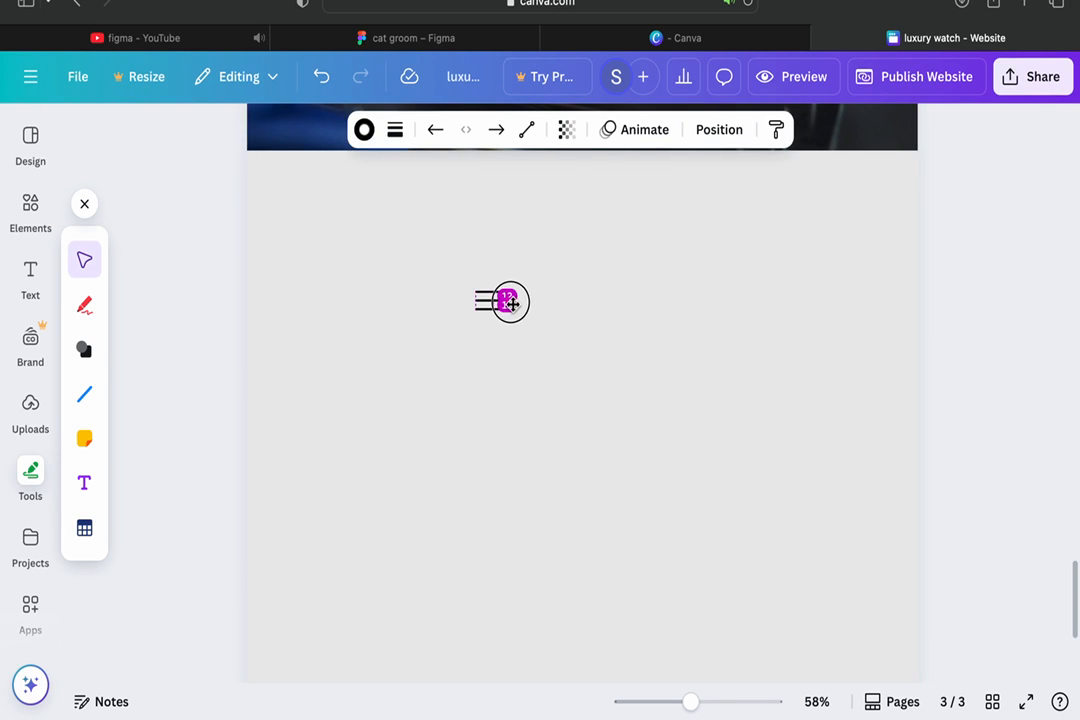
- Group the three stacked lines into one menu icon
left_click(525, 344)
left_click(498, 326)
left_click_drag(498, 326, 484, 272)
left_click(446, 254)
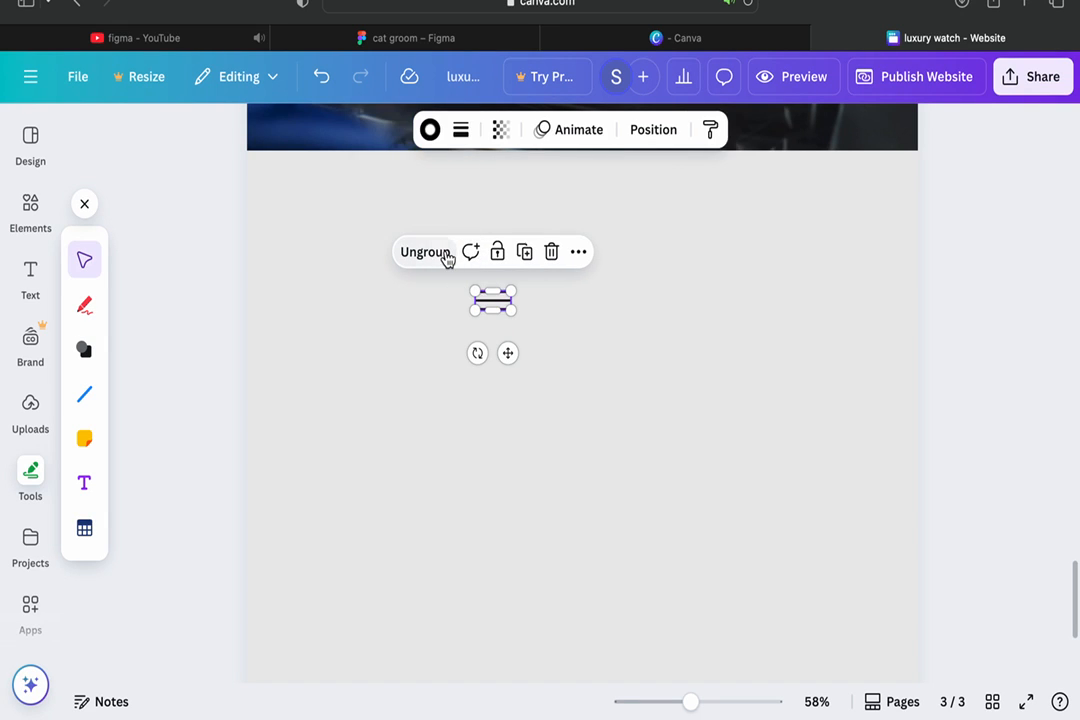
- Set the stroke colour of the grouped menu lines to white
left_click(430, 132)
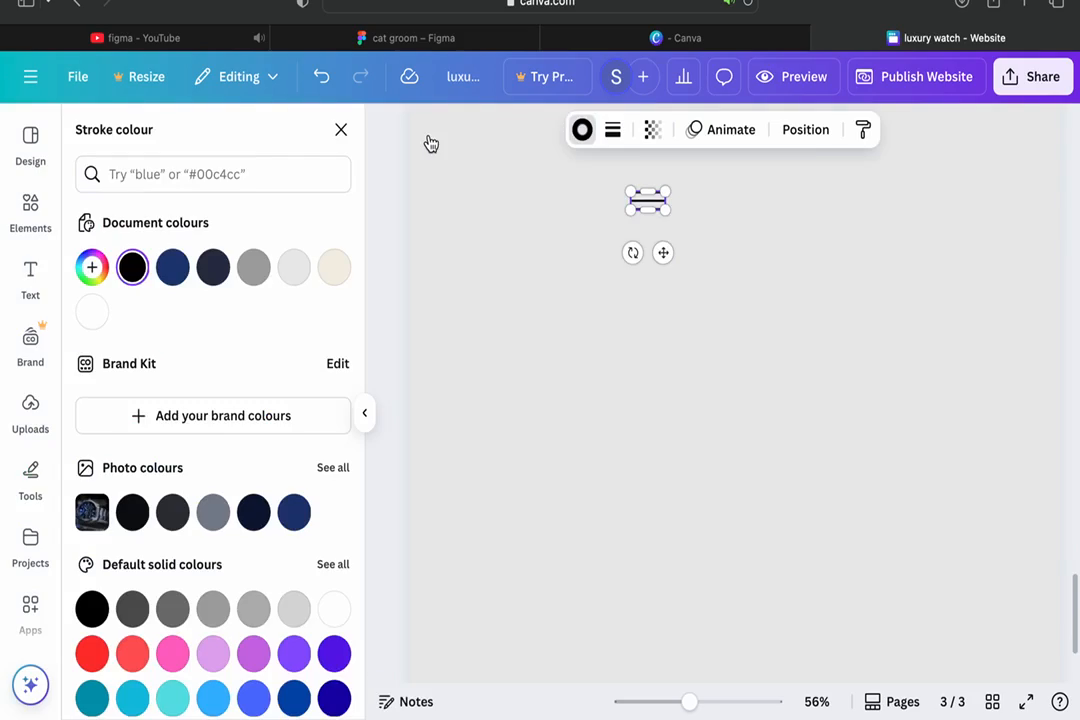
left_click(95, 311)
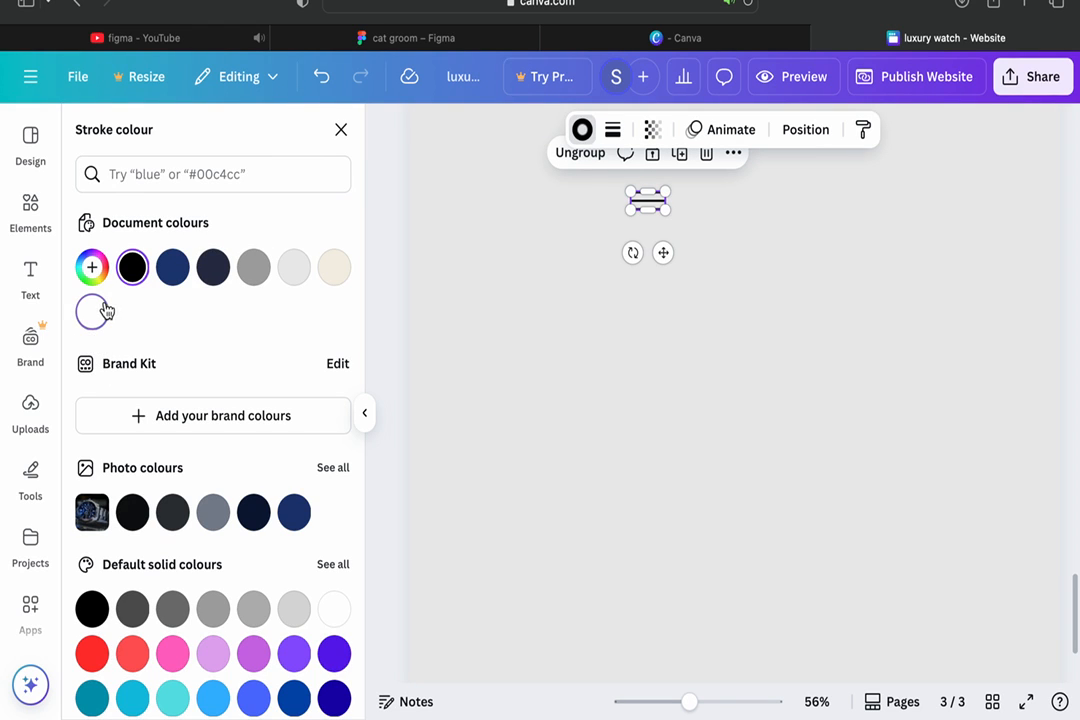
left_click(341, 129)
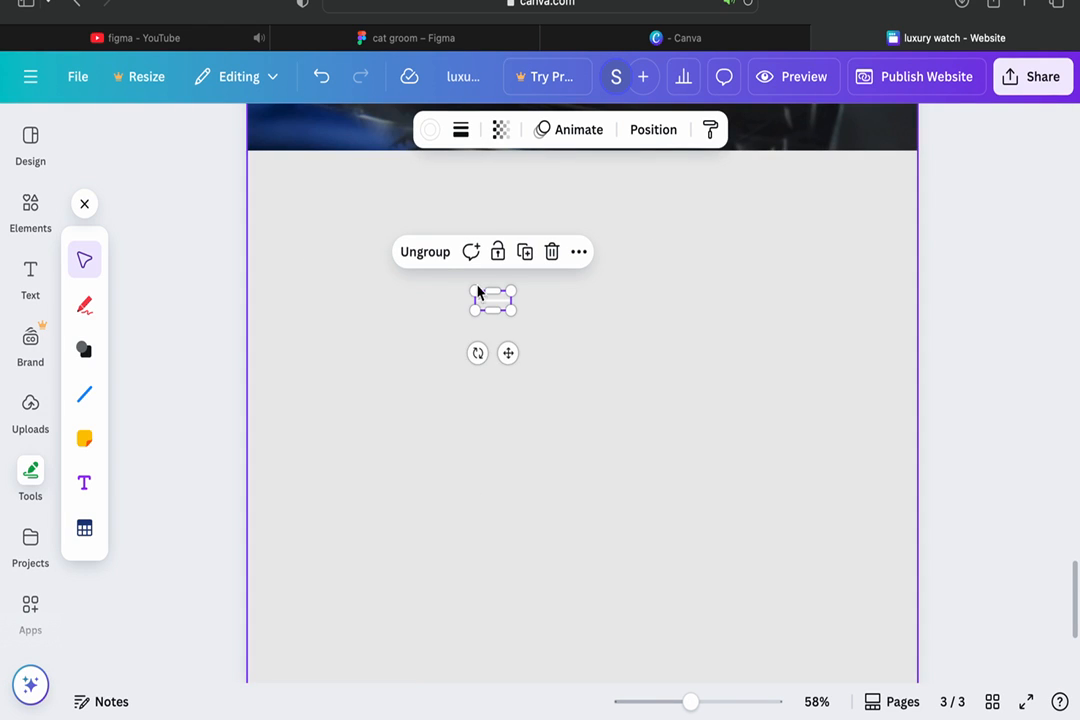
- Move the white menu icon onto the watch photo, near its upper-right corner
left_click_drag(489, 306, 852, 398)
scroll(866, 195, "up", 2)
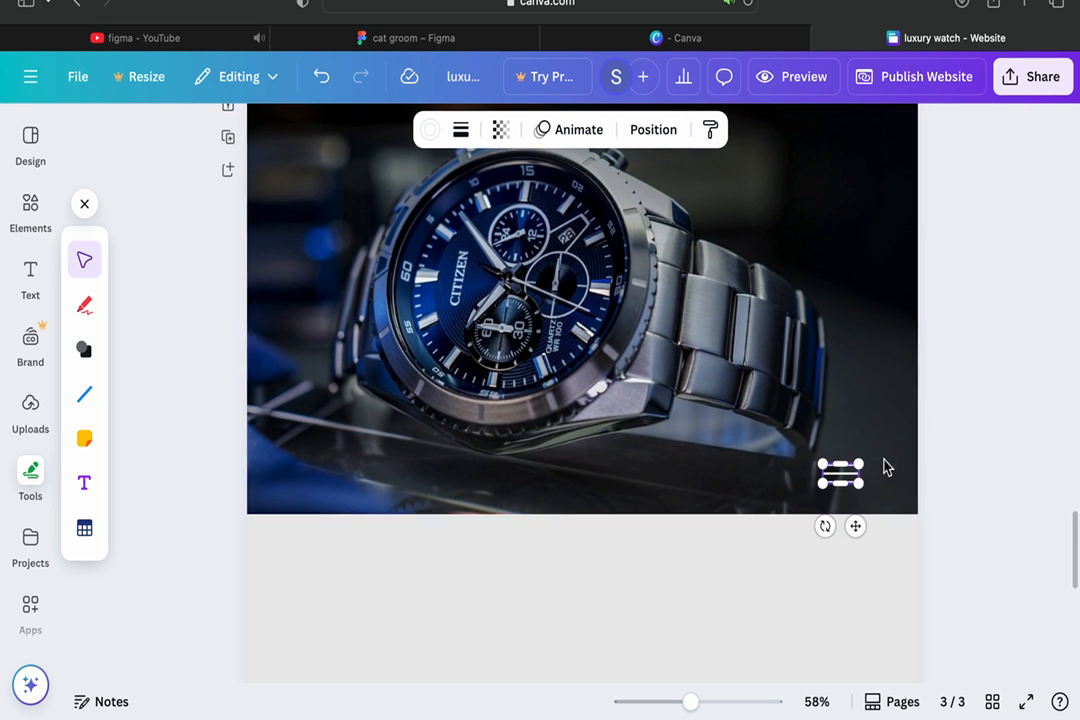
left_click_drag(845, 484, 824, 150)
scroll(855, 258, "up", 2)
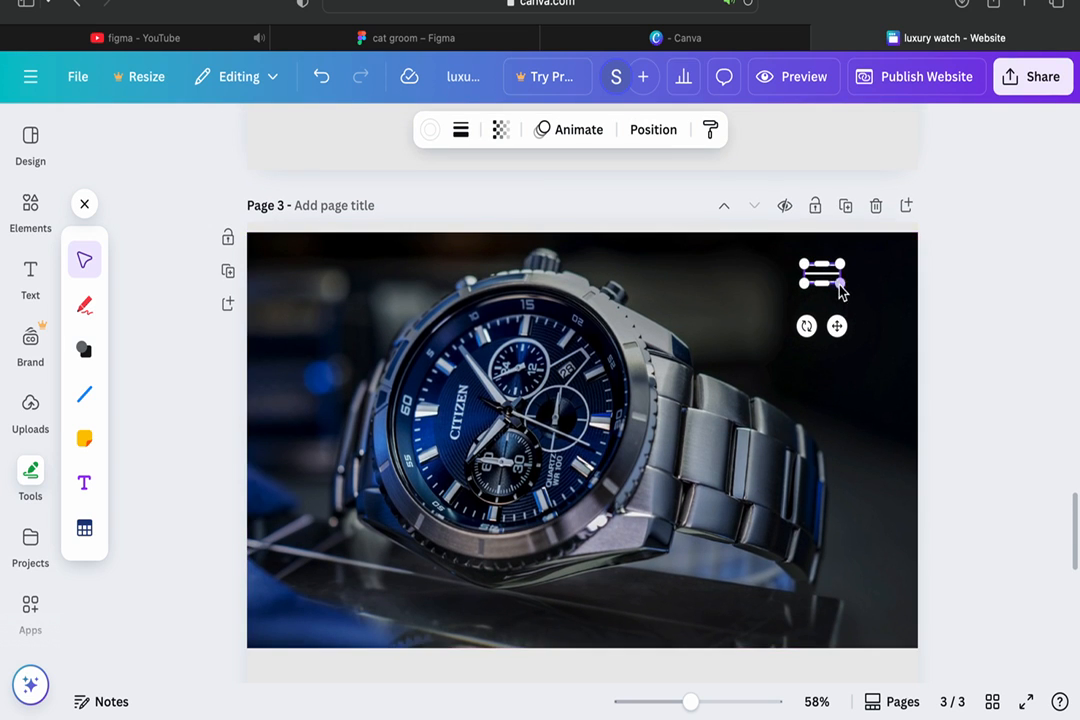
left_click(828, 281)
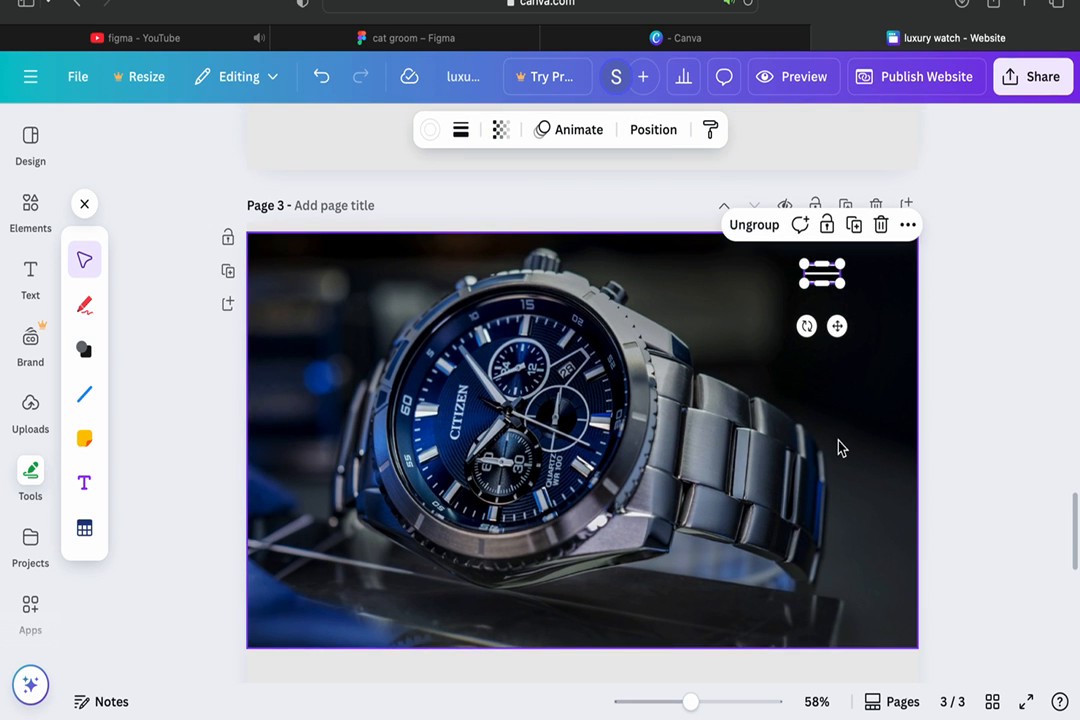
left_click(838, 445)
left_click(822, 272)
left_click_drag(822, 272, 829, 262)
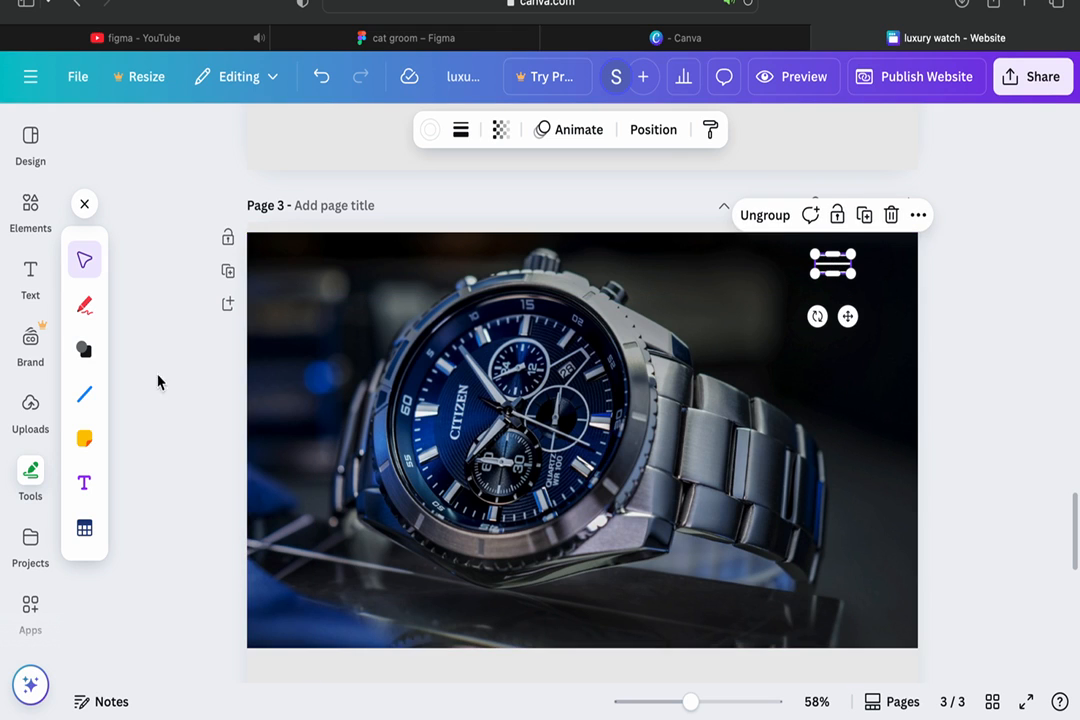
left_click(155, 415)
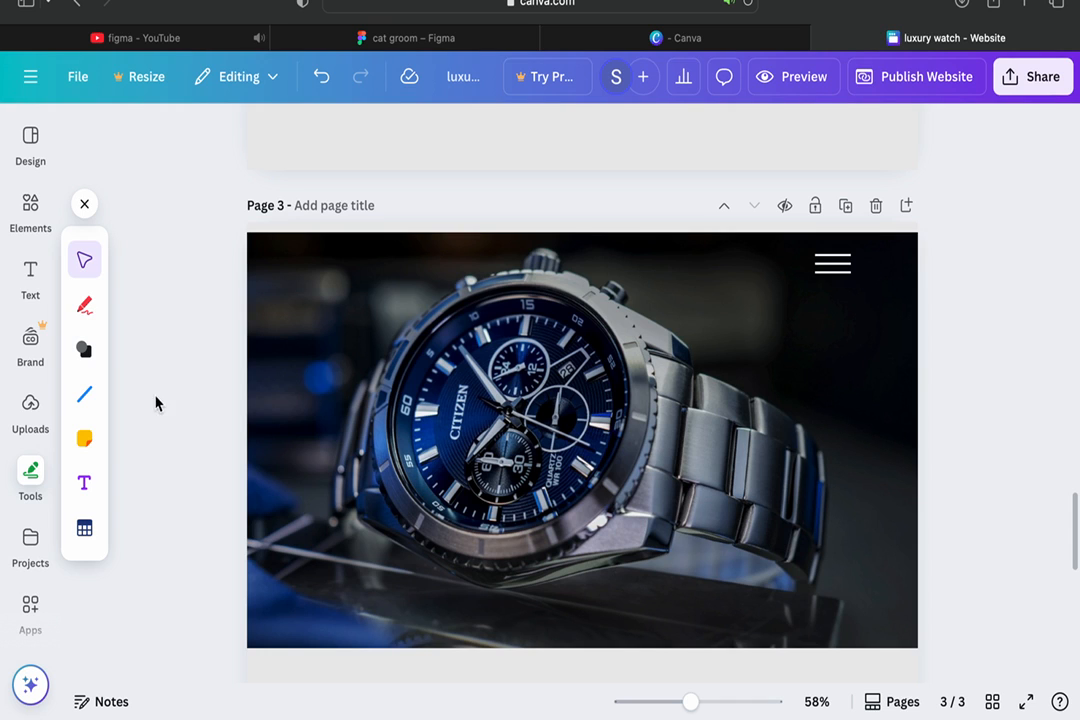
- Add a text box reading "Elegance" to page 3
scroll(323, 500, "down", 3)
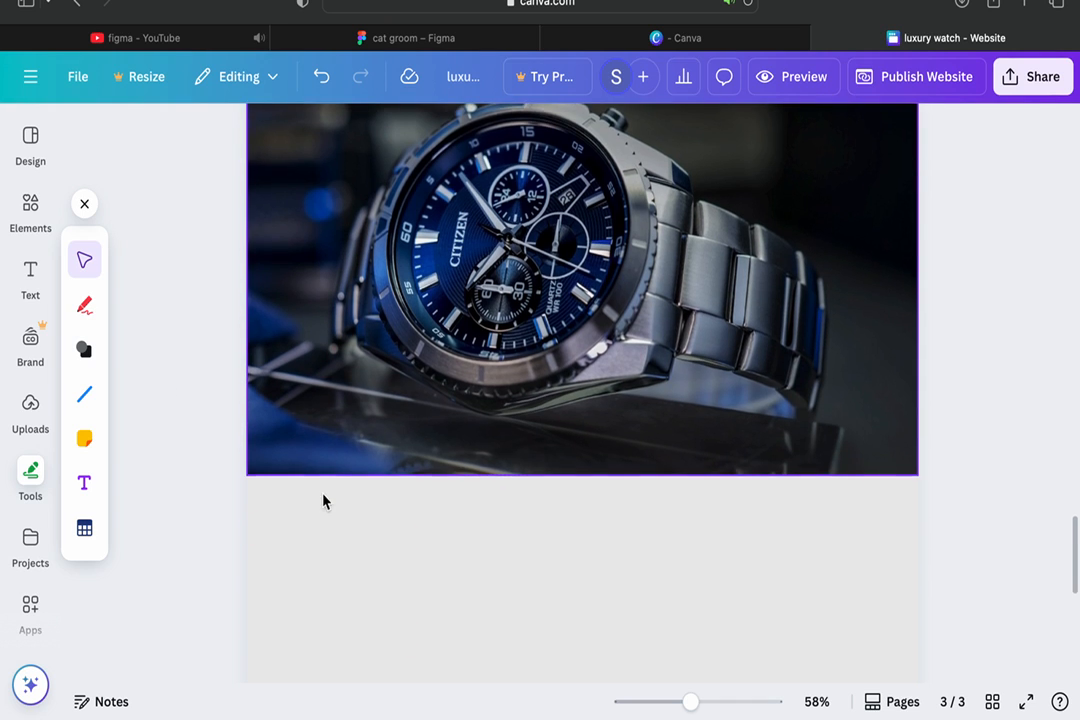
left_click(414, 548)
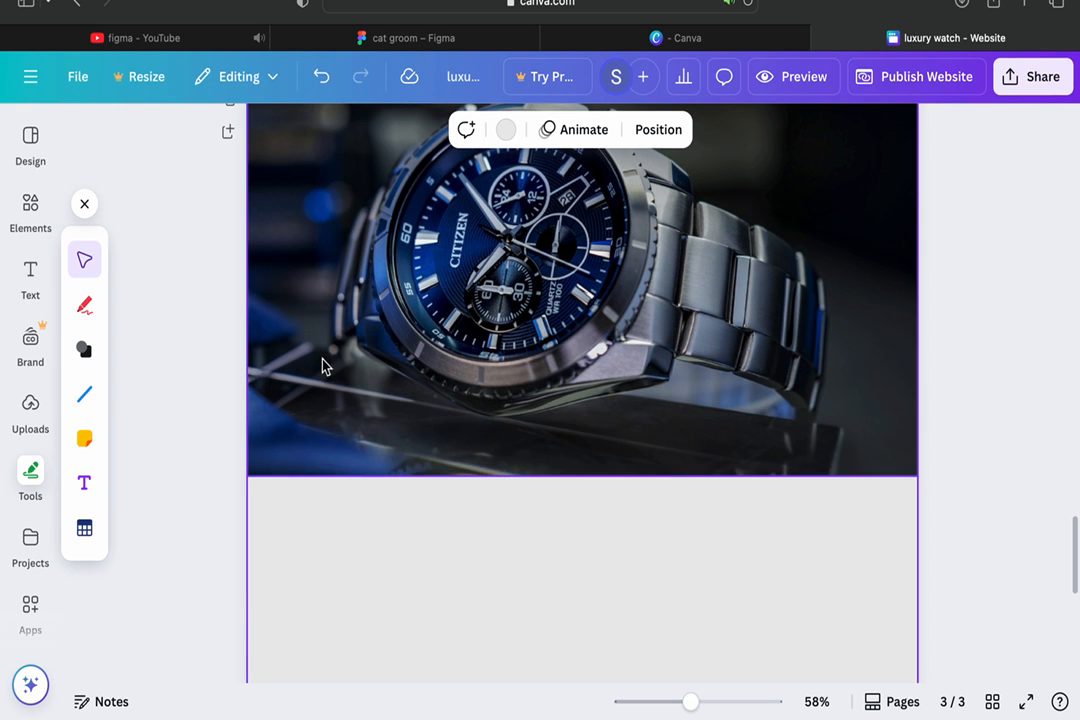
left_click(39, 294)
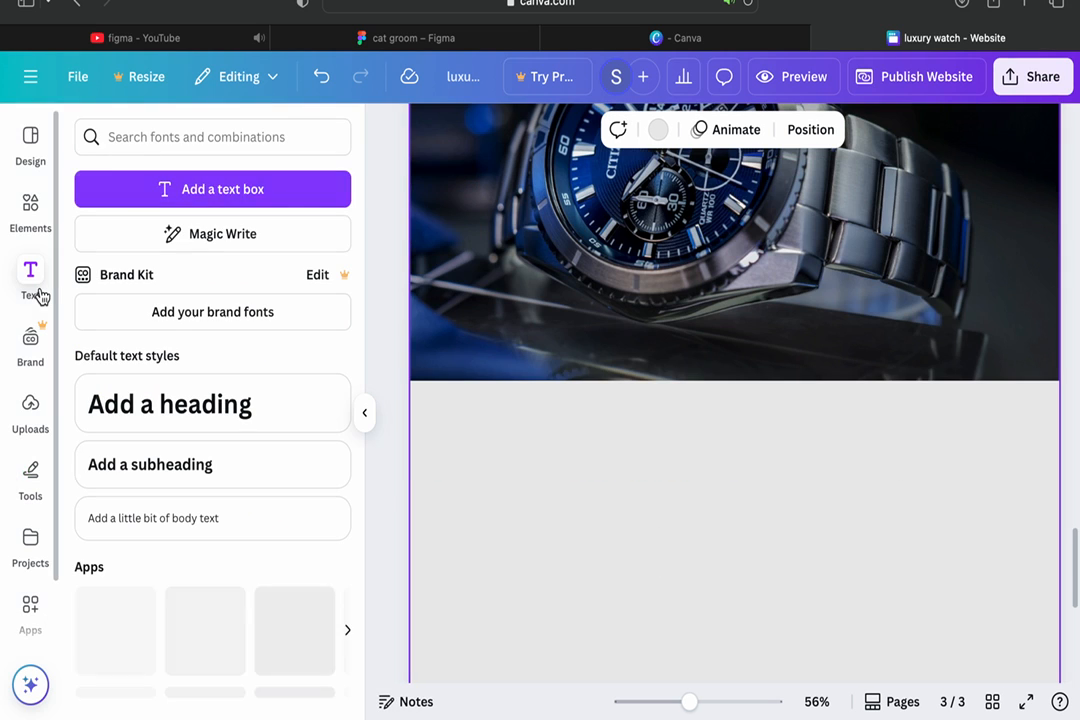
left_click(258, 195)
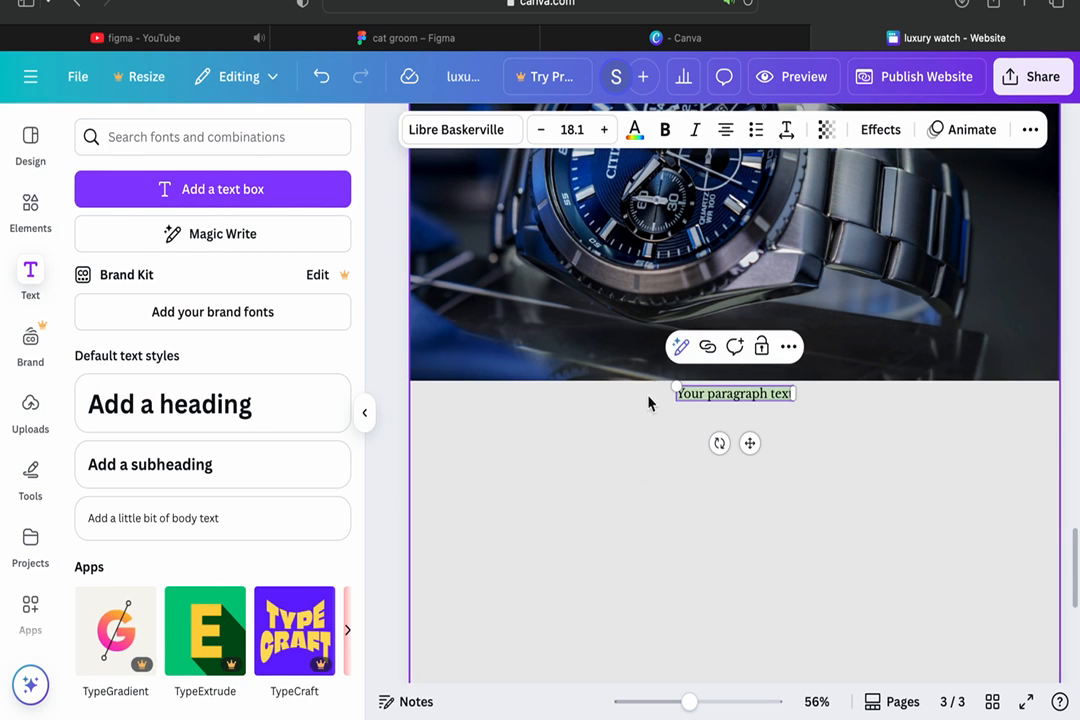
key("BackSpace")
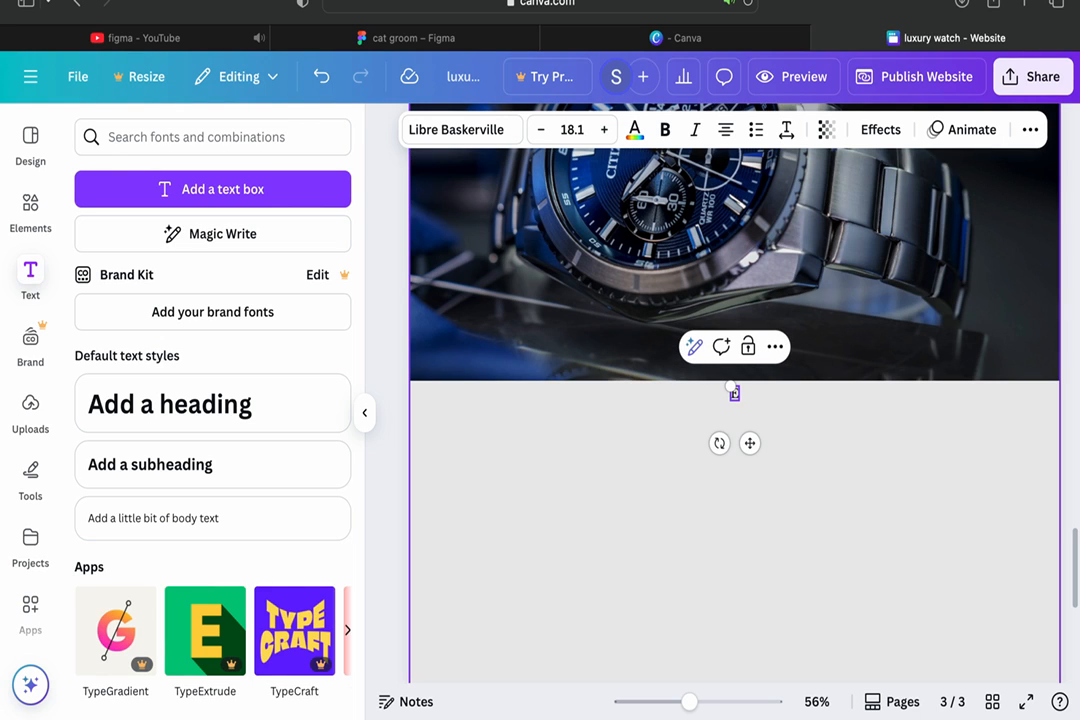
type("Elegance")
- Increase the font size of the "Elegance" text to 47.1
left_click(604, 130)
left_click(604, 130)
left_click(604, 130)
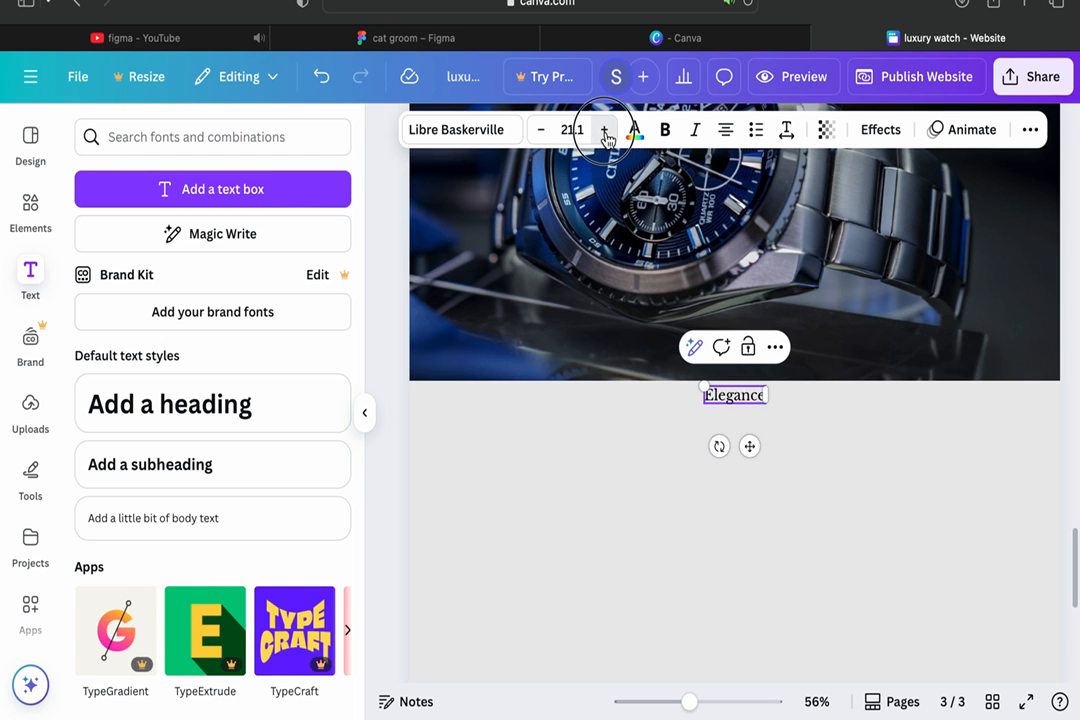
left_click(604, 130)
left_click(604, 130)
left_click(604, 130)
left_click(604, 130)
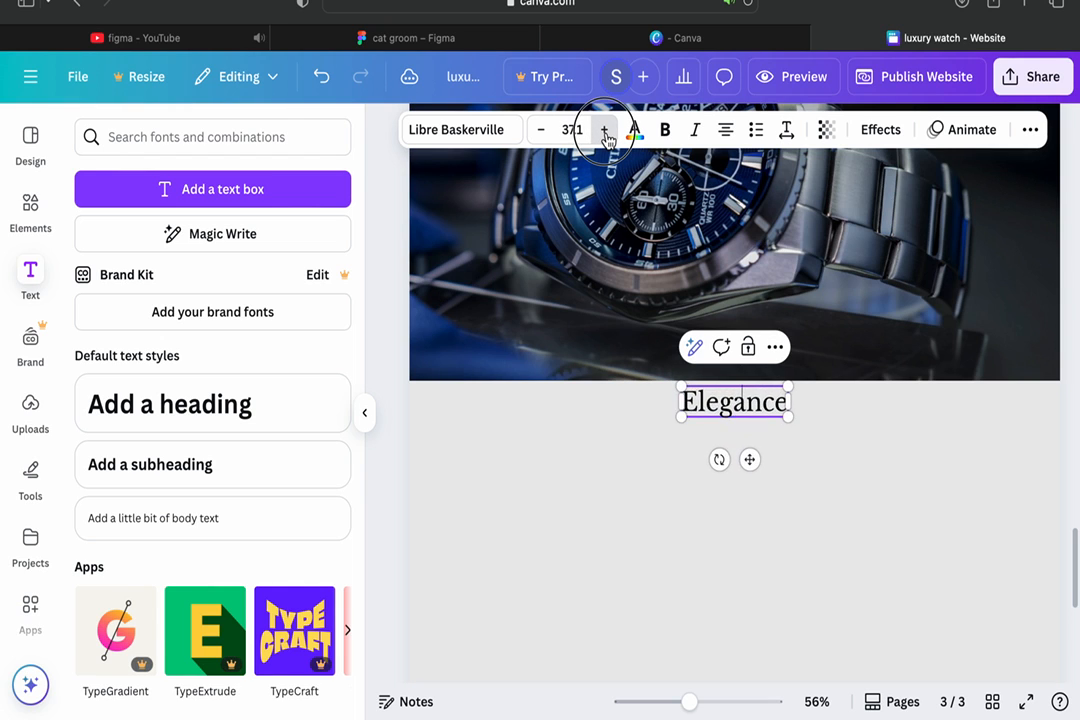
left_click(604, 130)
left_click(604, 130)
left_click(604, 130)
left_click(604, 130)
left_click(604, 130)
left_click(604, 130)
- Move the "Elegance" text to the watch photo's upper-left corner, level with the menu icon
scroll(759, 427, "up", 5)
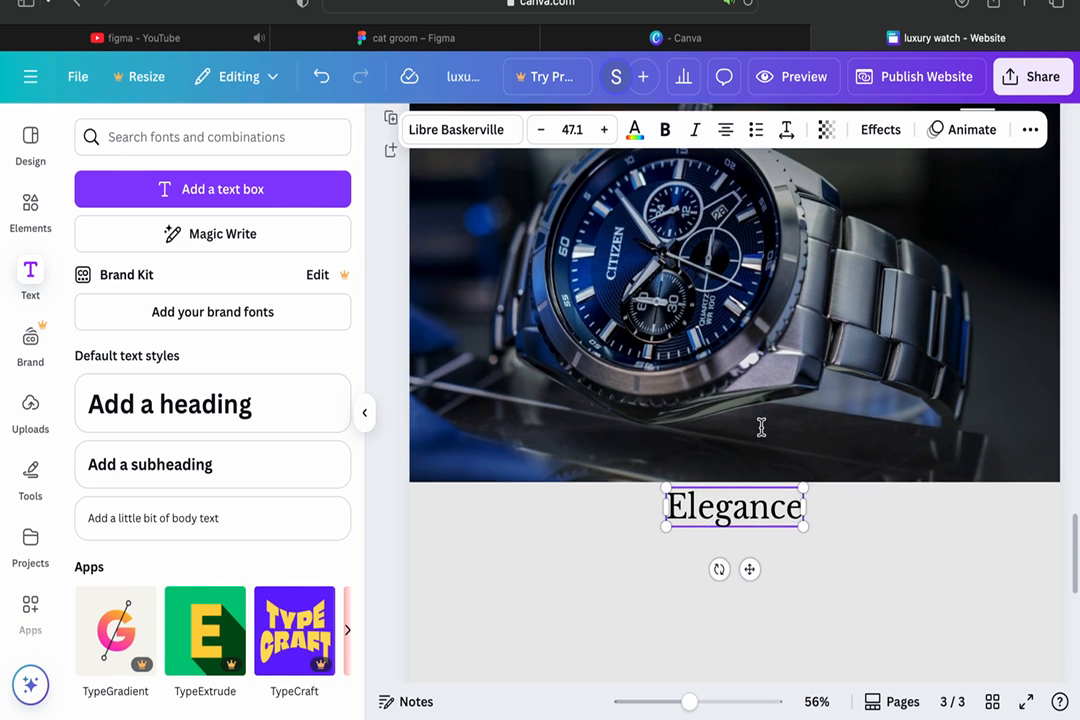
scroll(763, 514, "up", 2)
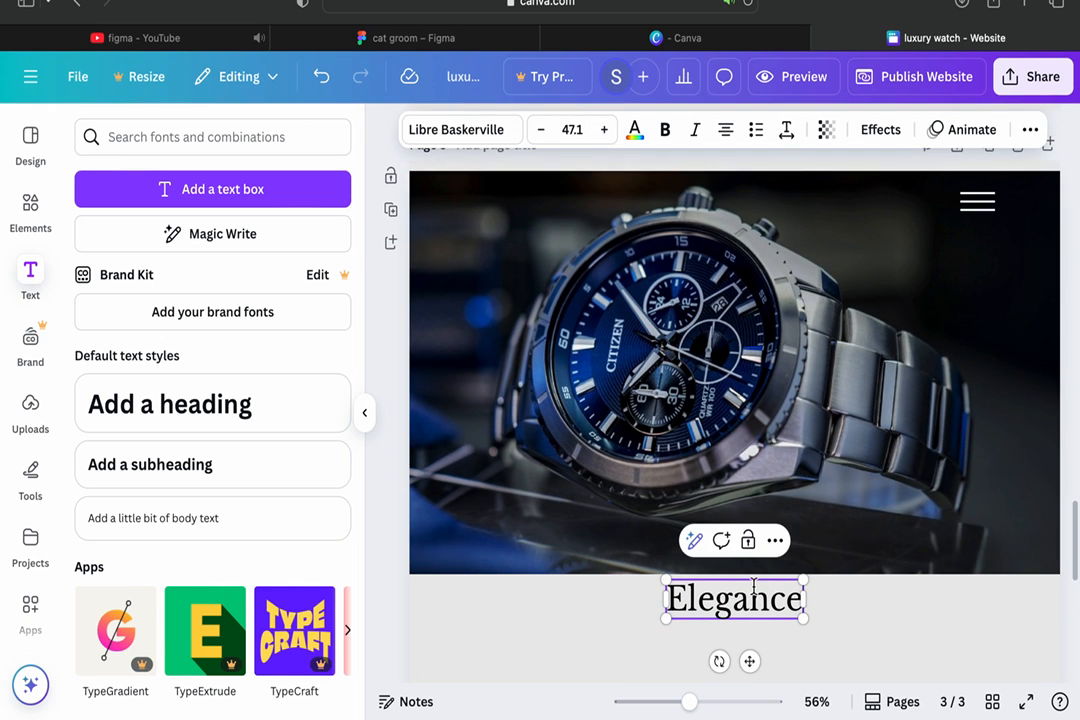
left_click(834, 612)
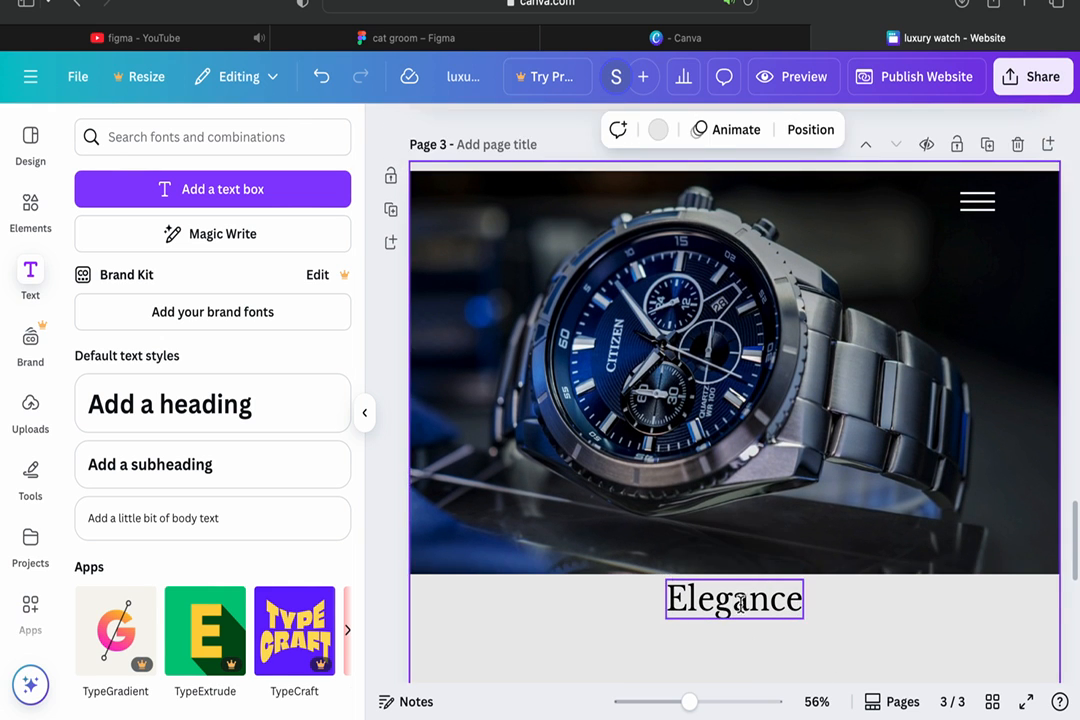
left_click_drag(740, 602, 522, 203)
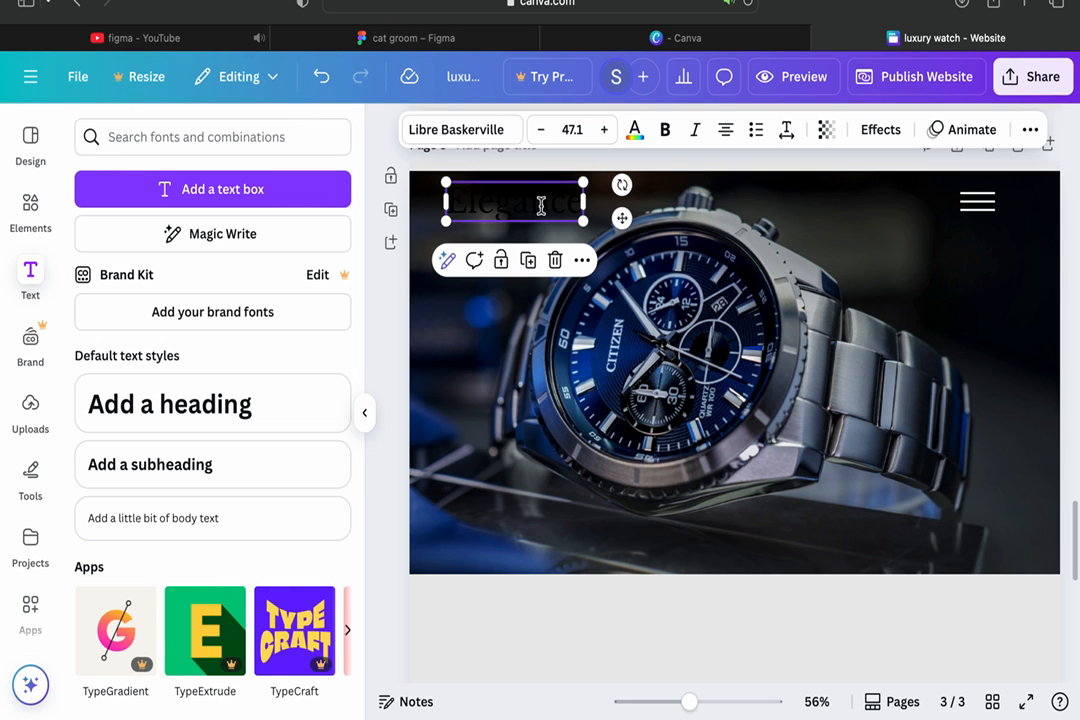
- Set the colour of the "Elegance" text to white
left_click(634, 129)
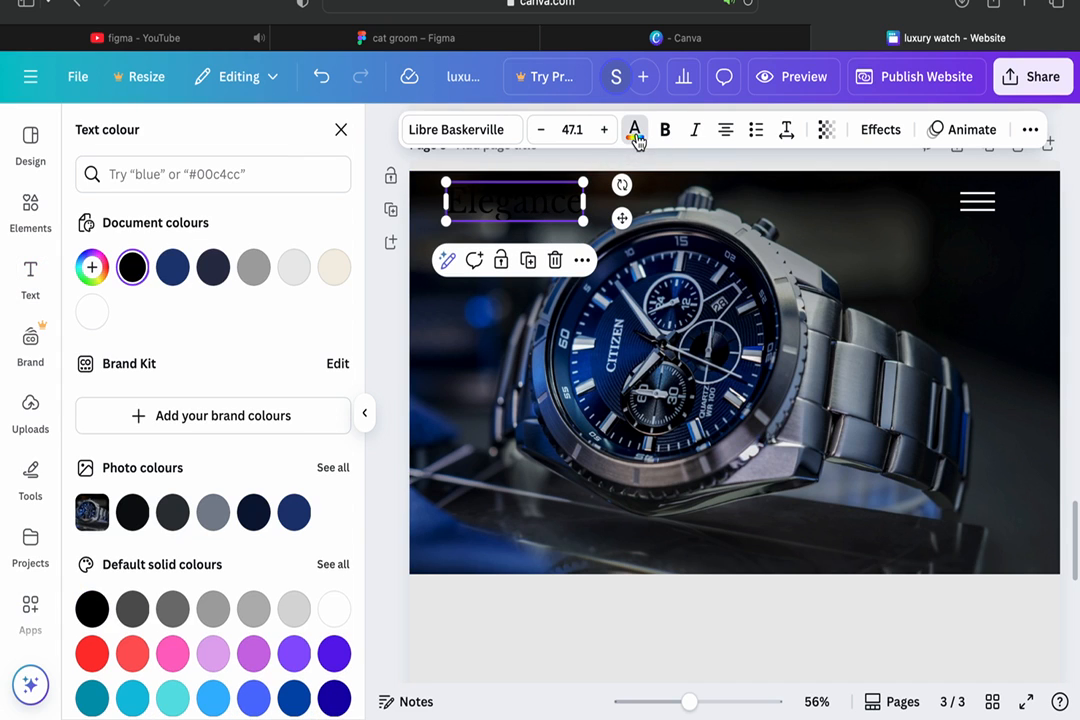
left_click(93, 313)
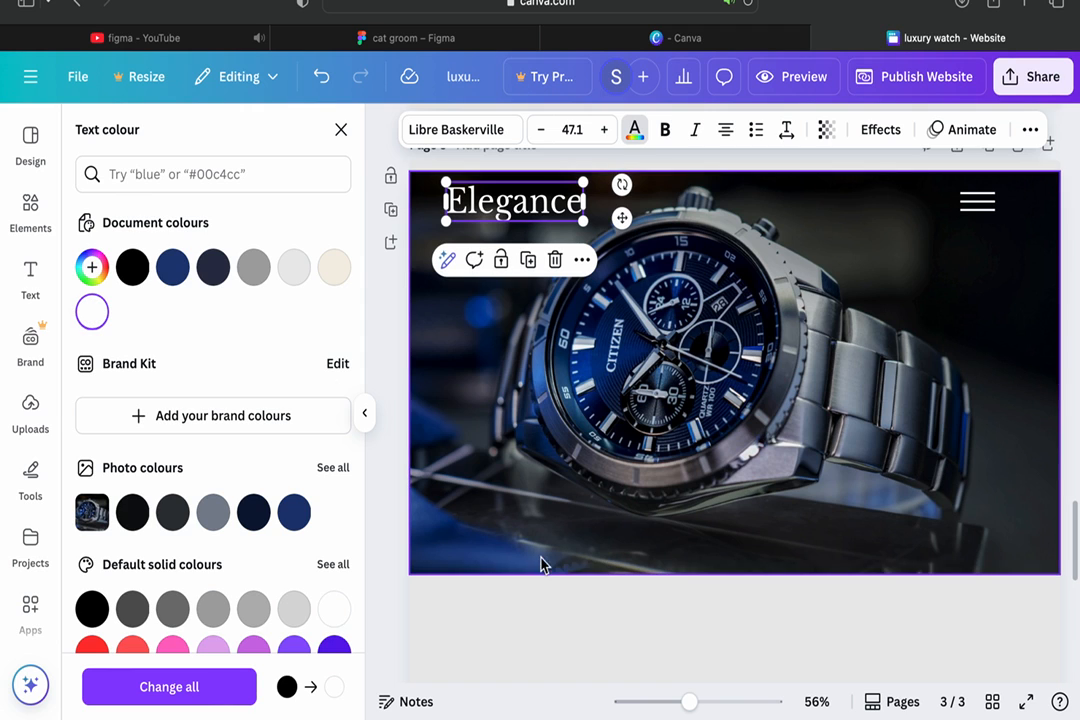
left_click(547, 610)
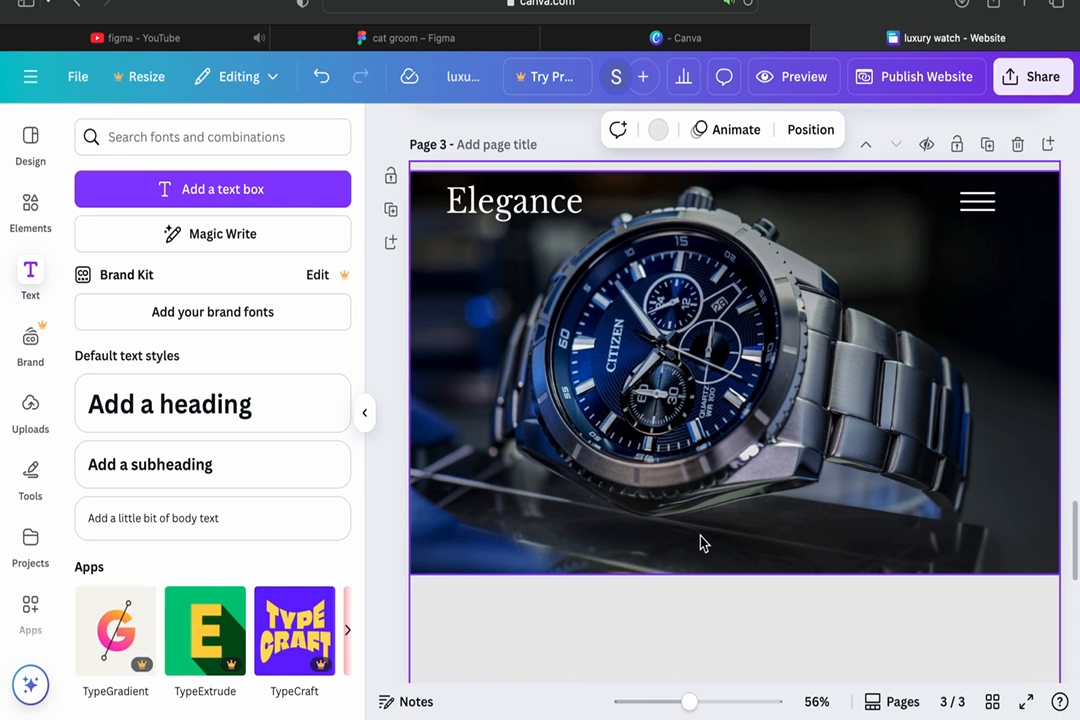
left_click(368, 417)
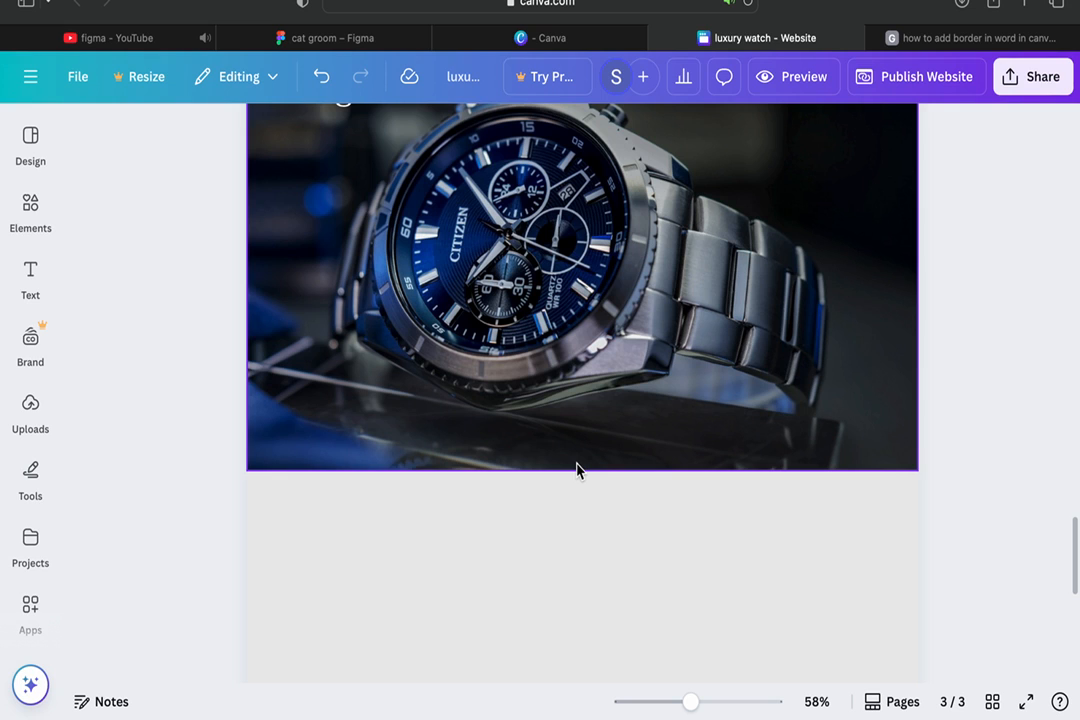
- Add a text box reading "Explore +" on page 3 below the watch photo
left_click(45, 281)
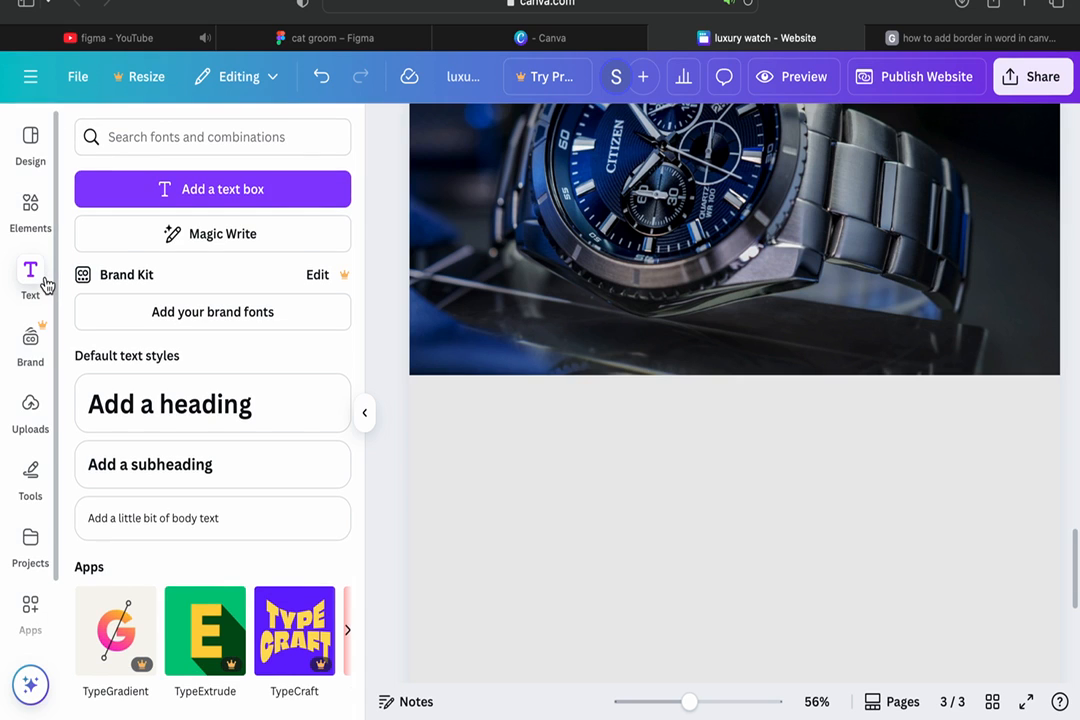
left_click(166, 205)
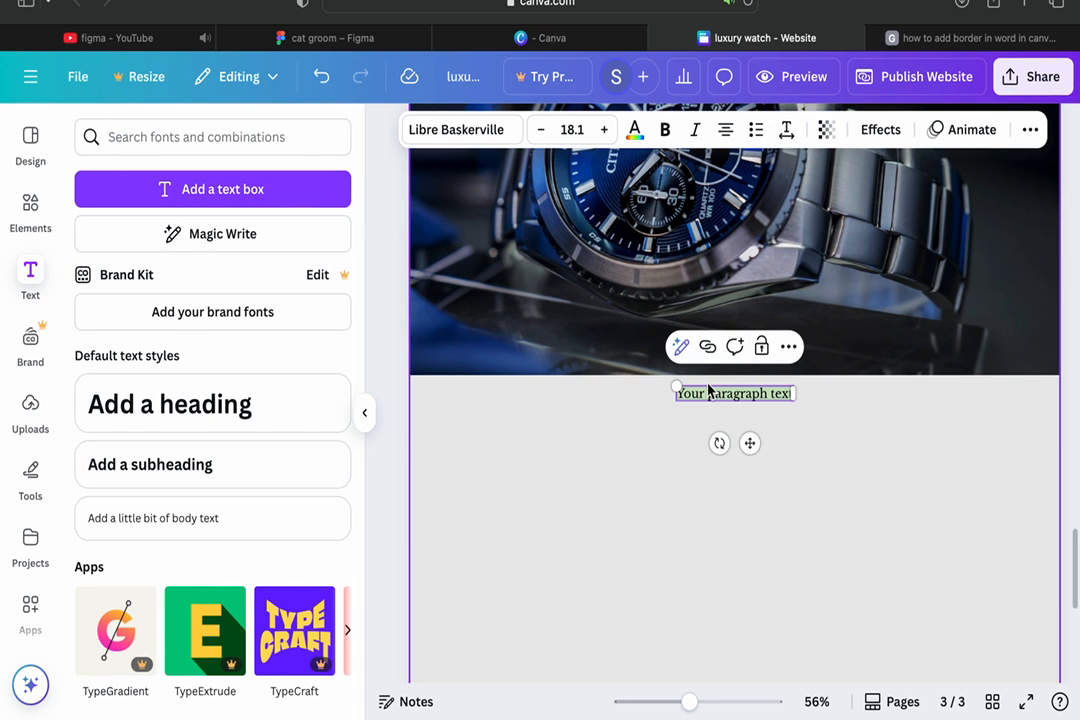
type("EX")
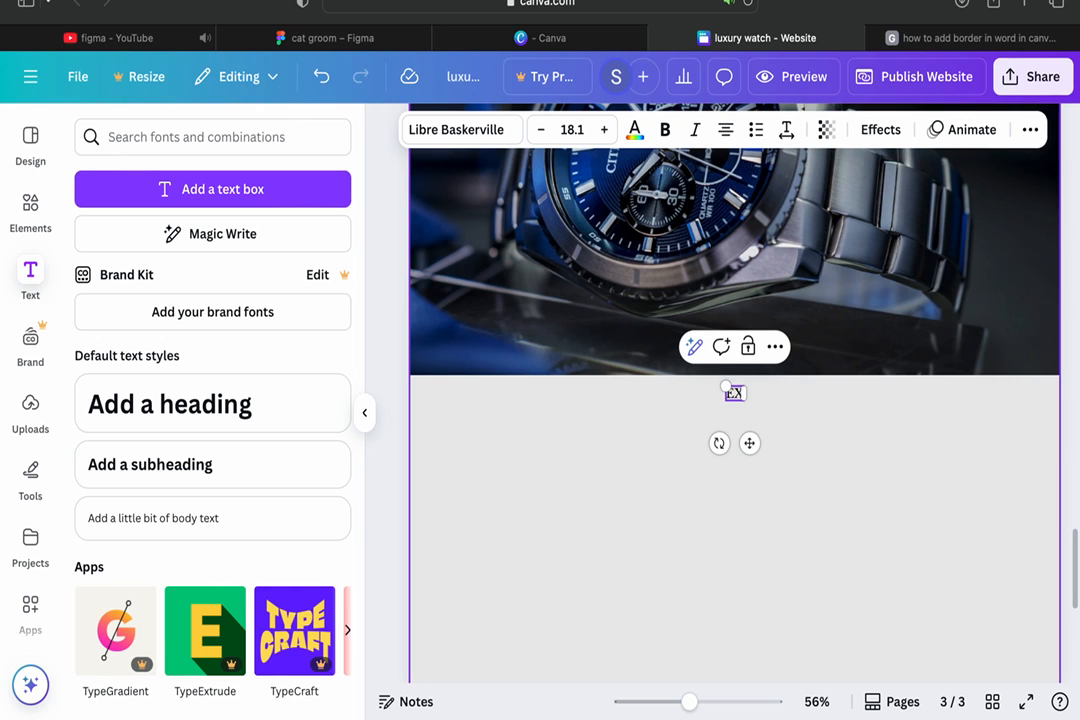
type("plore")
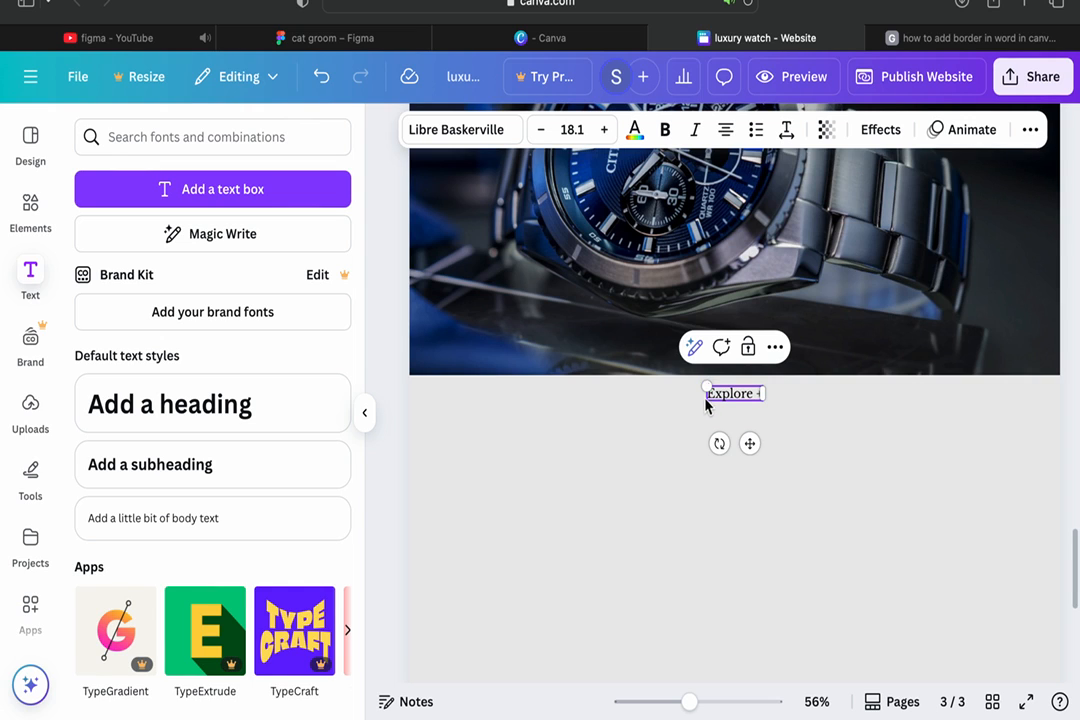
- Increase the font size of the "Explore +" text to 25.1 and move it a little further below the watch photo
left_click(604, 130)
left_click(604, 130)
left_click(604, 130)
left_click(604, 130)
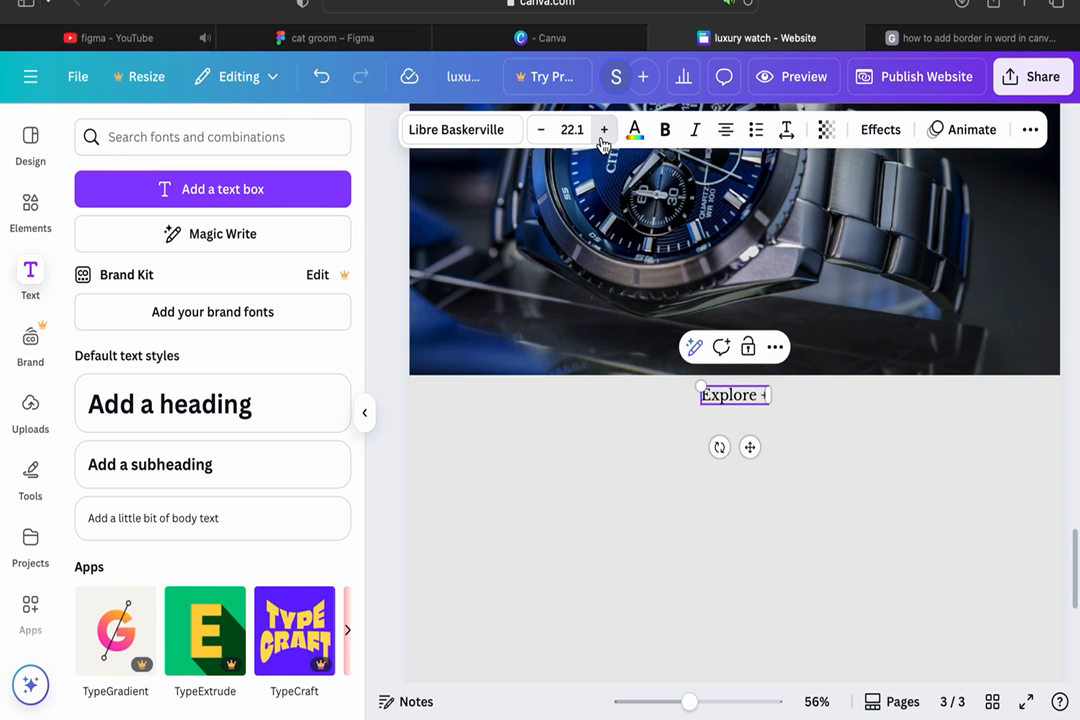
left_click(604, 130)
left_click(604, 130)
left_click(604, 130)
left_click(669, 433)
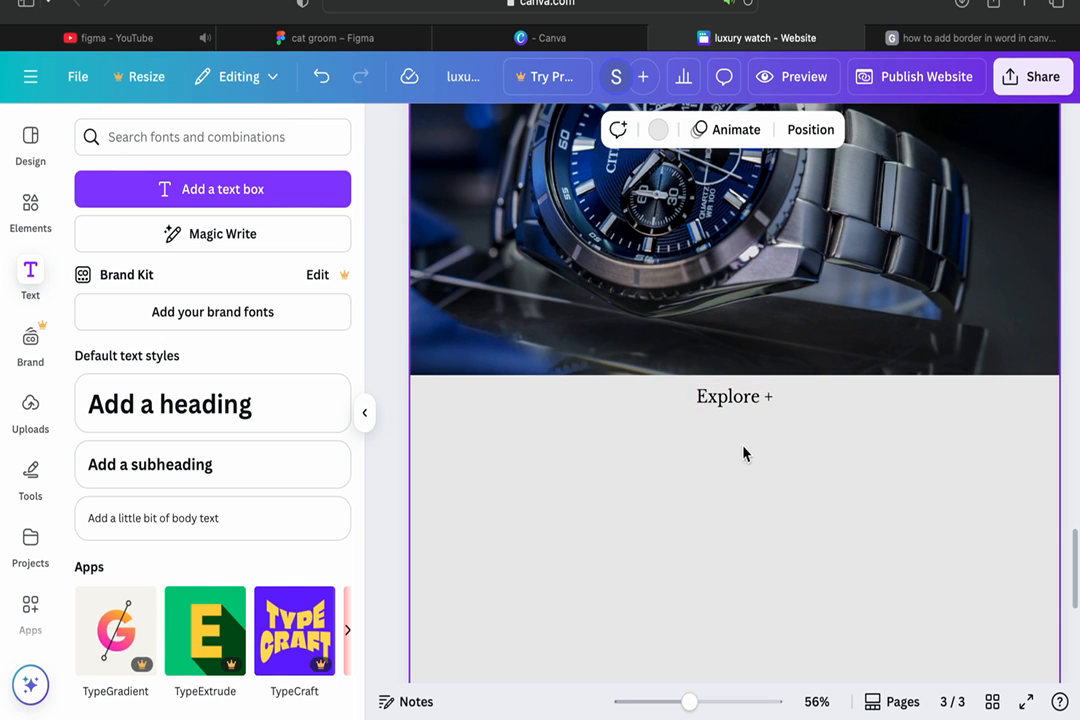
left_click(730, 393)
left_click_drag(730, 393, 700, 427)
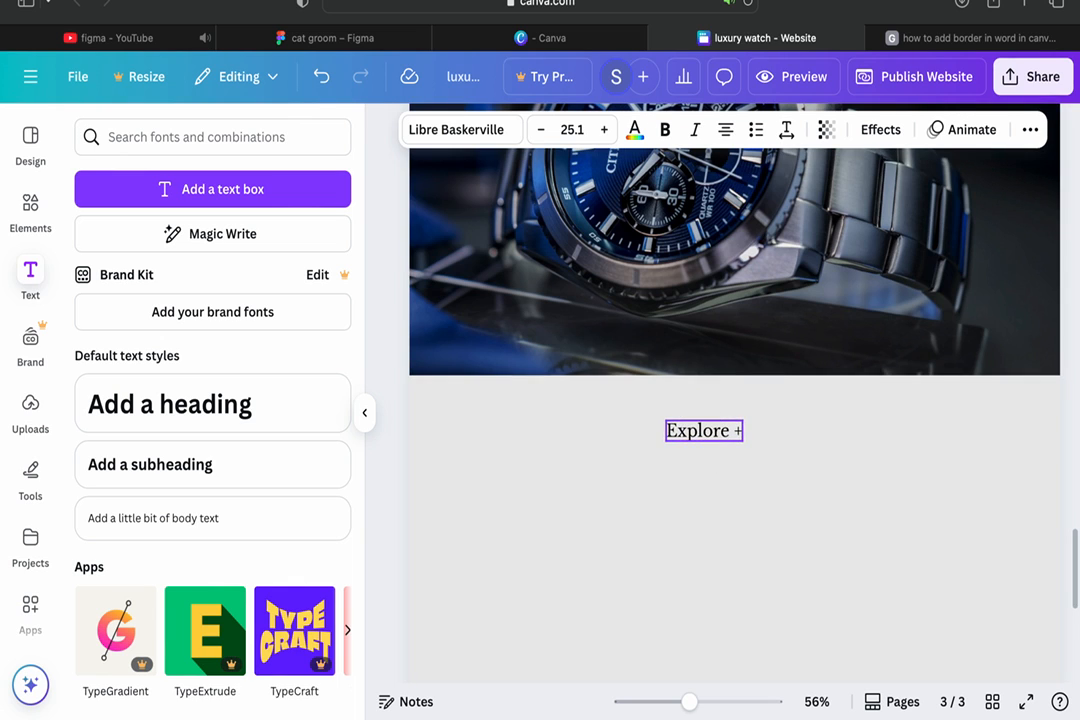
- Add the slightly rounded rectangle button shape and place it over the "Explore +" text
left_click(30, 210)
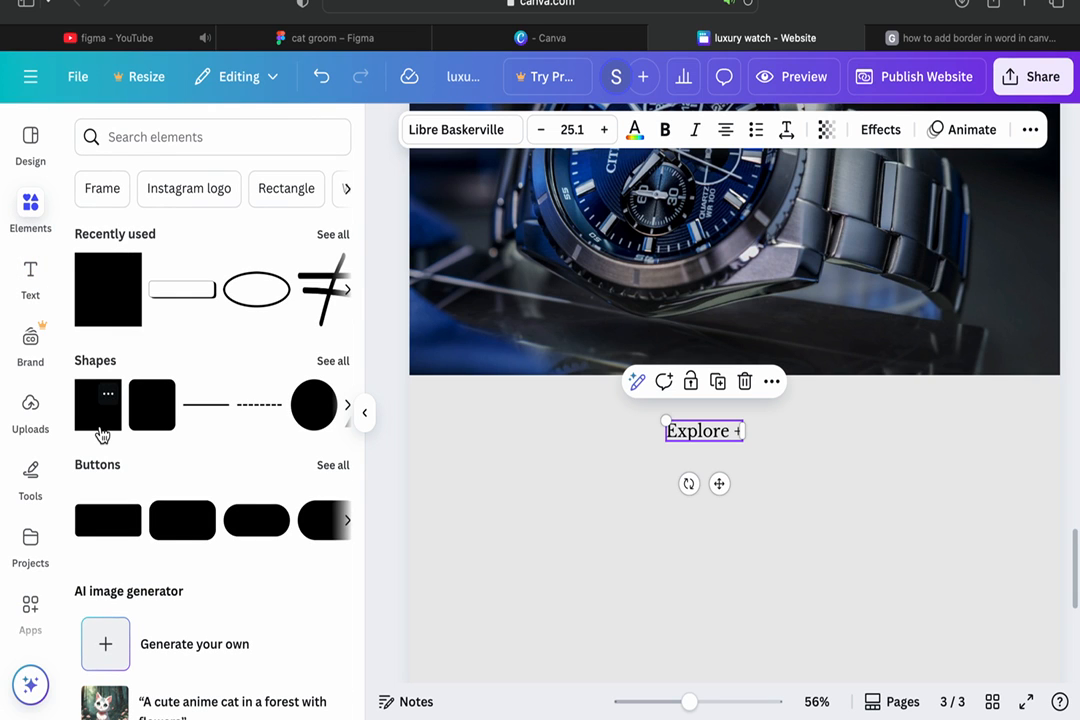
left_click(87, 517)
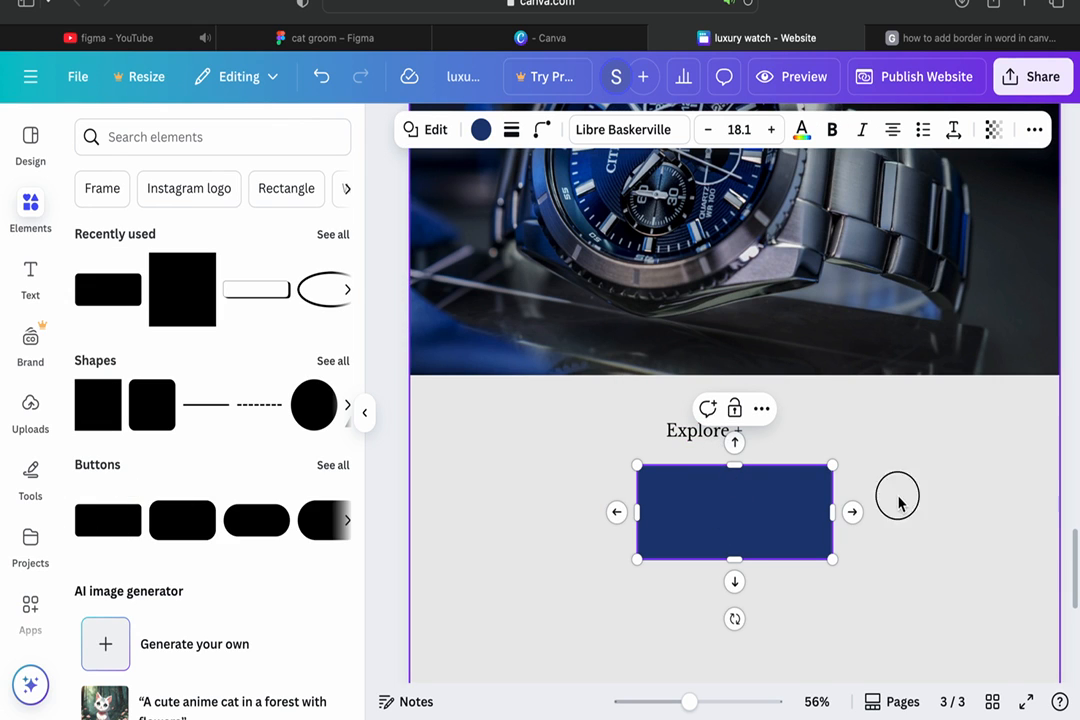
left_click_drag(722, 530, 693, 474)
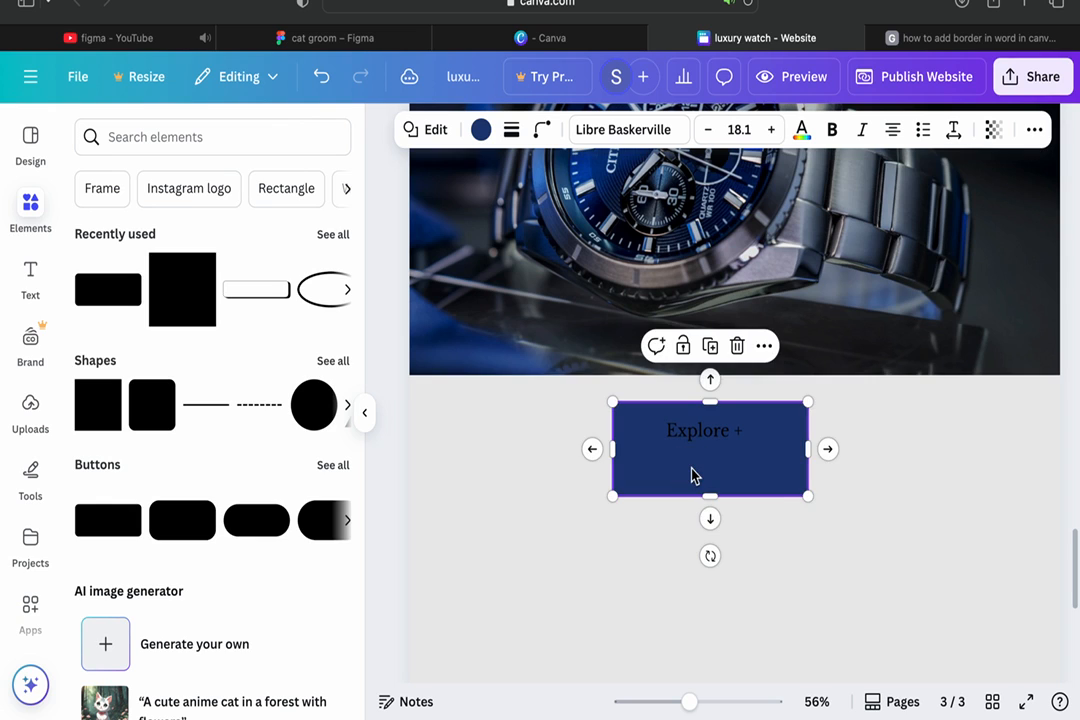
- Remove the button shape's fill and give it a solid outline with stroke weight 4
left_click(482, 131)
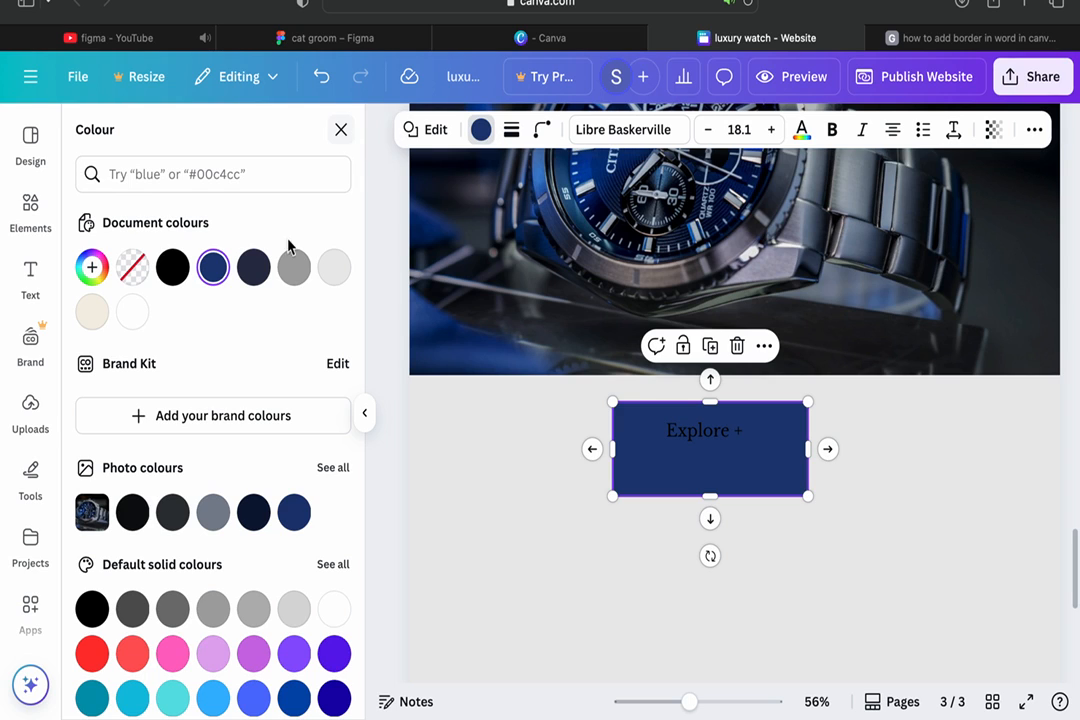
left_click(134, 268)
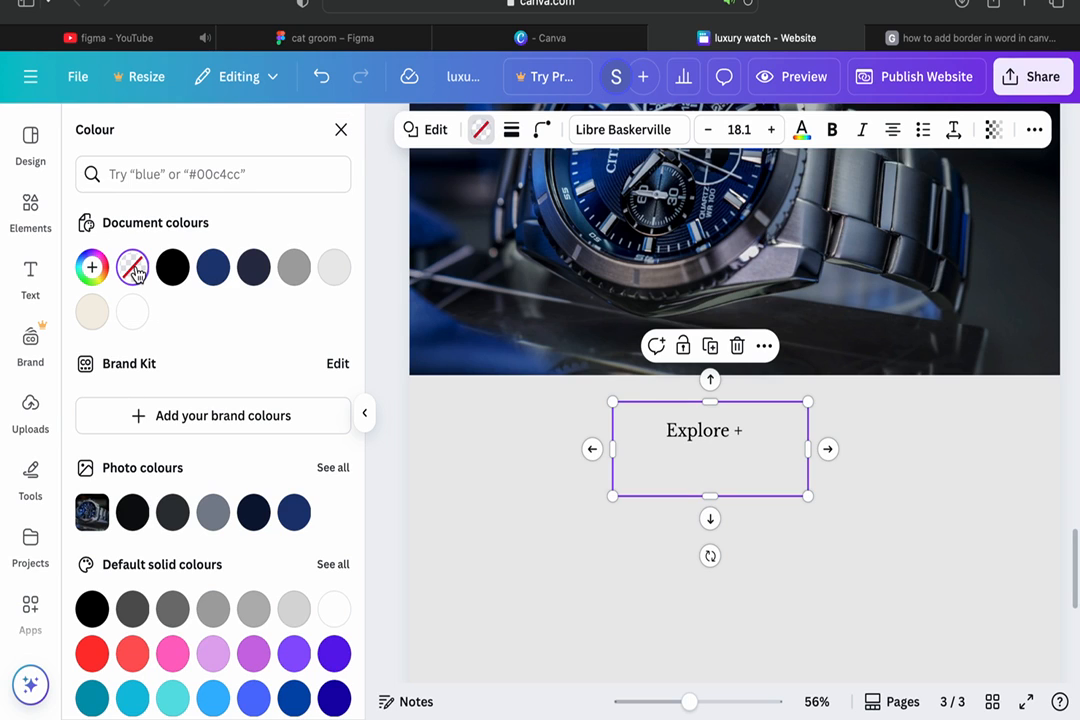
left_click(510, 133)
left_click(340, 134)
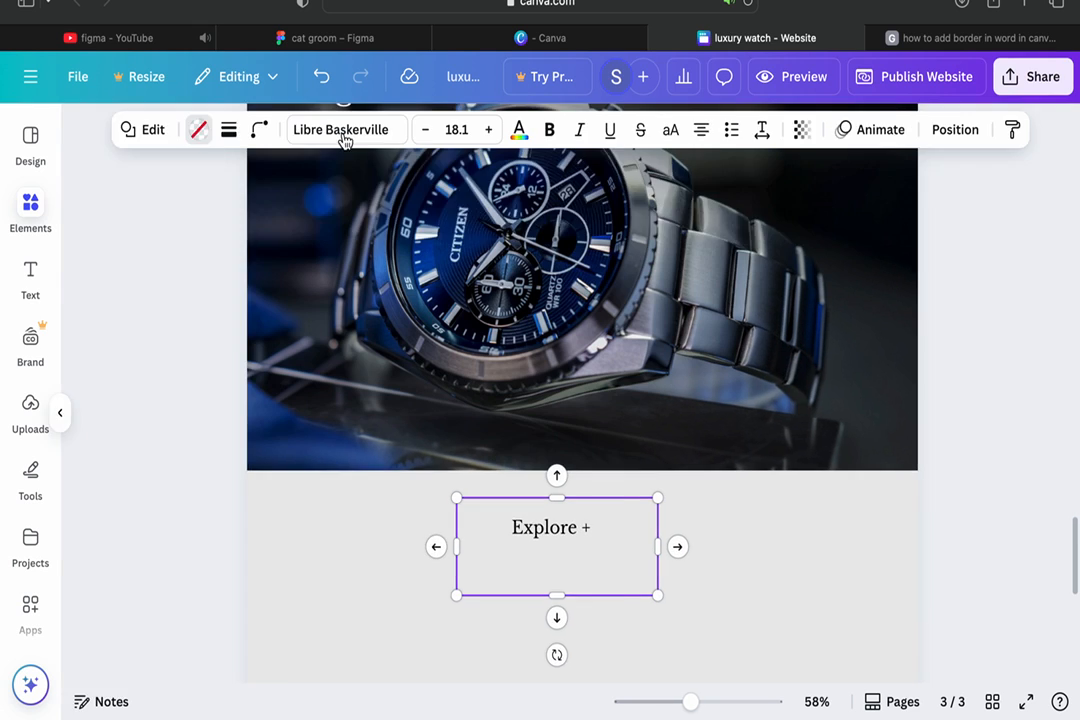
left_click(516, 139)
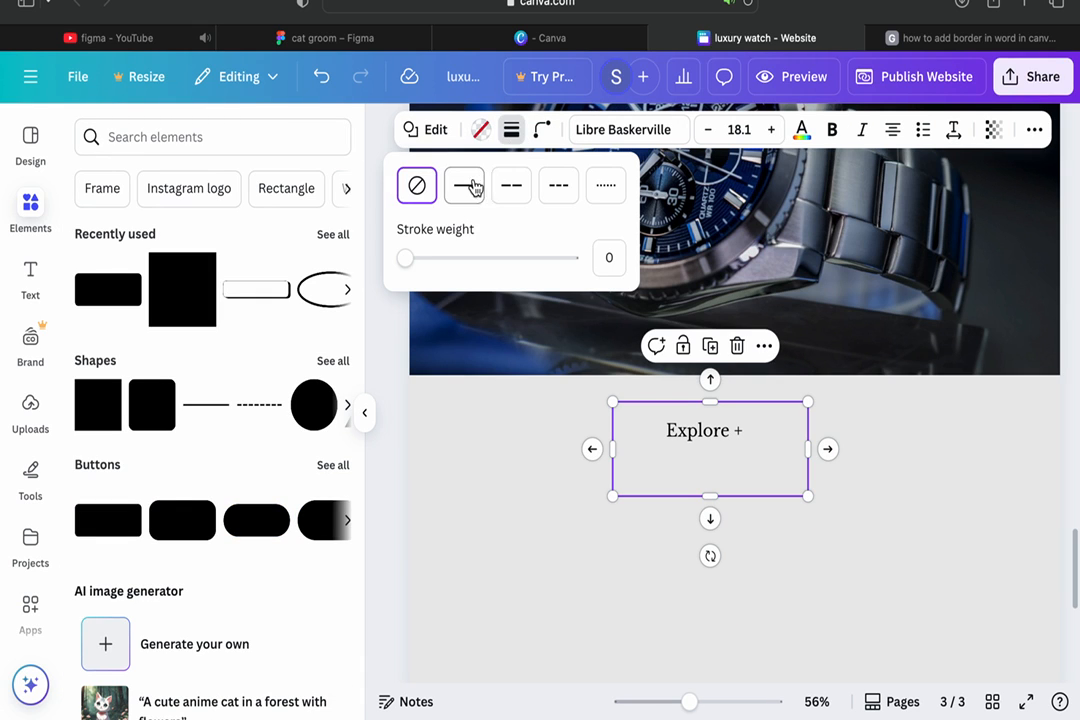
left_click(463, 190)
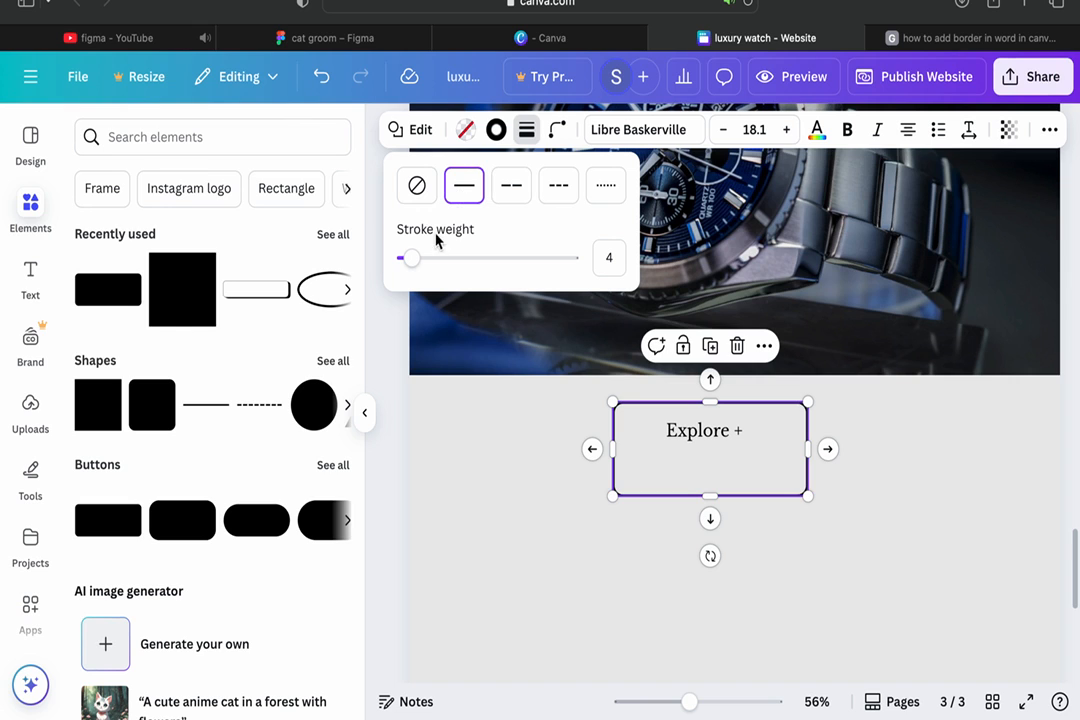
left_click(364, 412)
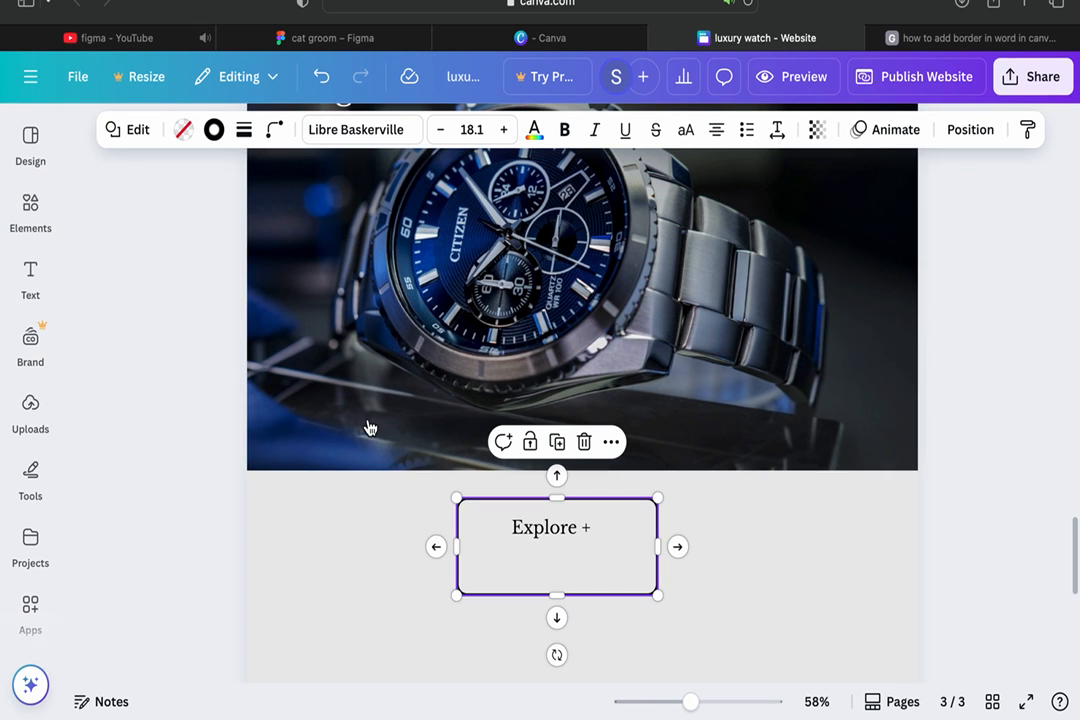
- Reduce the button outline's height and width to fit around the "Explore +" text, and centre the text inside it
left_click_drag(557, 596, 553, 558)
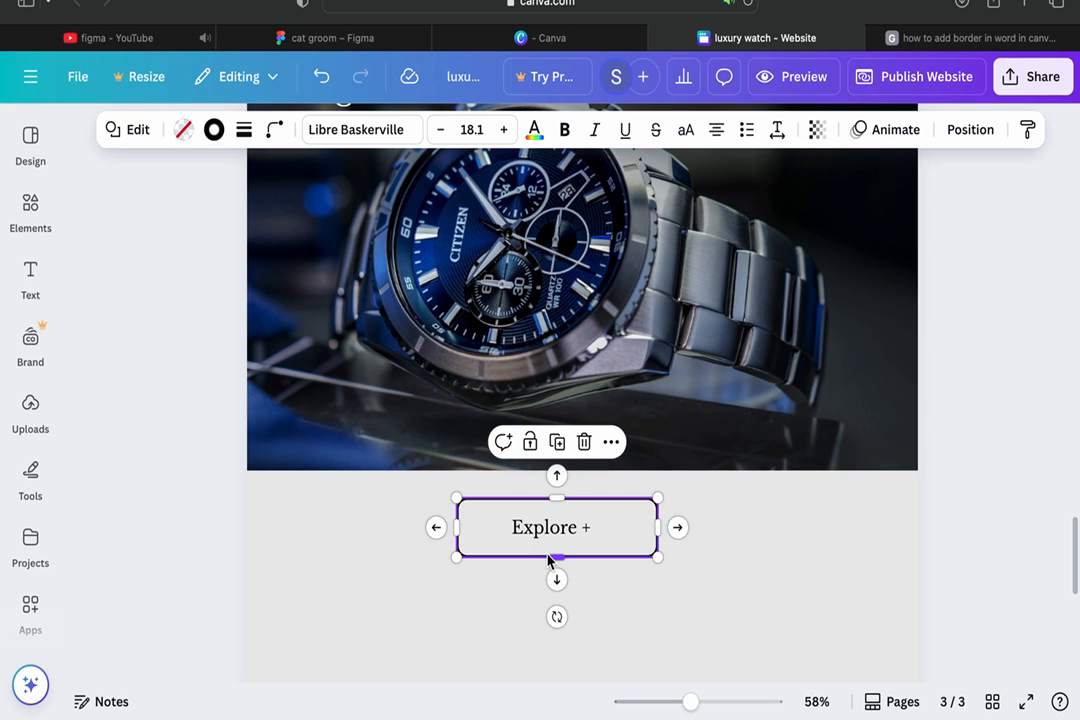
left_click(556, 537)
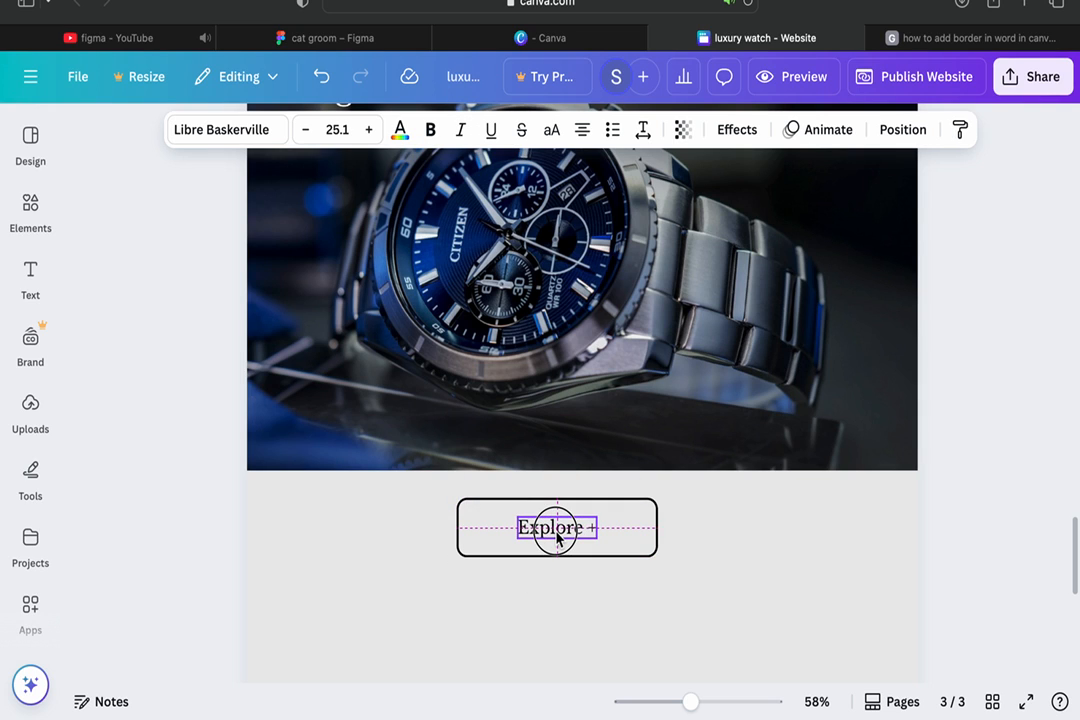
left_click_drag(557, 537, 560, 536)
left_click(641, 537)
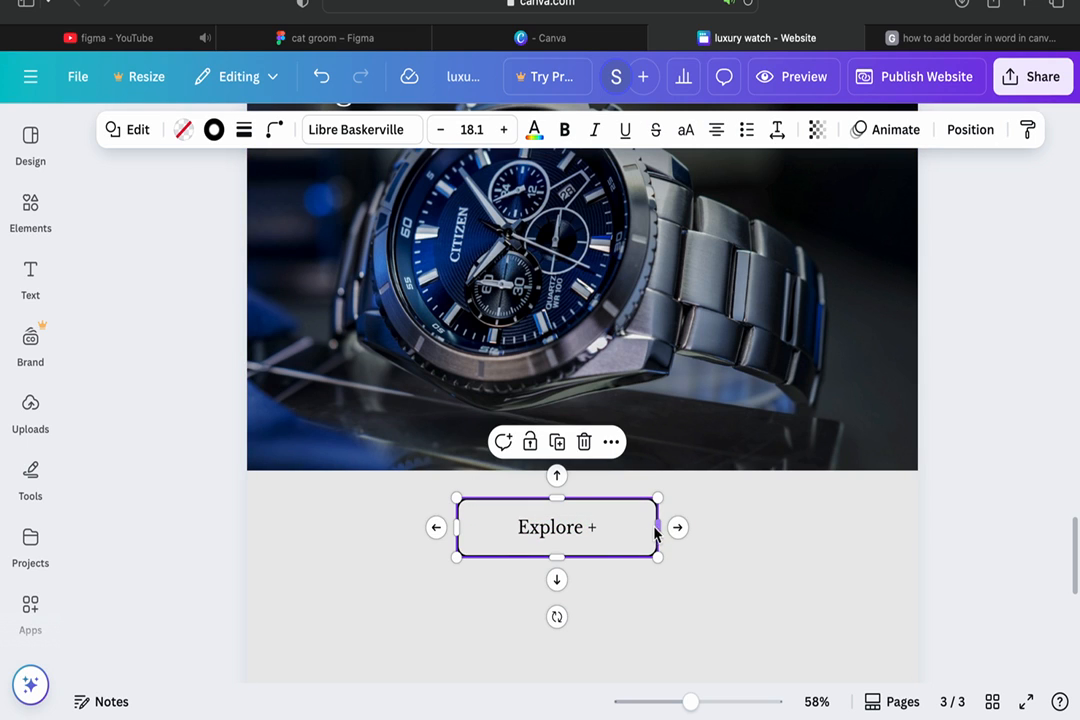
left_click_drag(655, 532, 626, 527)
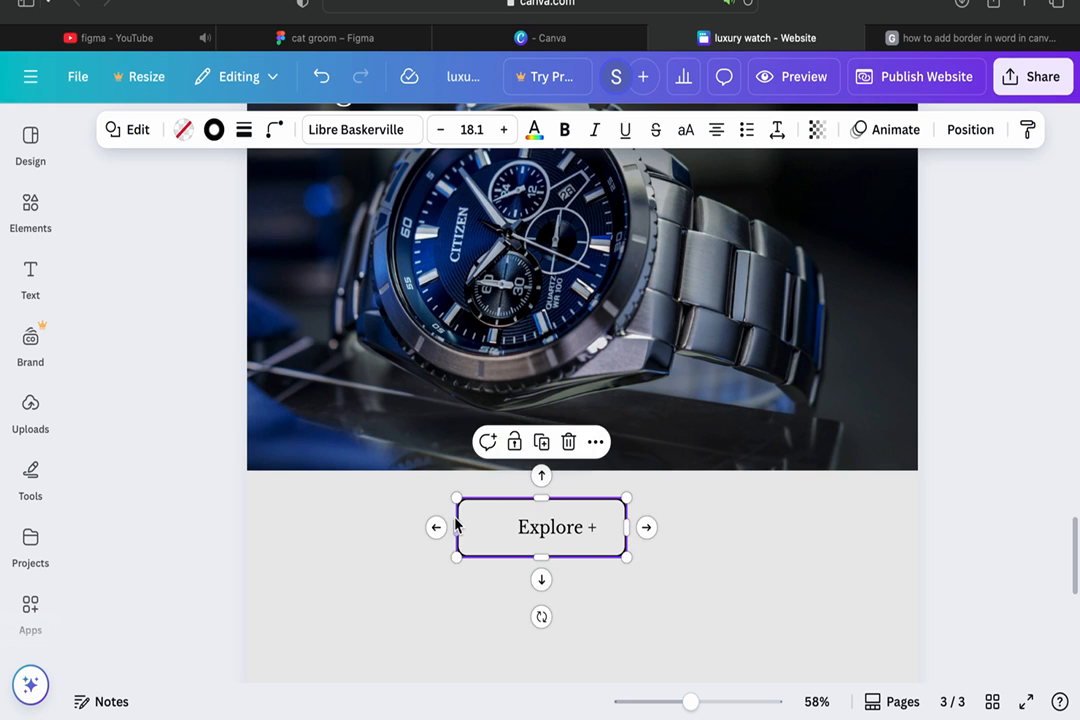
left_click_drag(455, 525, 484, 527)
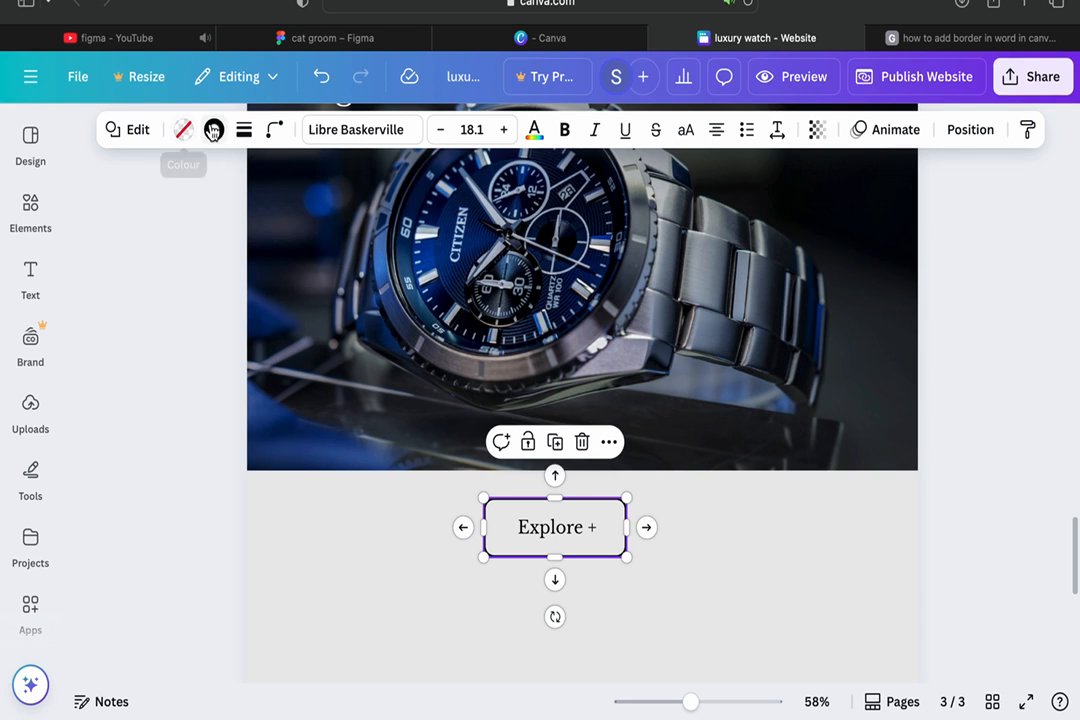
- Set the button outline's corner rounding to 63
left_click(276, 130)
left_click(233, 208)
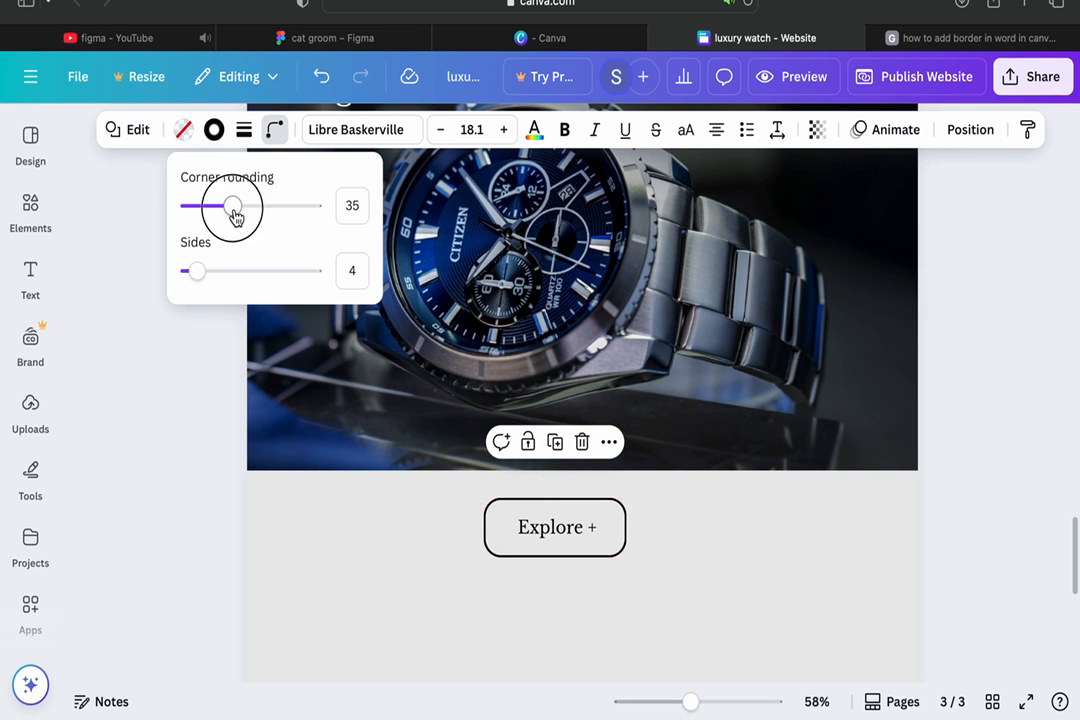
mouse_move(198, 270)
left_mouse_down()
mouse_move(224, 275)
mouse_move(176, 277)
mouse_move(198, 277)
left_mouse_up()
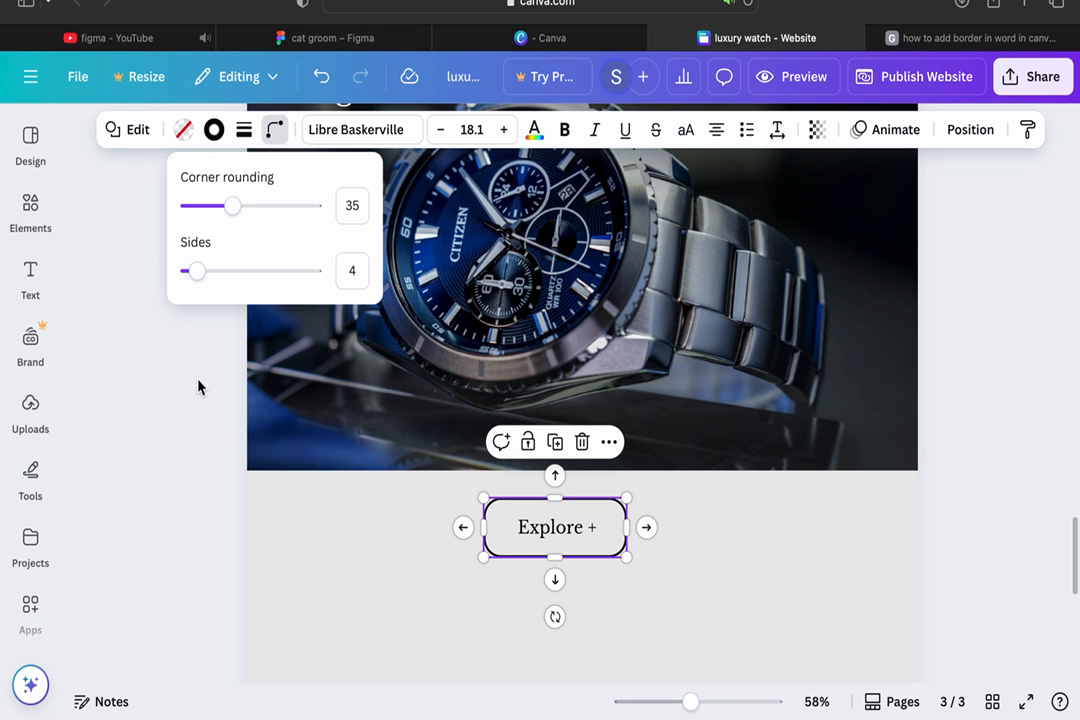
left_click_drag(229, 207, 269, 212)
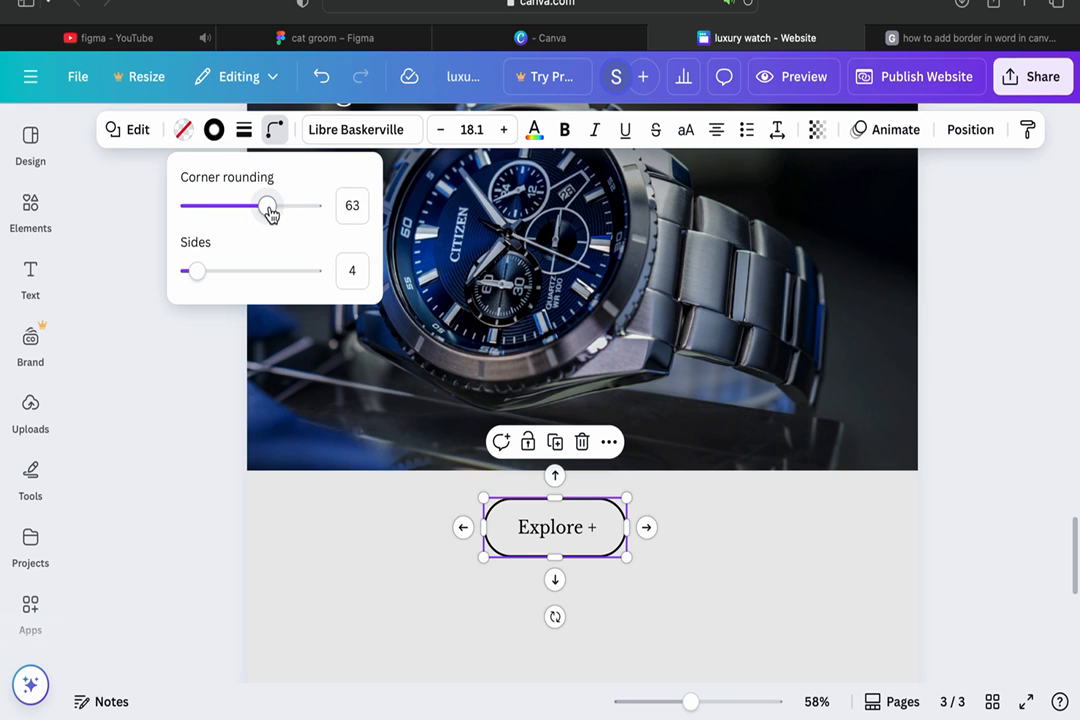
- Group the button outline with the "Explore +" text and move the group onto the watch photo below "Elegance"
left_click(566, 556)
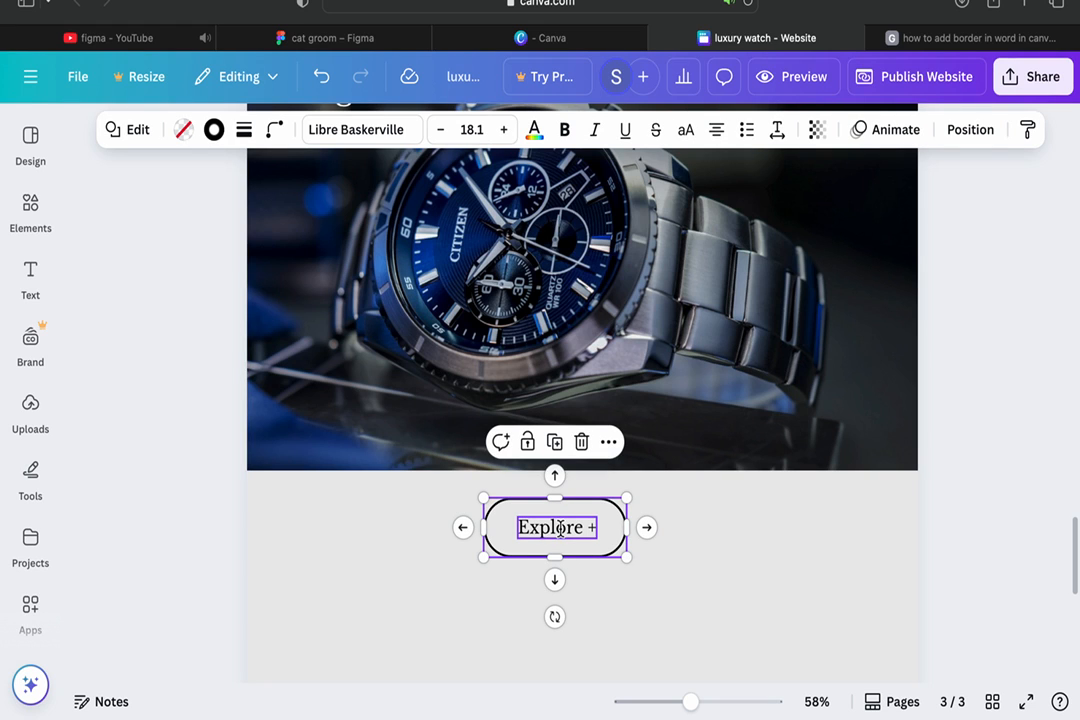
left_click(561, 530, "shift")
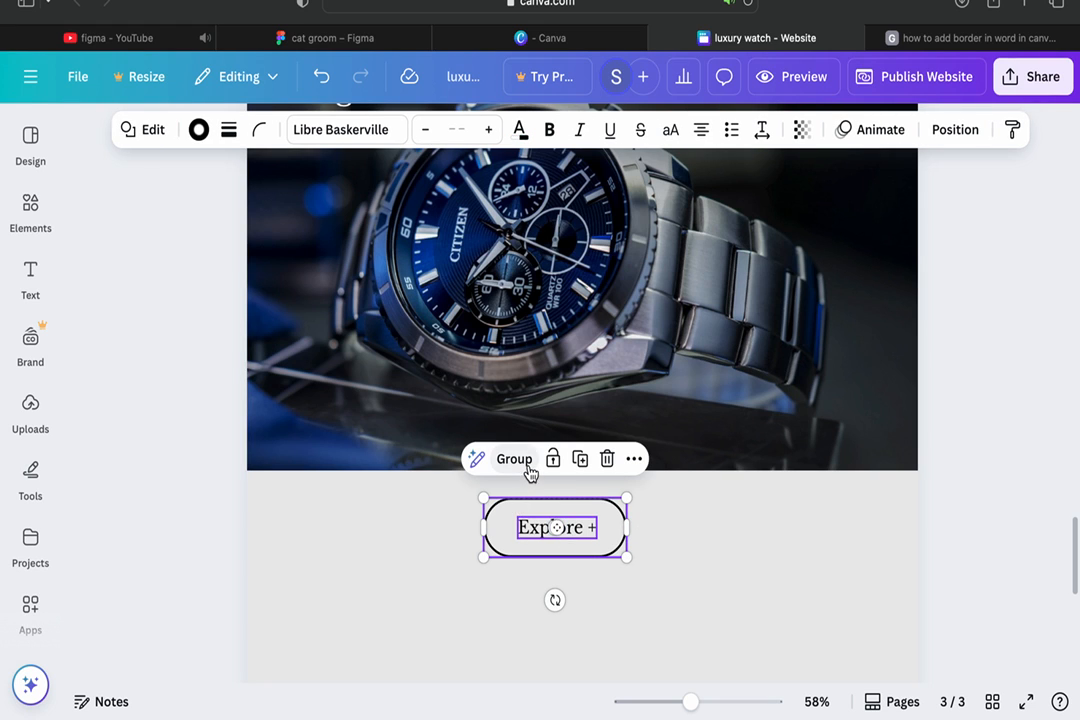
left_click(530, 470)
left_click_drag(525, 523, 303, 163)
scroll(369, 251, "up", 3)
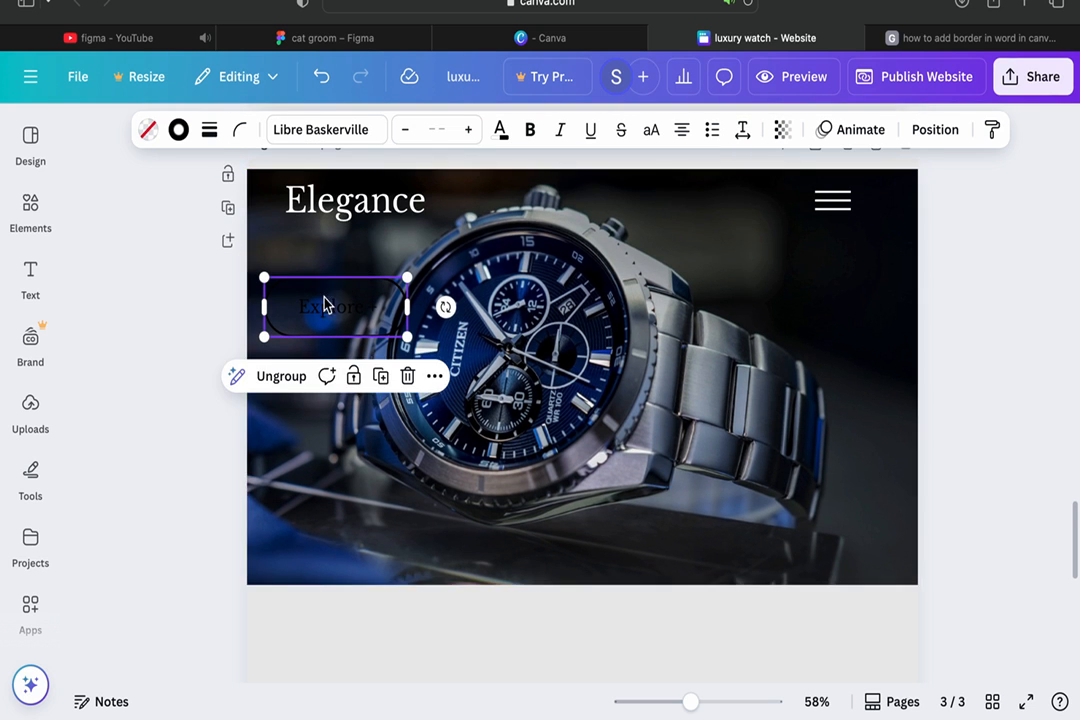
- Set the button outline's stroke colour to white
left_click(178, 129)
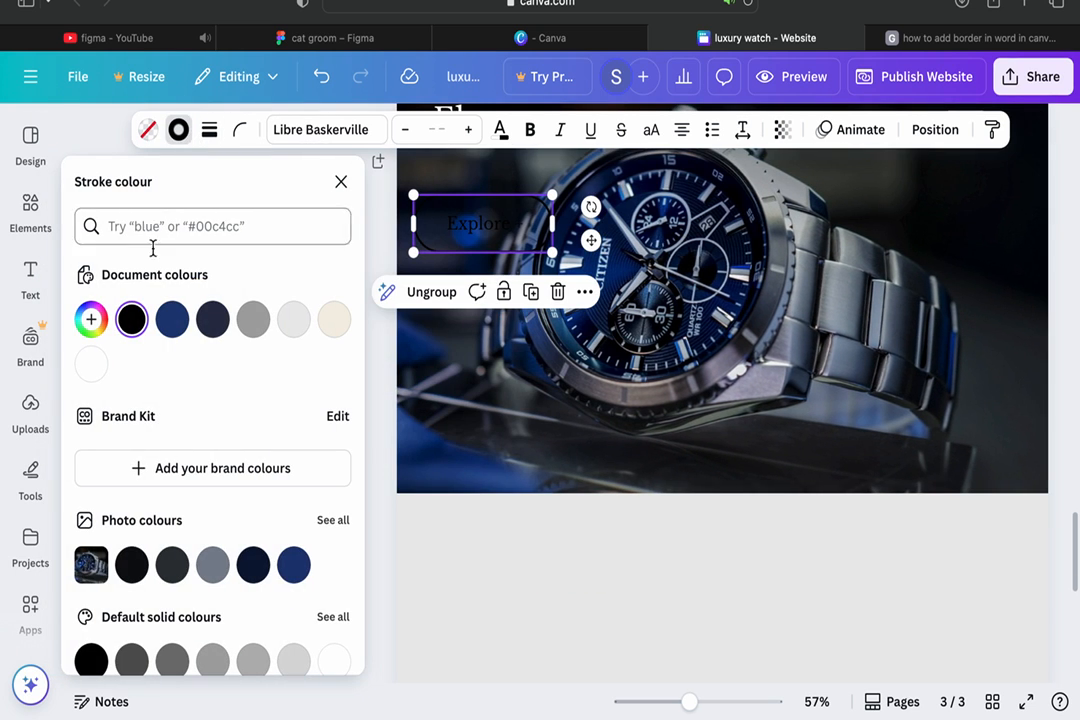
left_click(101, 375)
left_click(388, 602)
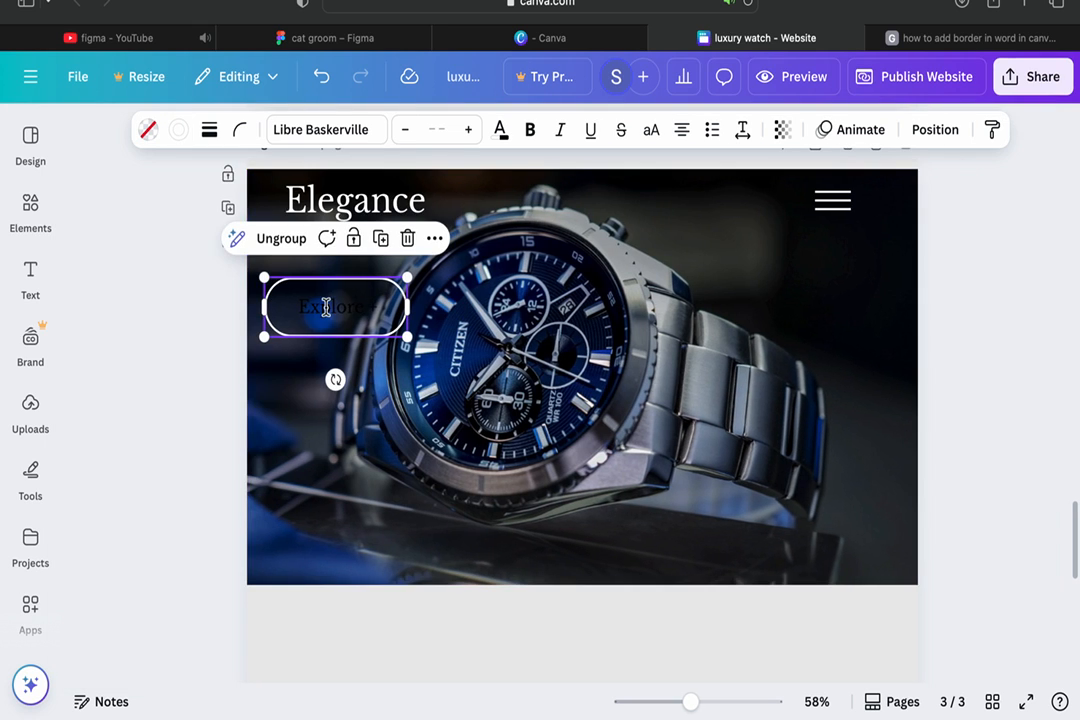
- Set the colour of the "Explore +" text inside the button group to white
double_click(326, 307)
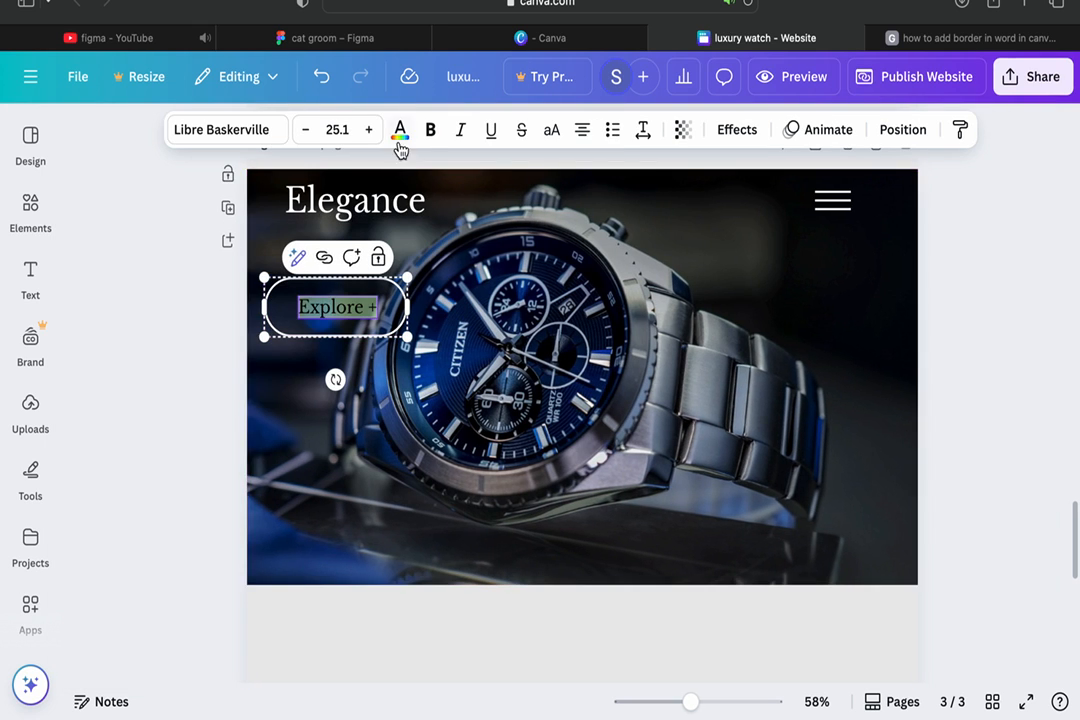
left_click(399, 131)
left_click(93, 365)
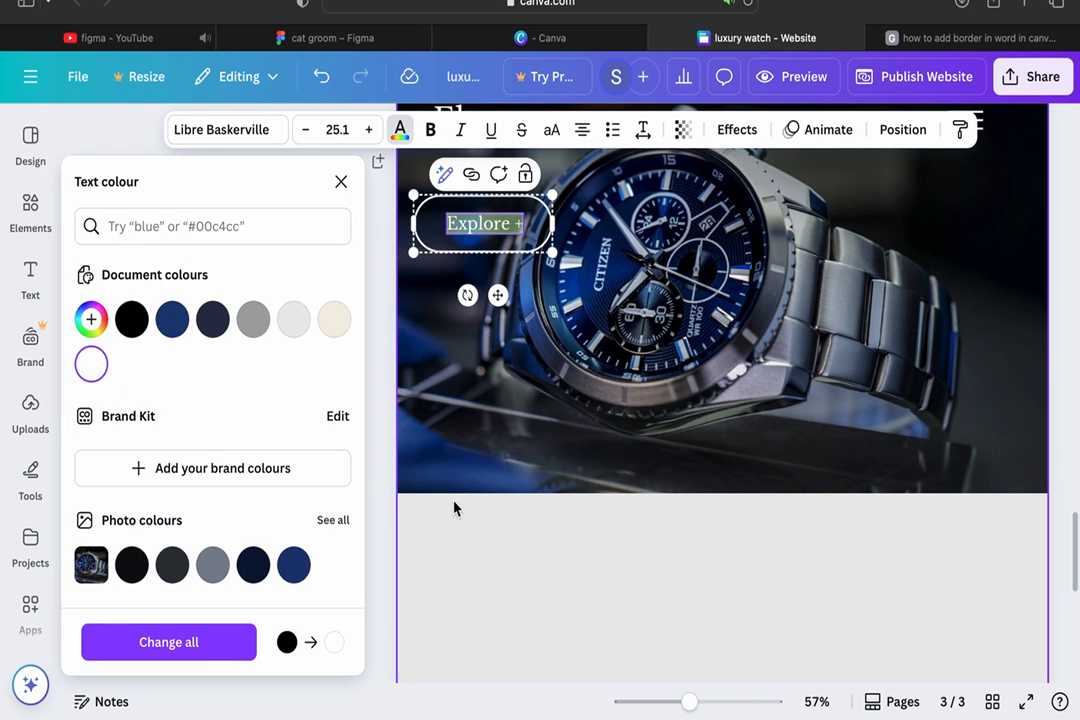
left_click(492, 585)
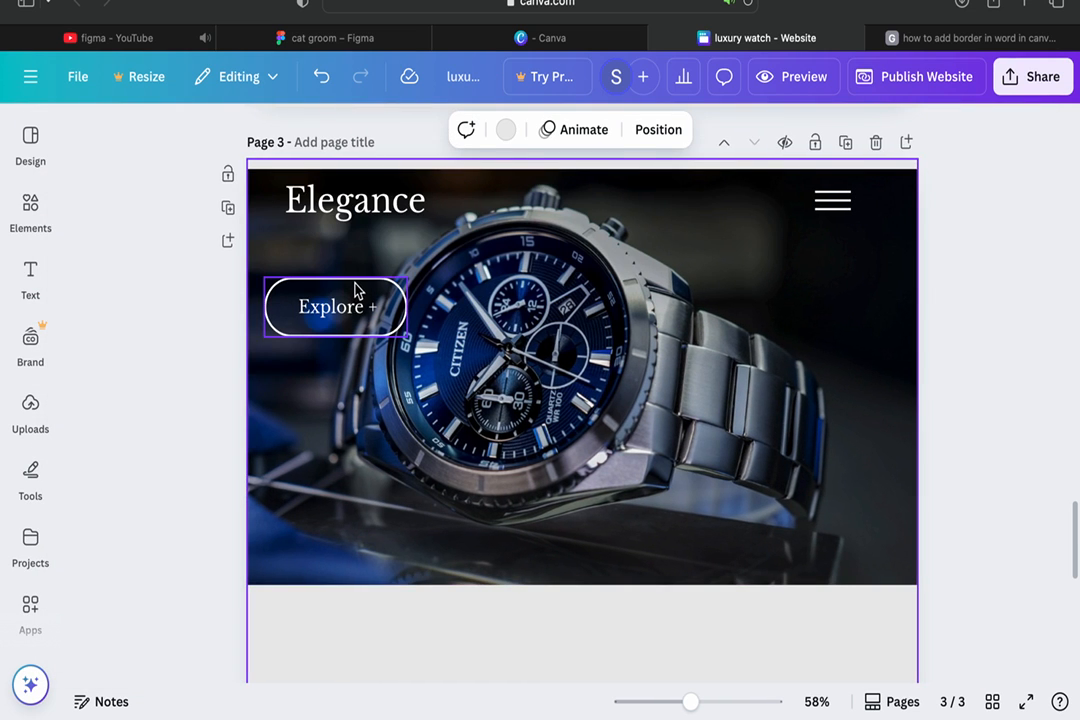
- Move the "Explore +" button group down along the watch photo's left side and make it smaller
left_click_drag(356, 290, 400, 430)
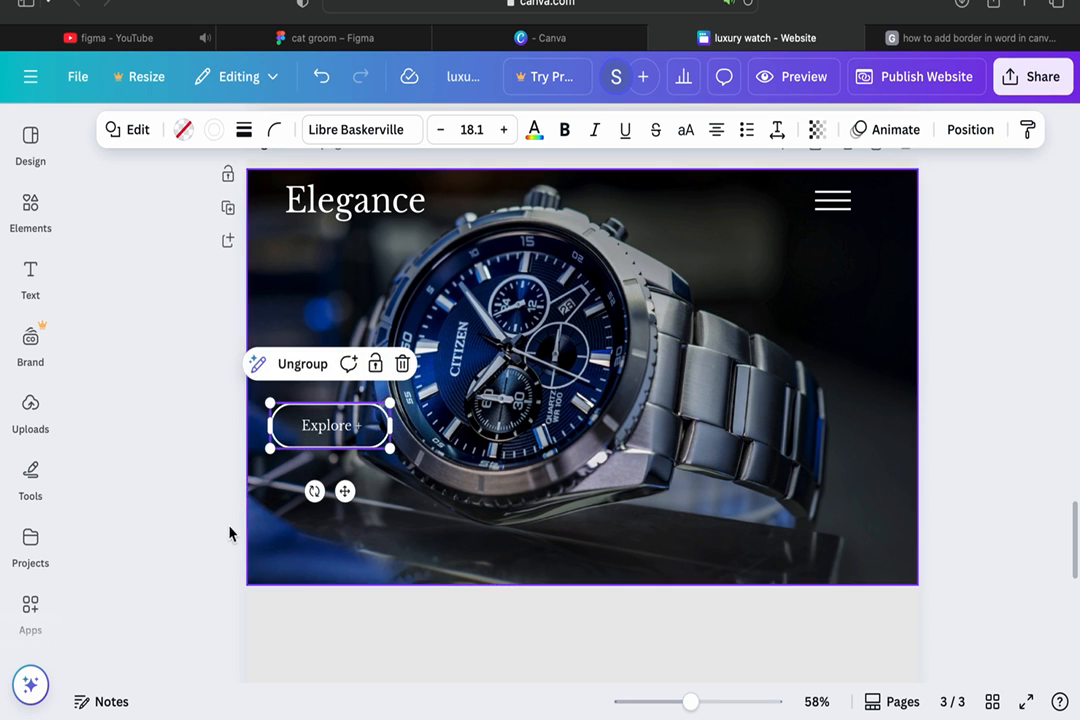
left_click(210, 456)
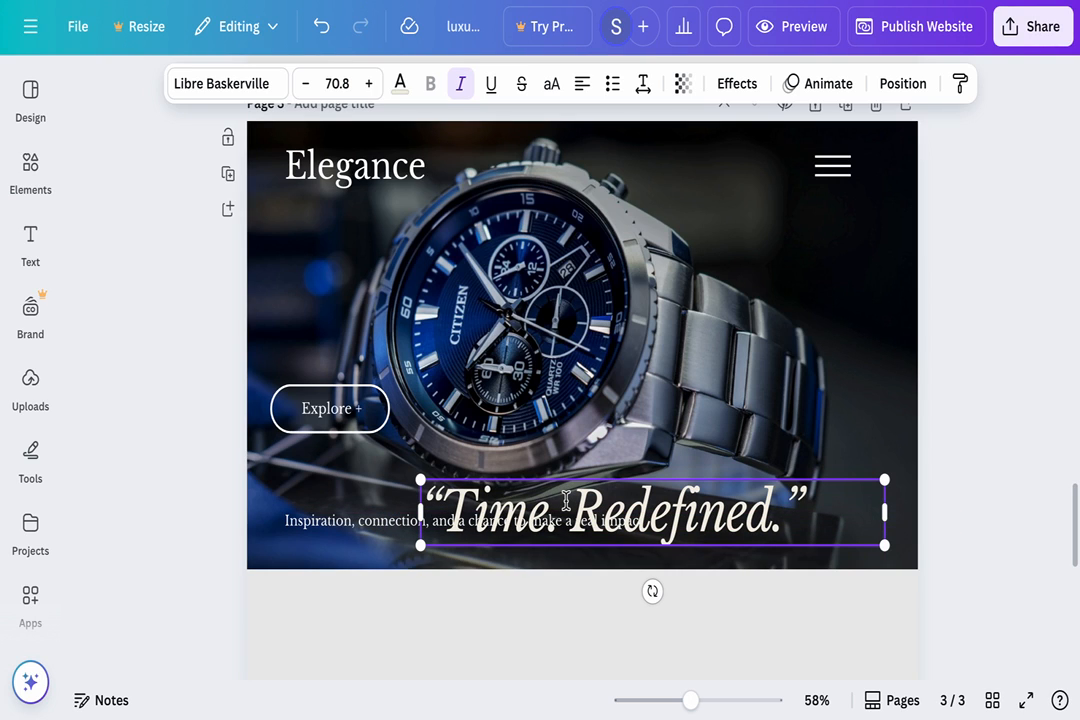
left_click(841, 459, "shift")
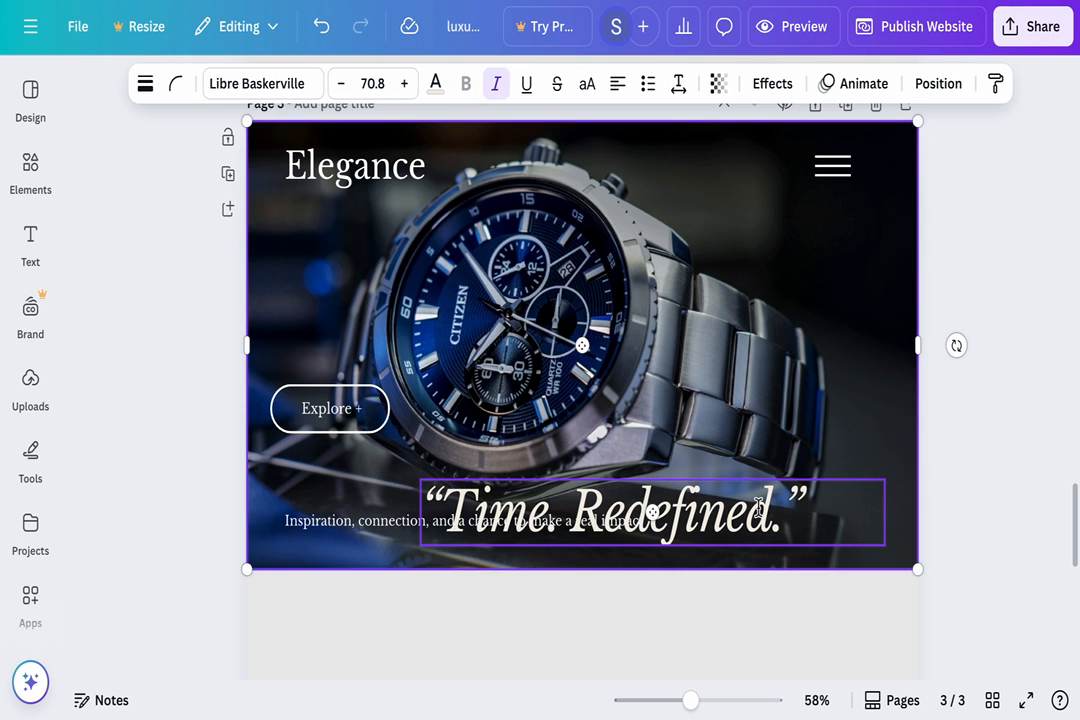
mouse_move(808, 516)
left_mouse_down()
mouse_move(750, 448)
mouse_move(792, 519)
left_mouse_up()
key("ctrl+z")
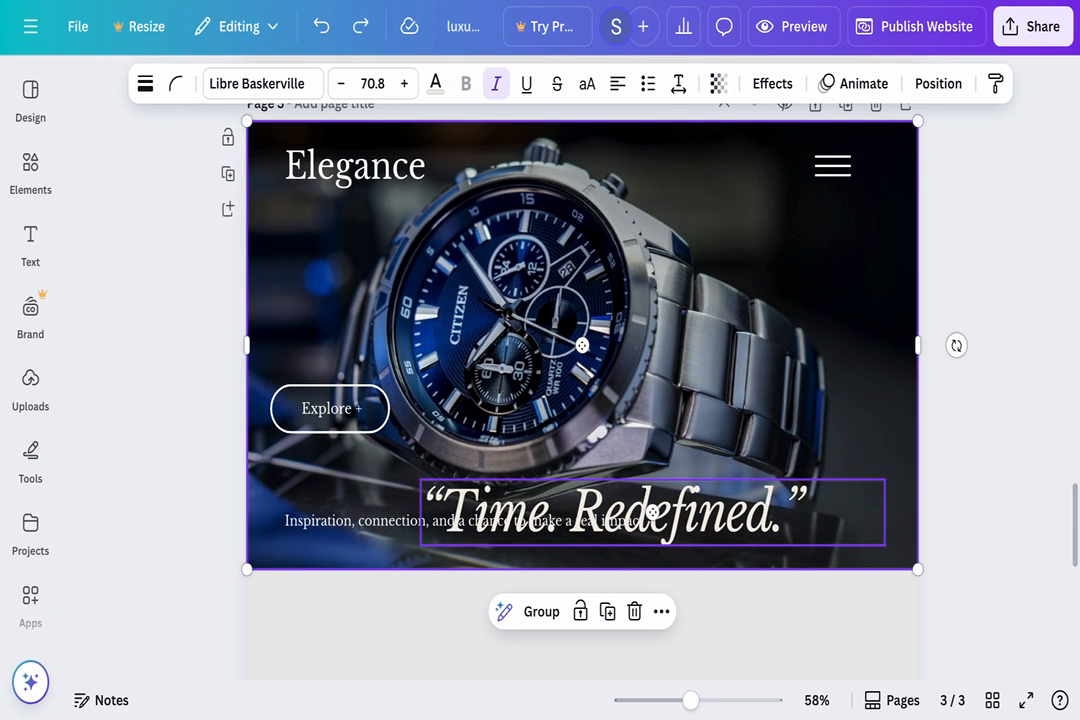
- Move the "Time. Redefined." tagline up beneath "Elegance" and shift the "Inspiration, connection, and a chance to make a real impact" line slightly down
left_click(716, 503)
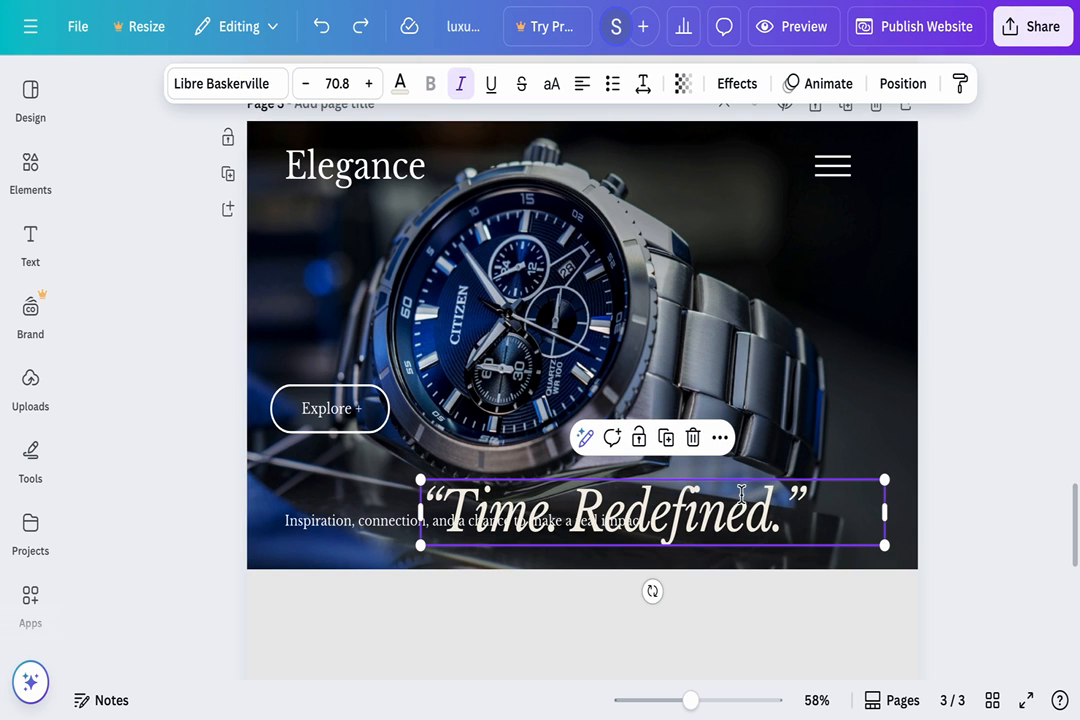
left_click_drag(738, 492, 603, 237)
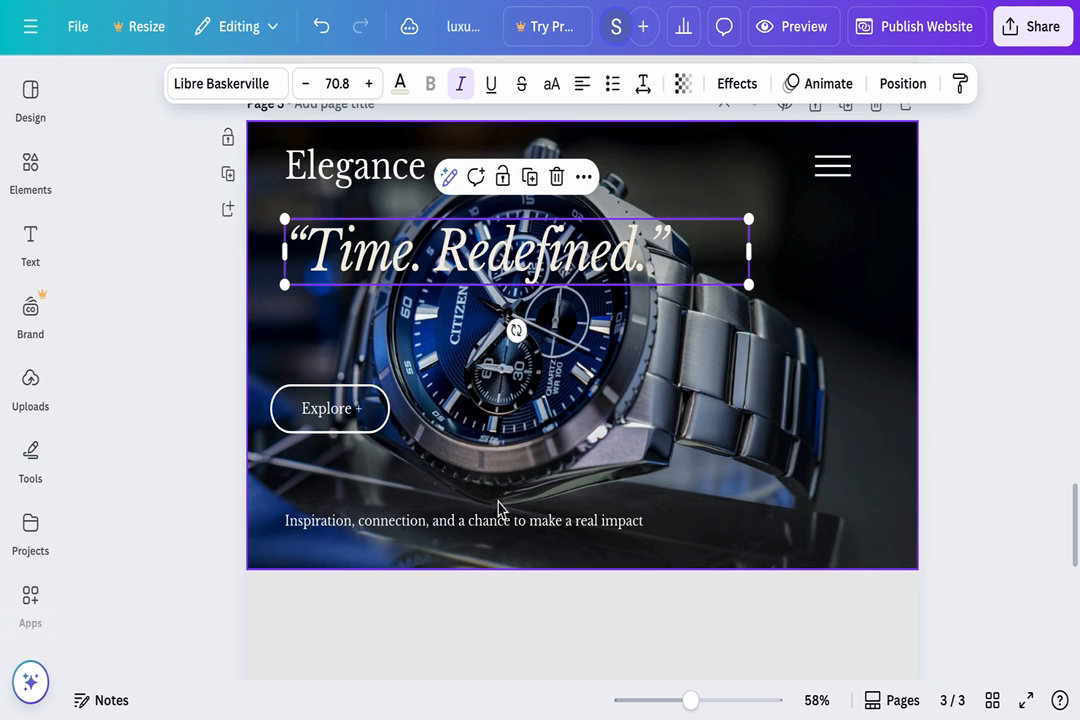
mouse_move(500, 521)
left_mouse_down()
mouse_move(498, 542)
mouse_move(494, 506)
mouse_move(485, 510)
mouse_move(495, 526)
left_mouse_up()
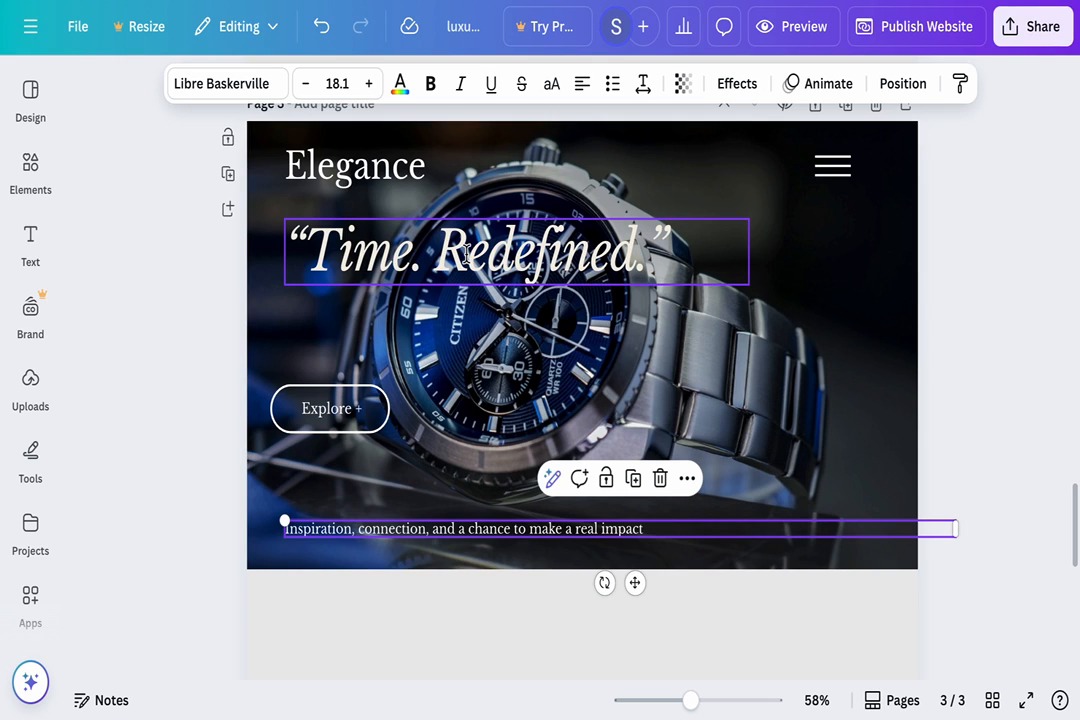
left_click(985, 547)
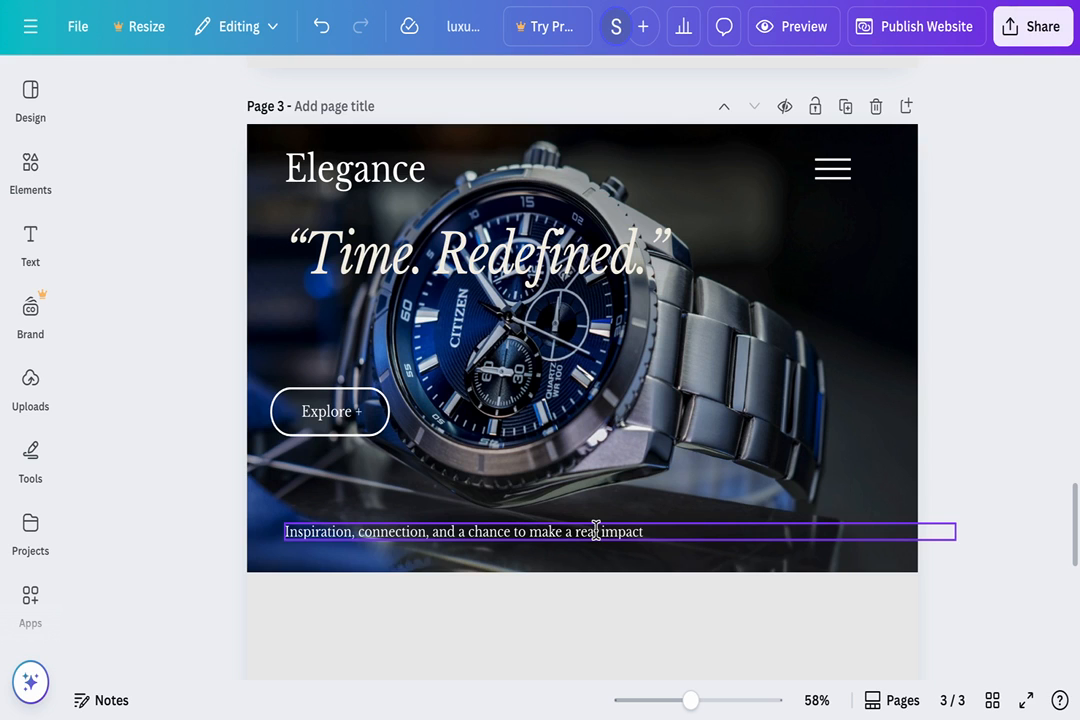
- Insert the uploaded photo of the man in sunglasses into the empty section below the watch photo, against the page's left edge
scroll(1003, 399, "down", 5)
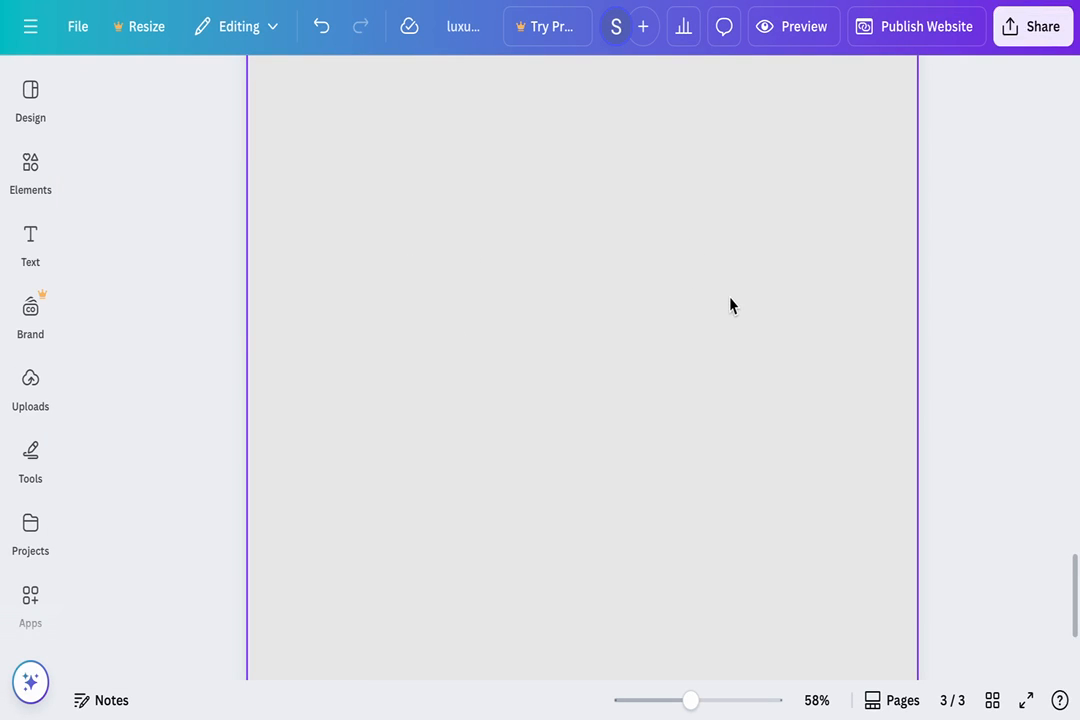
left_click(35, 414)
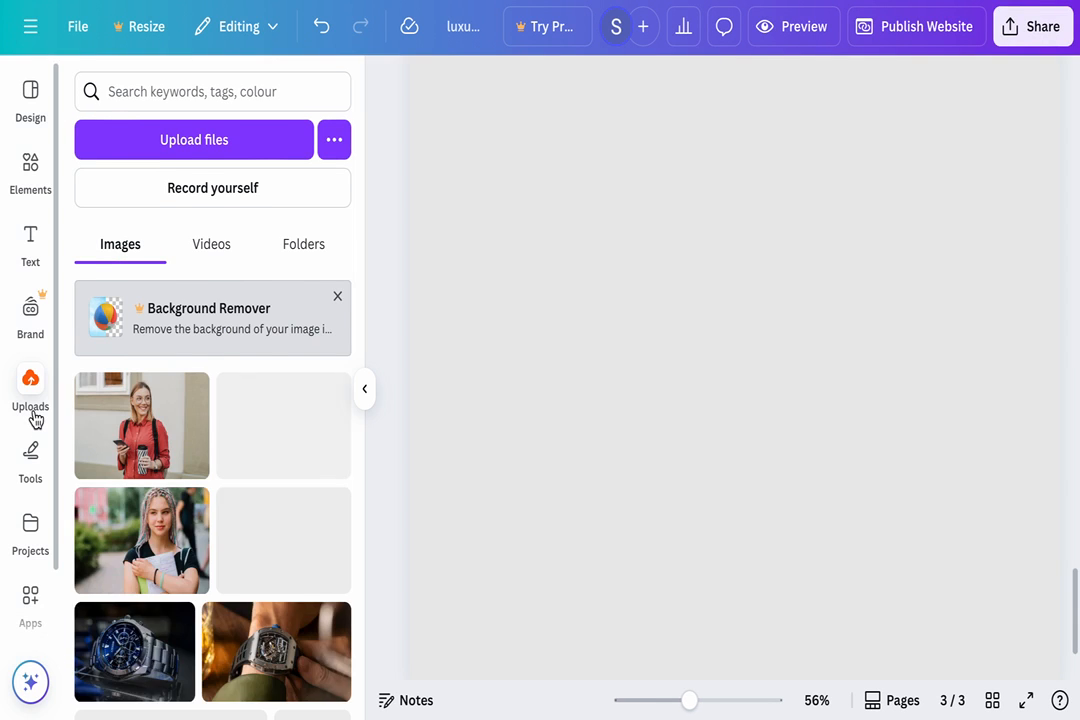
scroll(170, 455, "down", 5)
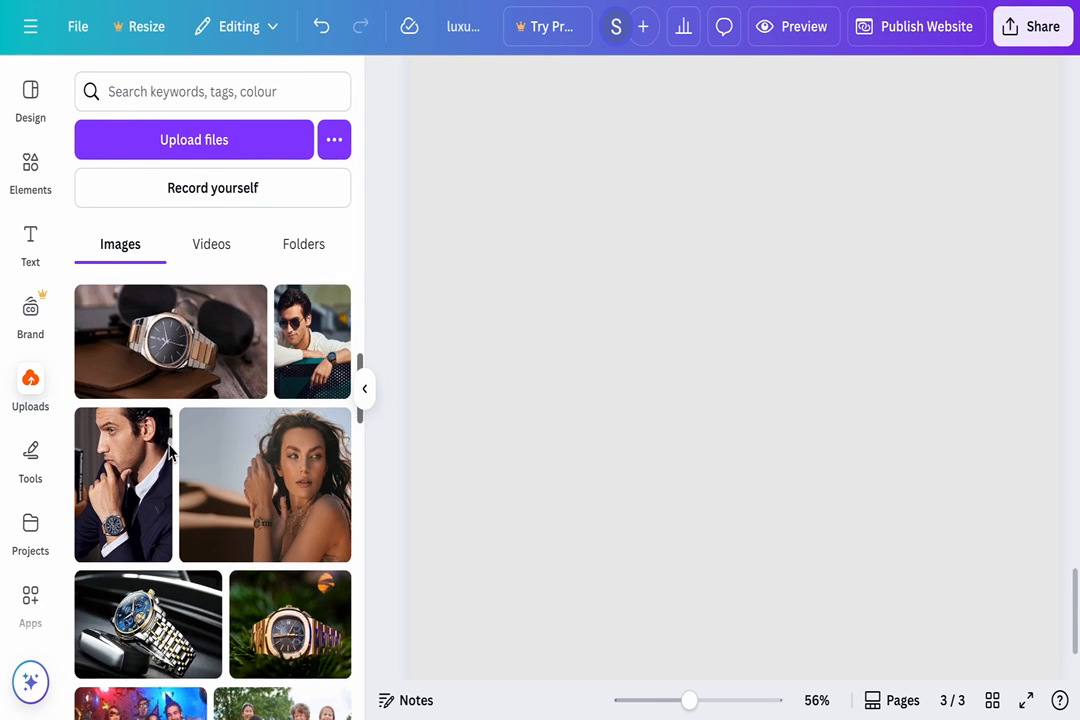
scroll(250, 335, "up", 2)
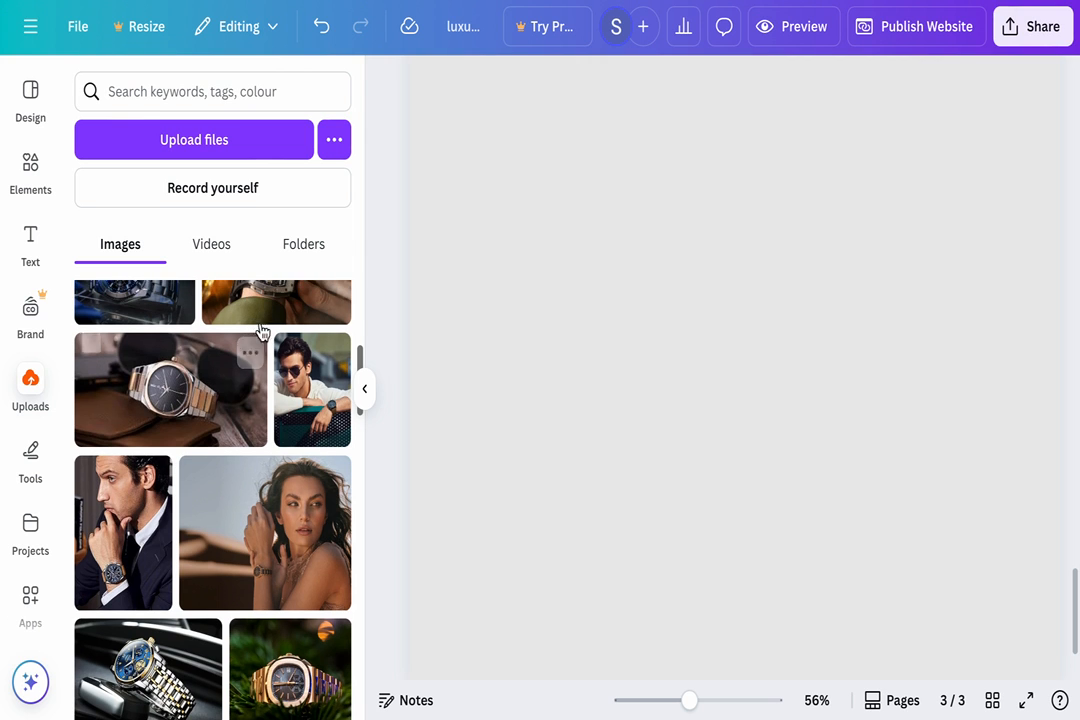
left_click_drag(289, 362, 312, 395)
left_click(312, 390)
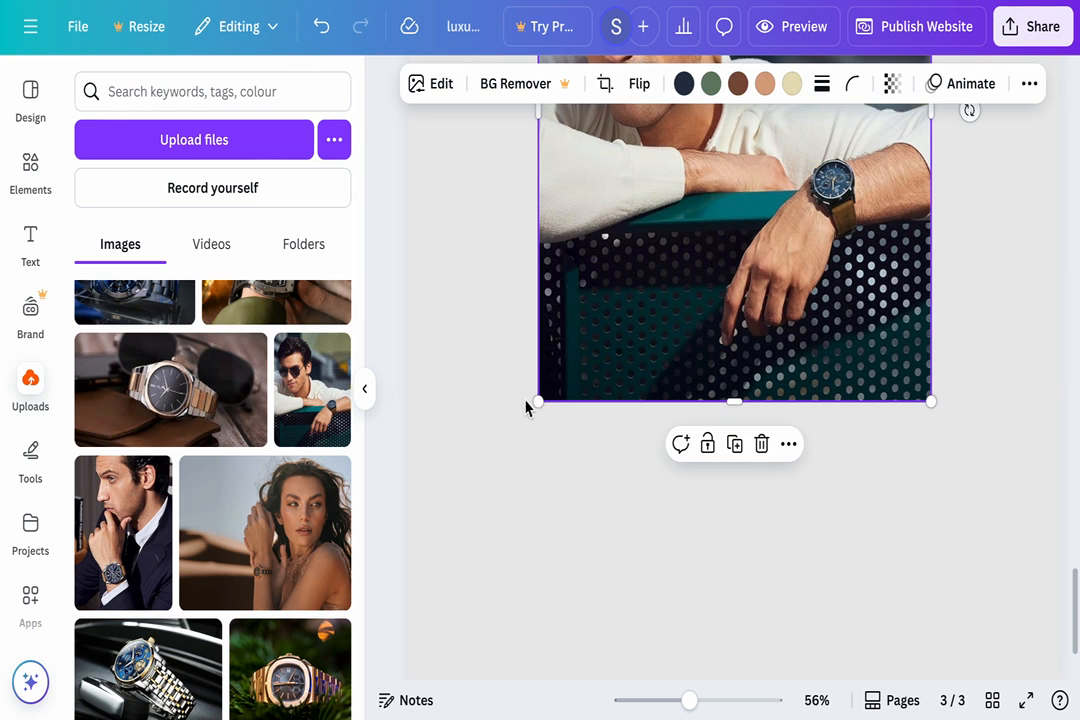
left_click_drag(673, 299, 566, 418)
- Insert the uploaded photo of the woman wearing a watch and place it against the page's right edge below the watch photo
left_click(294, 549)
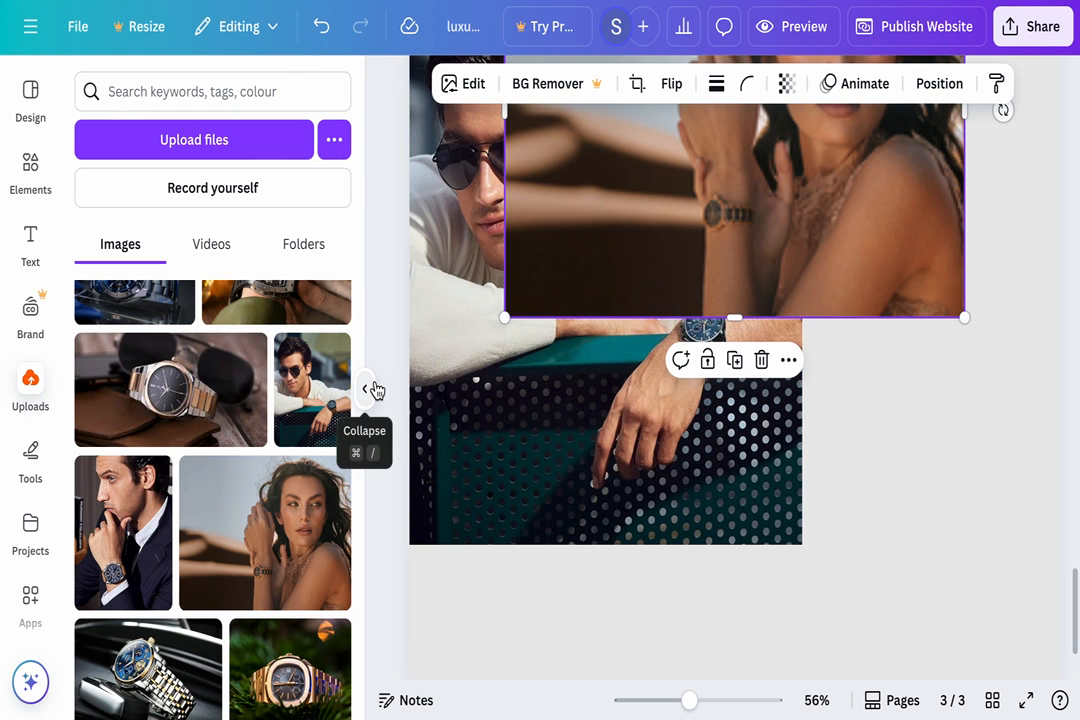
left_click(365, 389)
scroll(375, 388, "up", 3)
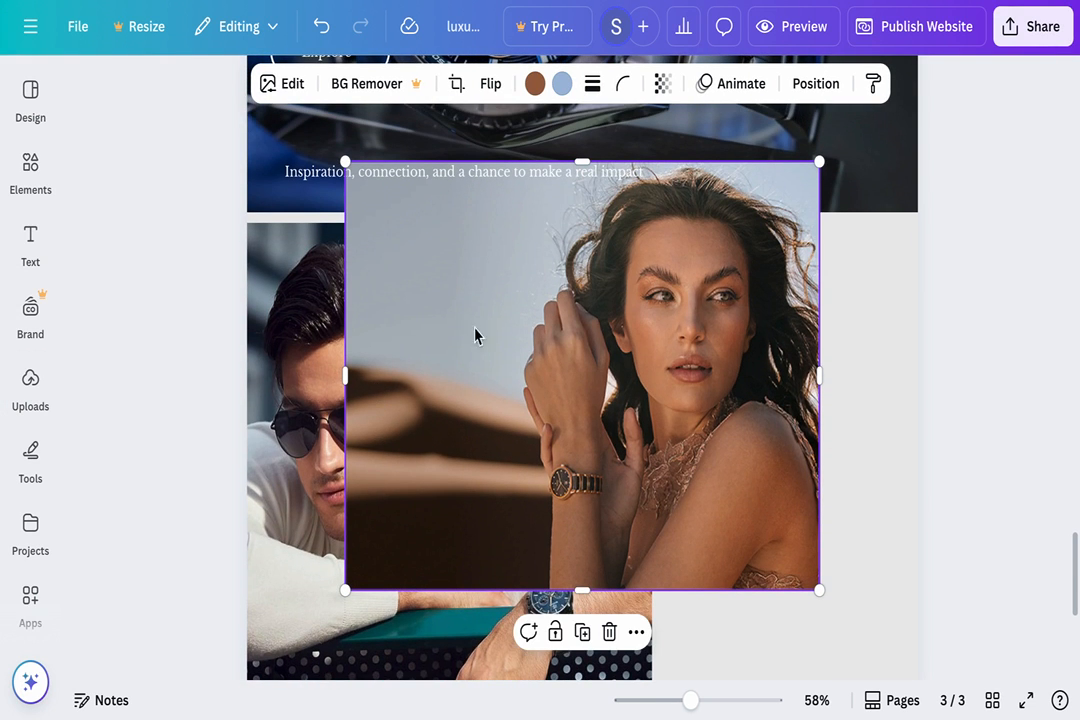
left_click_drag(505, 325, 602, 403)
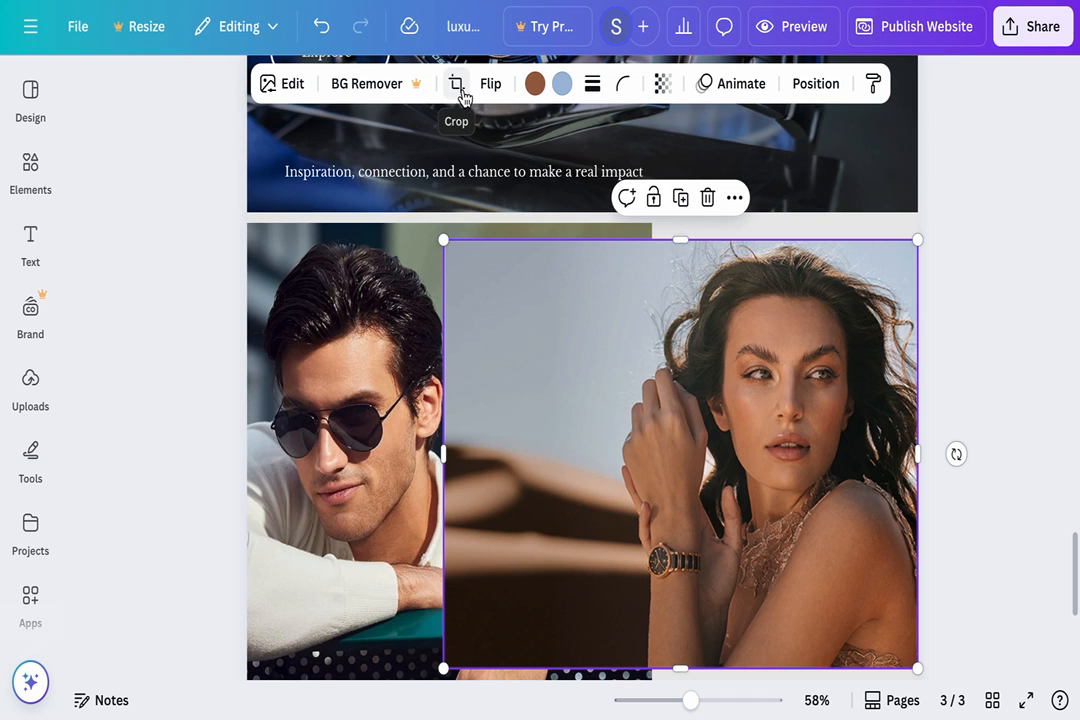
- Set the corner rounding of the woman's photo to 71 and of the man's photo to 72
left_click(625, 92)
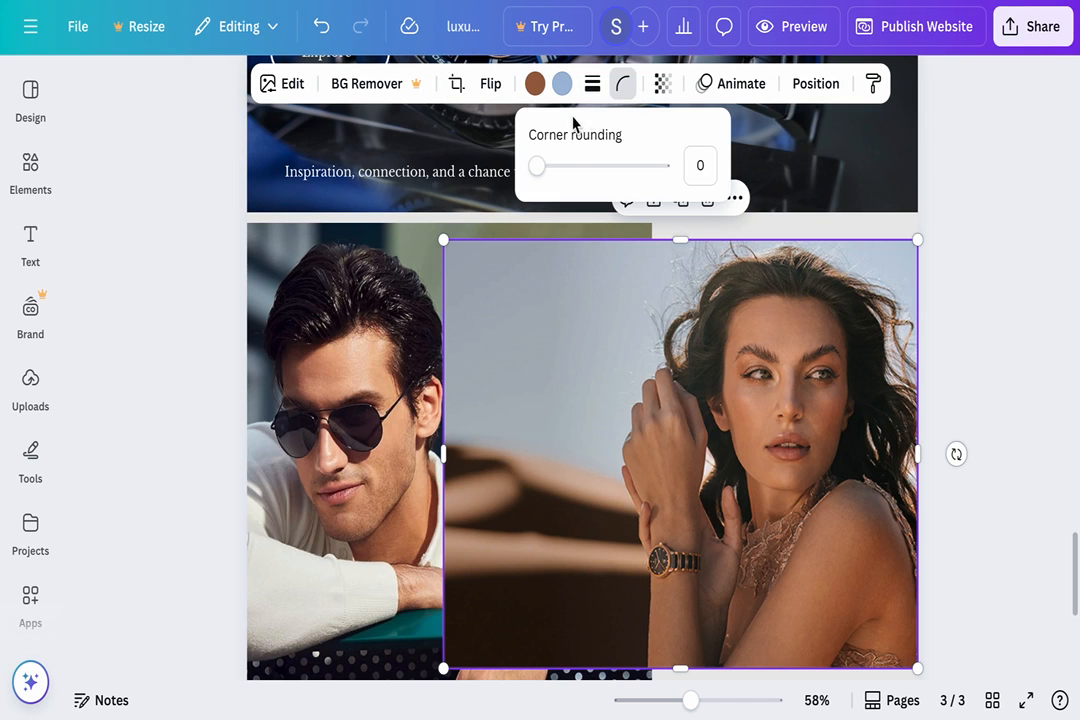
left_click_drag(575, 169, 630, 182)
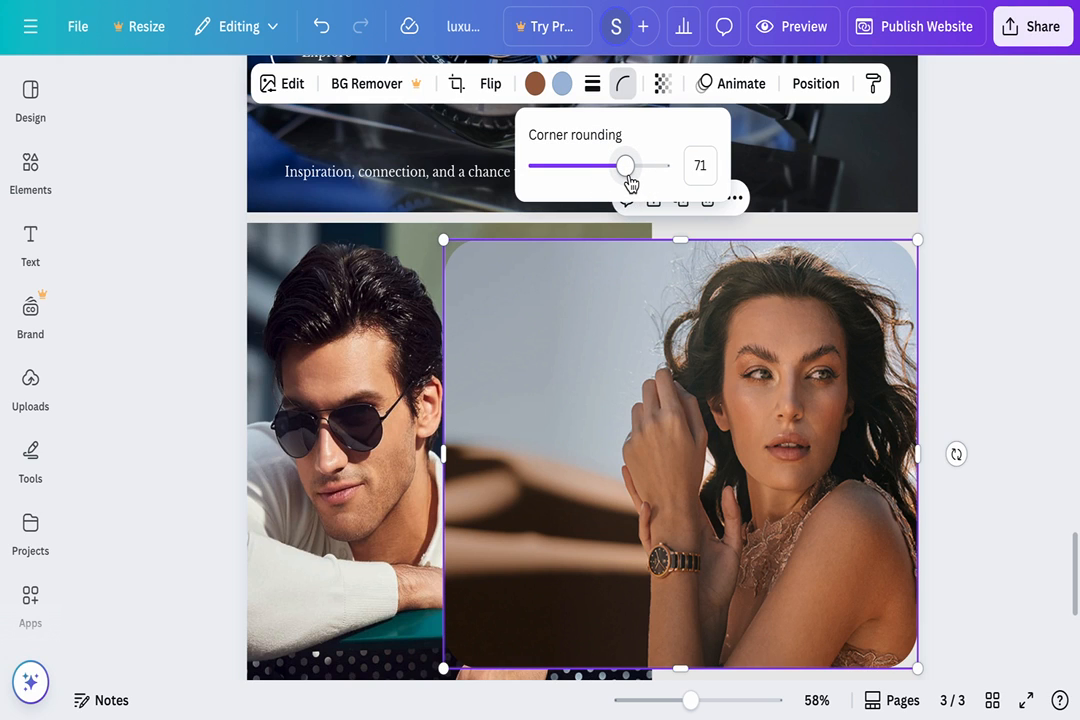
left_click(364, 340)
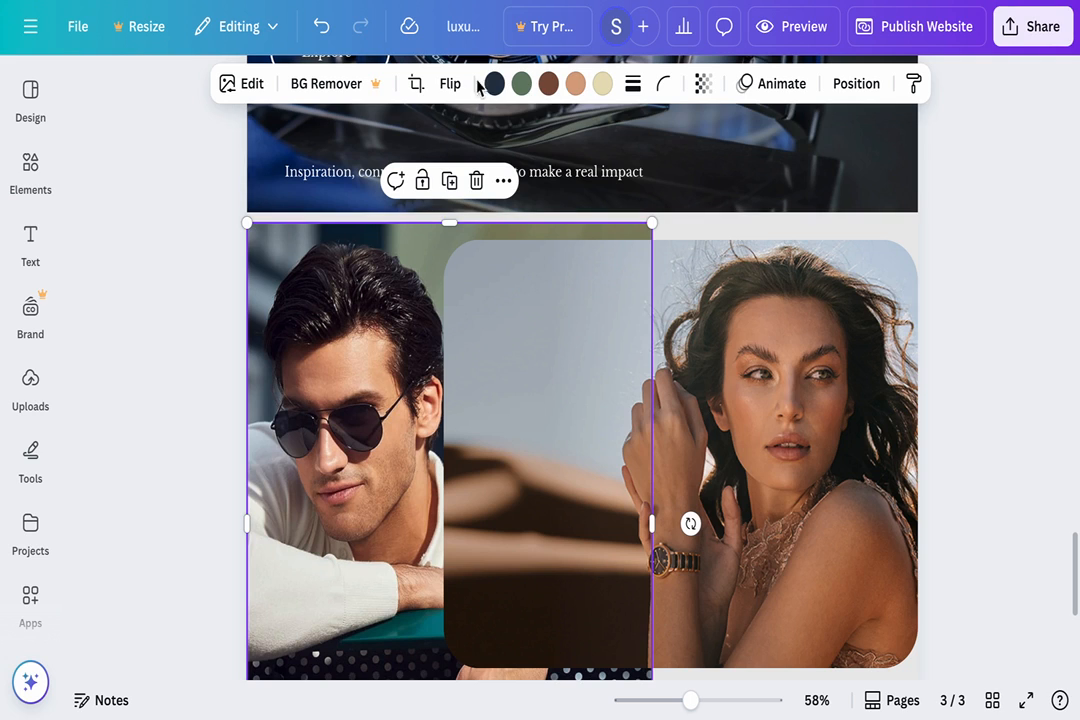
left_click(663, 84)
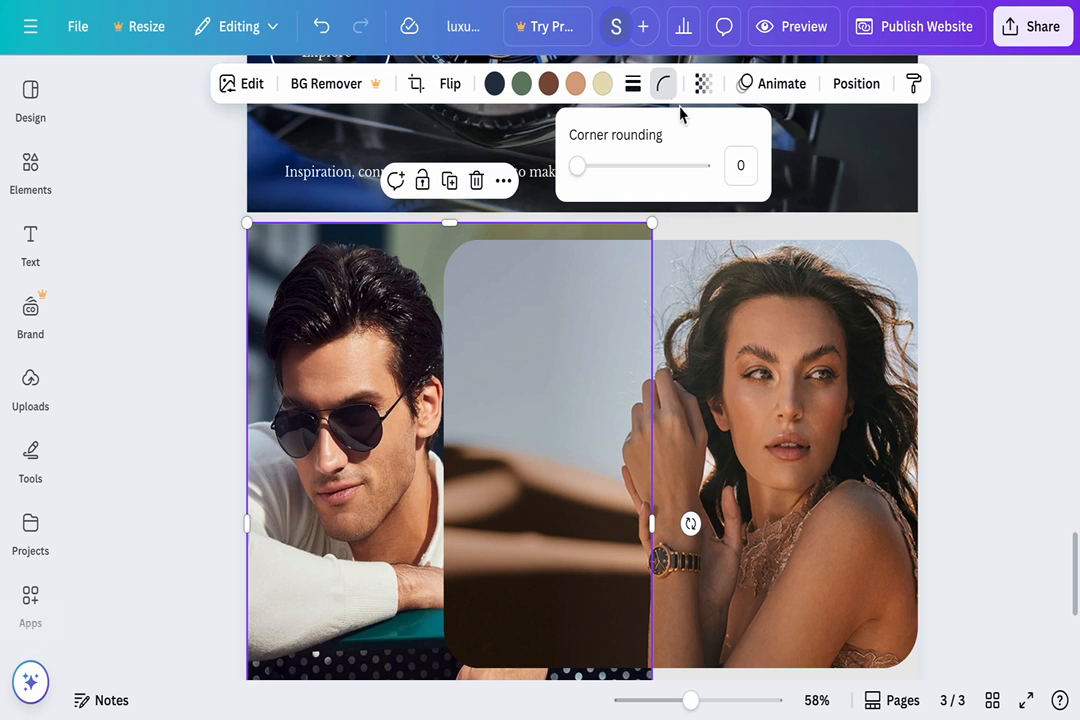
left_click(740, 167)
key("Return")
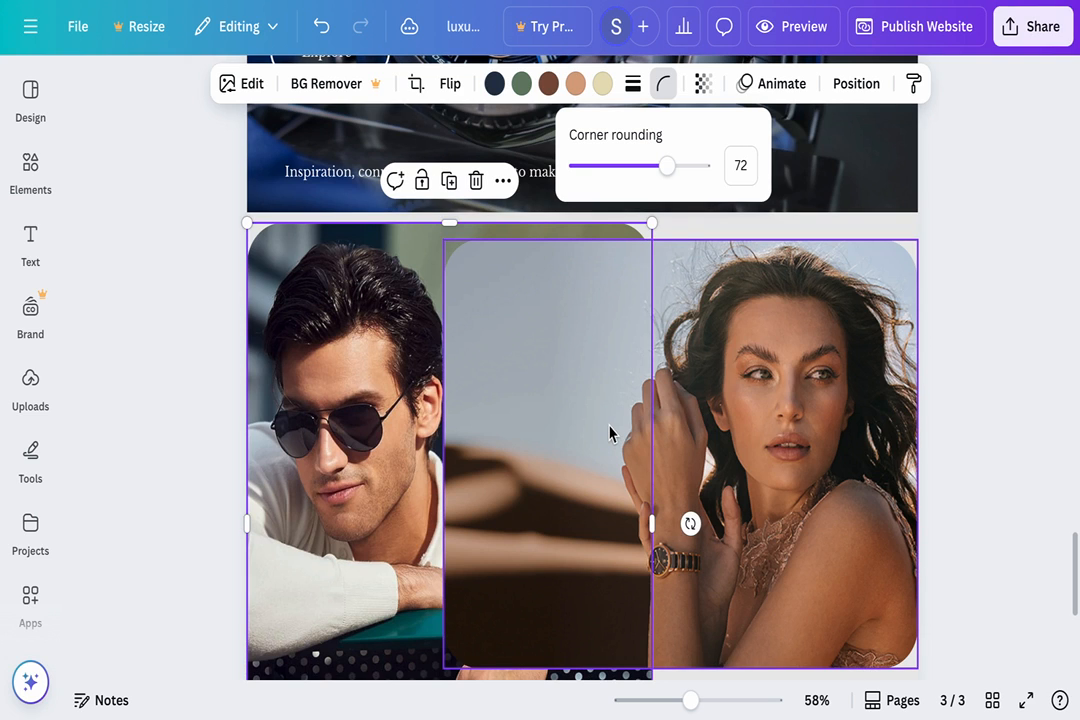
- Crop the left side of the woman's photo and the right side of the man's photo so they stand side by side
left_click(609, 432)
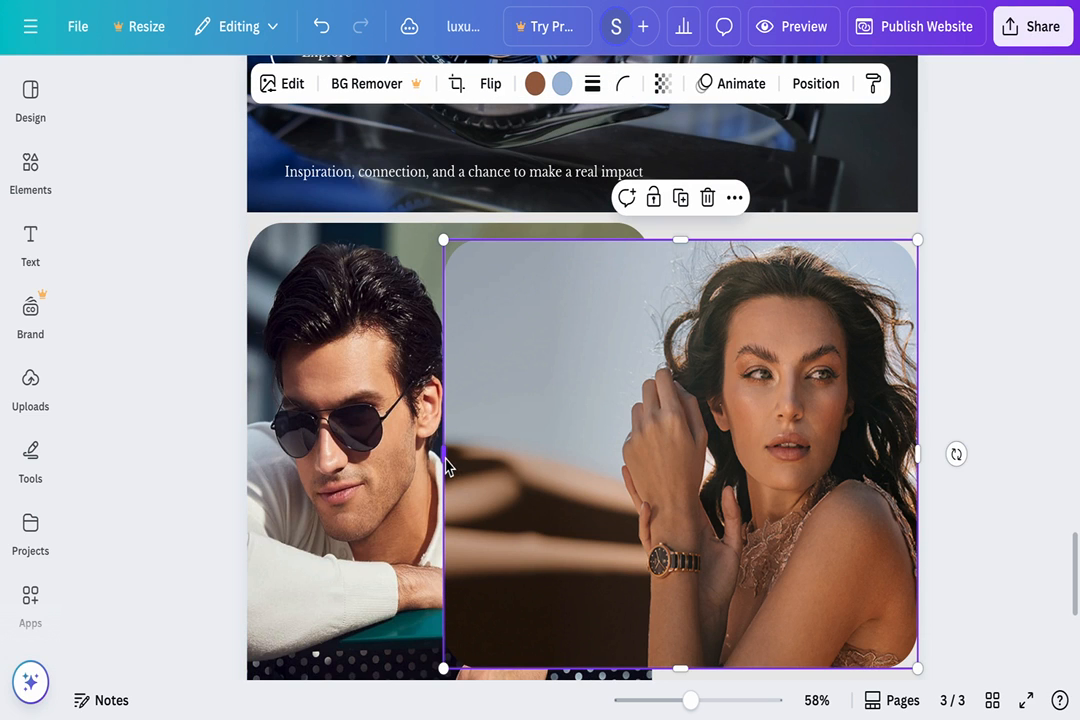
left_click_drag(446, 464, 569, 475)
left_click(446, 458)
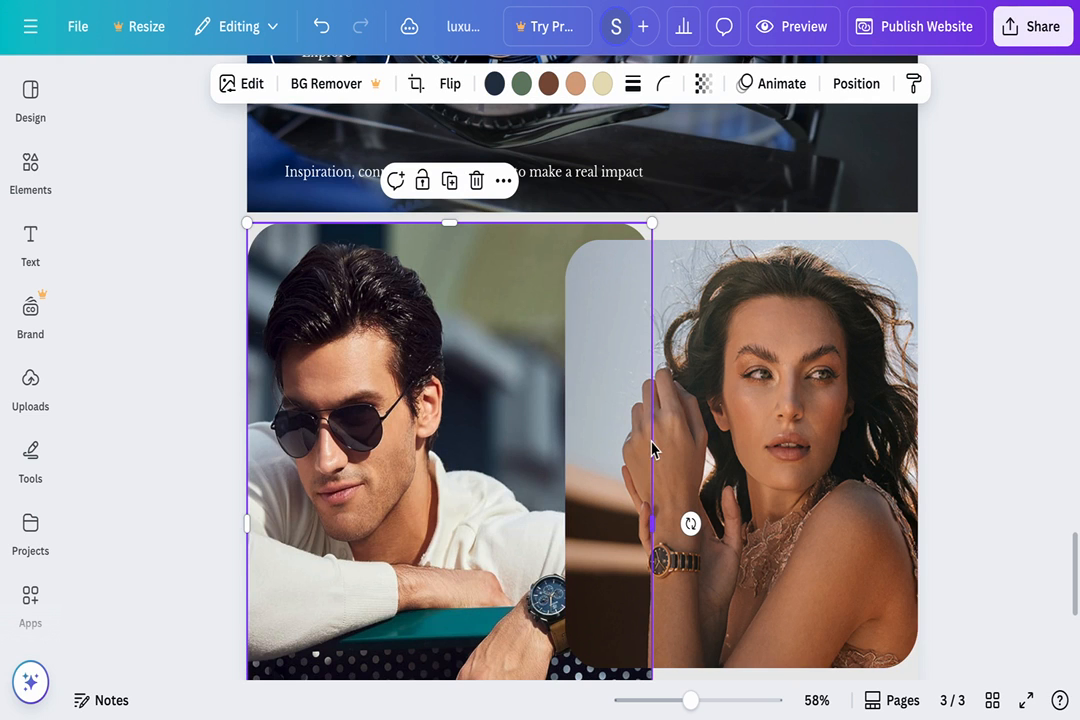
left_click_drag(652, 528, 557, 522)
- Crop the man's photo from below to nearly the woman's photo height, widen it again, and trim the woman's left side further
scroll(557, 522, "down", 3)
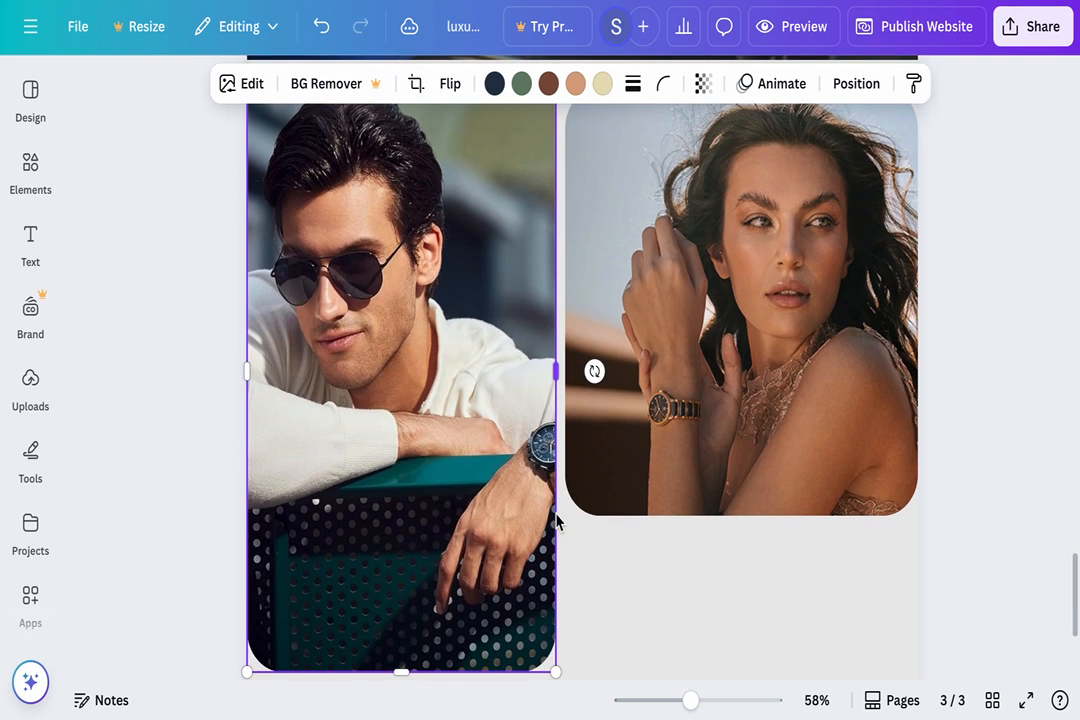
left_click_drag(400, 676, 386, 528)
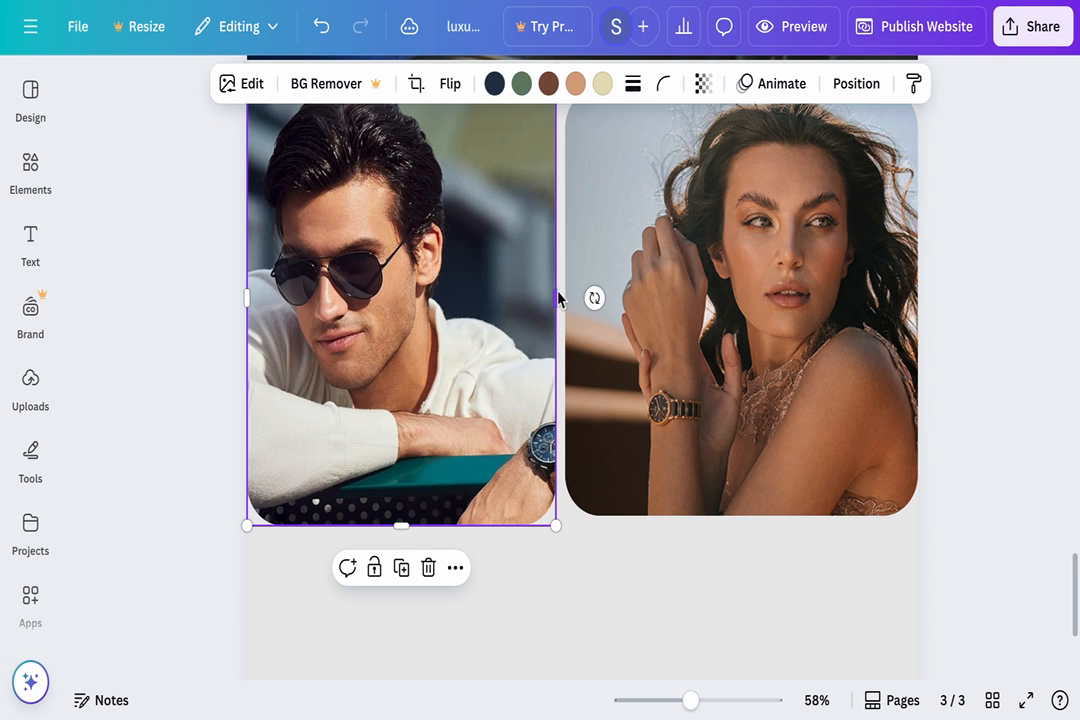
left_click_drag(557, 297, 612, 298)
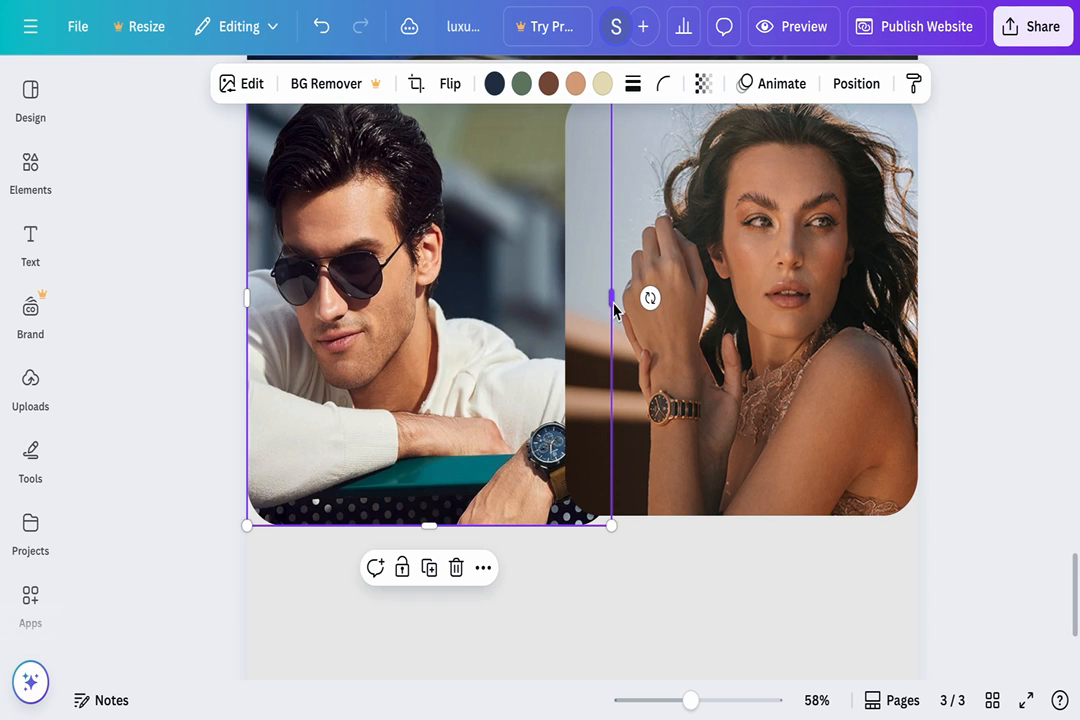
left_click(678, 372)
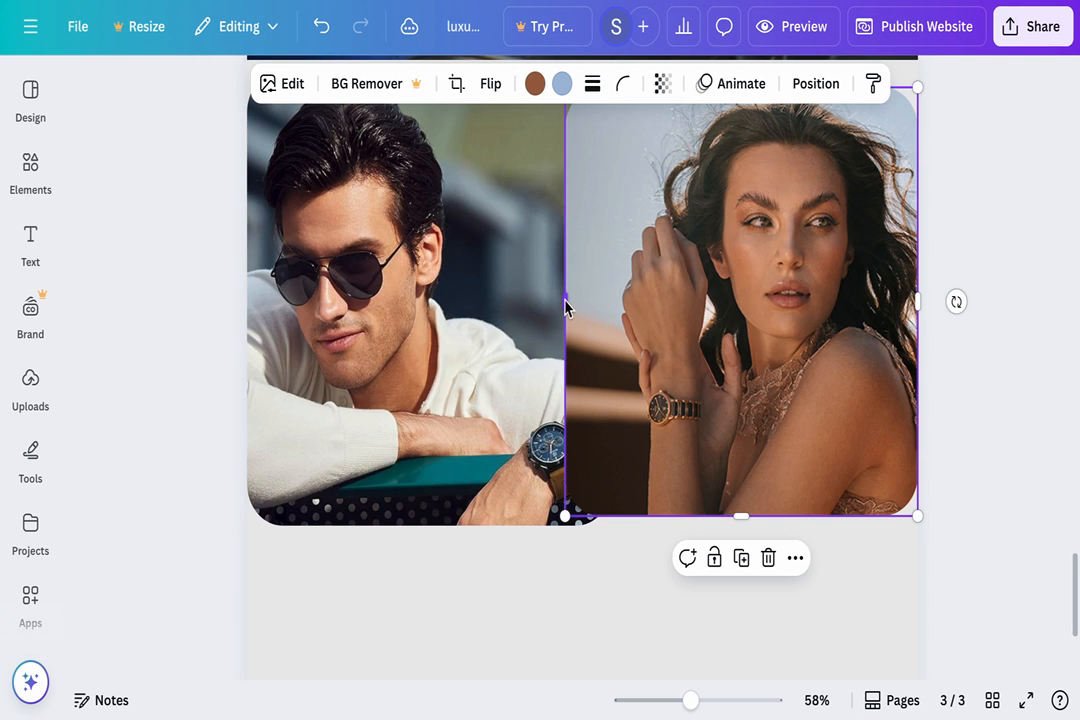
left_click_drag(566, 301, 593, 311)
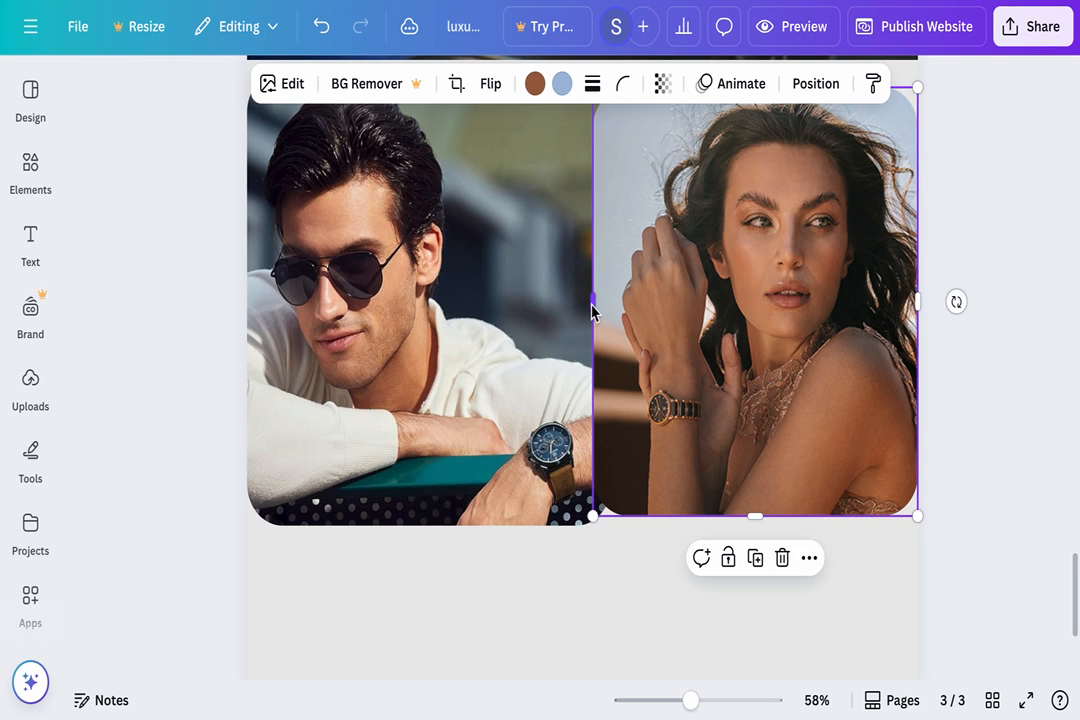
- Scale both portrait photos down and move the man's photo to the page's left edge, leaving a gap below the watch photo
scroll(436, 337, "up", 2)
mouse_move(408, 368)
left_mouse_down()
mouse_move(359, 359)
mouse_move(388, 364)
mouse_move(359, 323)
mouse_move(397, 385)
left_mouse_up()
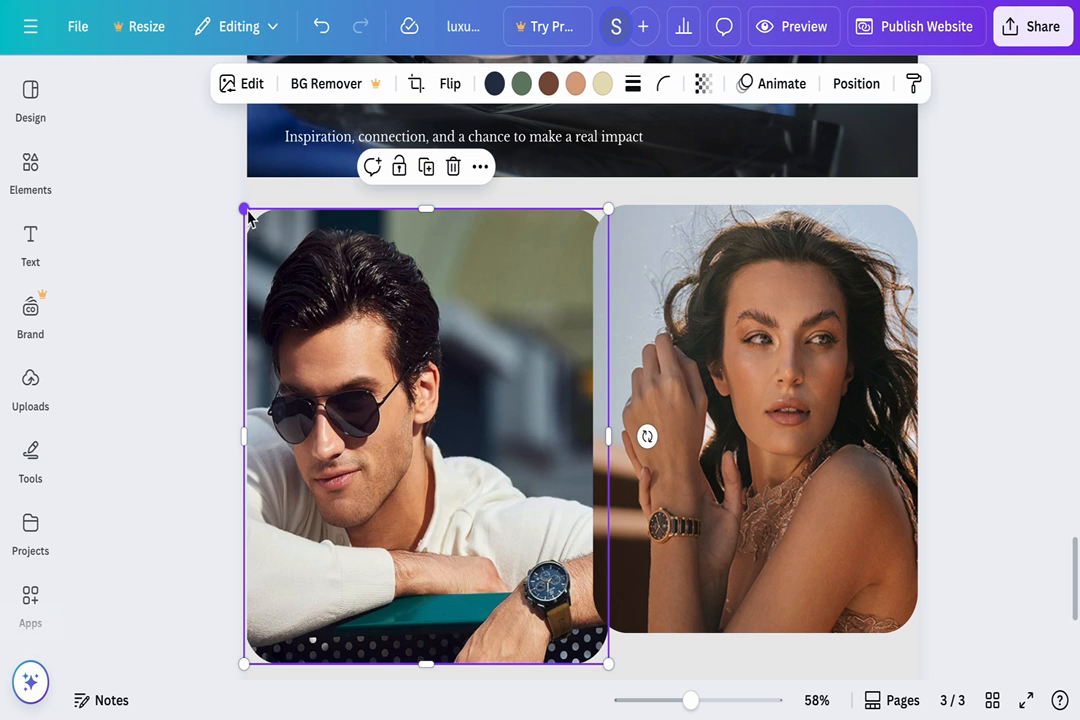
left_click_drag(246, 210, 301, 277)
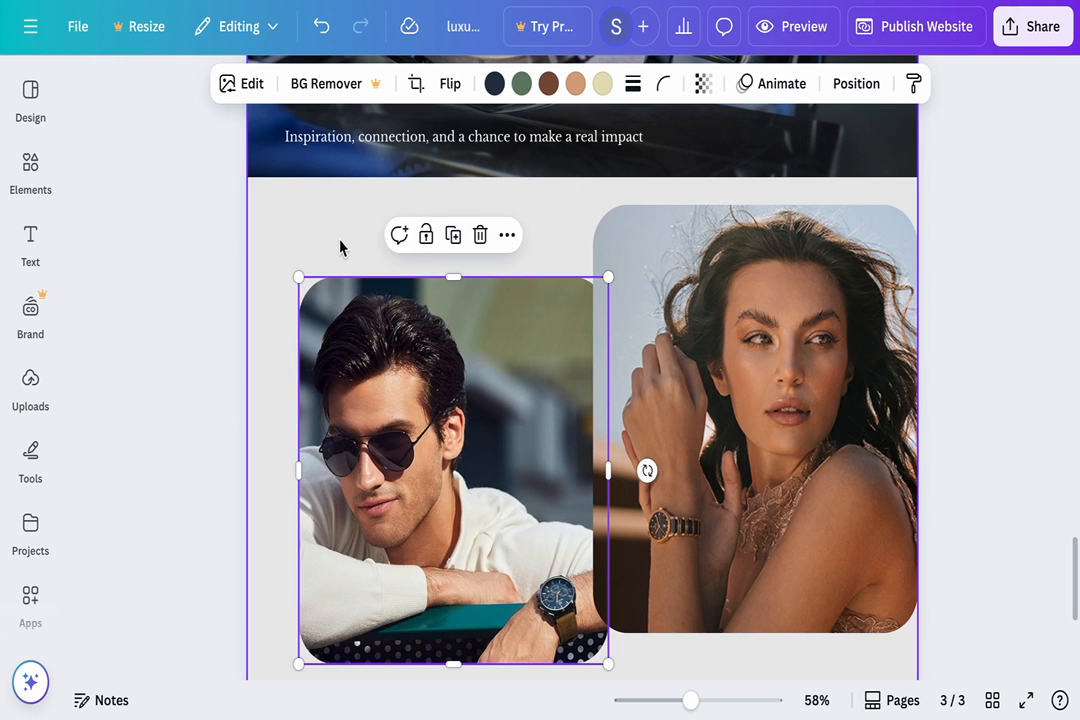
left_click(340, 247)
left_click(716, 289)
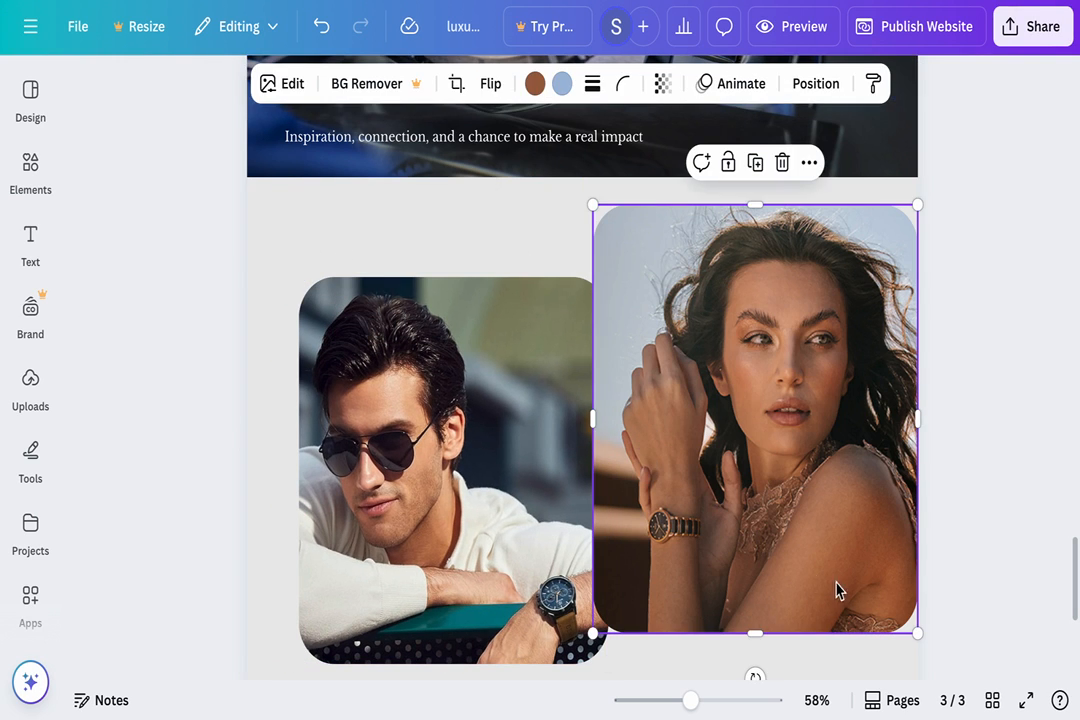
left_click_drag(917, 633, 883, 593)
left_click_drag(446, 447, 430, 447)
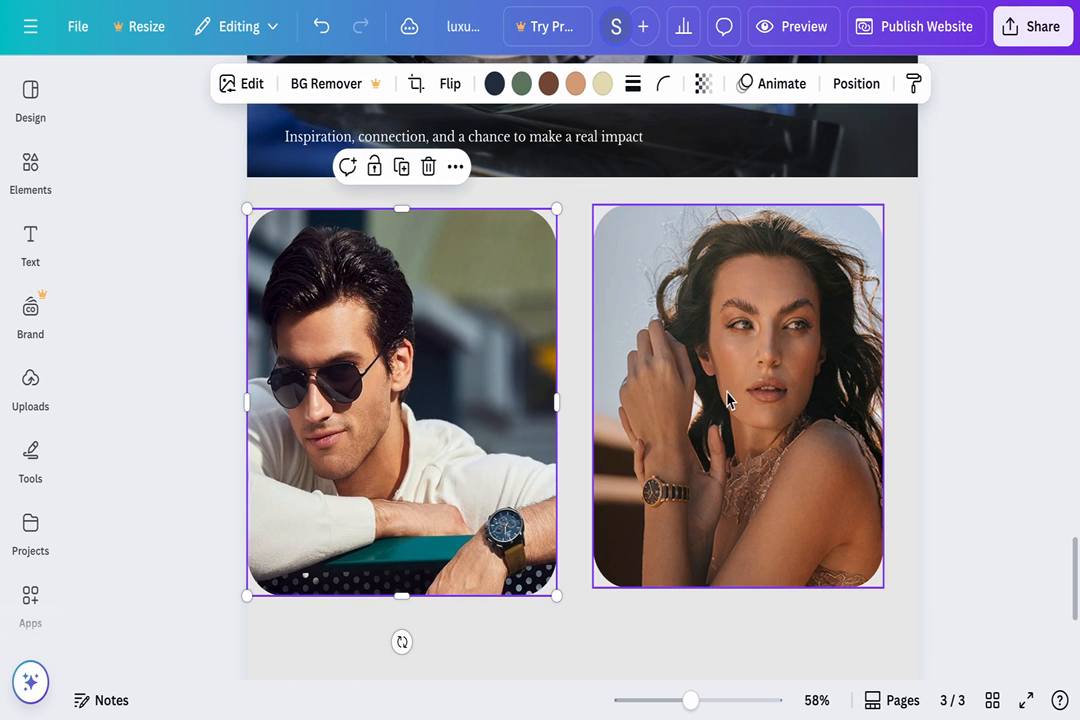
- Move the woman's photo to the page's right edge and extend its left side to leave a narrow gap beside the man's photo
left_click_drag(725, 398, 765, 403)
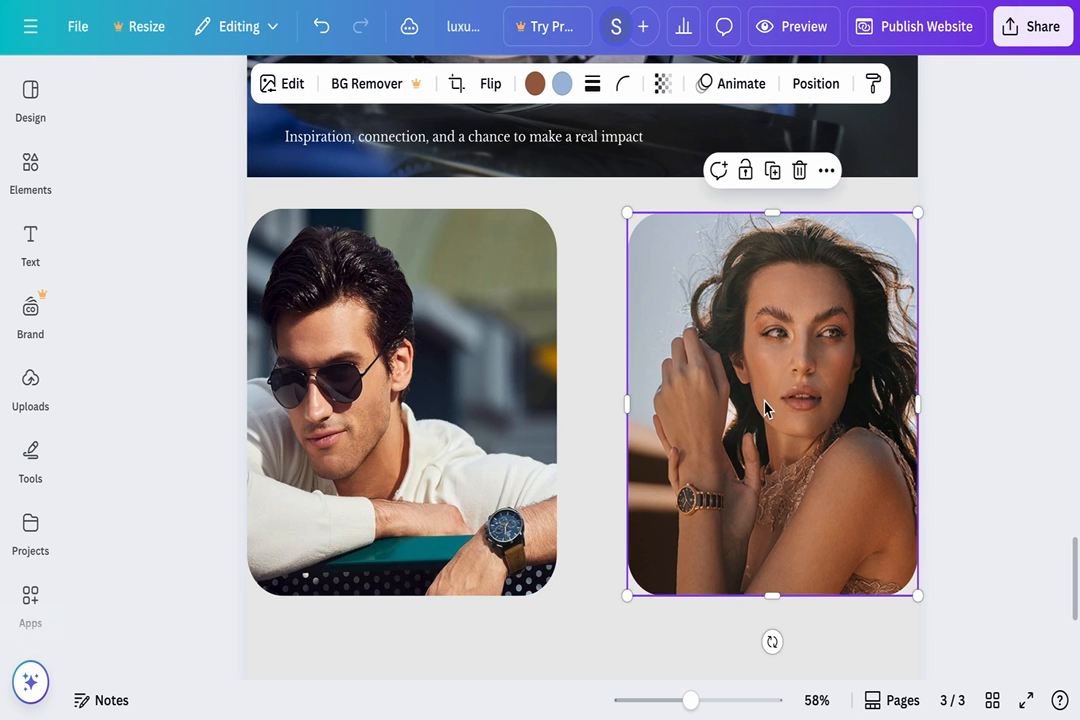
left_click_drag(627, 405, 586, 403)
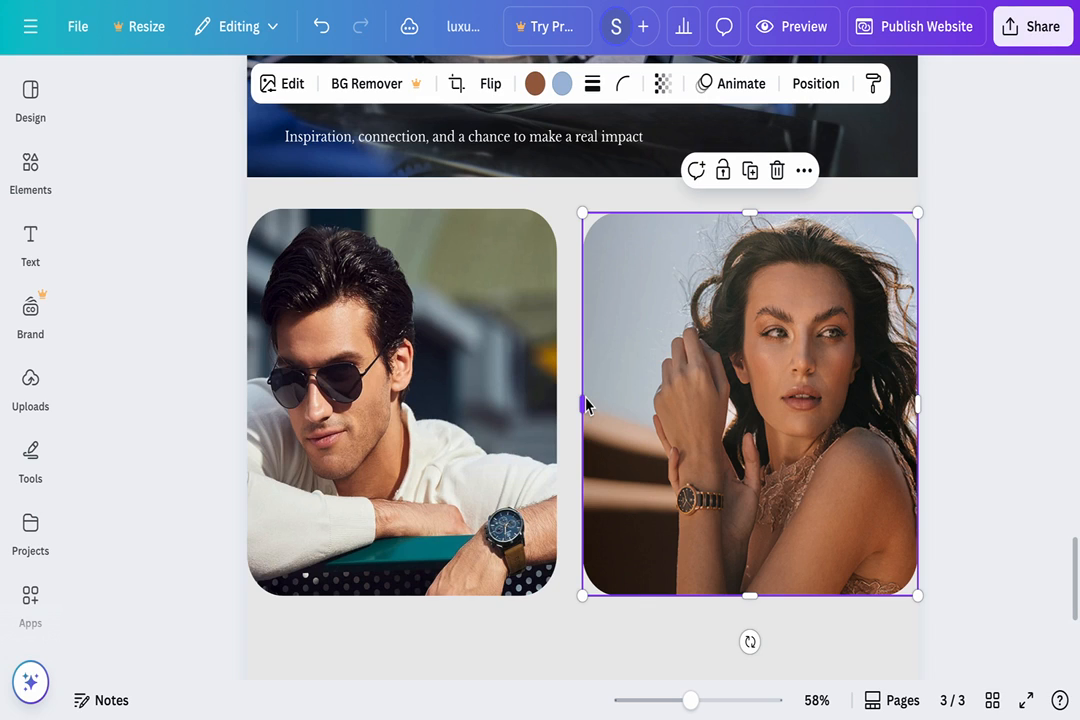
left_click(567, 405)
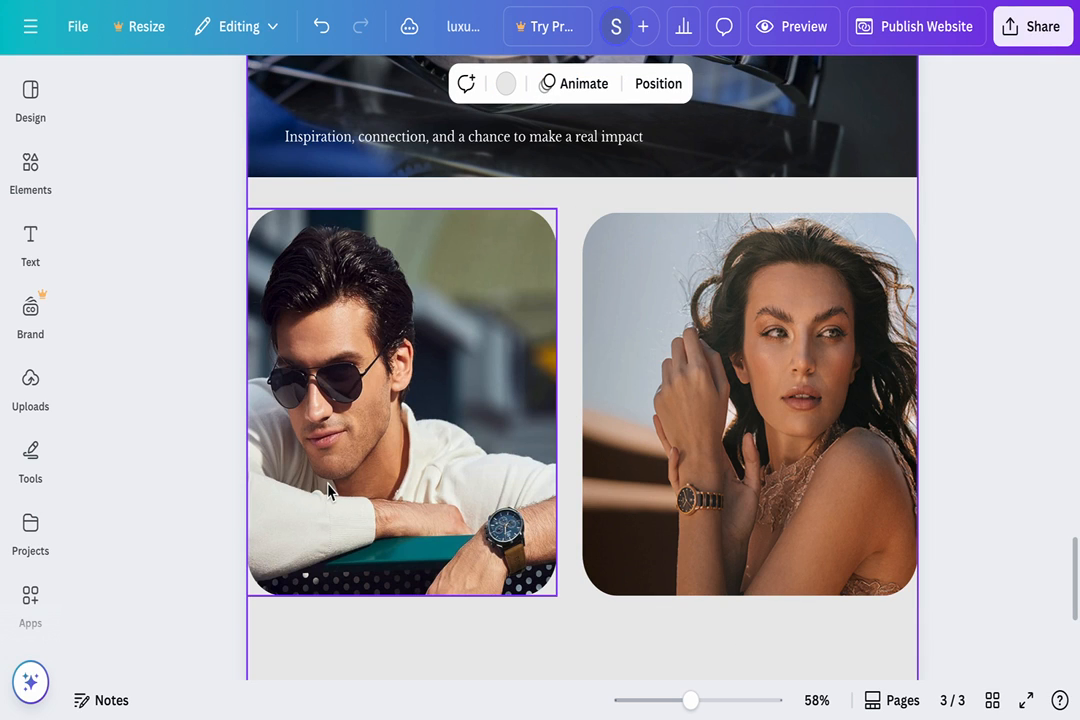
- Add a text box reading "MEN" to the portrait photo section
left_click(30, 240)
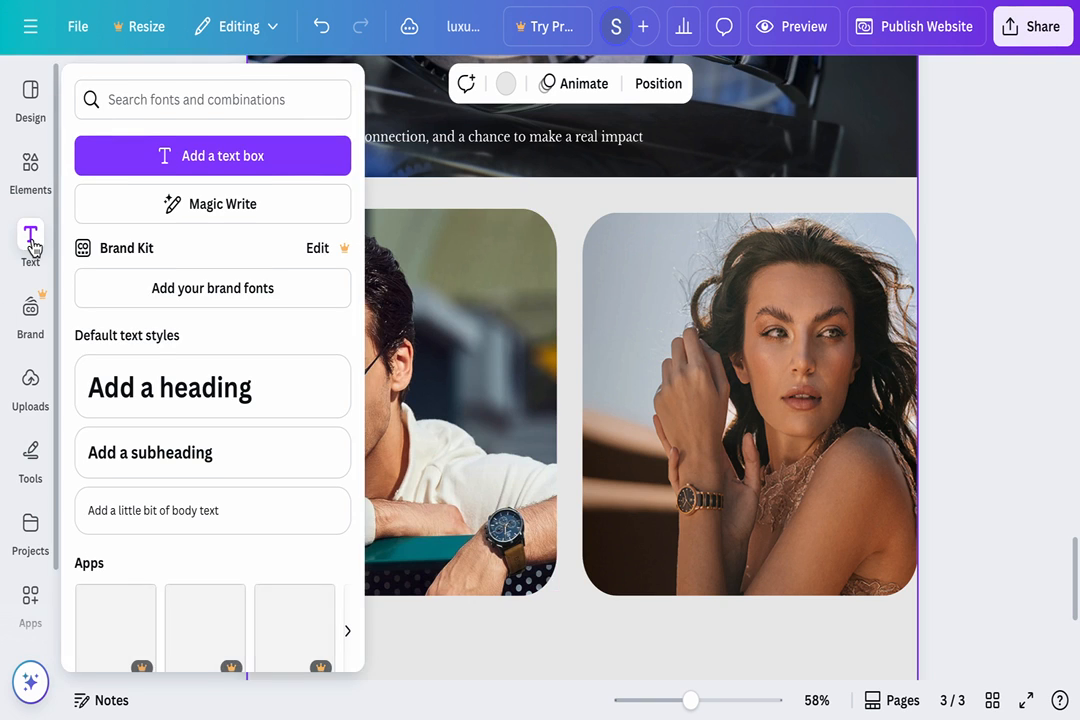
left_click(224, 162)
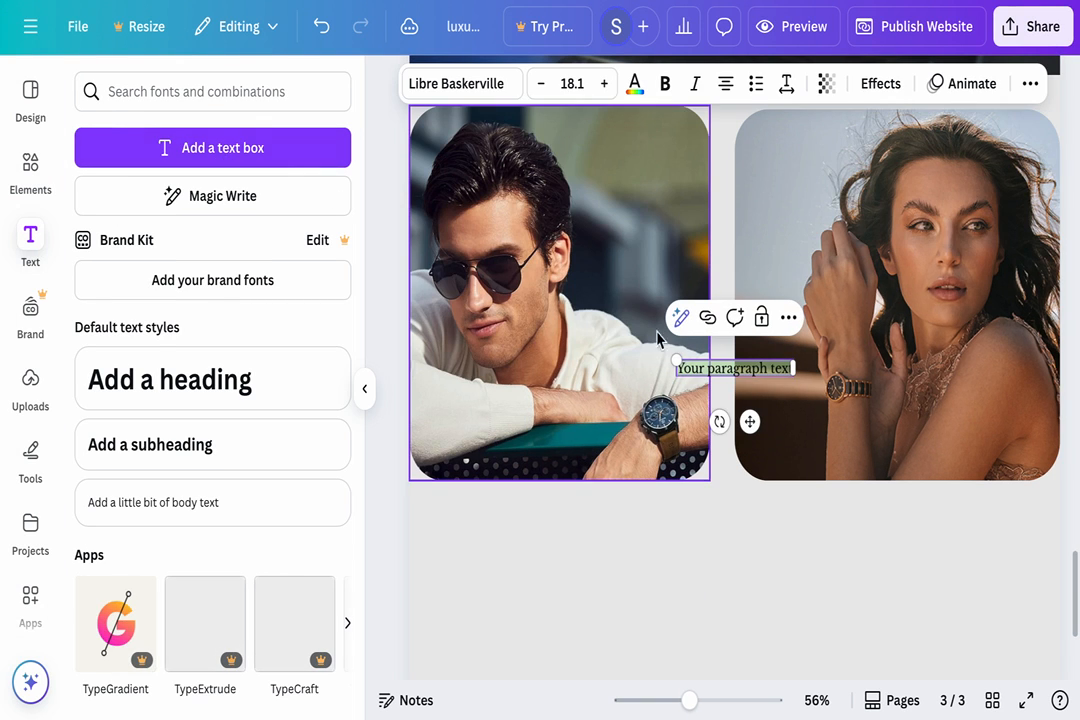
type("M")
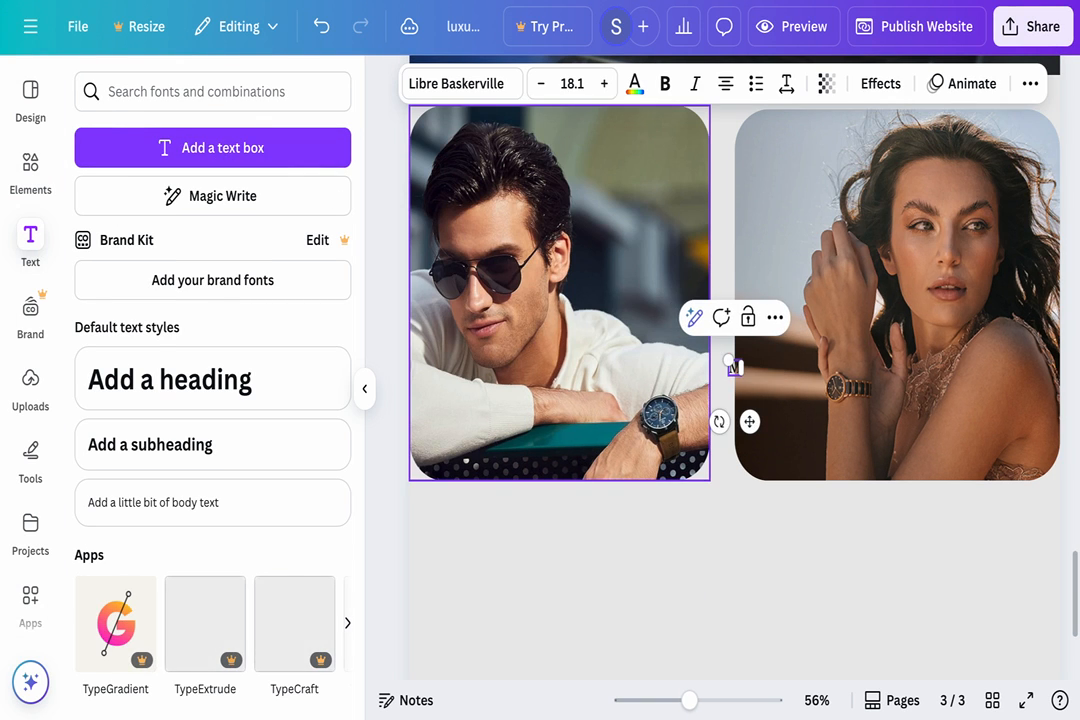
type("EN")
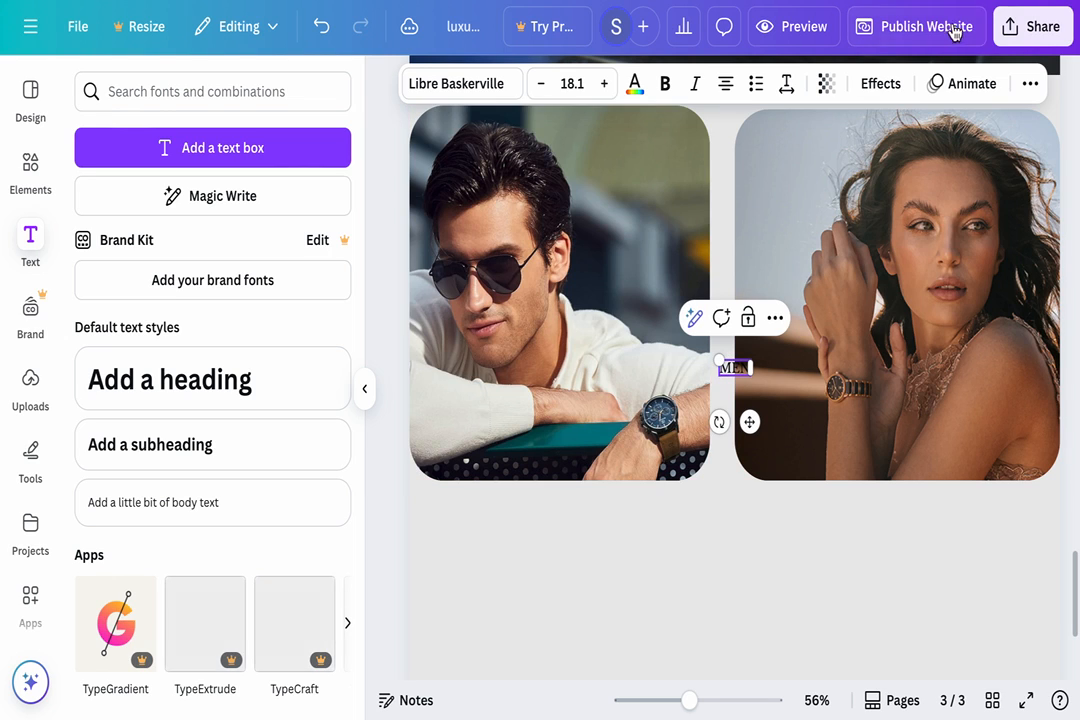
- Set the font size of the "MEN" text to 40
left_click(604, 83)
left_click(604, 83)
left_click(604, 83)
left_click(604, 83)
left_click(606, 86)
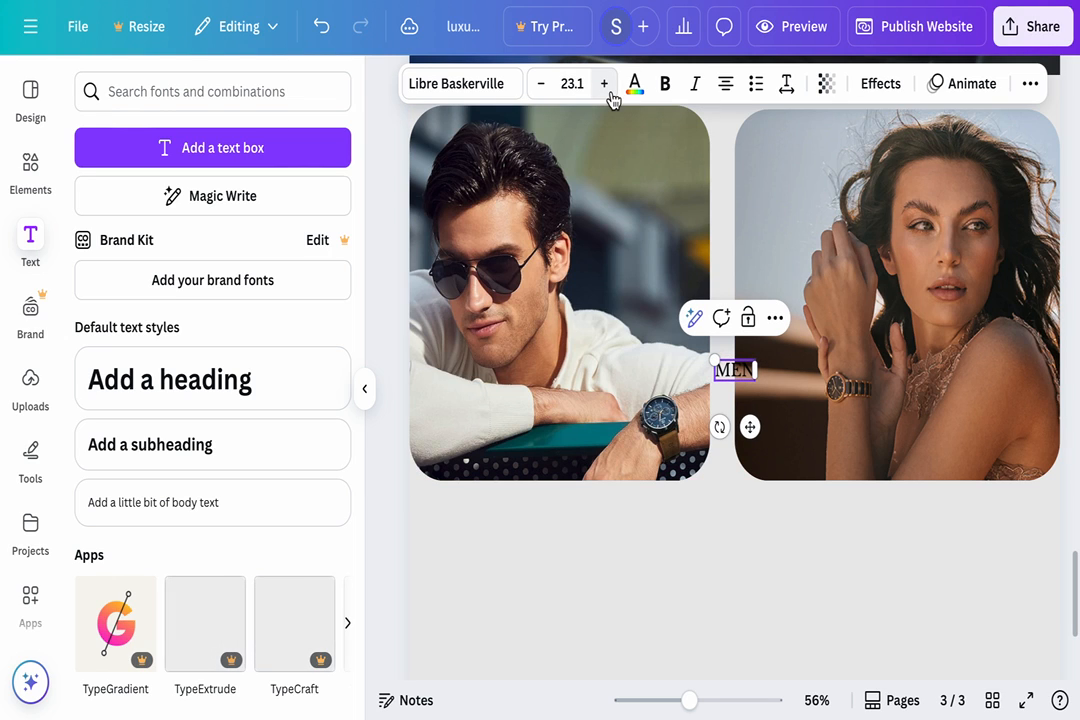
left_click(606, 86)
left_click(606, 86)
left_click(606, 86)
left_click(606, 86)
left_click(604, 83)
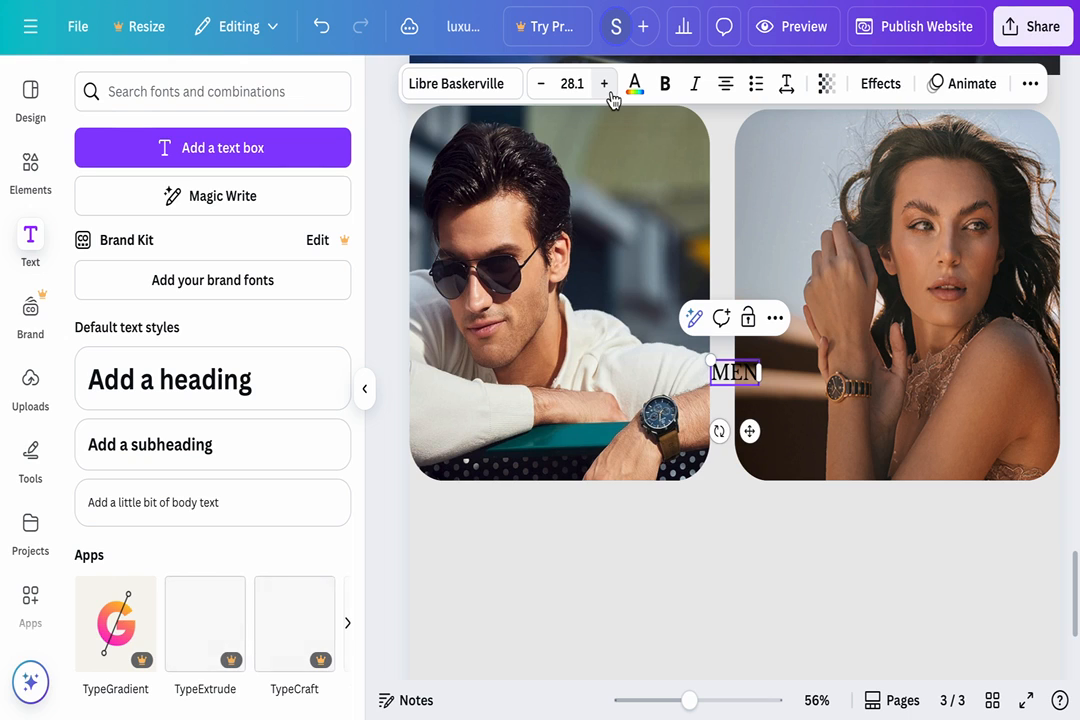
left_click(576, 85)
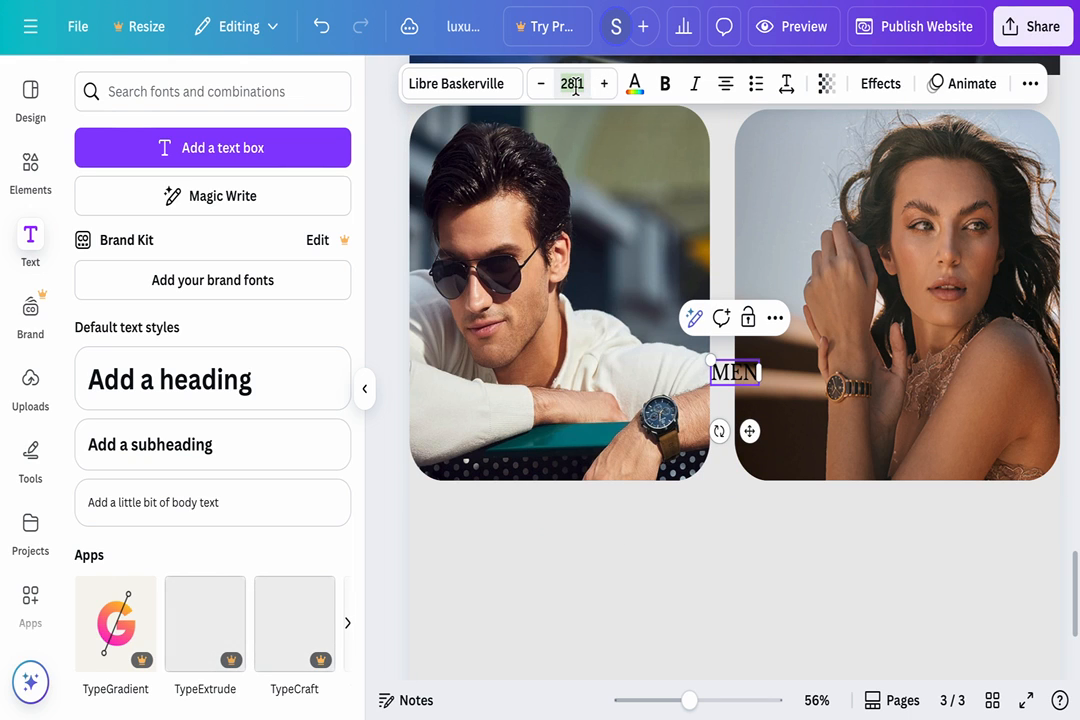
type("40")
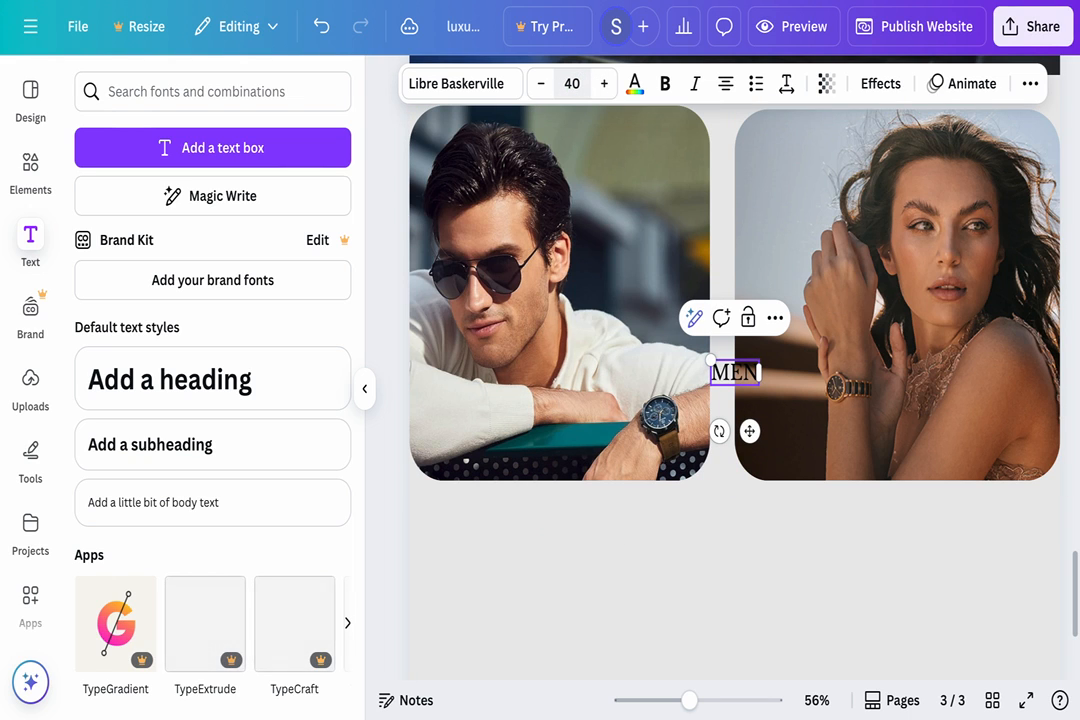
key("Return")
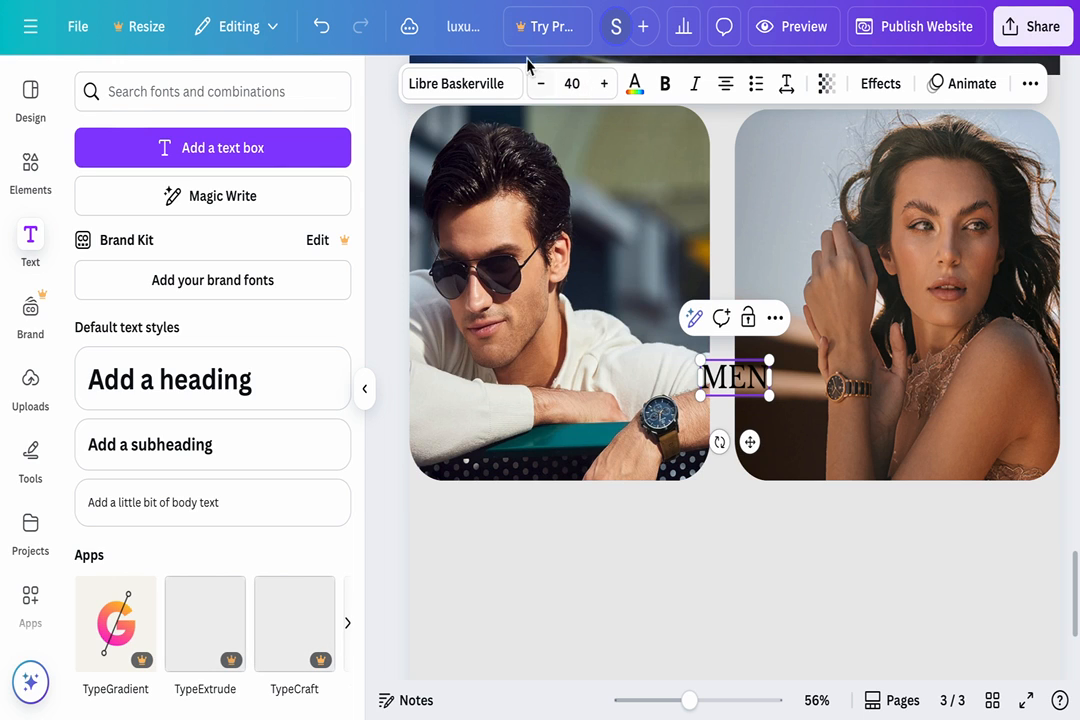
left_click(635, 86)
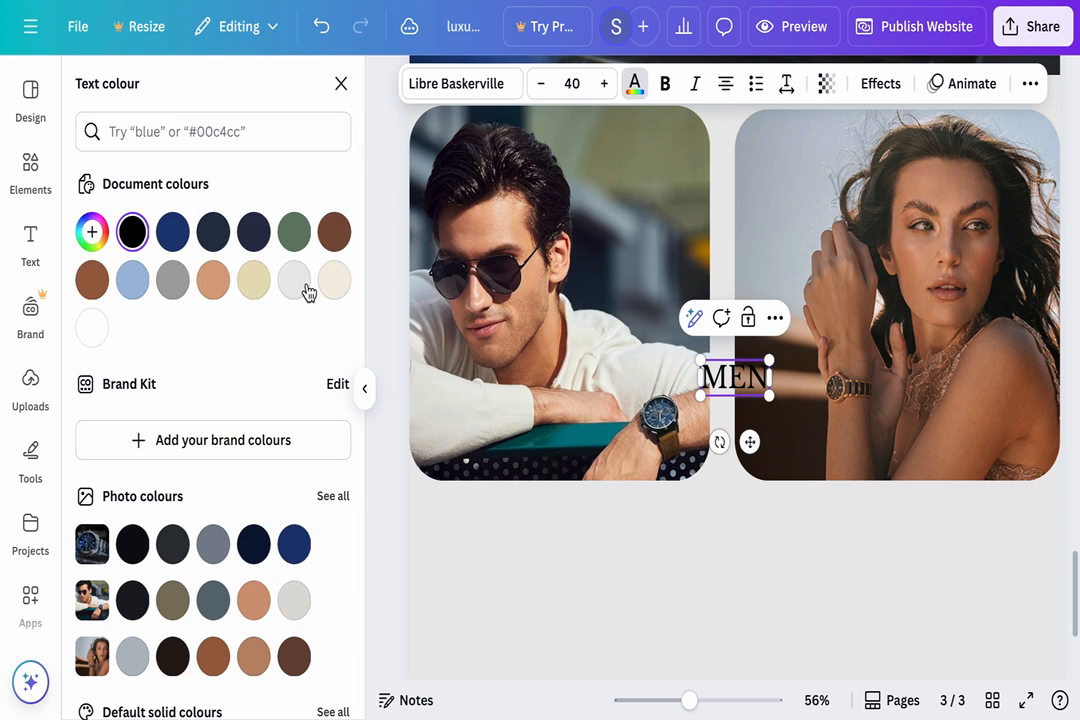
left_click(91, 330)
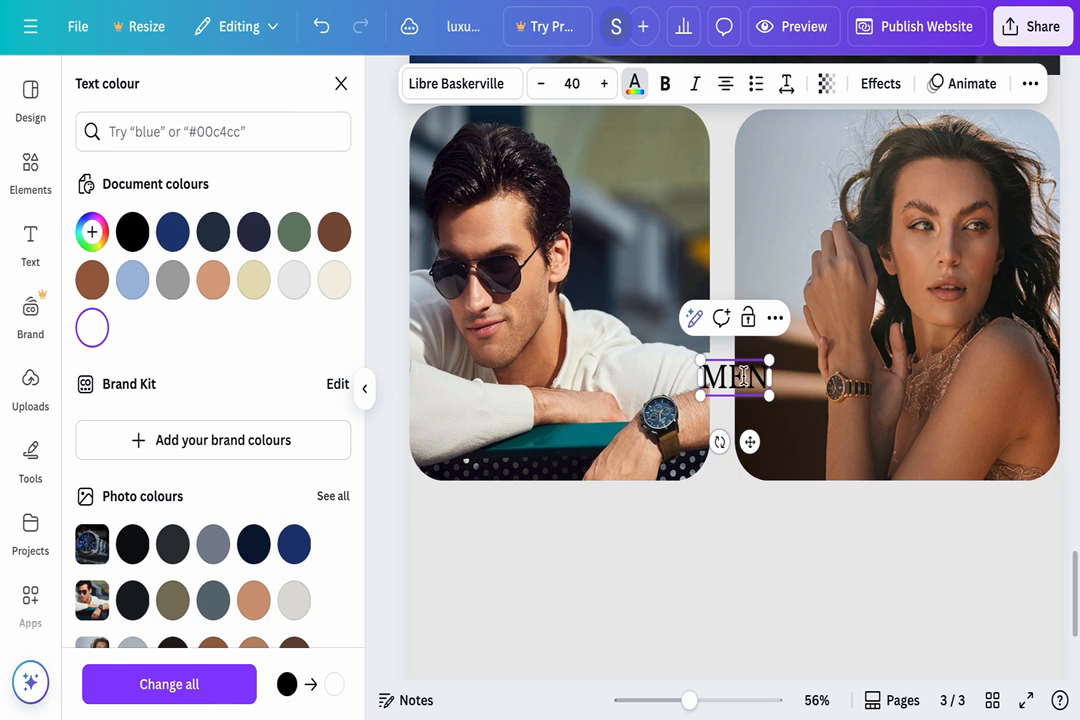
left_click_drag(741, 374, 586, 383)
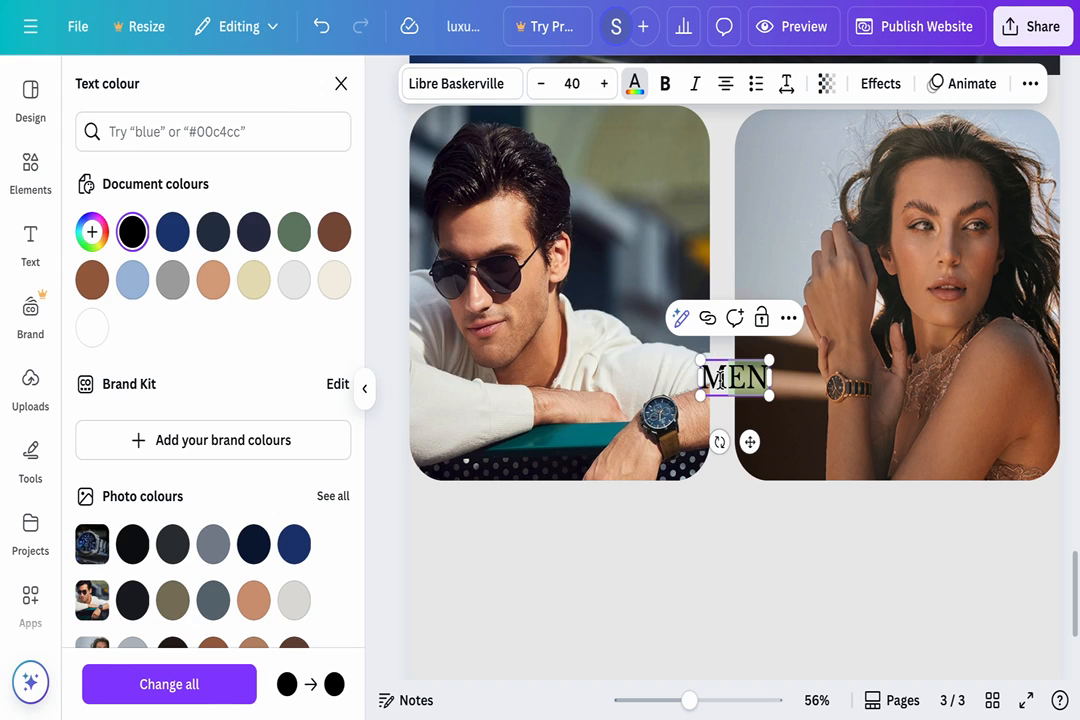
left_click(86, 336)
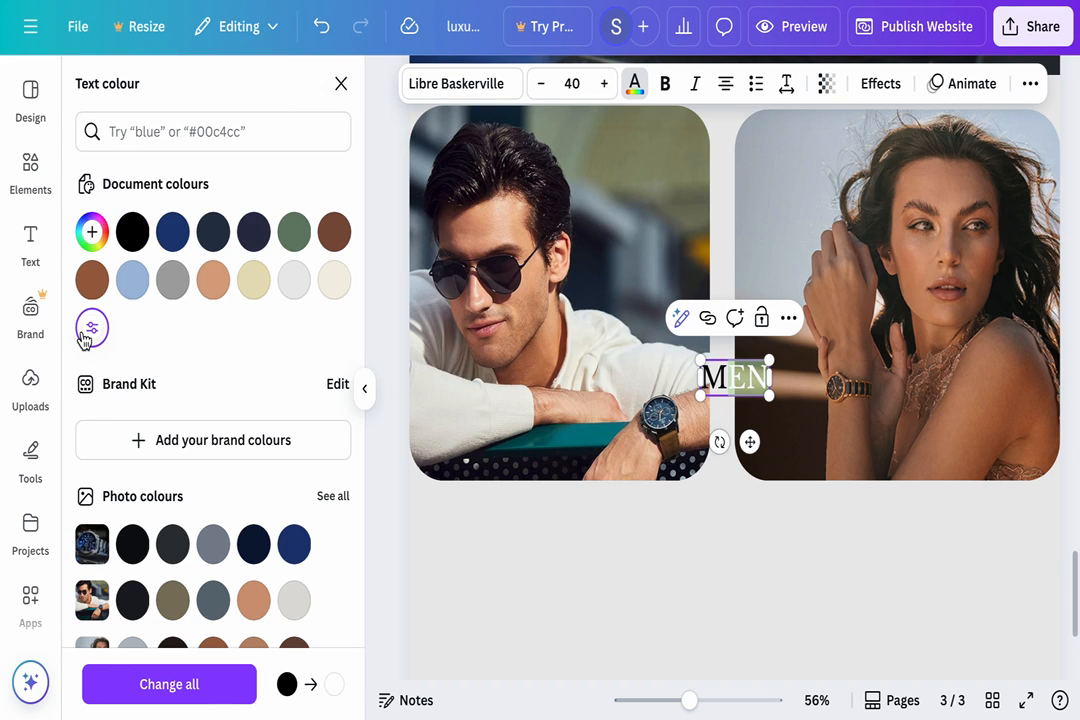
left_click(729, 375)
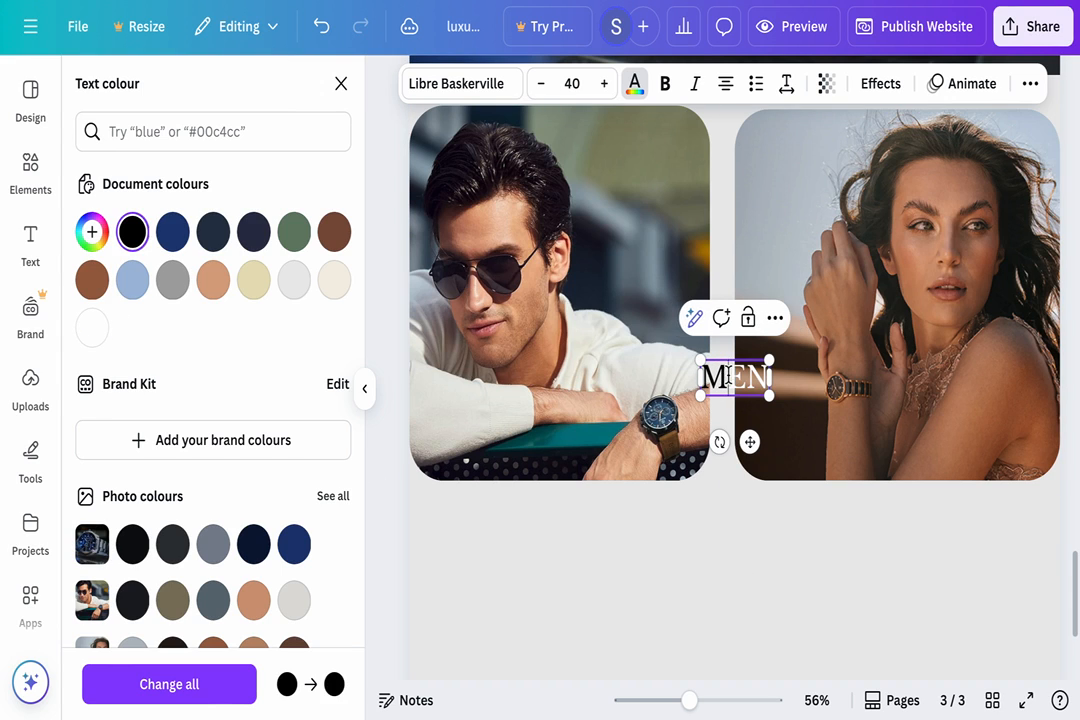
left_click_drag(737, 377, 750, 382)
key("ctrl+z")
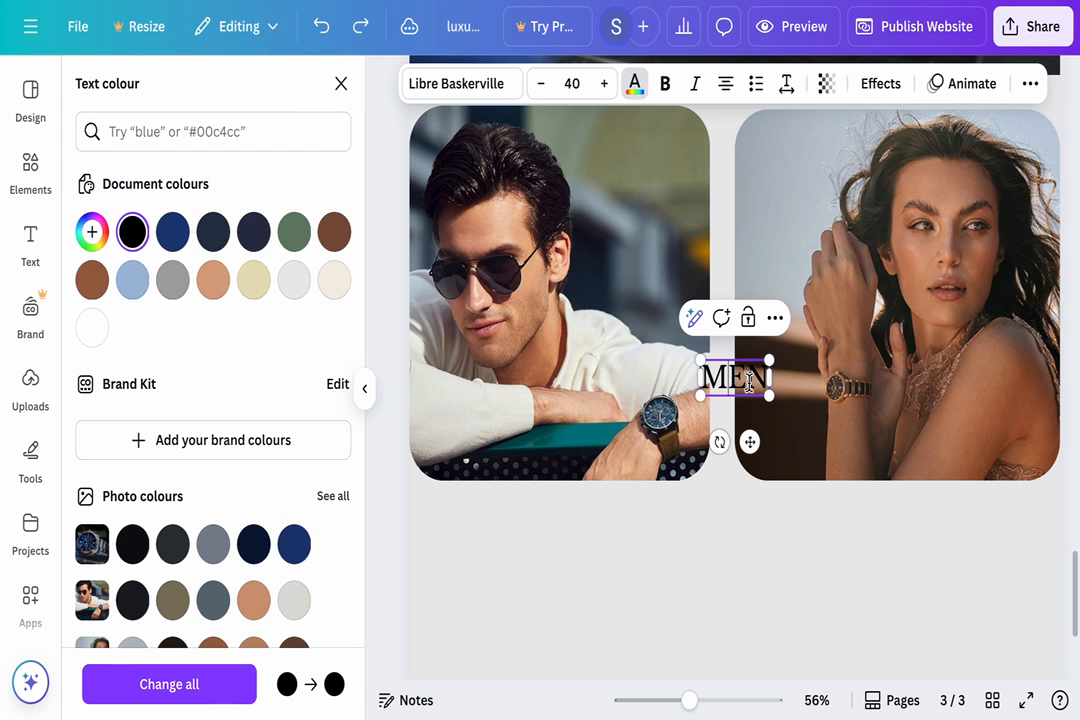
left_click(750, 520)
- Colour the whole "MEN" text white and place it near the lower edge of the man's photo, horizontally centred
left_click(735, 377)
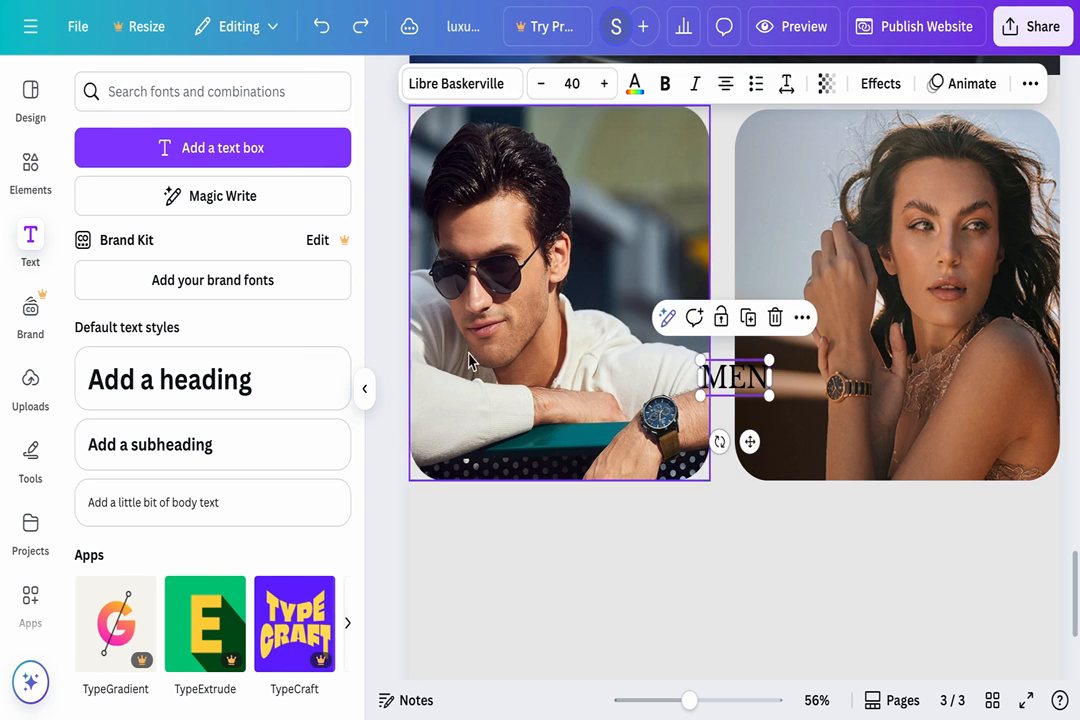
left_click(636, 86)
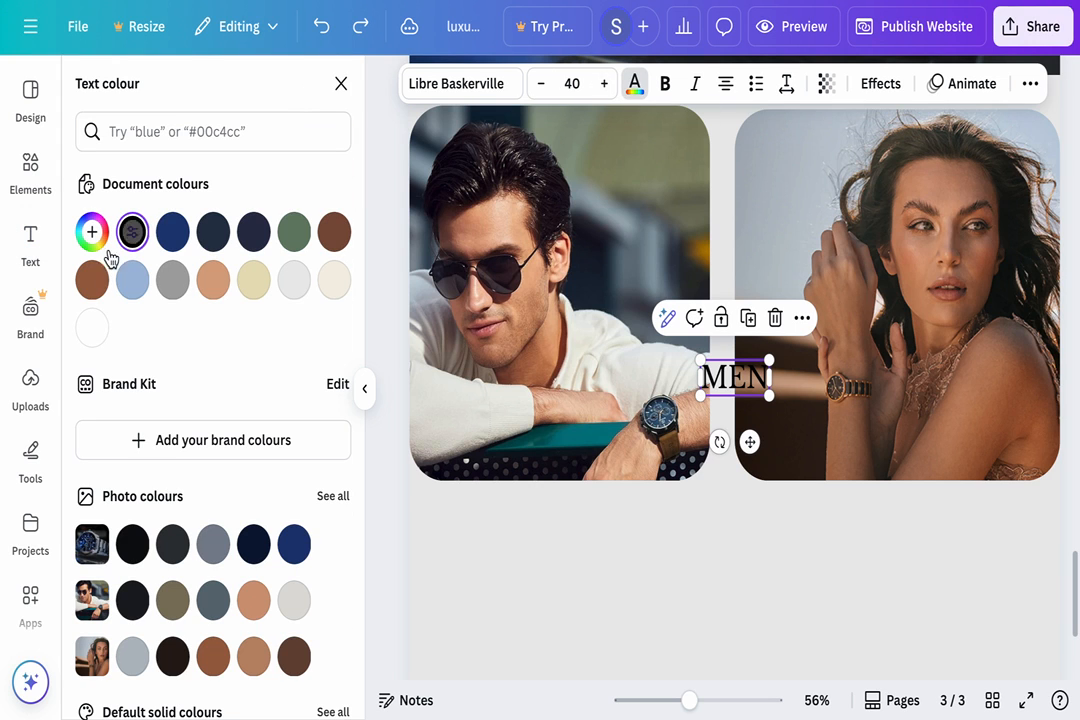
left_click(92, 327)
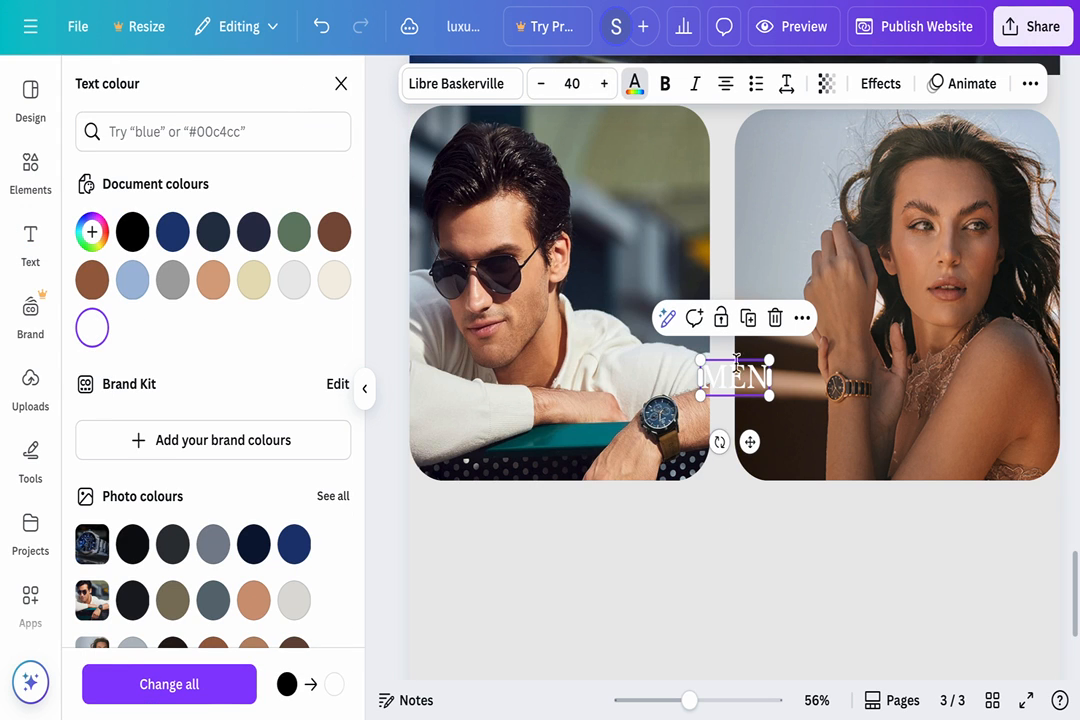
left_click(685, 560)
left_click(727, 381)
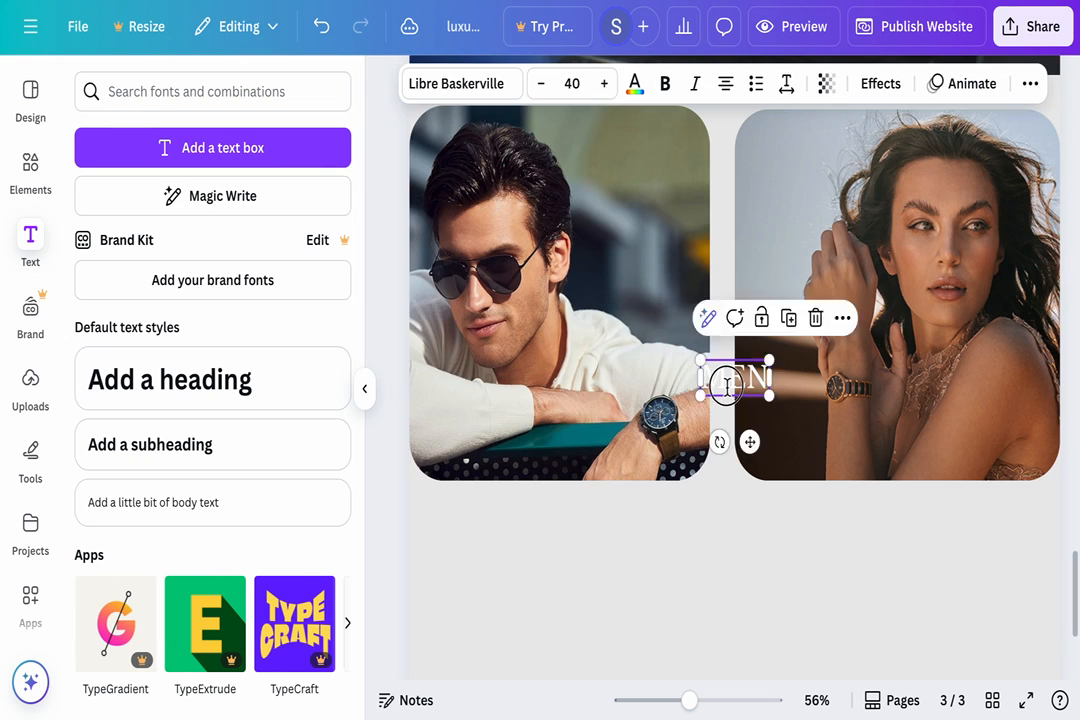
left_click_drag(727, 383, 543, 443)
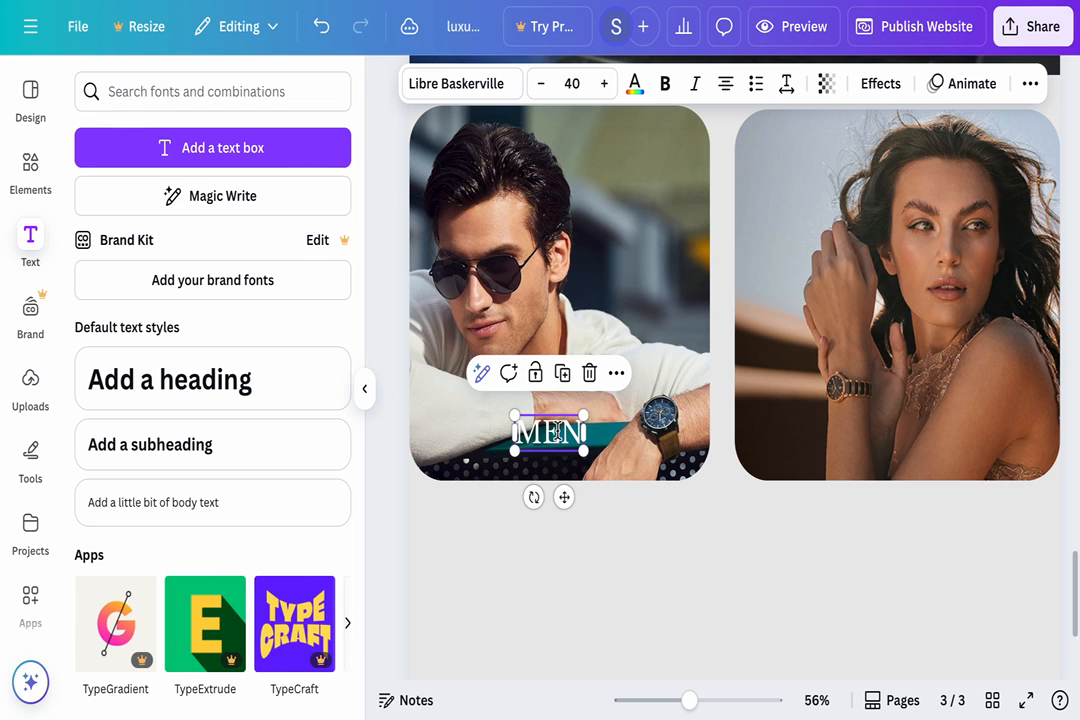
- Duplicate the "MEN" label, change the copy to "WOMEN", and place it on the lower part of the woman's photo, level with "MEN"
left_click_drag(557, 432, 735, 535)
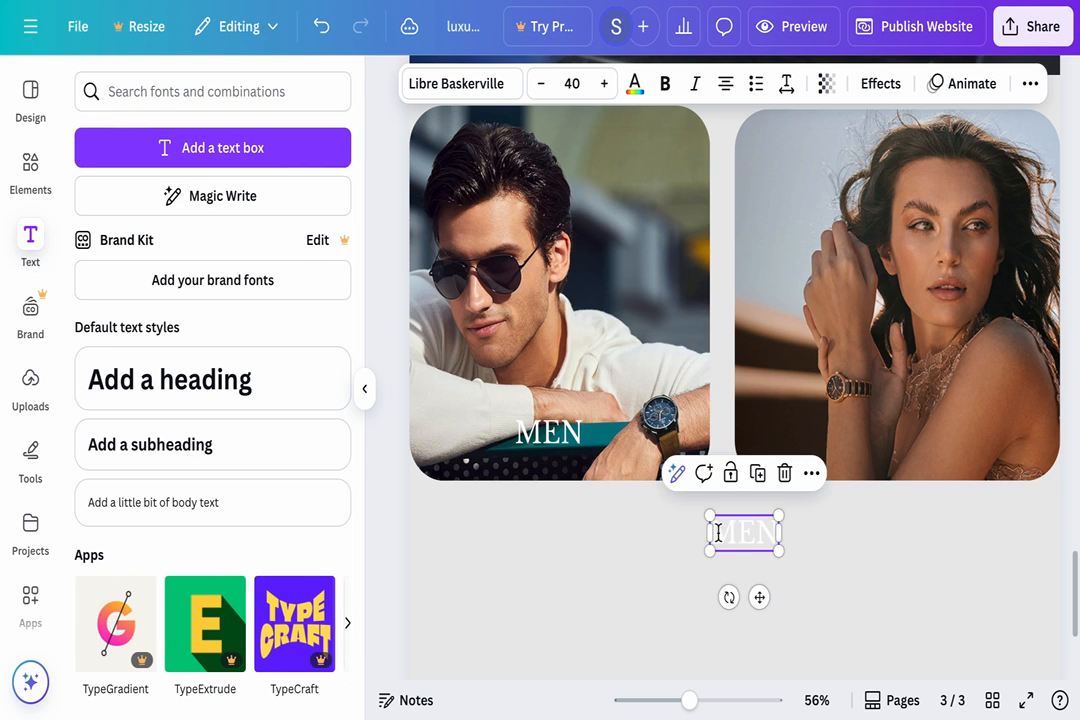
double_click(718, 533)
left_click(718, 533)
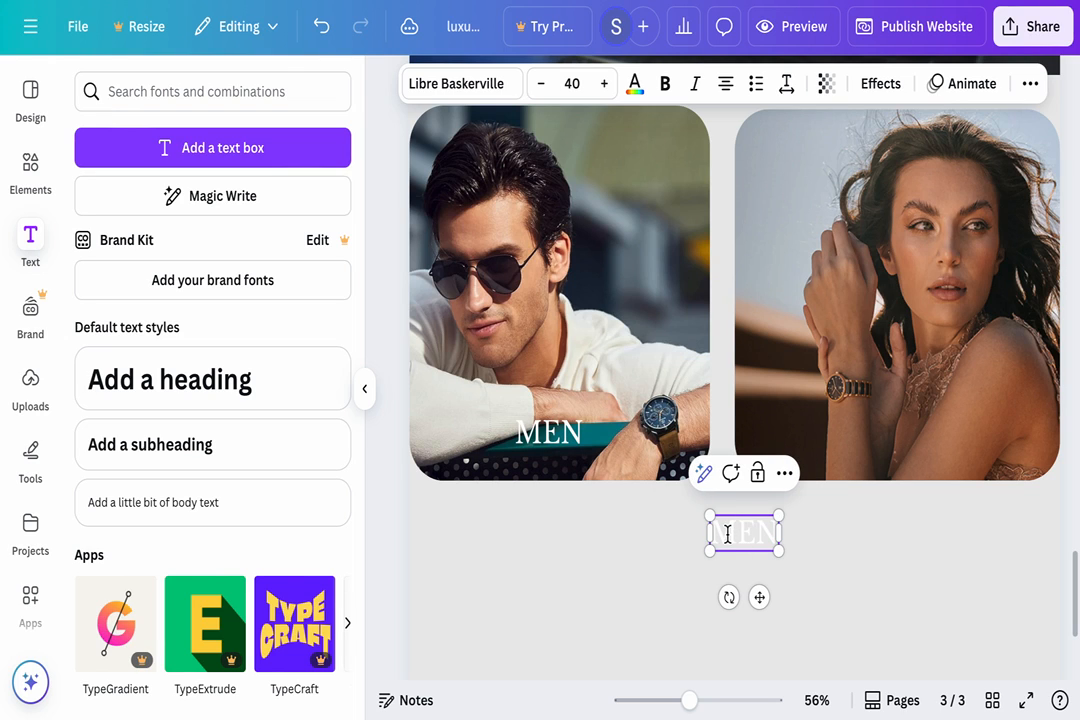
type("WO")
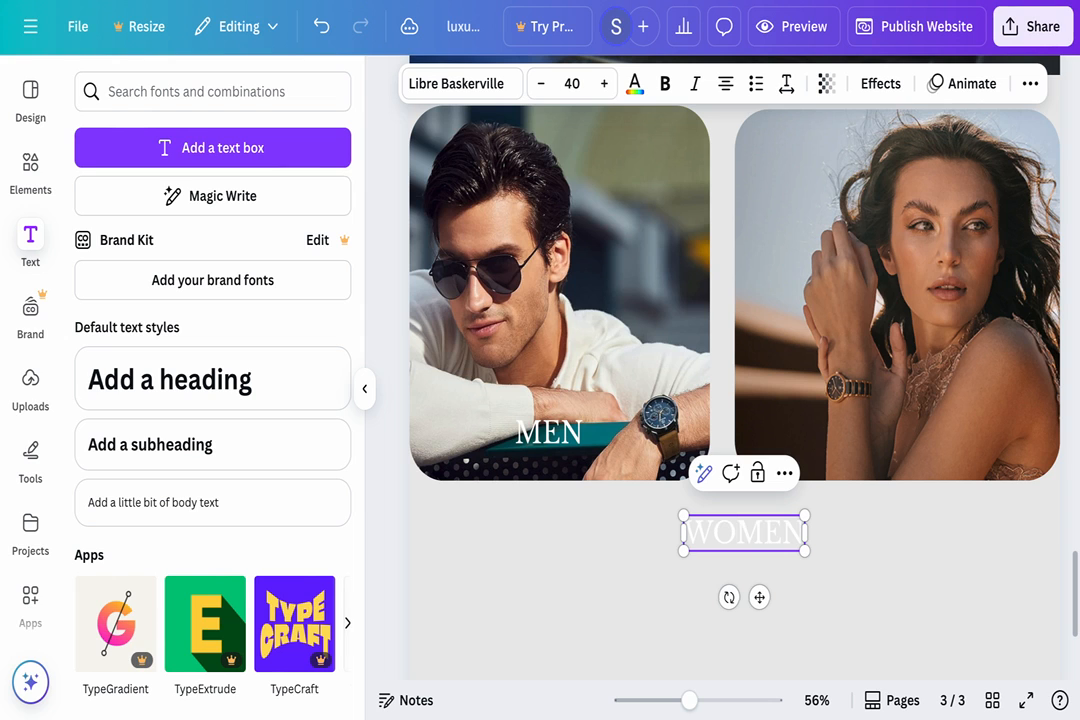
left_click(846, 547)
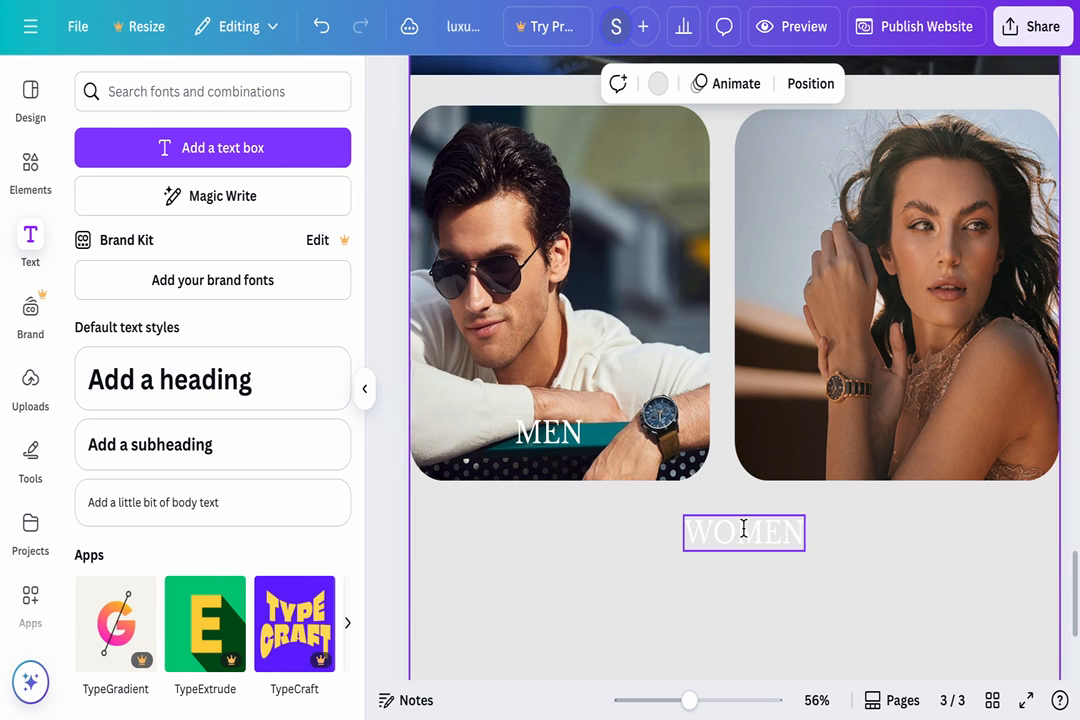
left_click_drag(742, 528, 914, 426)
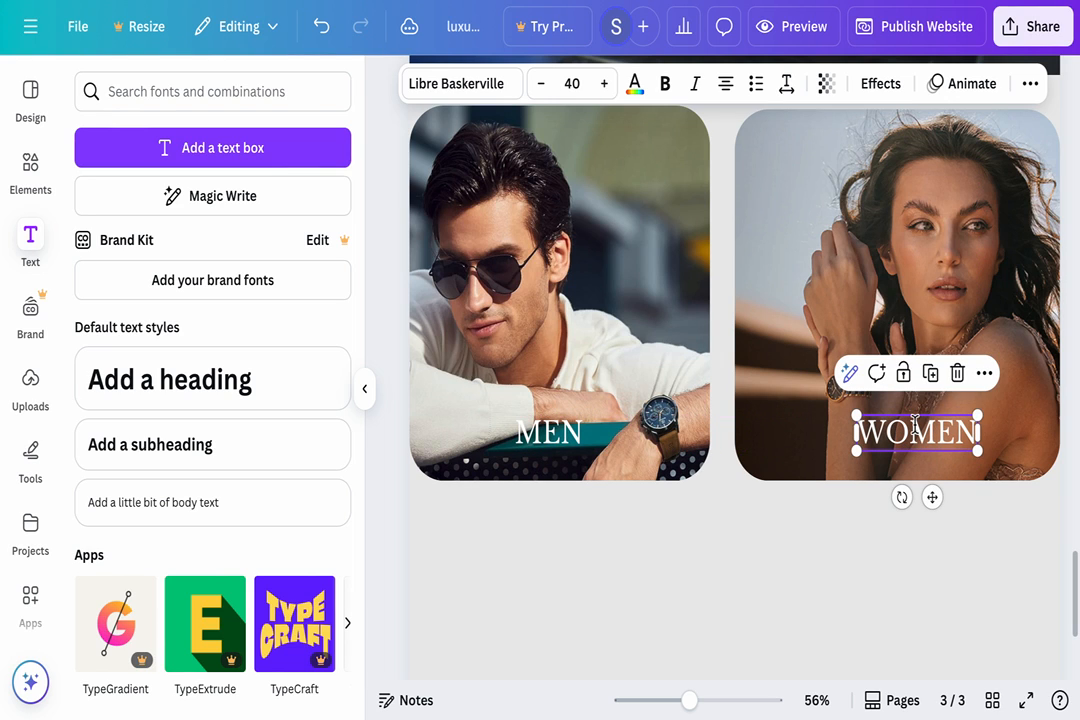
- Set the font size of both the "MEN" and "WOMEN" labels to 44
left_click(572, 432)
double_click(569, 431)
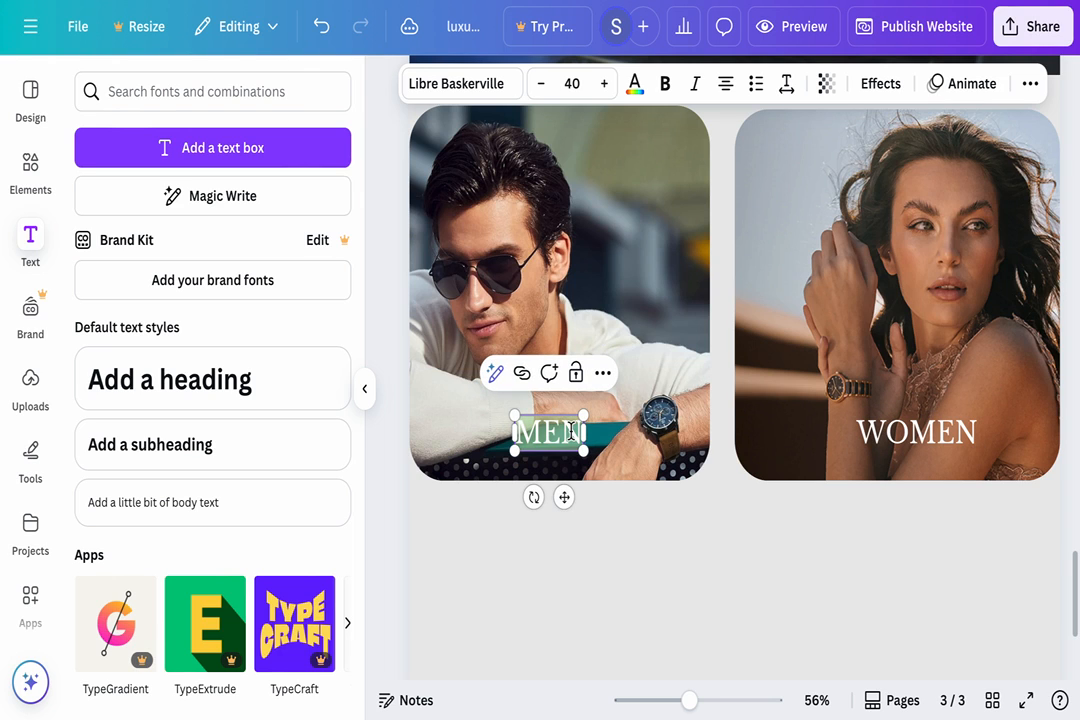
left_click(577, 84)
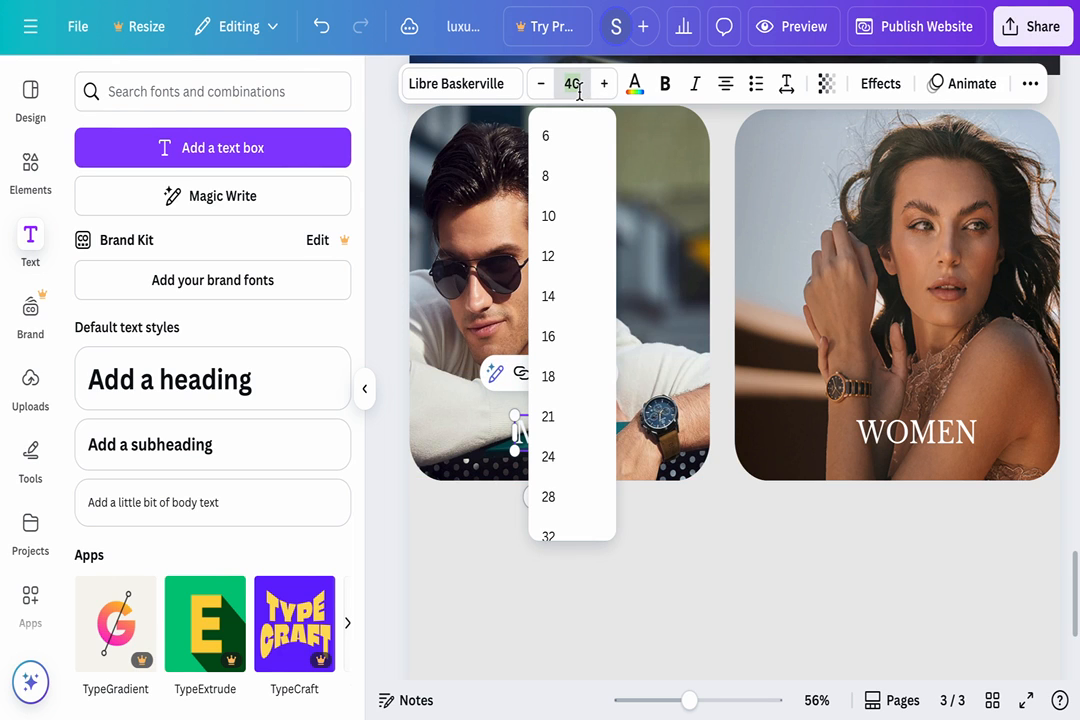
type("44")
key("Return")
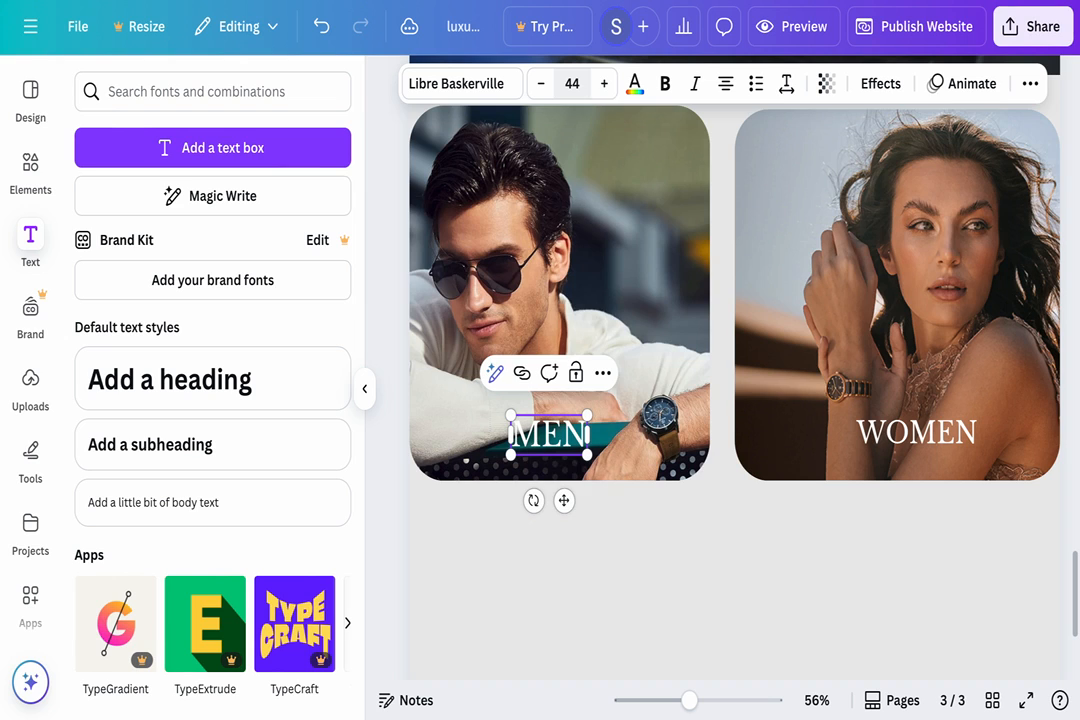
left_click(893, 435)
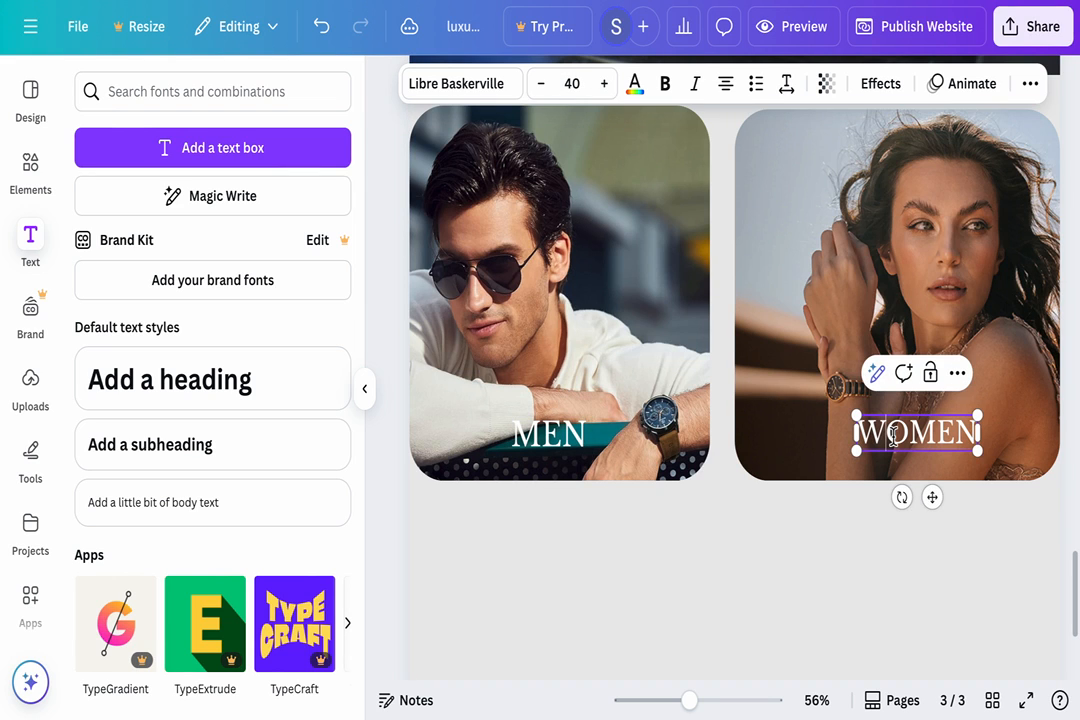
left_click(567, 80)
type("44")
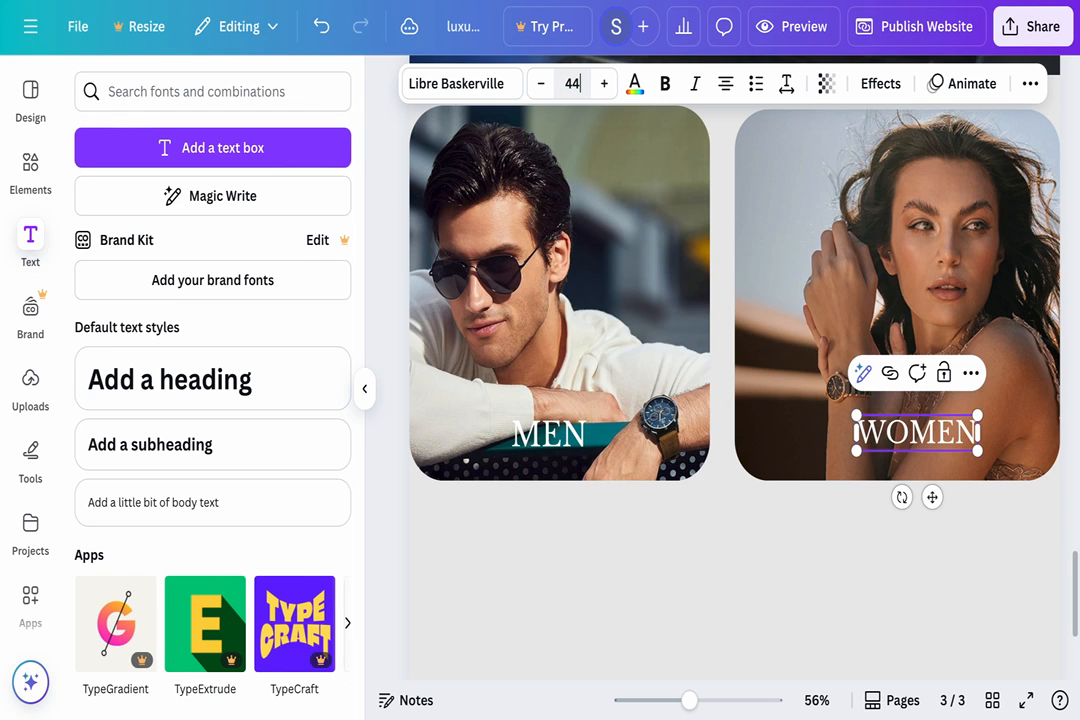
key("Return")
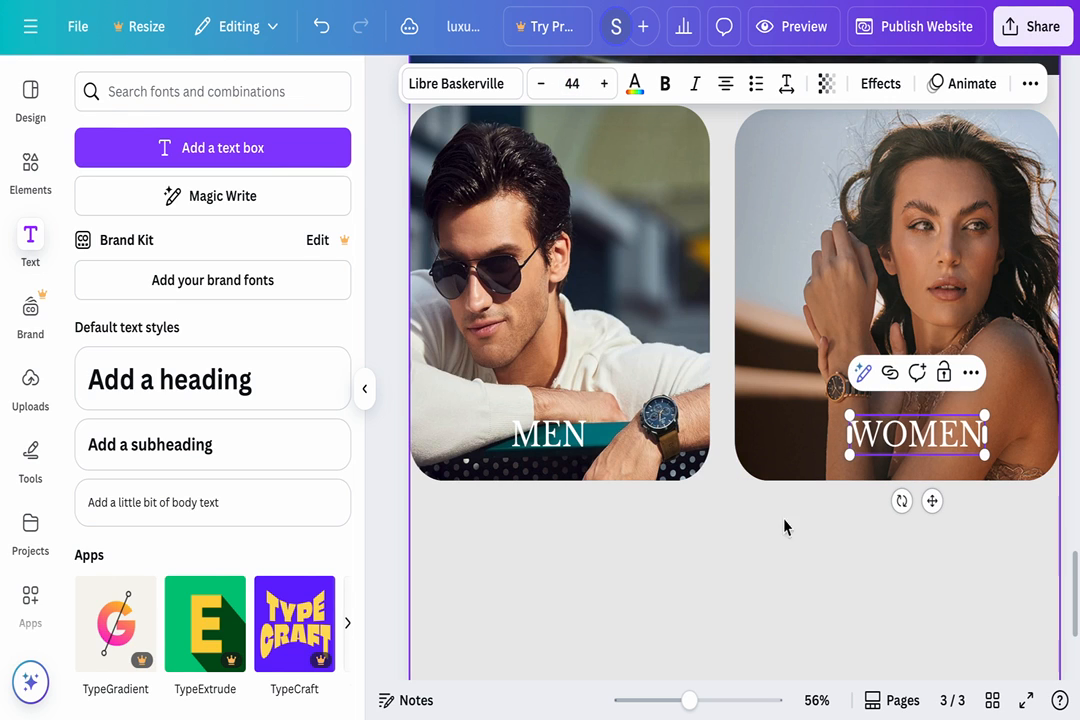
- Extend the right side of the man's photo to narrow the gap beside the woman's photo
left_click(631, 390)
left_click(855, 403)
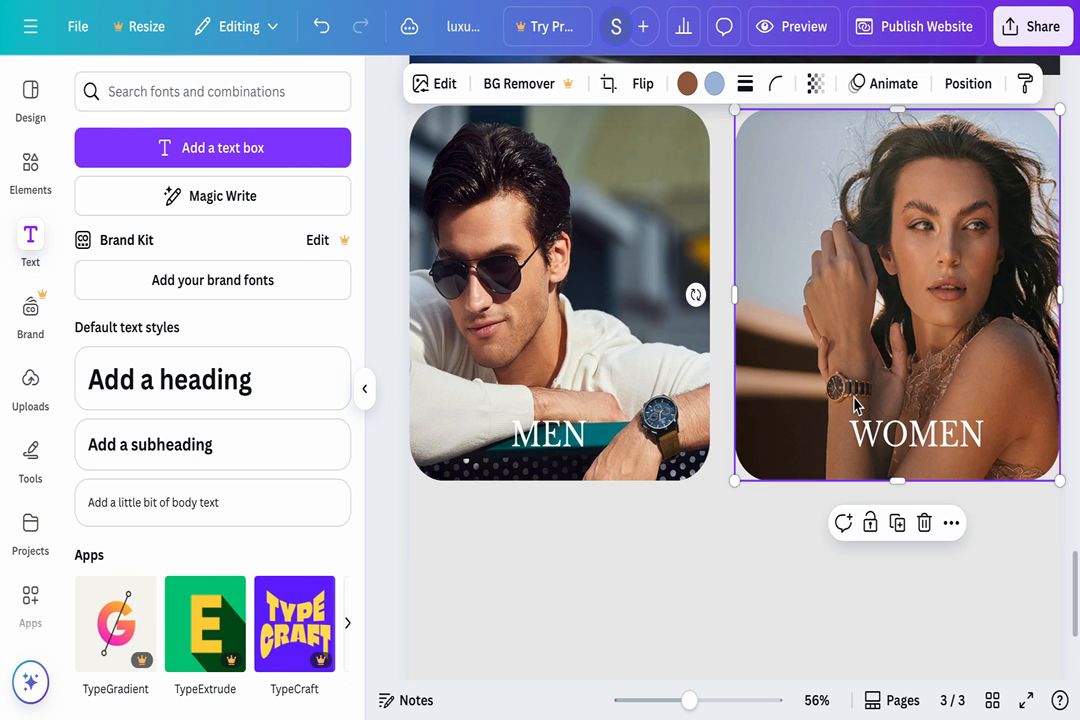
left_click(640, 304)
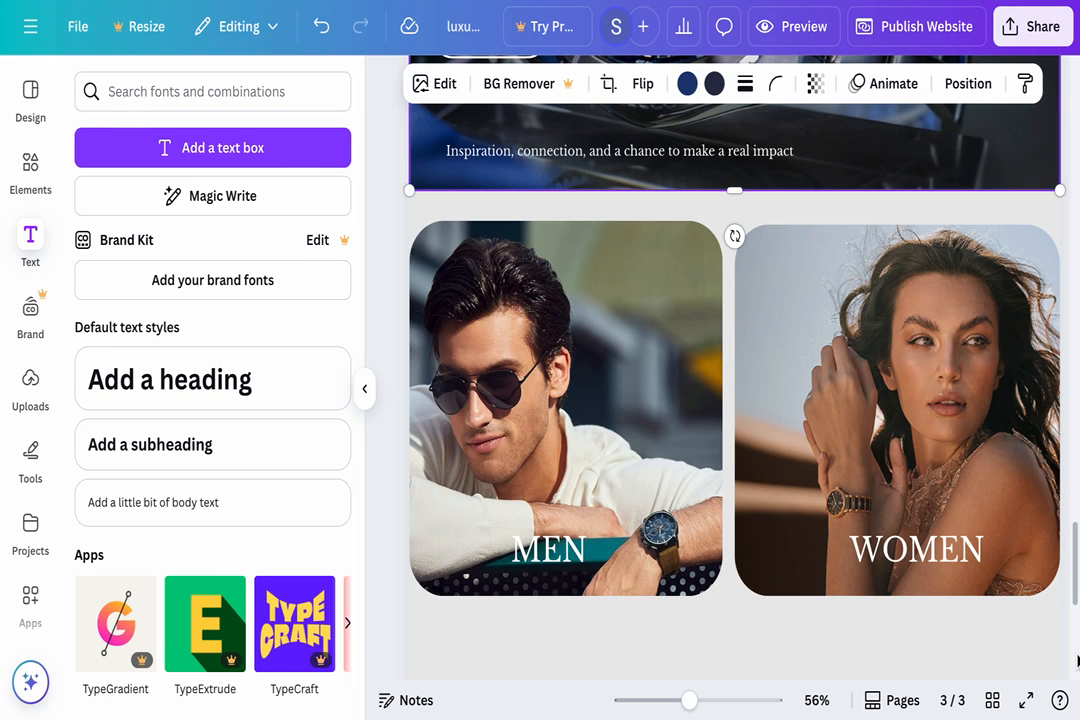
scroll(757, 560, "down", 5)
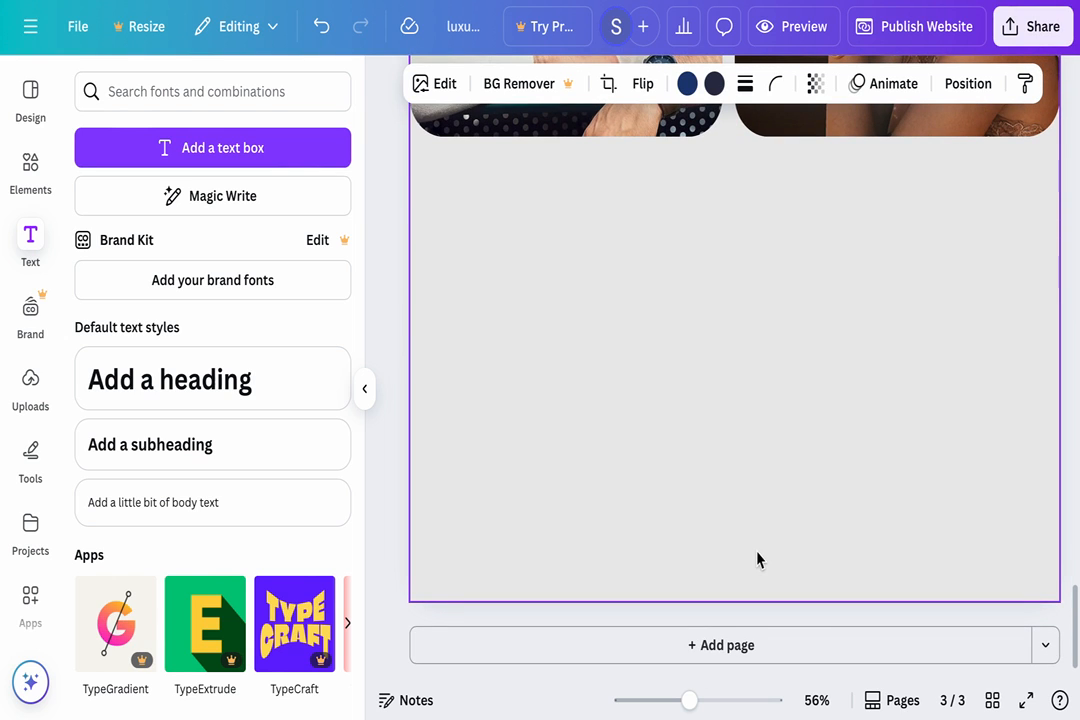
scroll(757, 560, "up", 1)
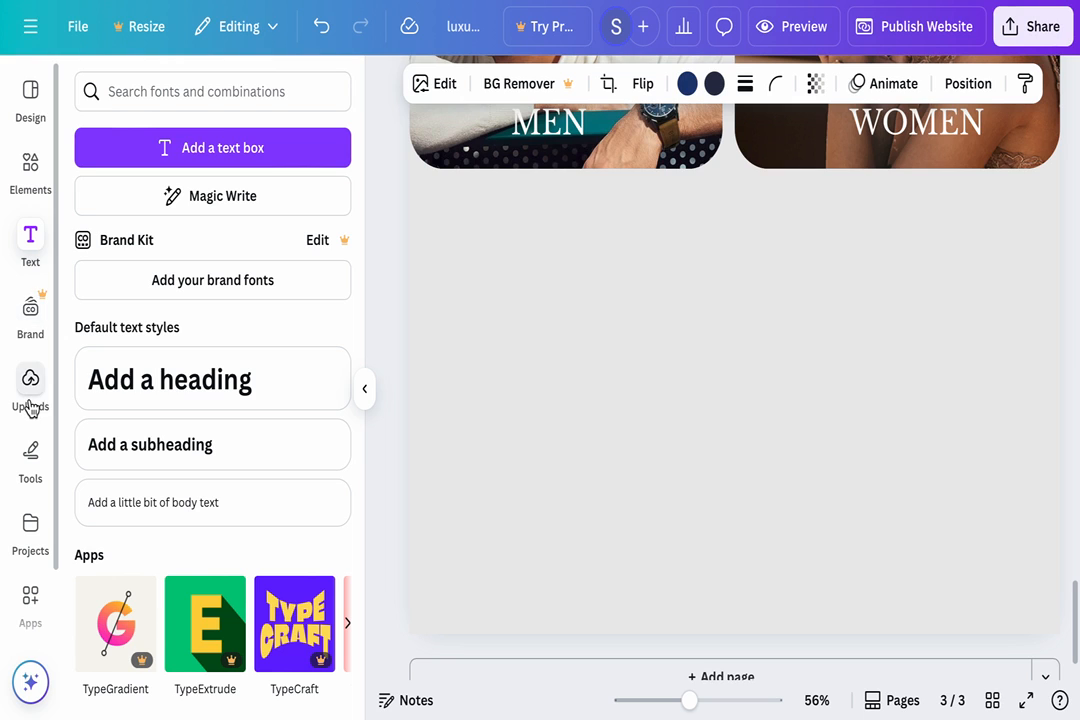
- Add a square shape over the portrait photos and fill it with black
left_click(38, 190)
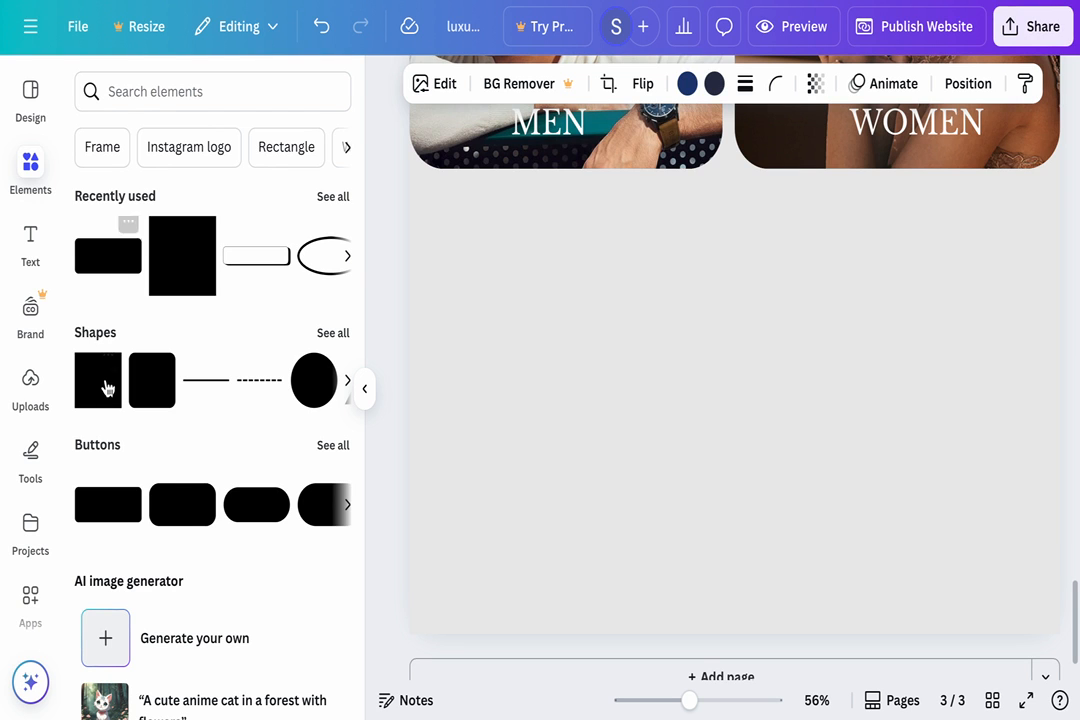
left_click(107, 390)
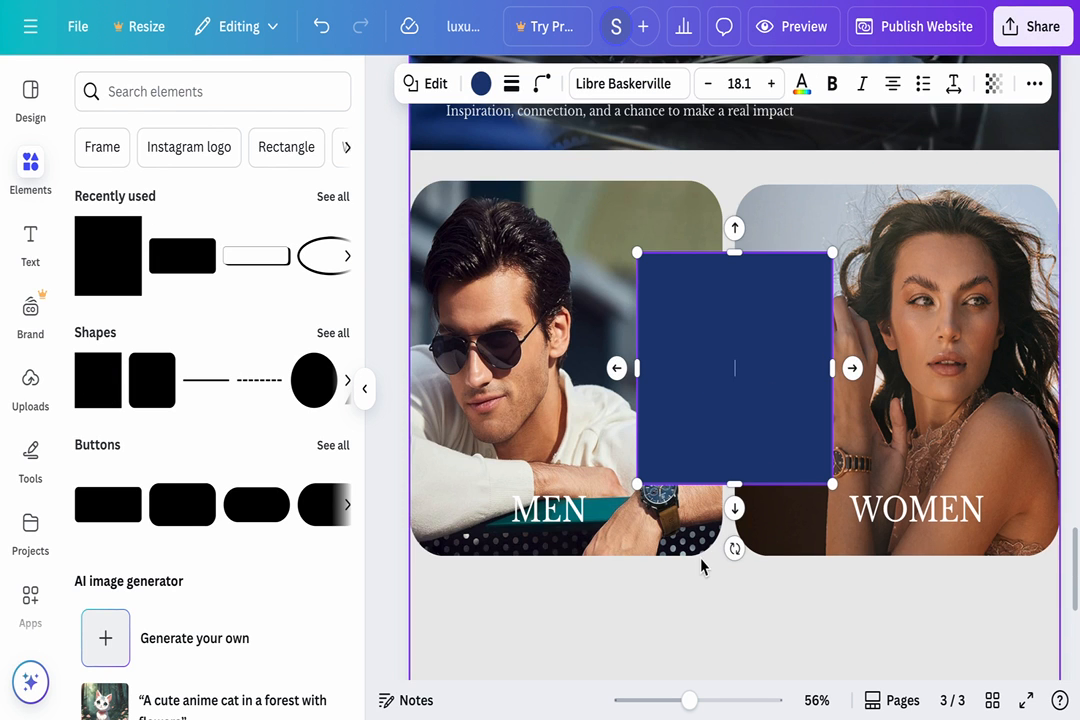
scroll(703, 547, "down", 2)
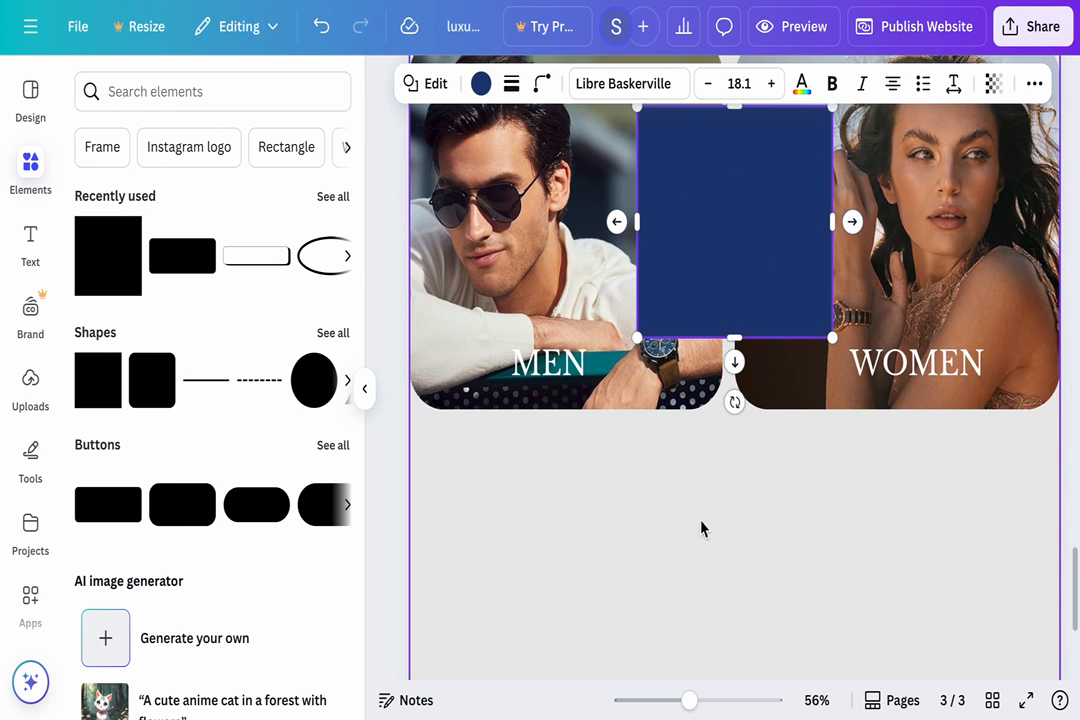
left_click(481, 86)
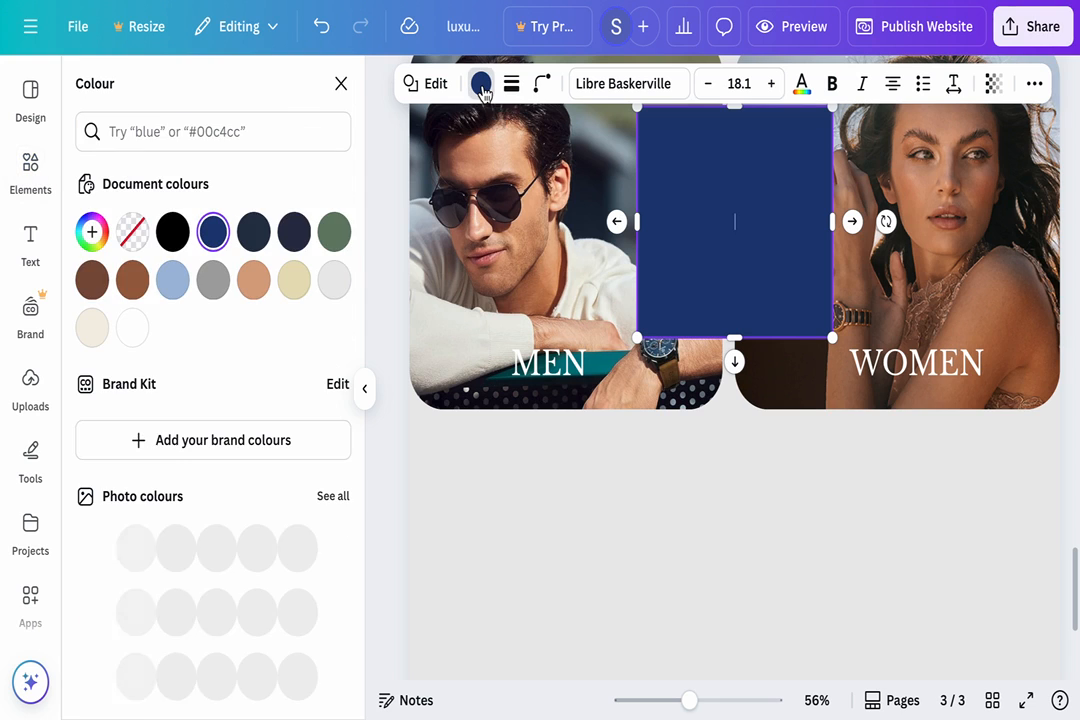
left_click(175, 233)
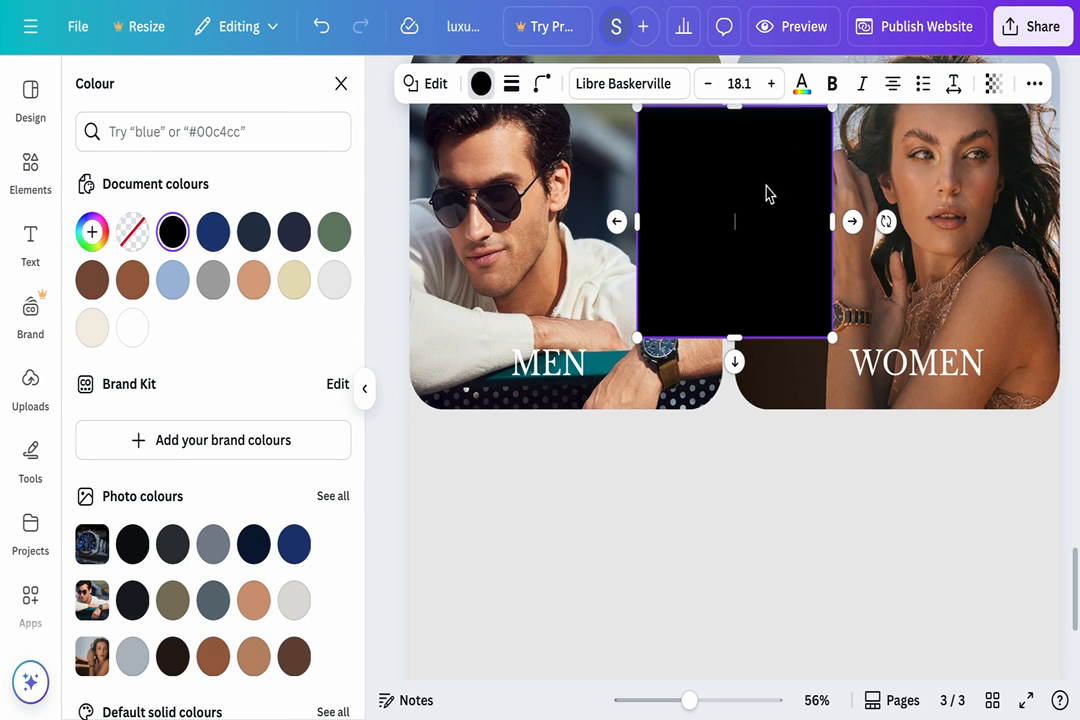
- Place the black shape just below the two portraits and stretch it into a tall block spanning the full page width
left_click_drag(766, 193, 536, 524)
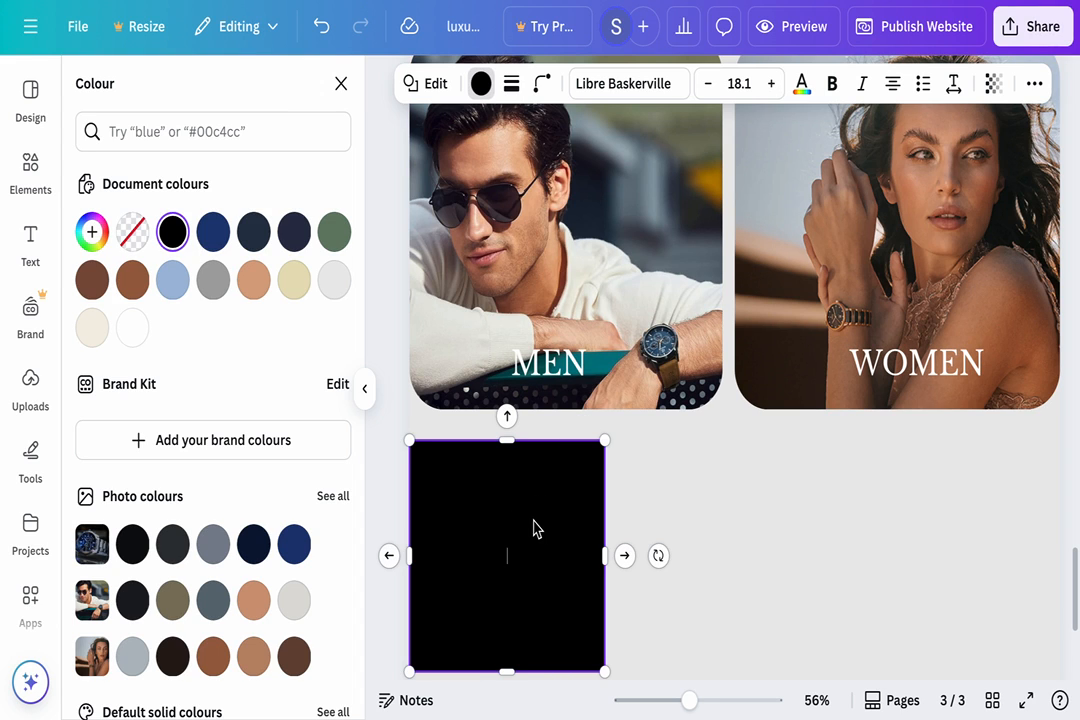
scroll(677, 515, "down", 3)
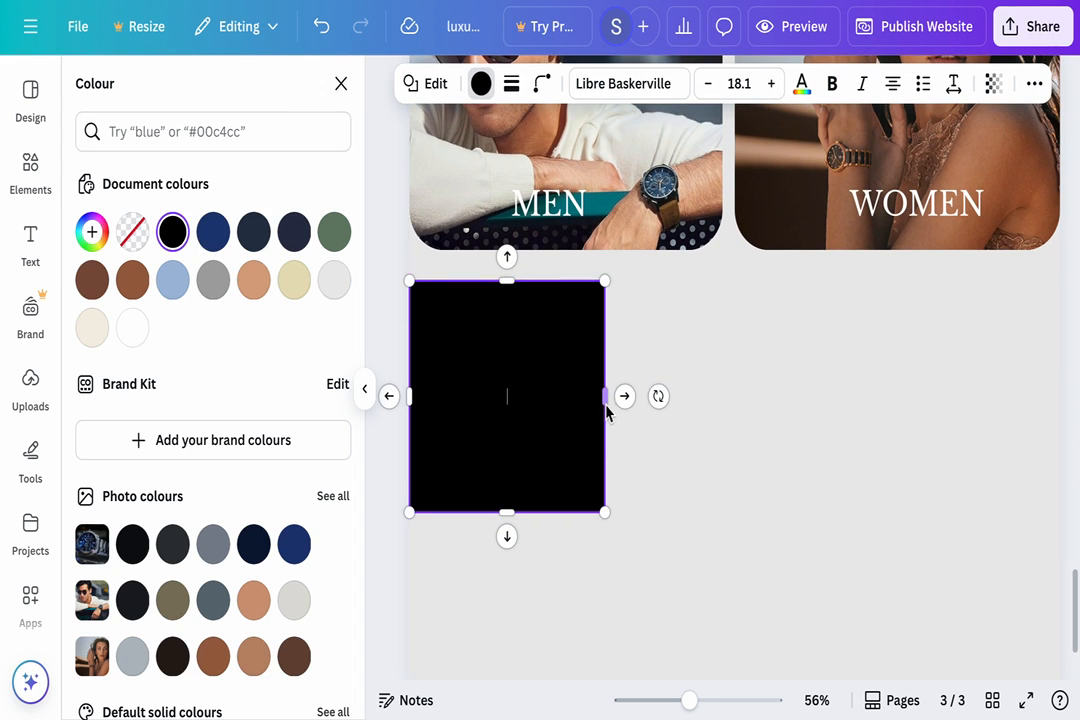
left_click_drag(606, 410, 1063, 417)
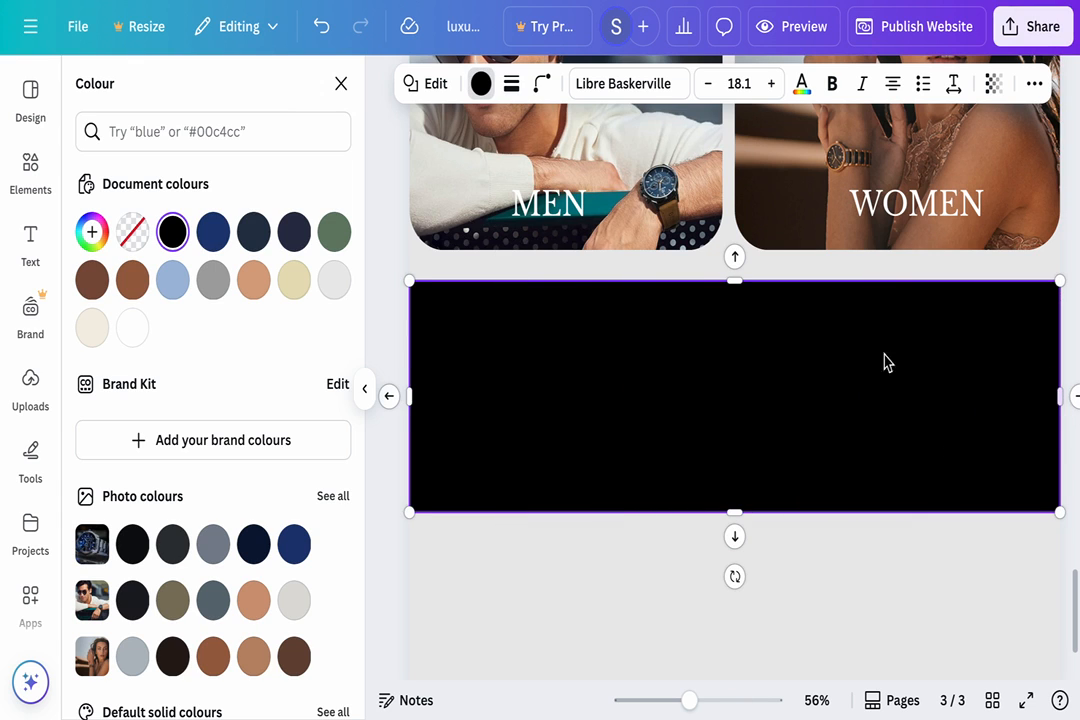
scroll(870, 358, "down", 2)
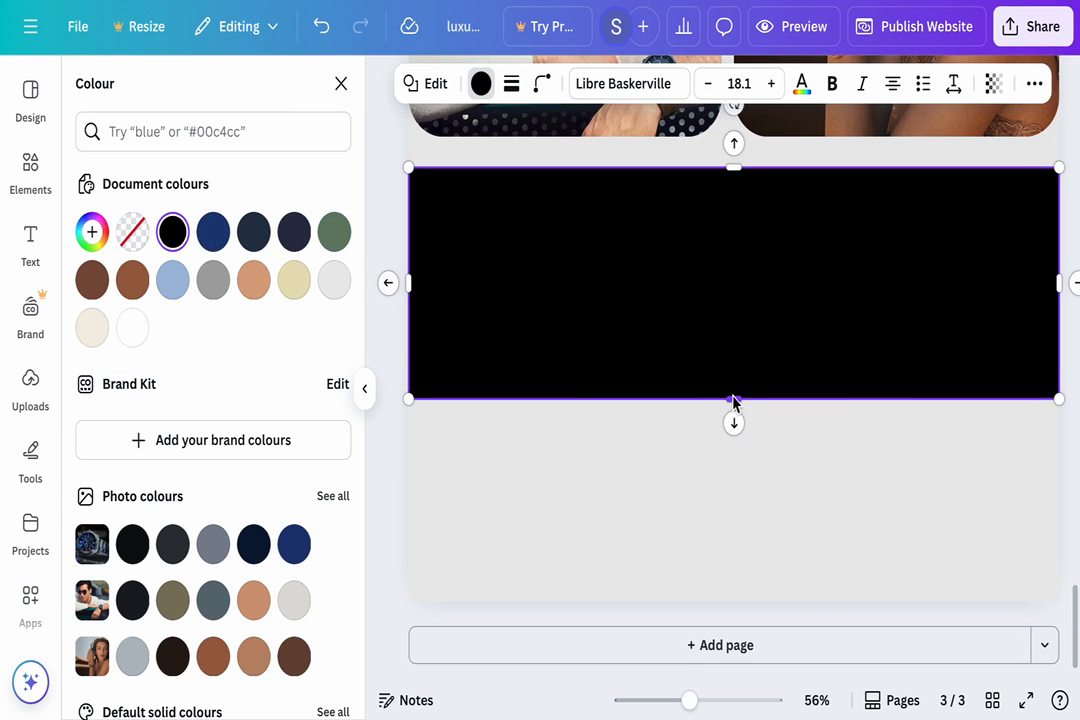
left_click_drag(733, 401, 726, 550)
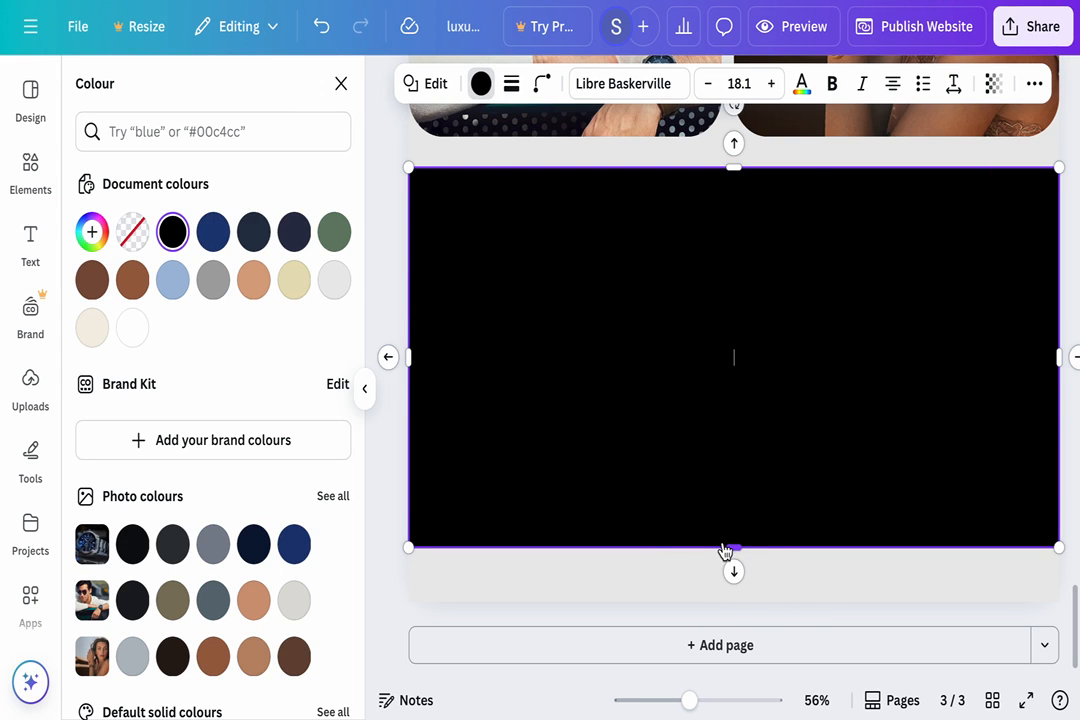
left_click(612, 240)
left_click_drag(612, 240, 614, 225)
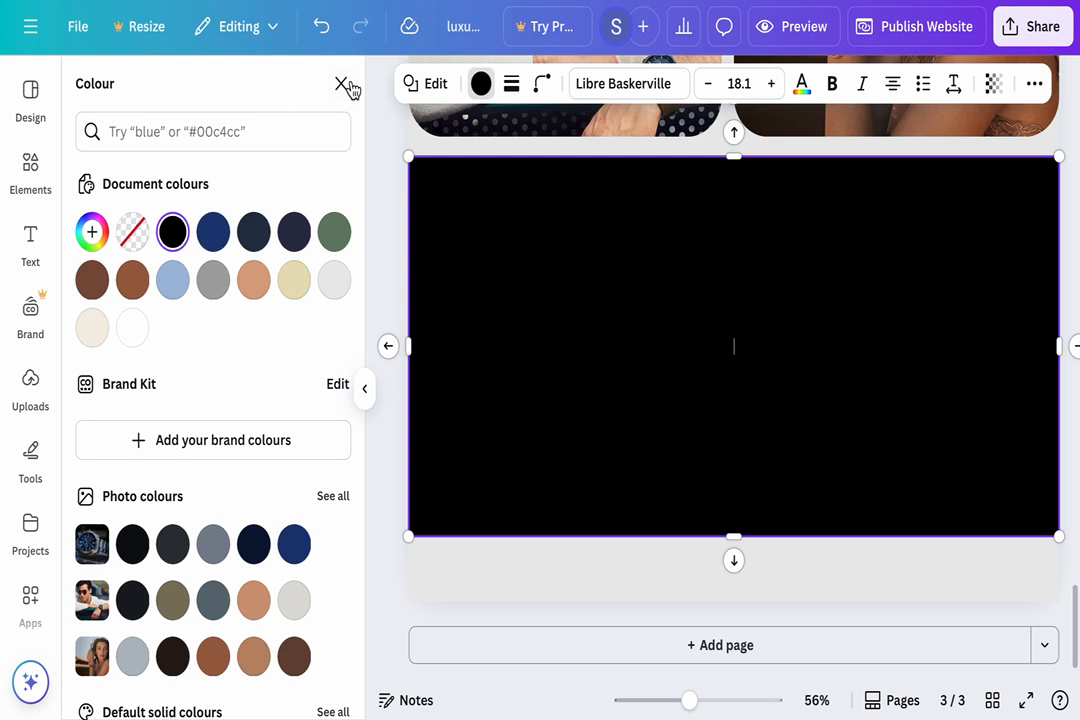
- Add the uploaded photo of the skeleton watch on a wrist over the black block and widen it to the full page width
left_click(31, 401)
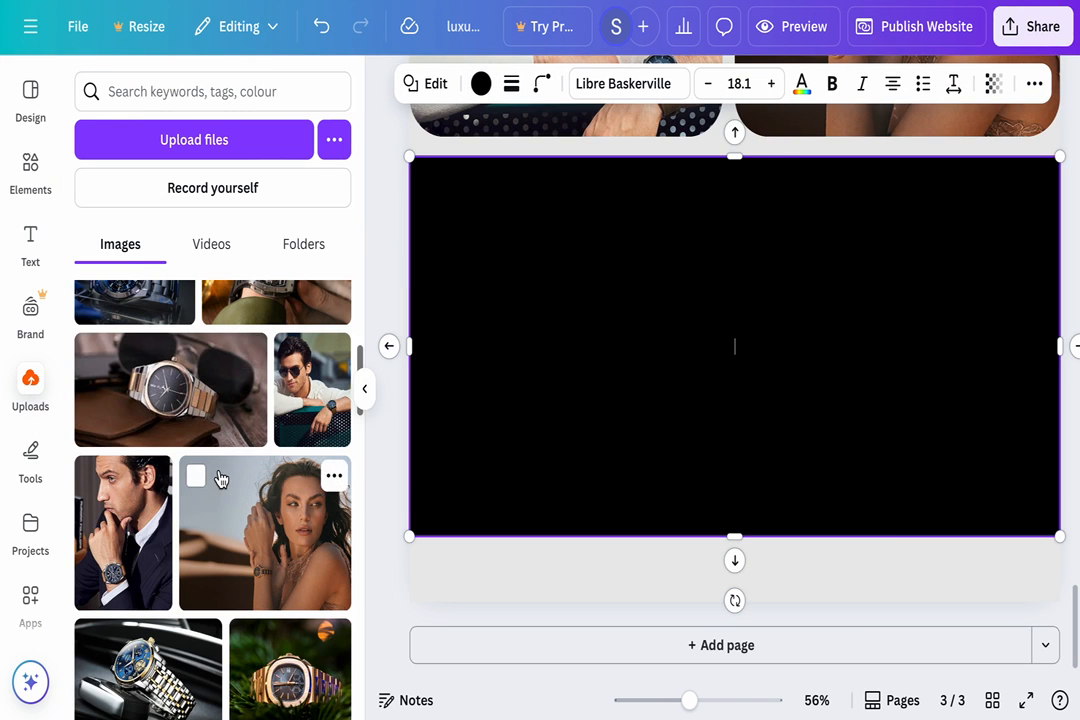
scroll(220, 478, "up", 2)
scroll(220, 478, "up", 2)
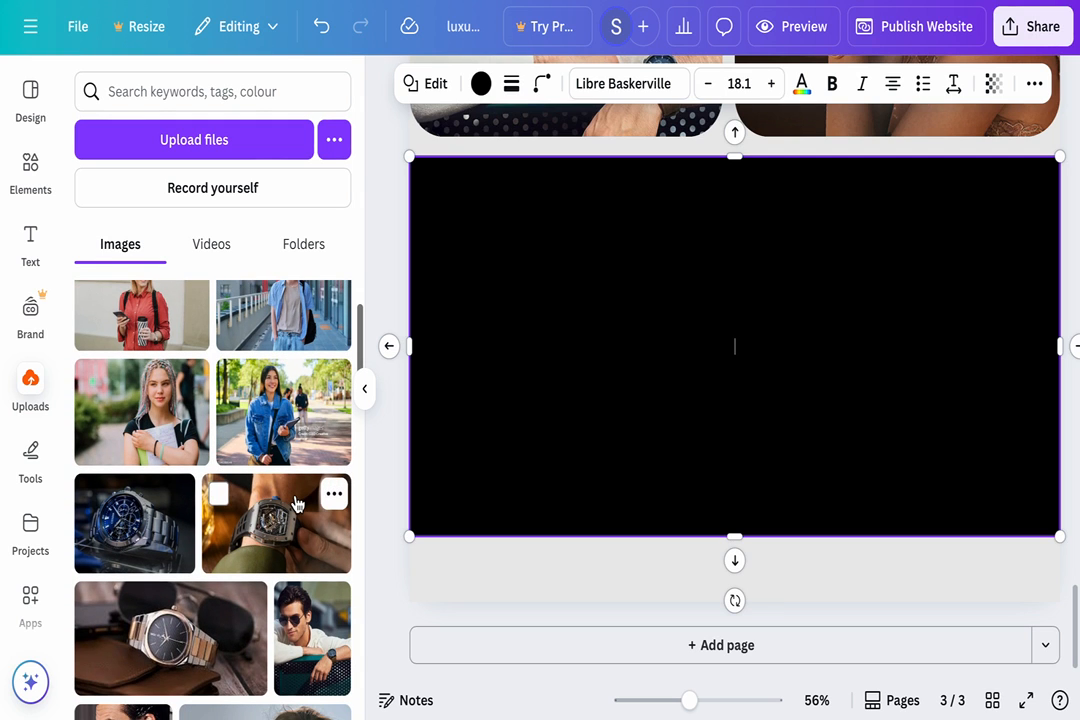
left_click(296, 503)
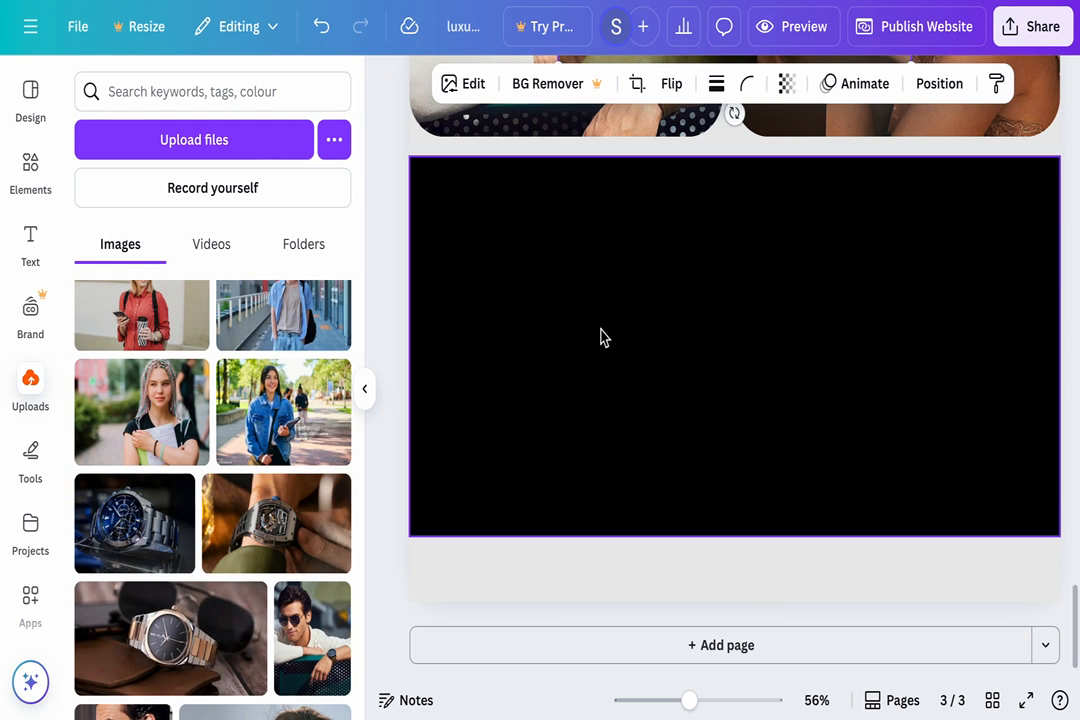
scroll(601, 338, "up", 3)
left_click_drag(800, 160, 536, 550)
scroll(632, 465, "down", 2)
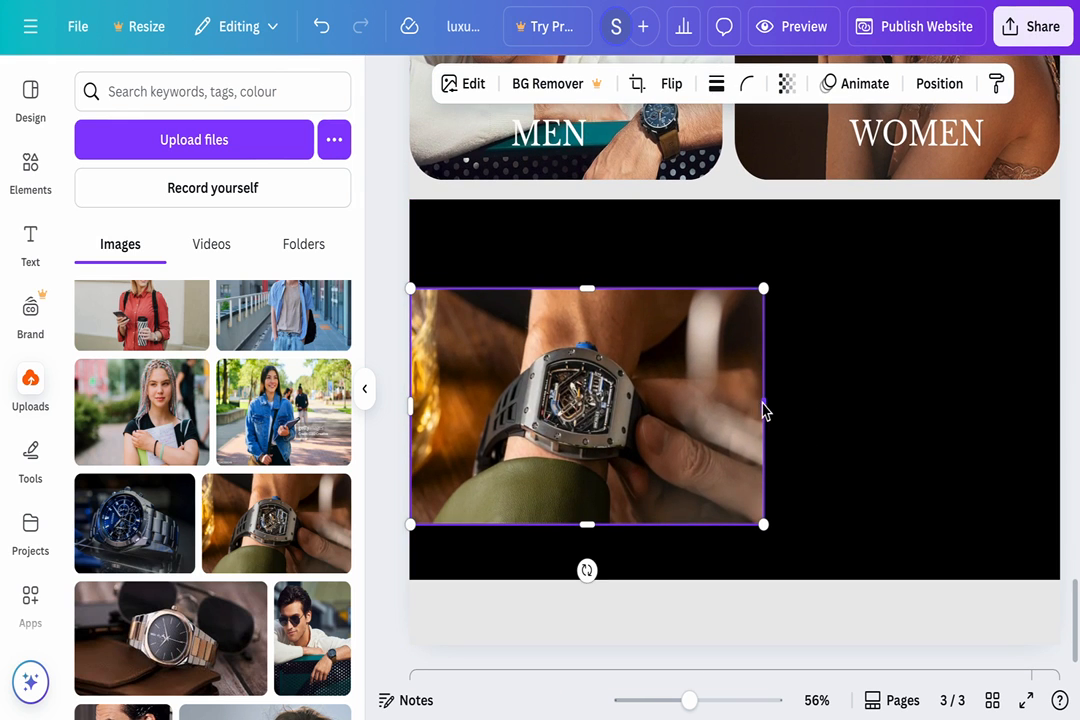
left_click_drag(763, 405, 1060, 435)
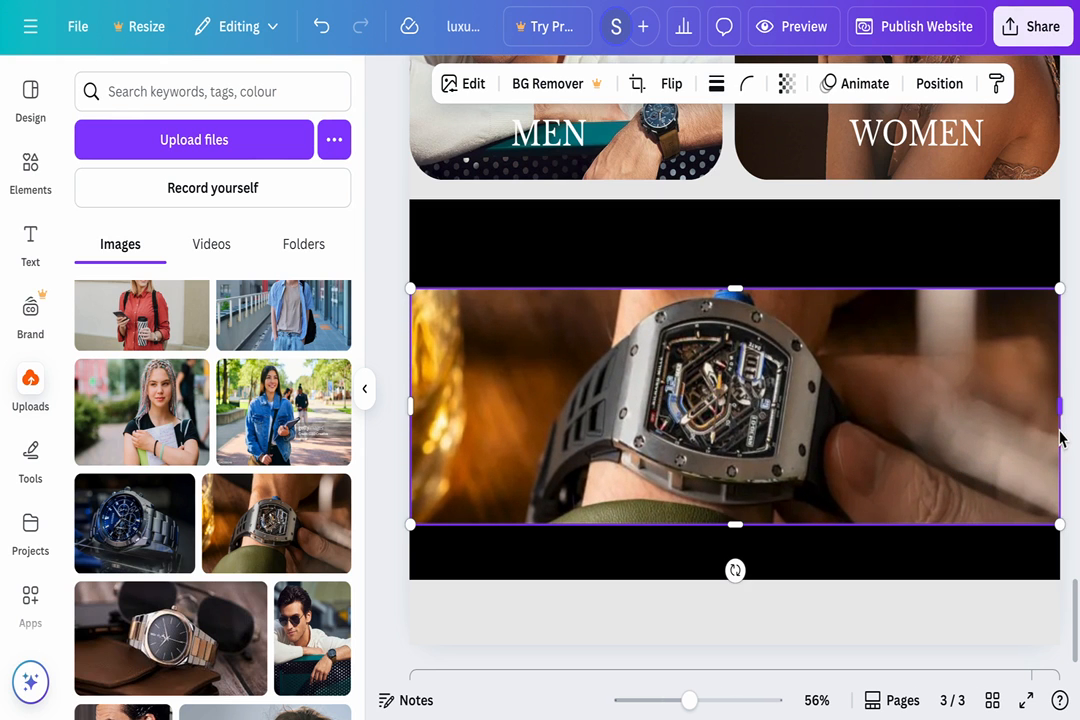
- Extend the black block to the page's lower edge, and shift it down with the watch photo, leaving a gap of 54 below the portraits
left_click(868, 567)
left_click_drag(735, 580, 735, 651)
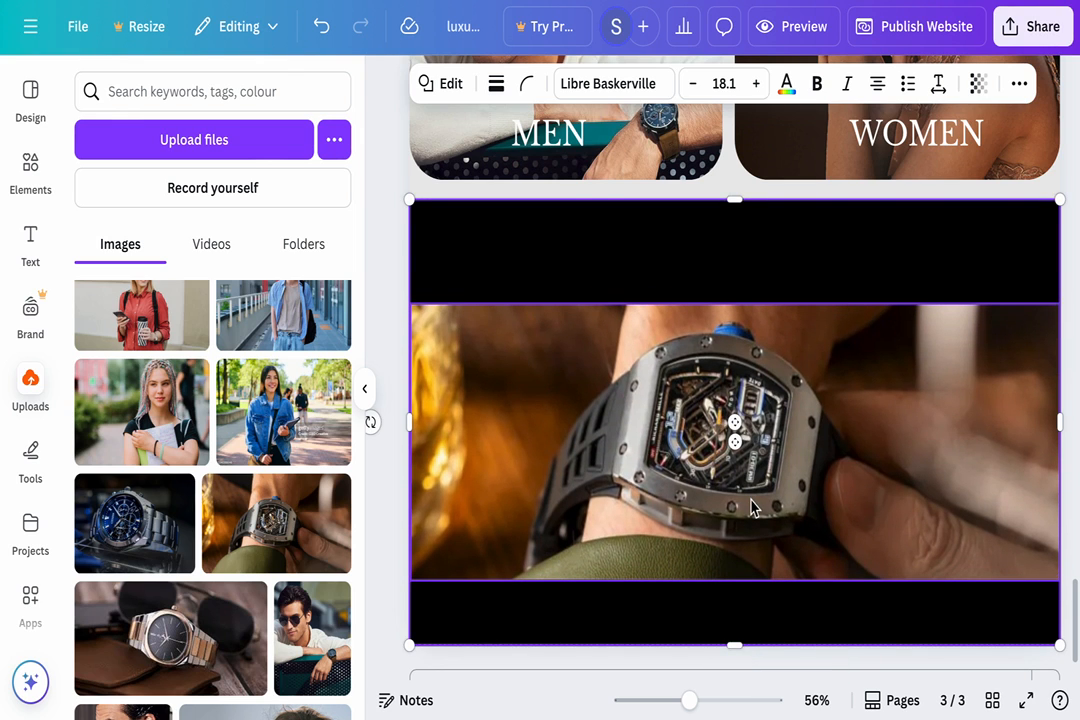
left_click_drag(752, 506, 725, 420)
key("ctrl+z")
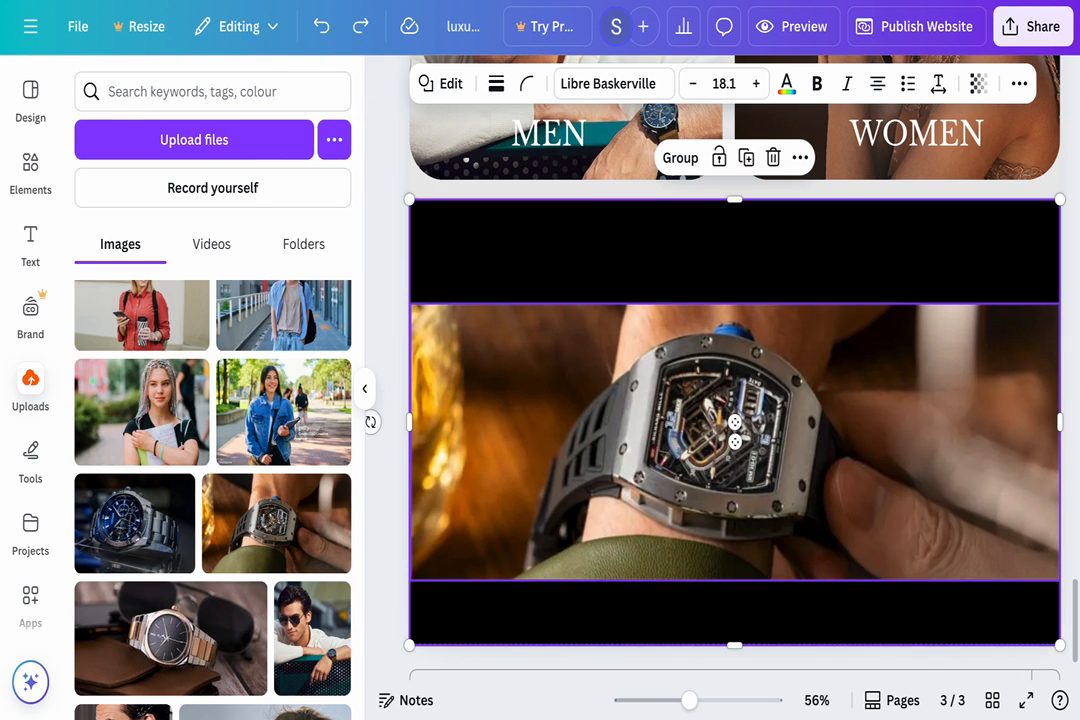
left_click_drag(740, 325, 744, 346)
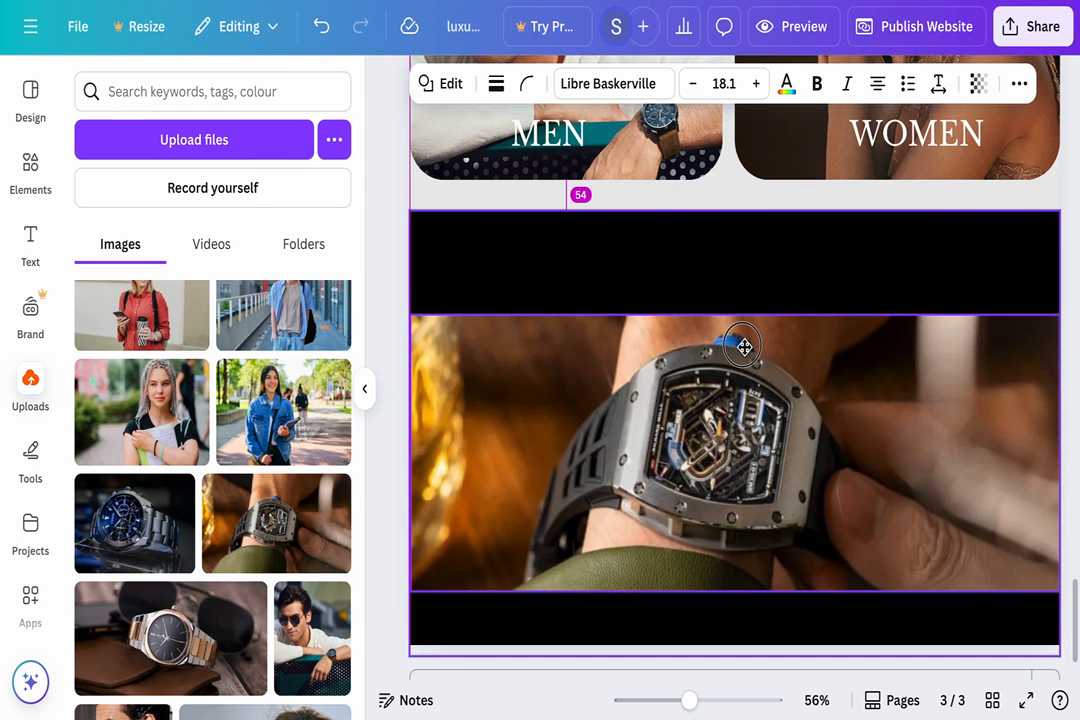
- Reposition the wrist-watch image slightly lower inside its crop frame and apply the crop
double_click(717, 392)
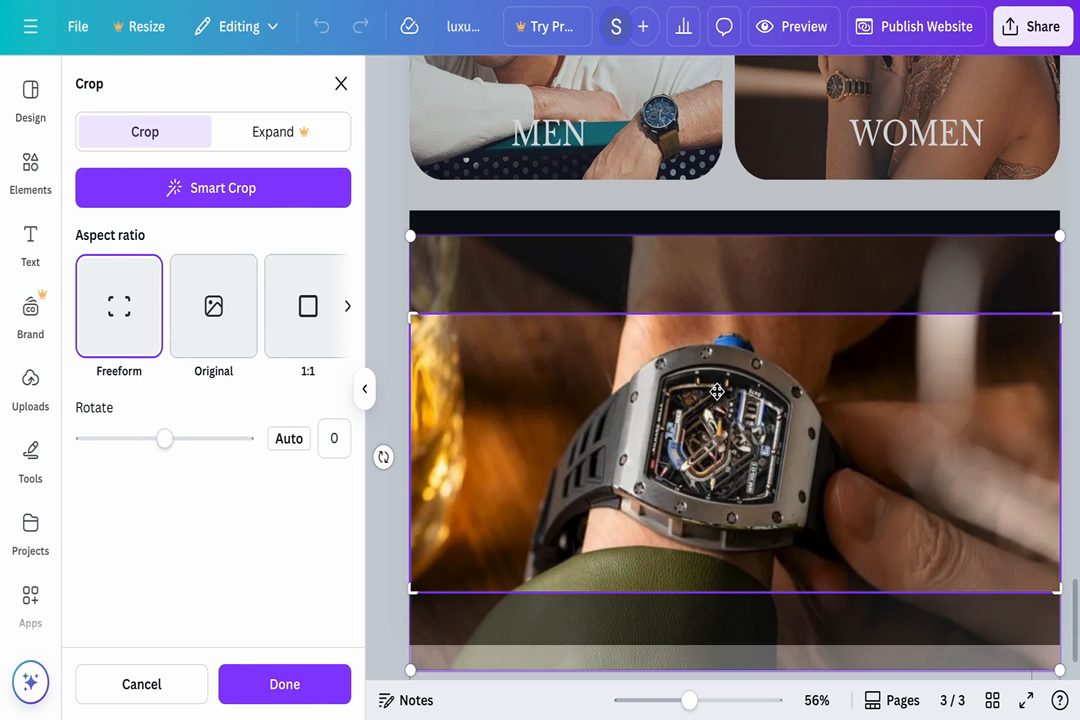
left_click_drag(717, 392, 716, 414)
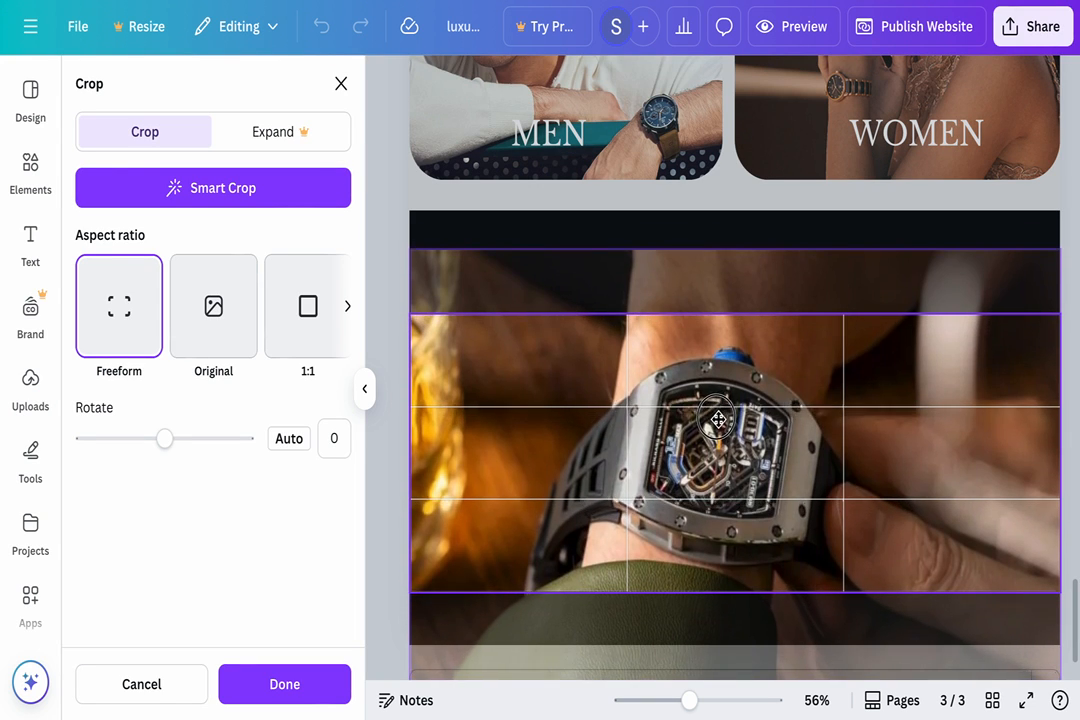
key("Return")
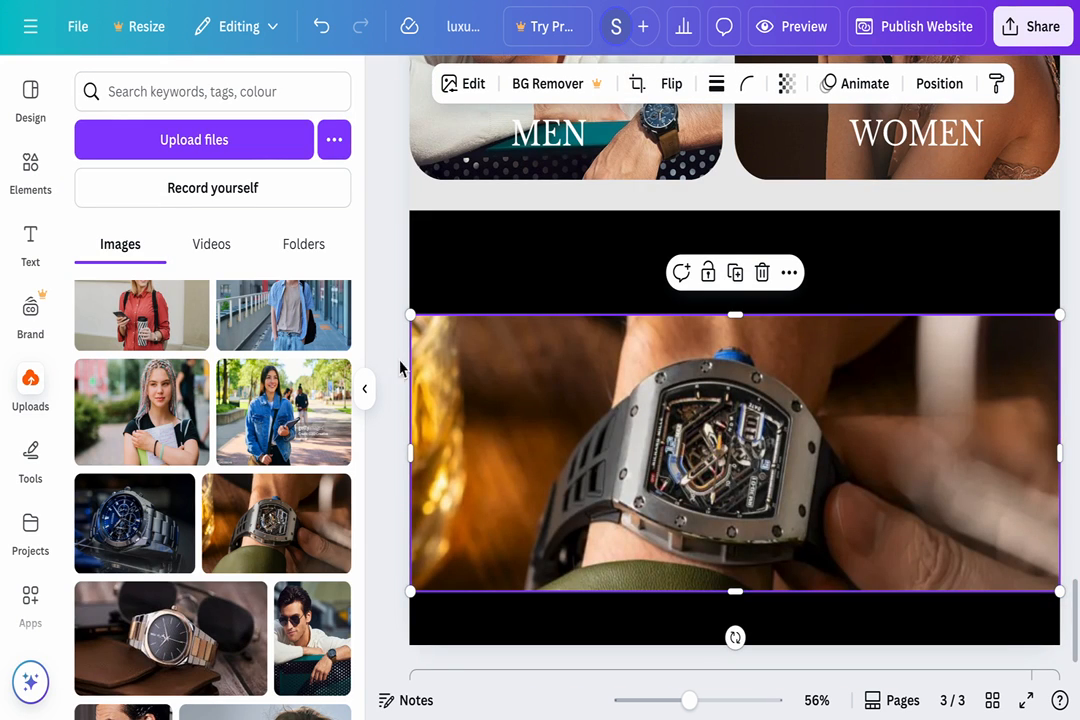
left_click(392, 287)
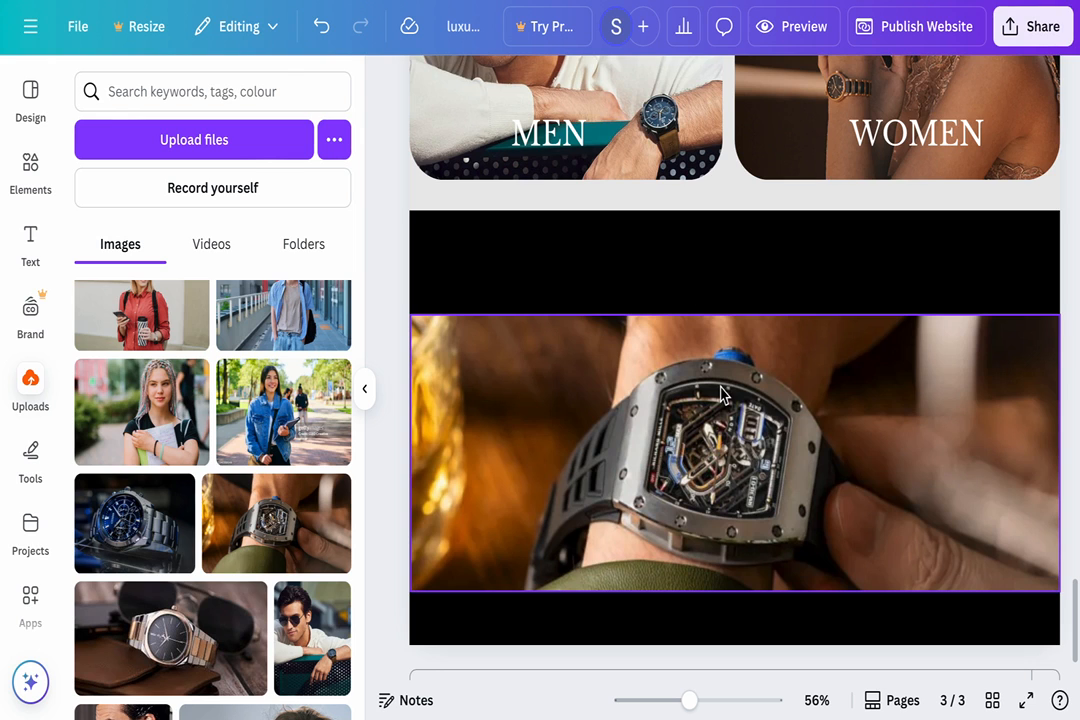
- Add a text box reading "NEW KING SERIES" over the upper part of the wrist-watch photo
left_click(37, 254)
left_click(216, 160)
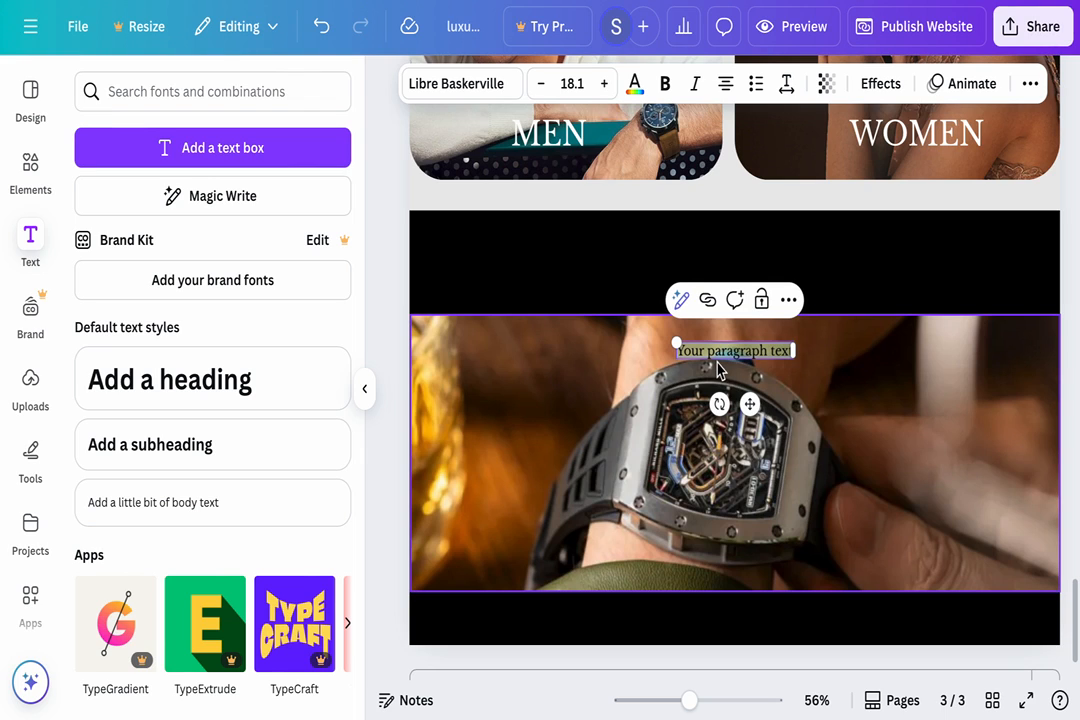
type("NEW")
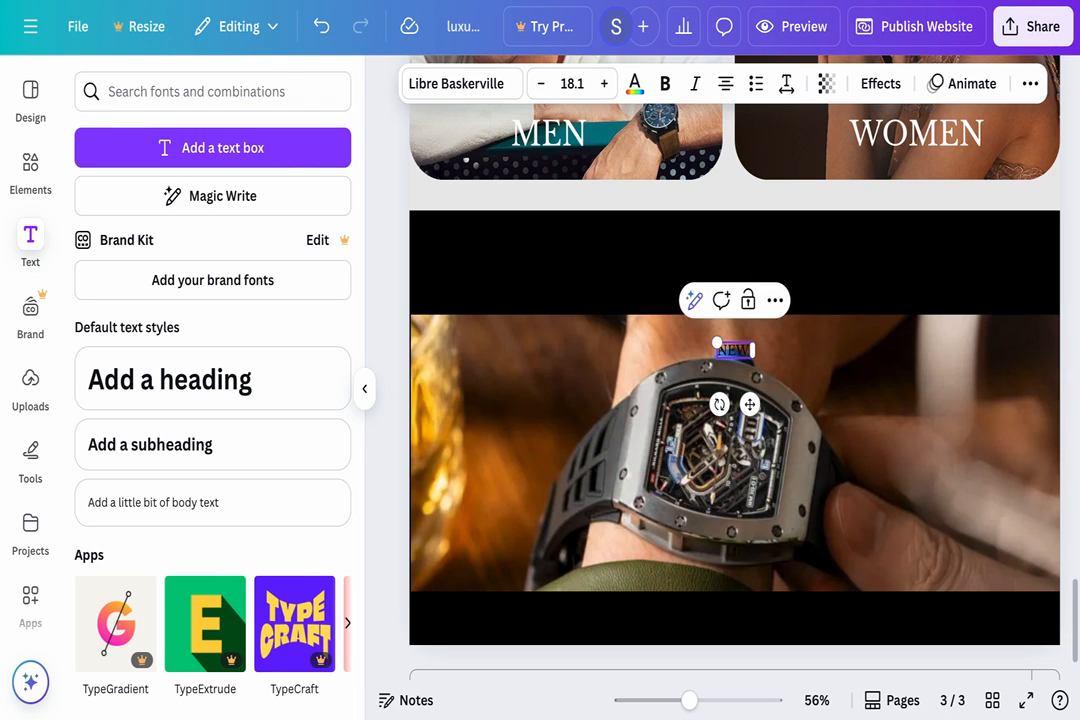
type(" KING")
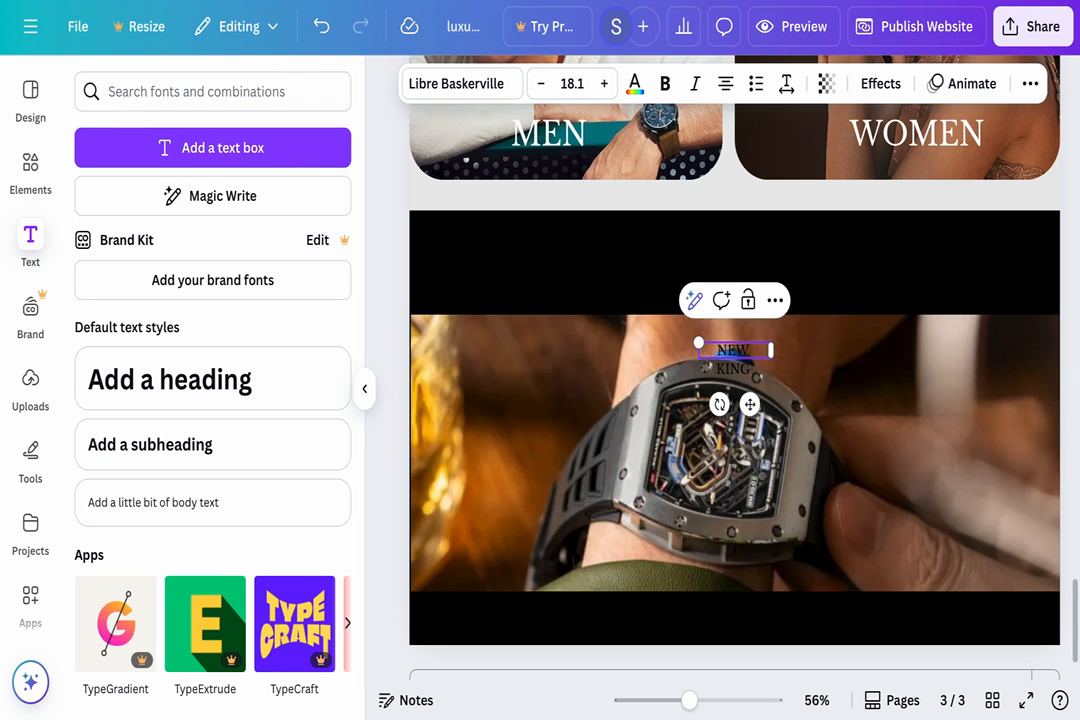
type(" SER")
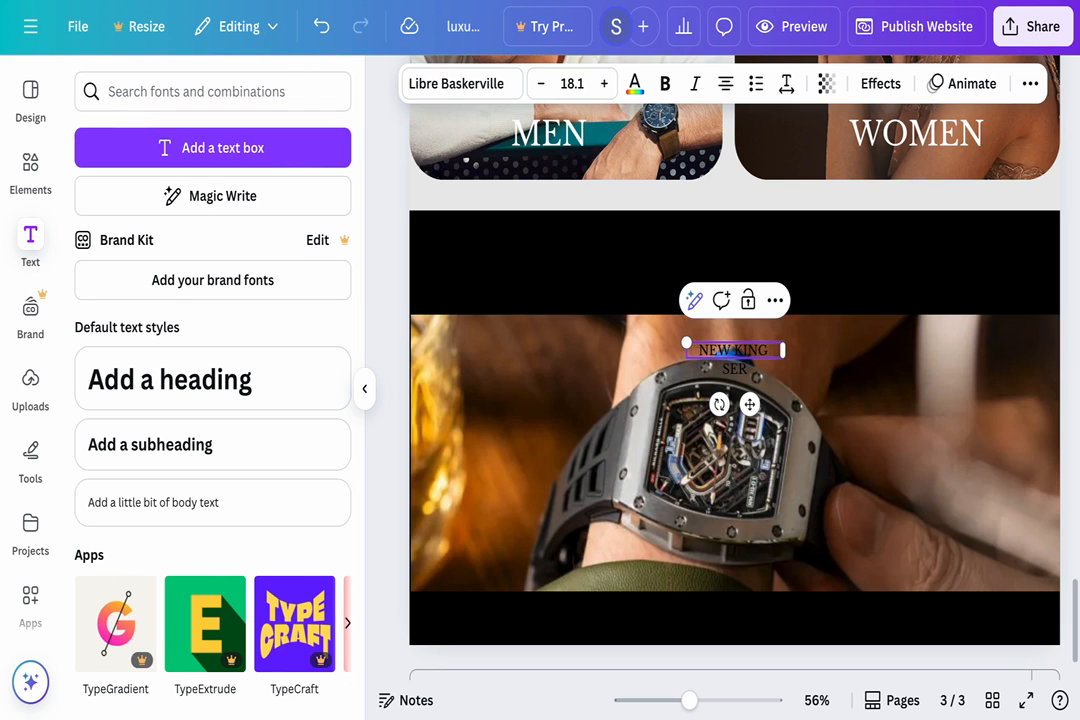
type("IES")
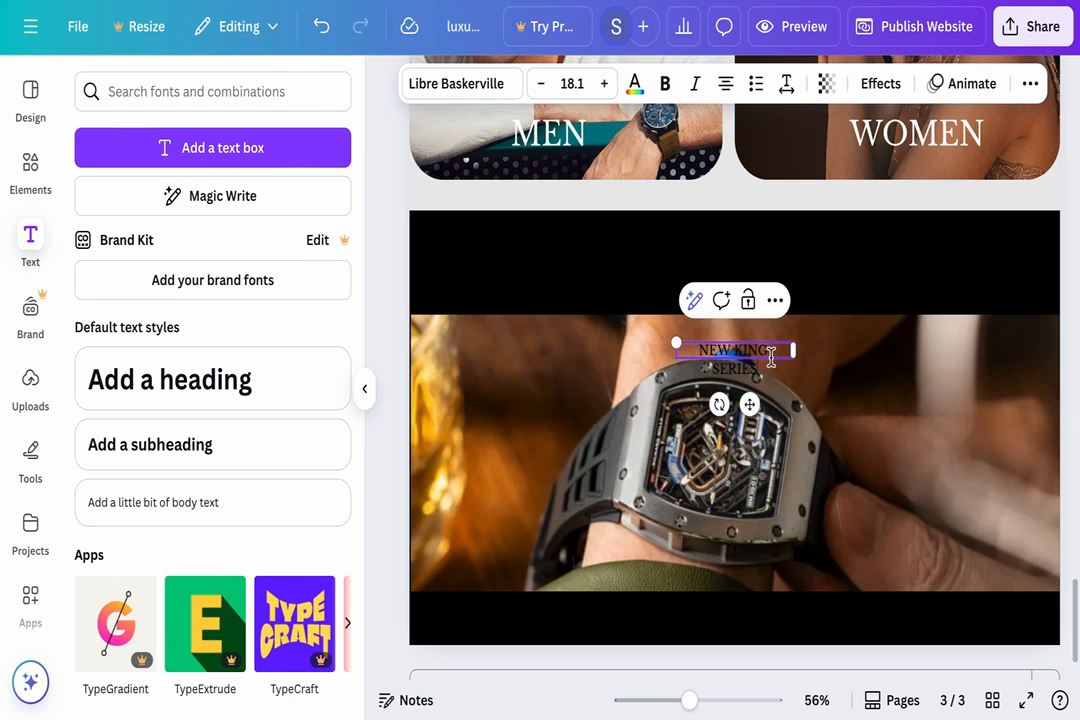
- Colour the whole "NEW KING SERIES" text white
left_click(634, 86)
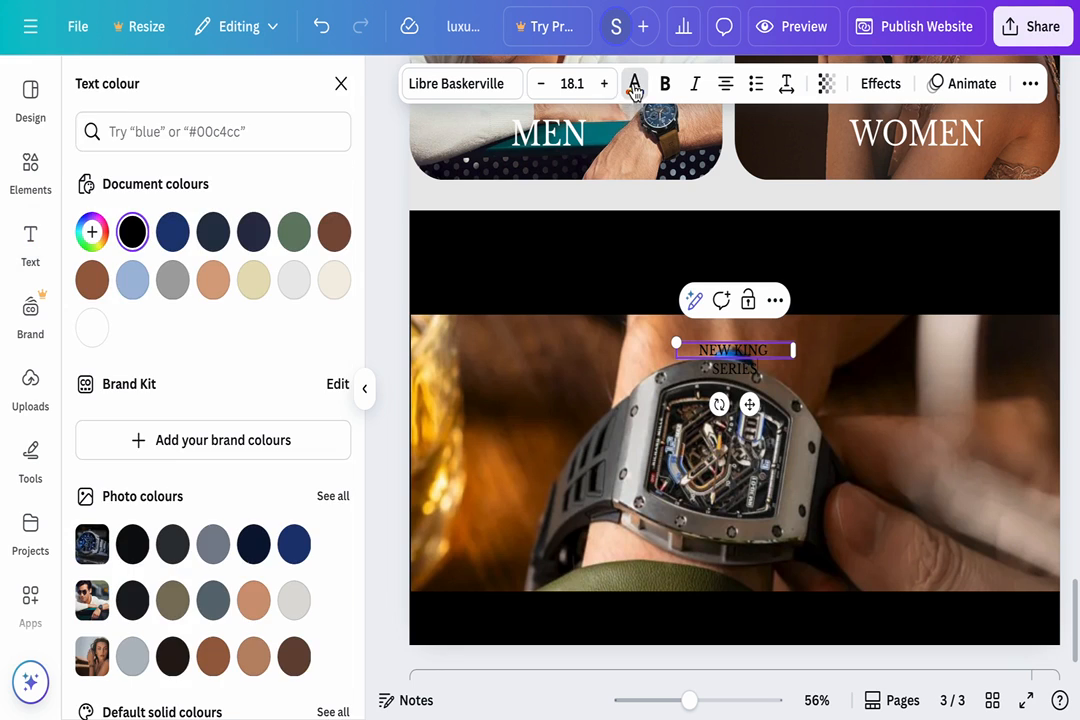
left_click(93, 328)
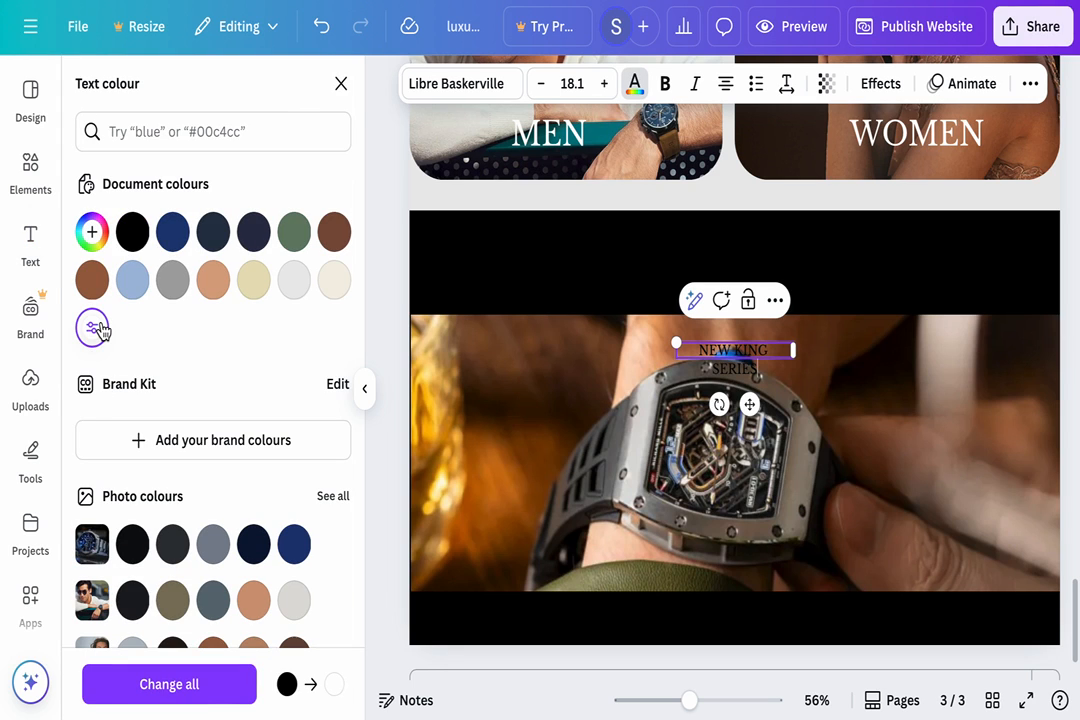
left_click(728, 352)
triple_click(728, 352)
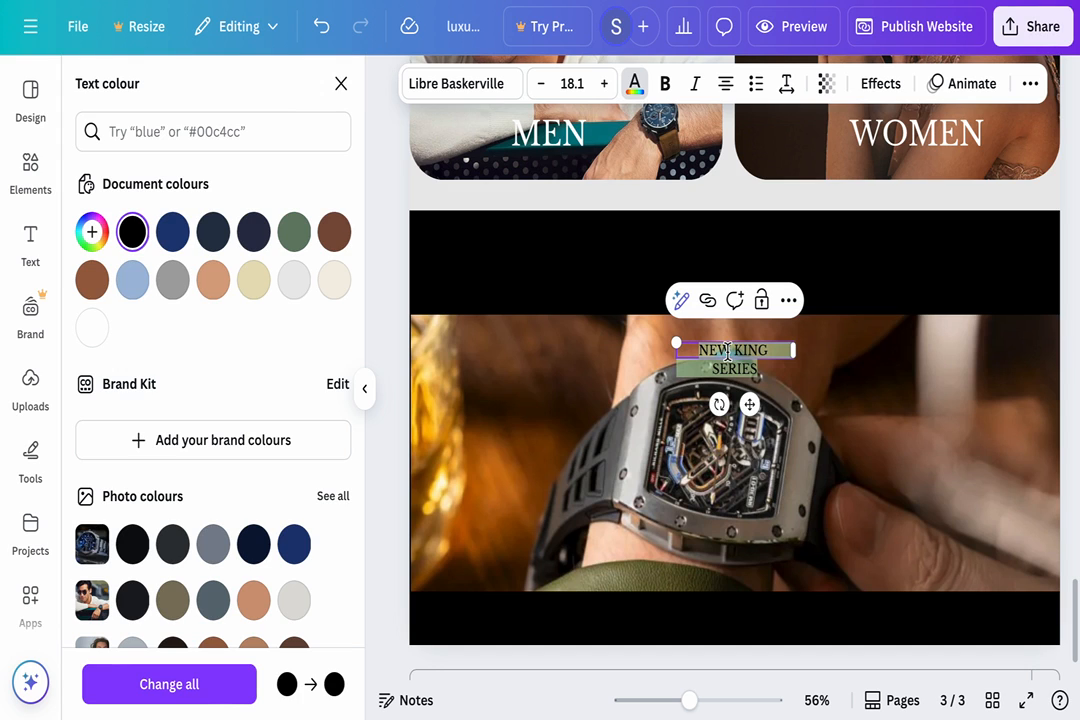
left_click(97, 333)
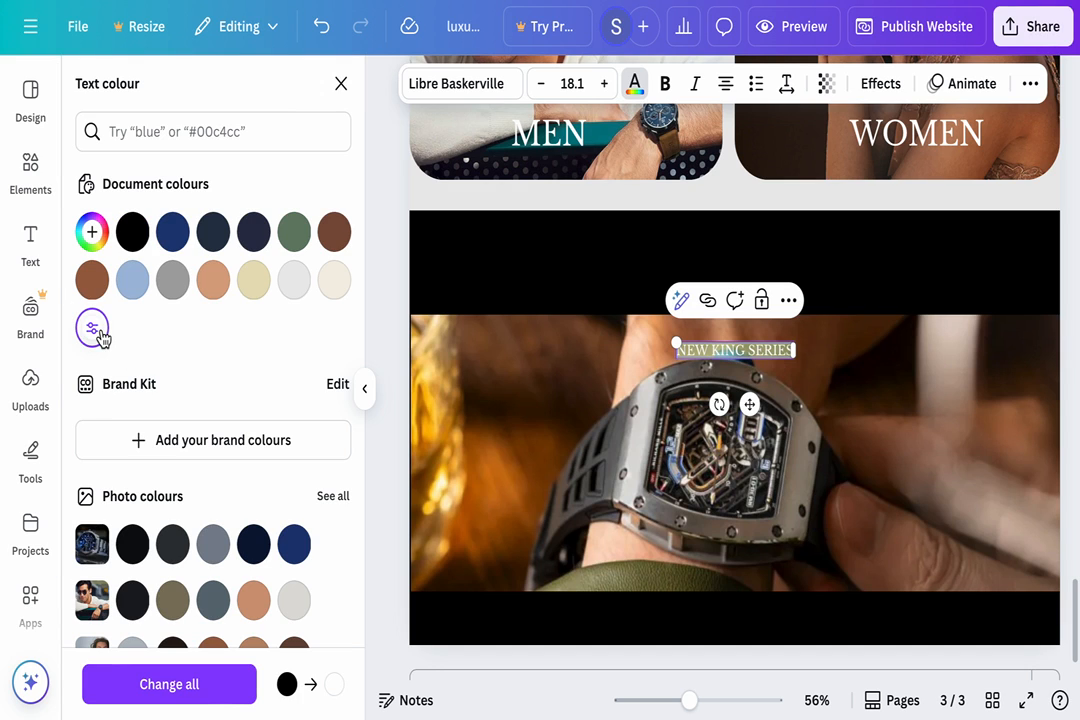
- Set the font size of the "NEW KING SERIES" text to 30
left_click(603, 84)
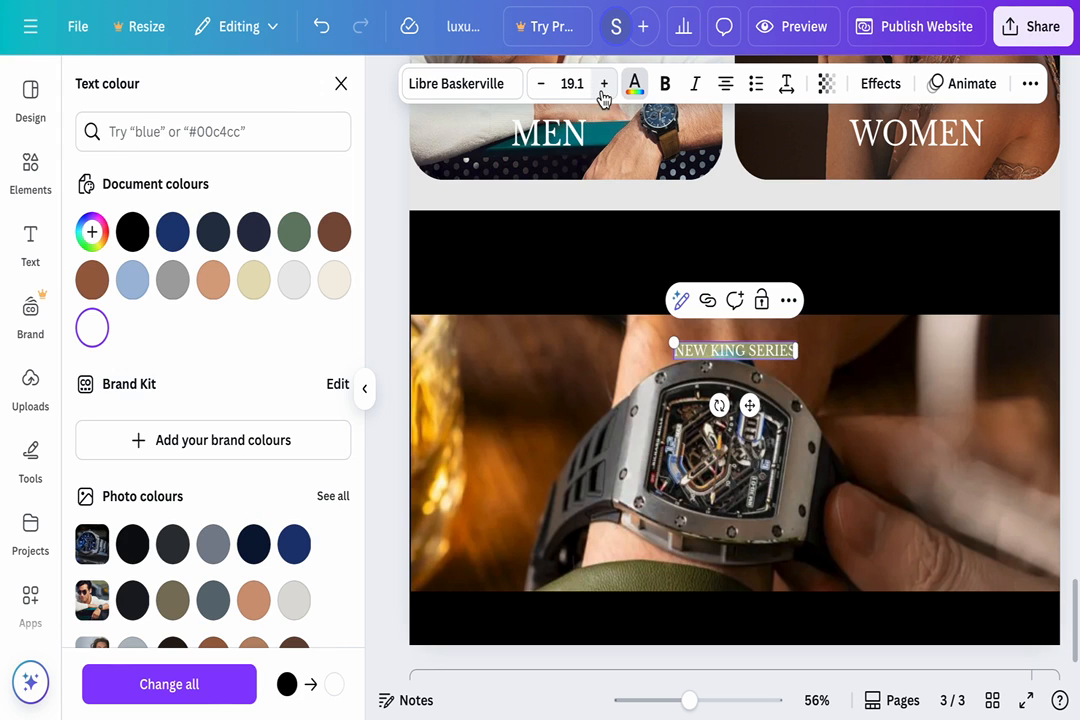
left_click(573, 83)
left_click(576, 83)
type("3")
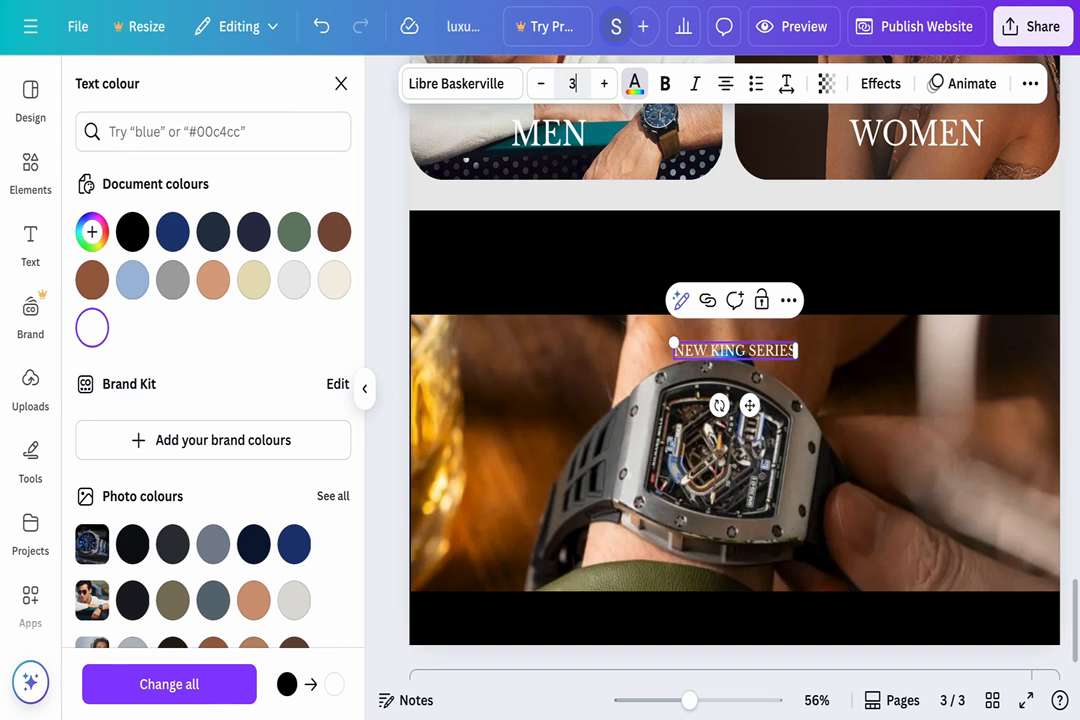
type("0")
key("Return")
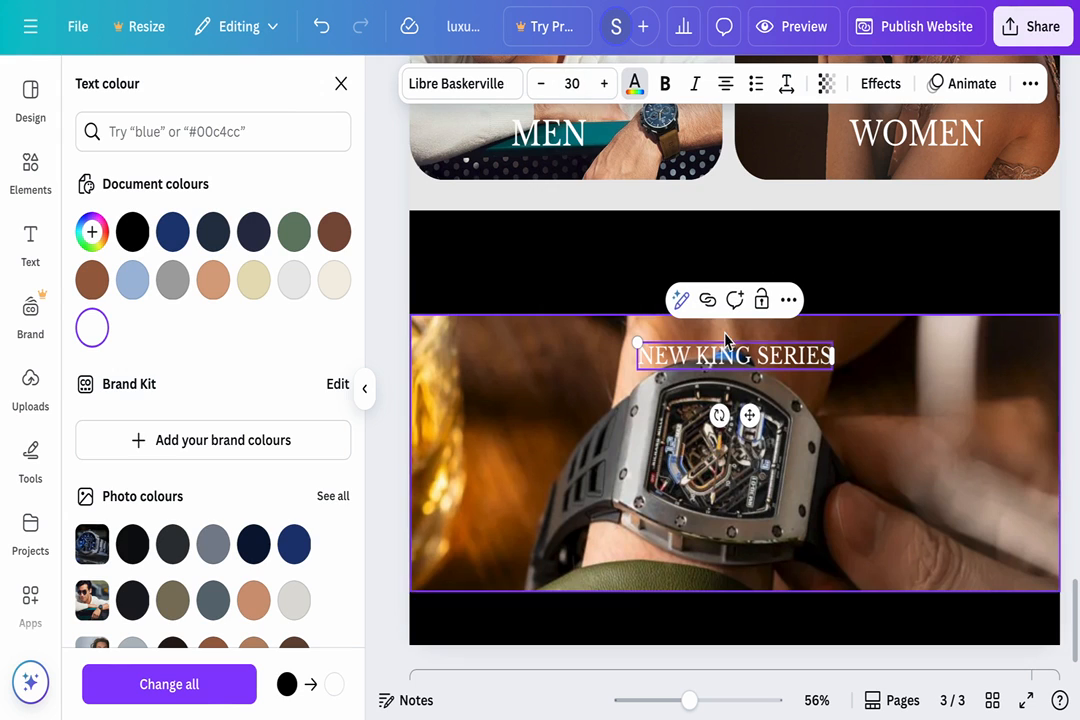
- Move the "NEW KING SERIES" heading up onto the black band above the wrist-watch photo
left_click(873, 287)
left_click_drag(765, 360, 755, 250)
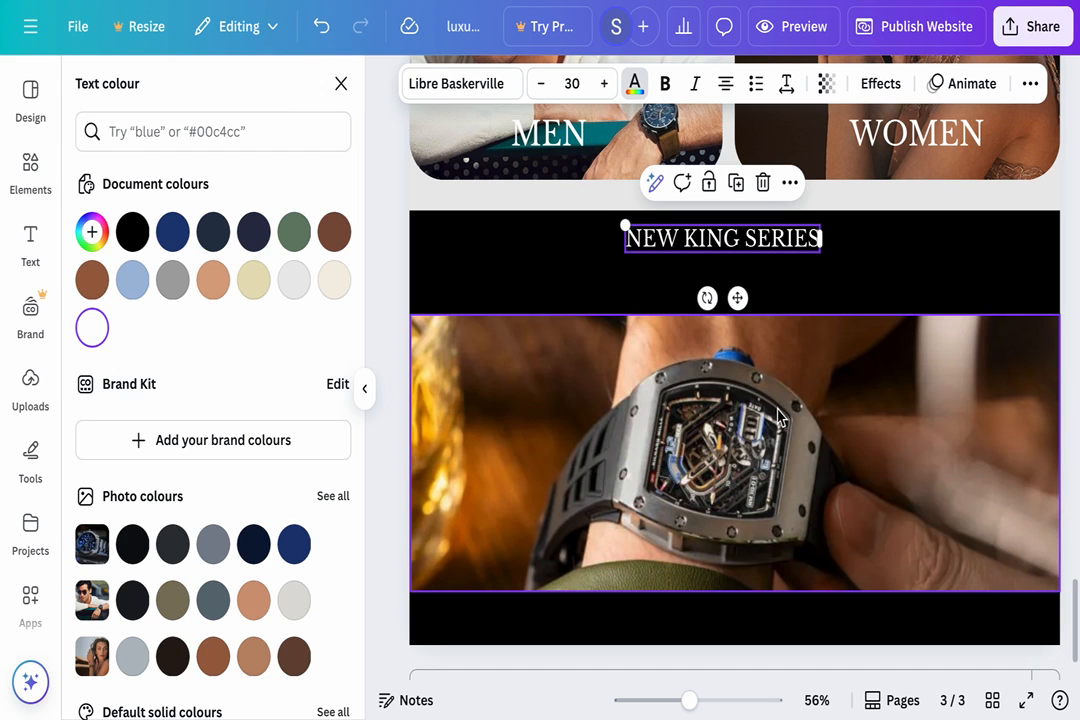
scroll(778, 418, "up", 1)
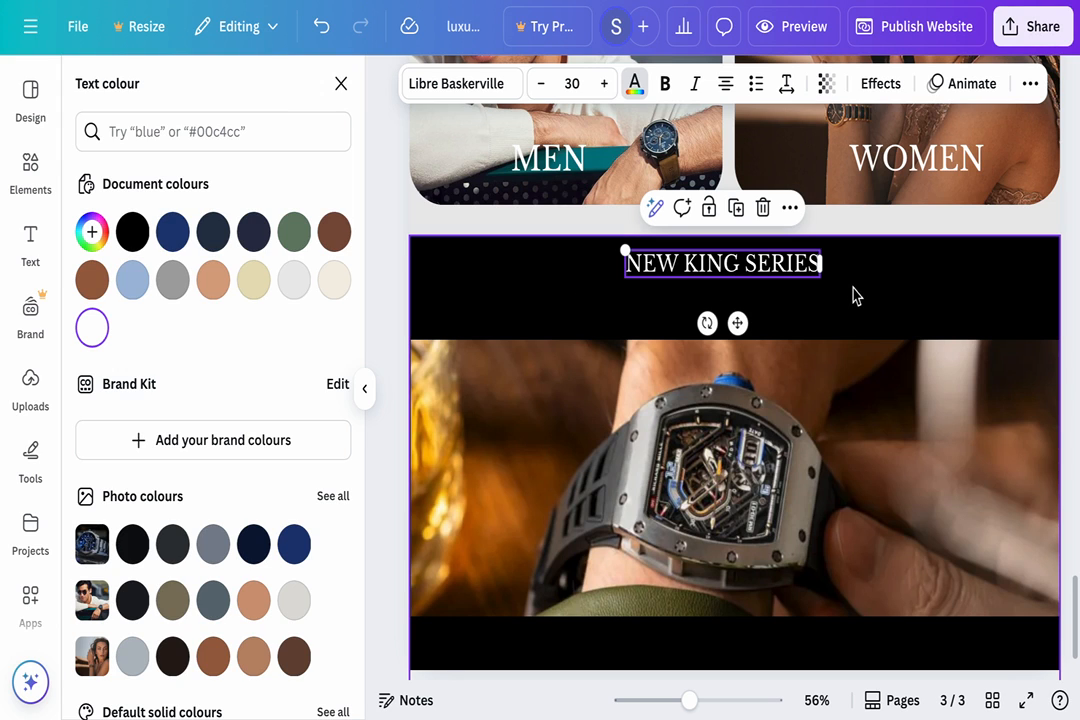
left_click(1070, 512)
- Add a text box reading "Crafted for the modern connoisseur, this watch is more than an accessory — it's a statement of heritage and innovation."
scroll(1070, 512, "down", 2)
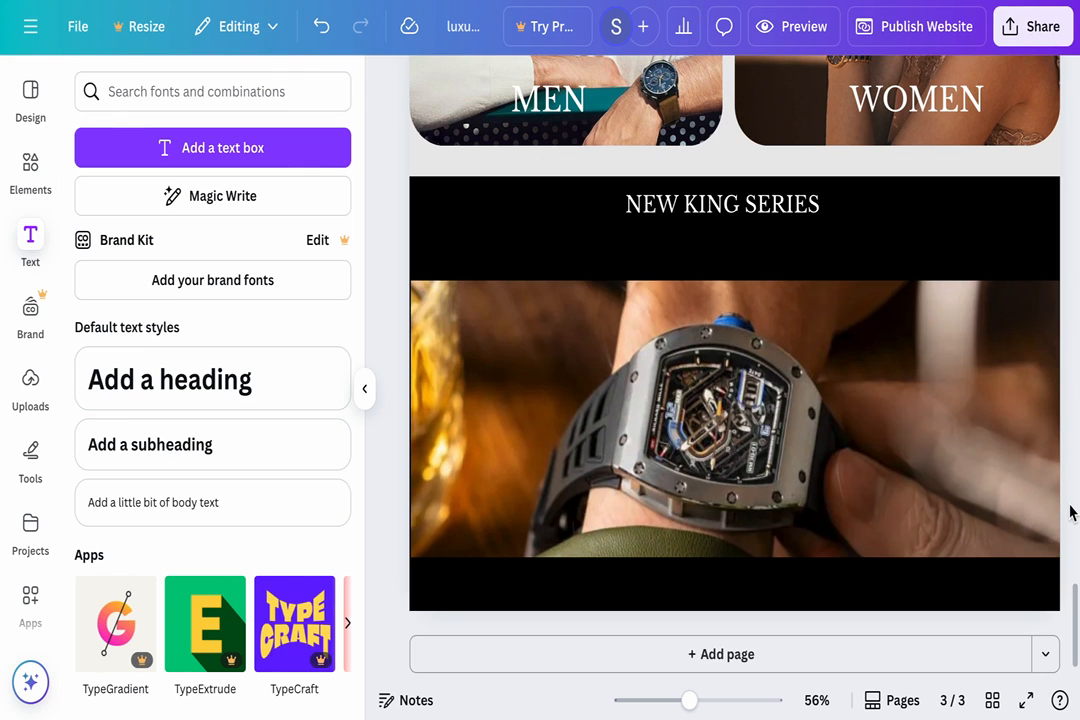
left_click(268, 148)
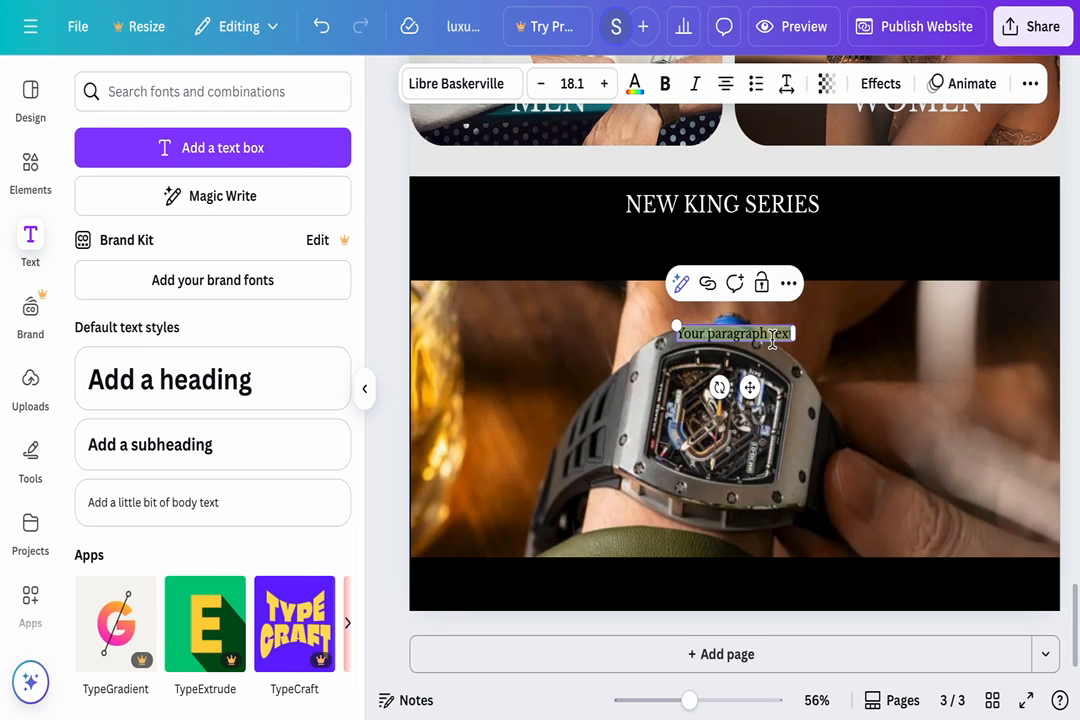
key("ctrl+v")
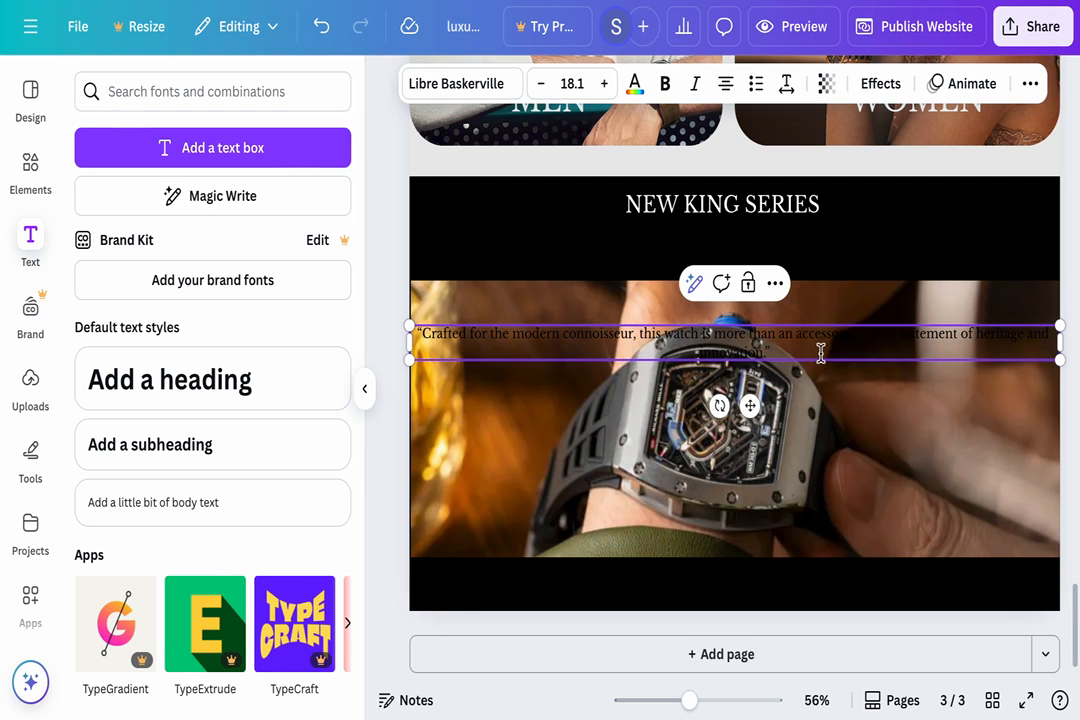
- Colour the whole "Crafted for the modern connoisseur" quote white
triple_click(808, 338)
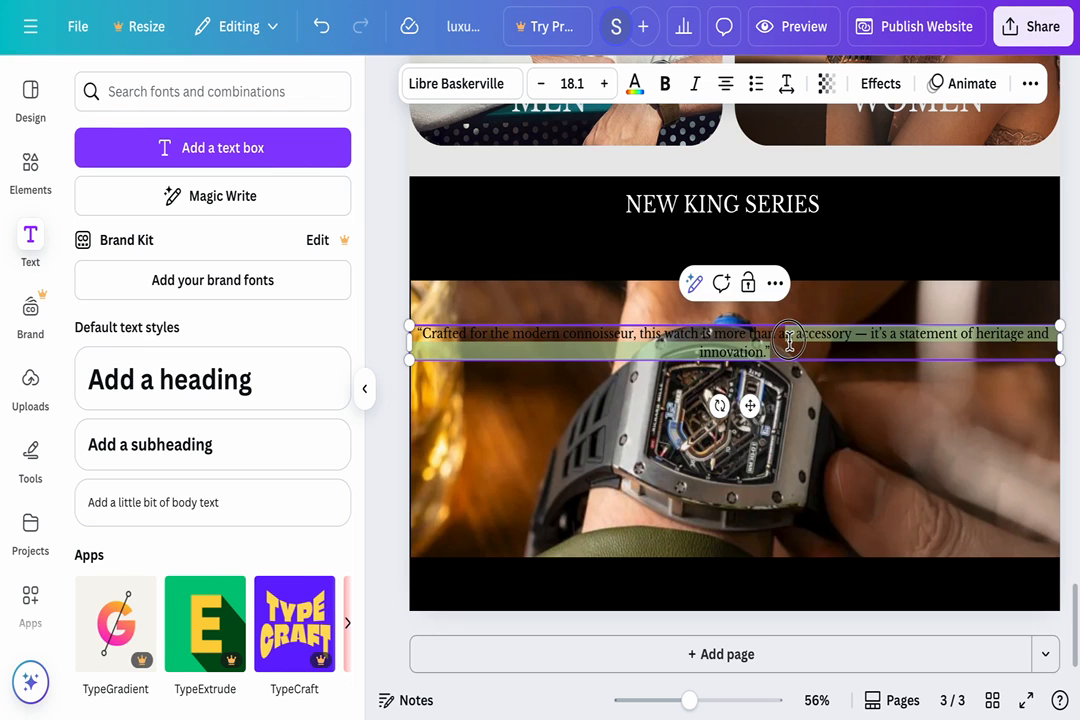
left_click(614, 332)
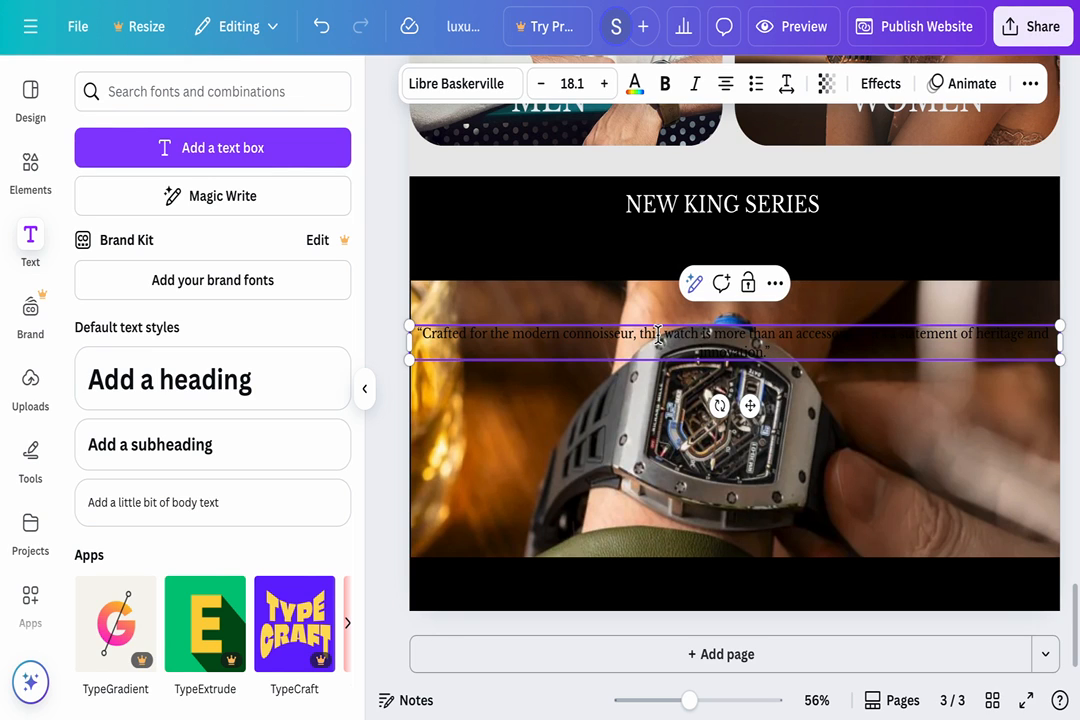
triple_click(658, 337)
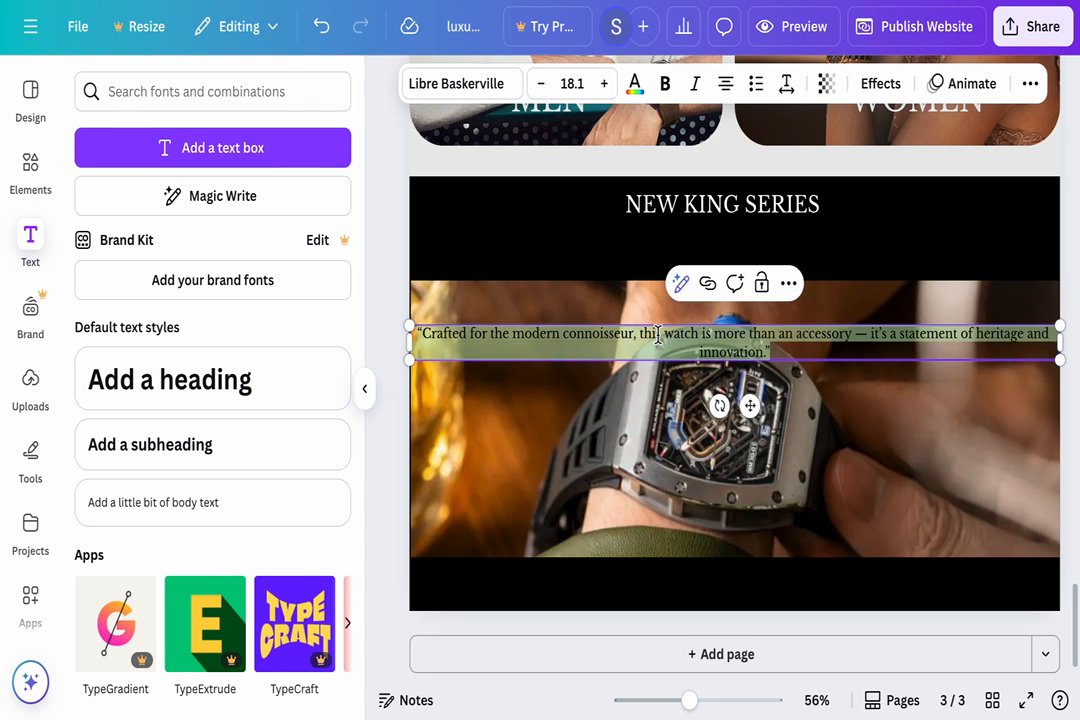
left_click(634, 85)
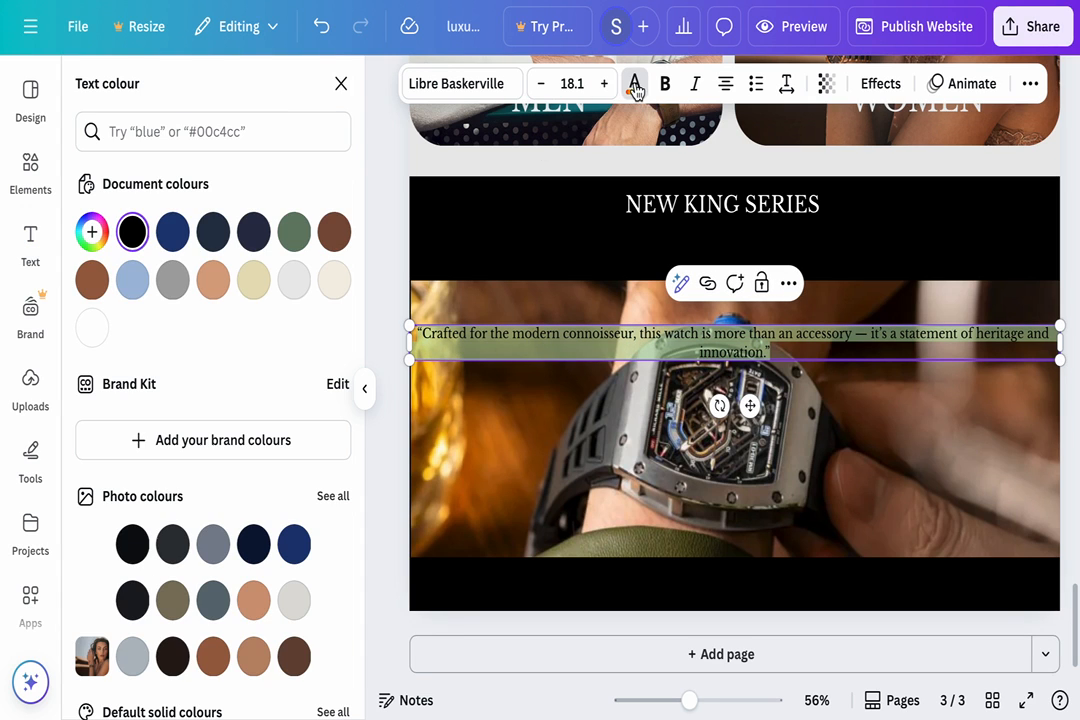
left_click(102, 334)
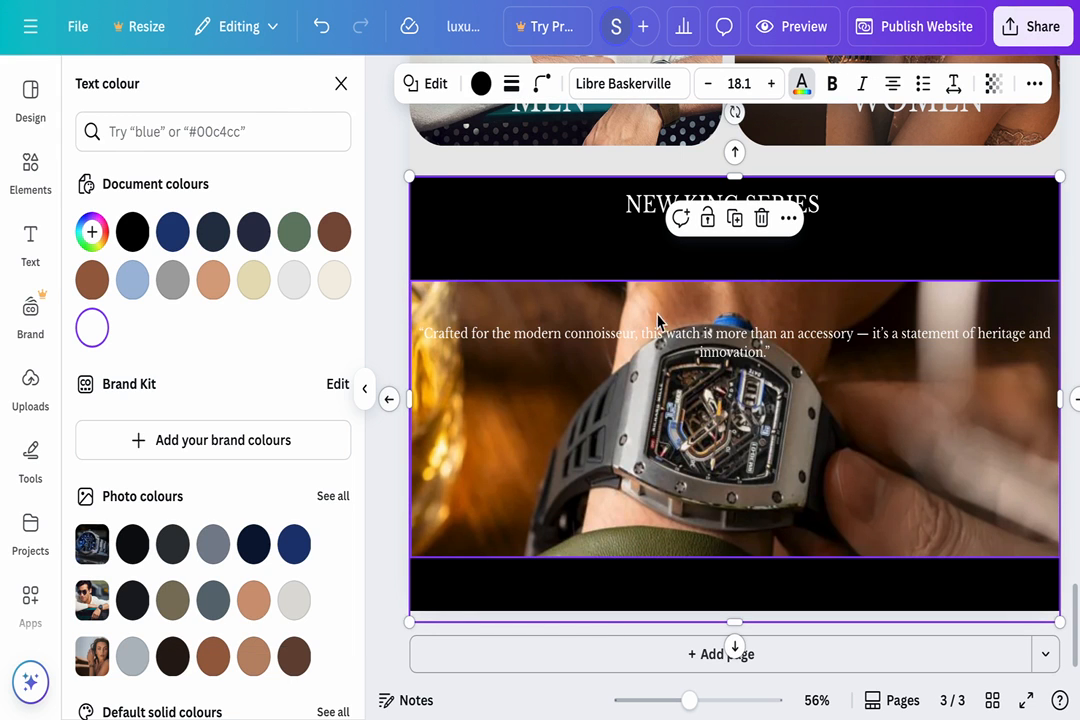
- Move the quote onto the black band between the "NEW KING SERIES" heading and the wrist-watch photo
left_click_drag(656, 322, 651, 234)
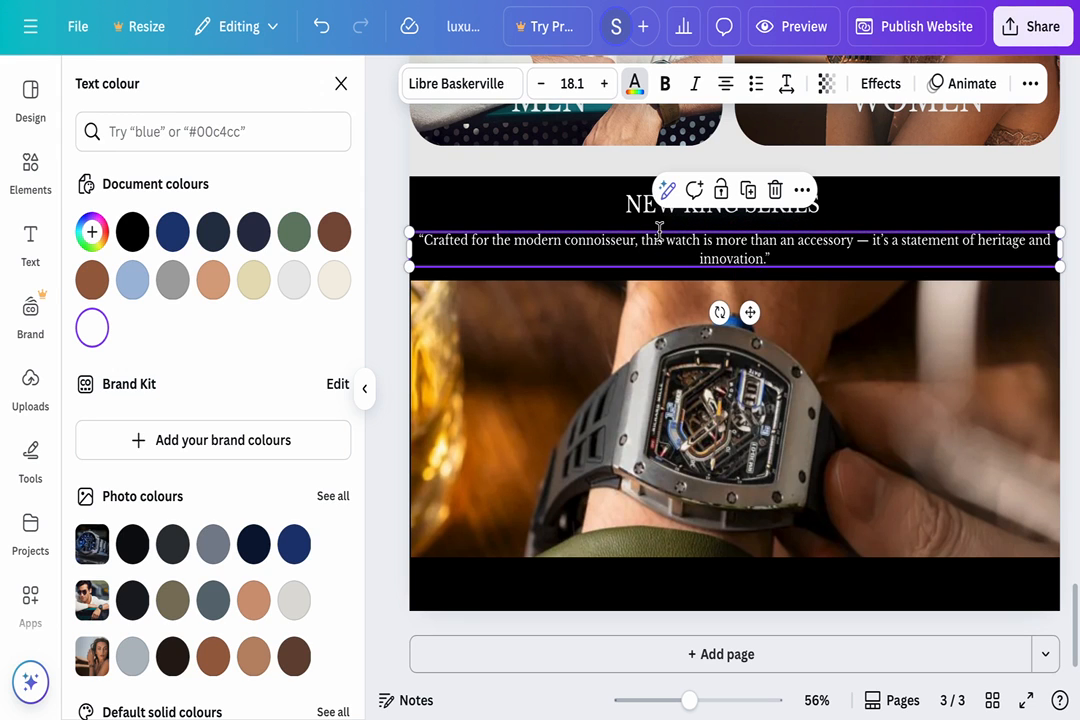
left_click(583, 173)
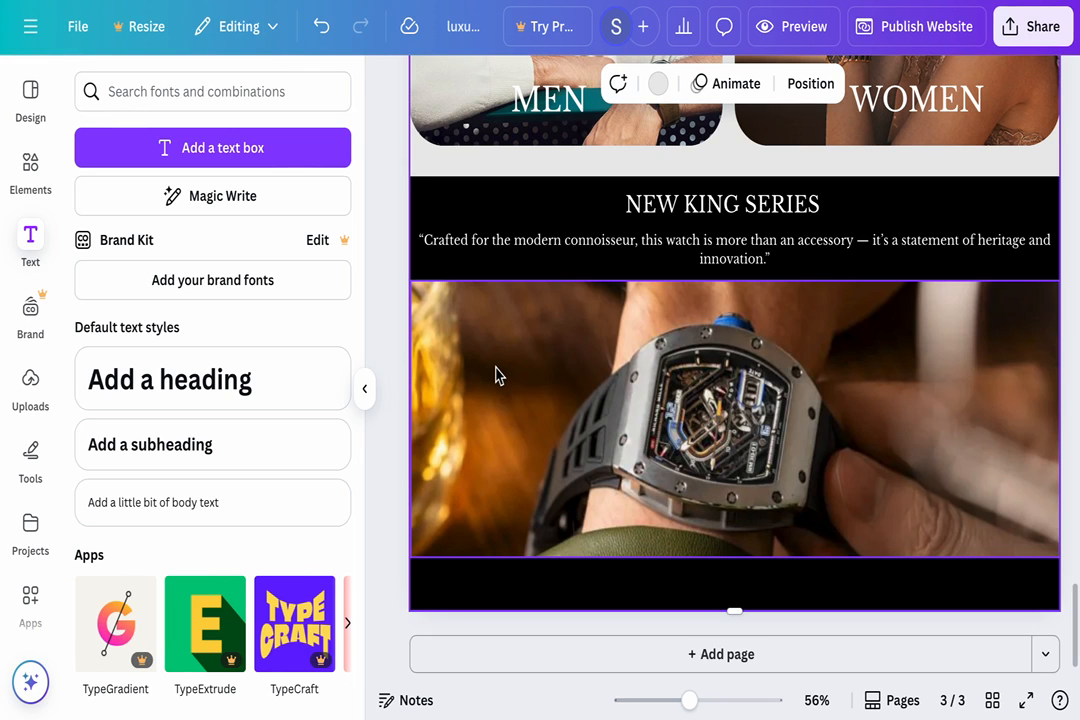
scroll(496, 375, "down", 1)
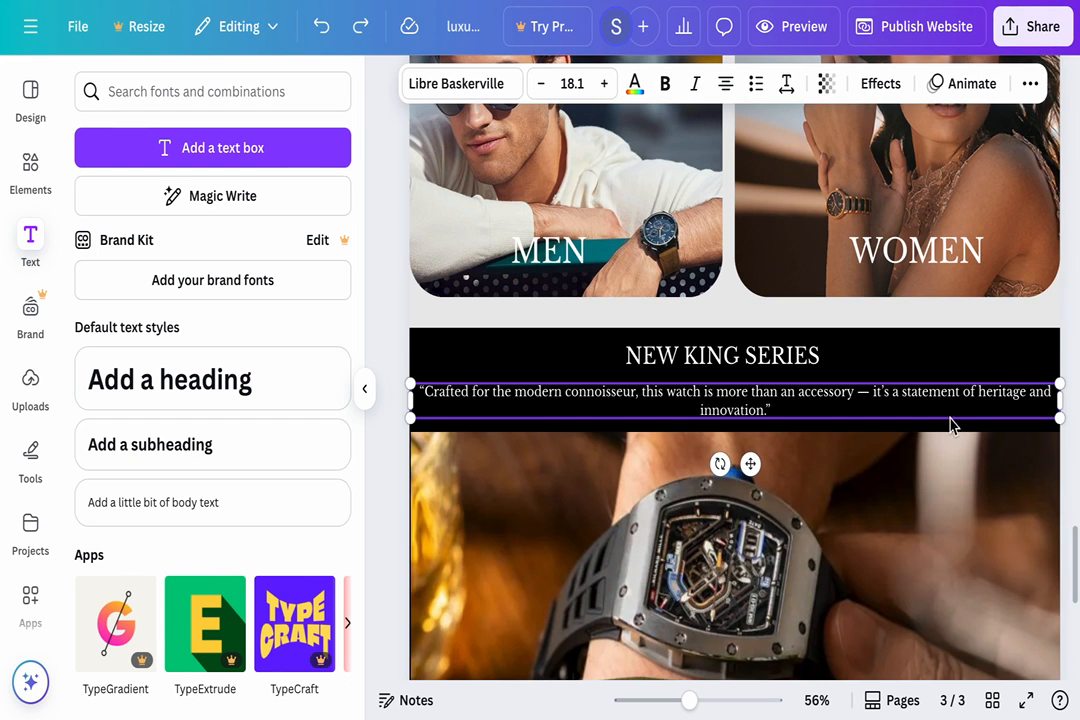
- Narrow the quote's text box from its left side so it lines up with the left margin of the hero text
left_click_drag(449, 405, 453, 408)
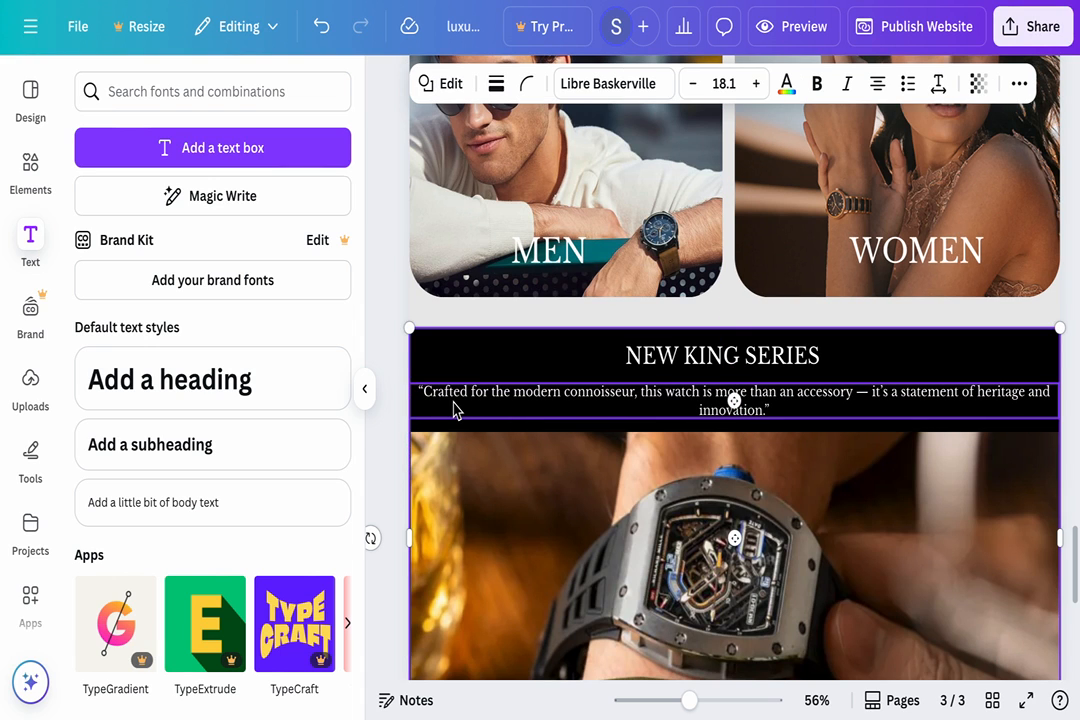
left_click(527, 401)
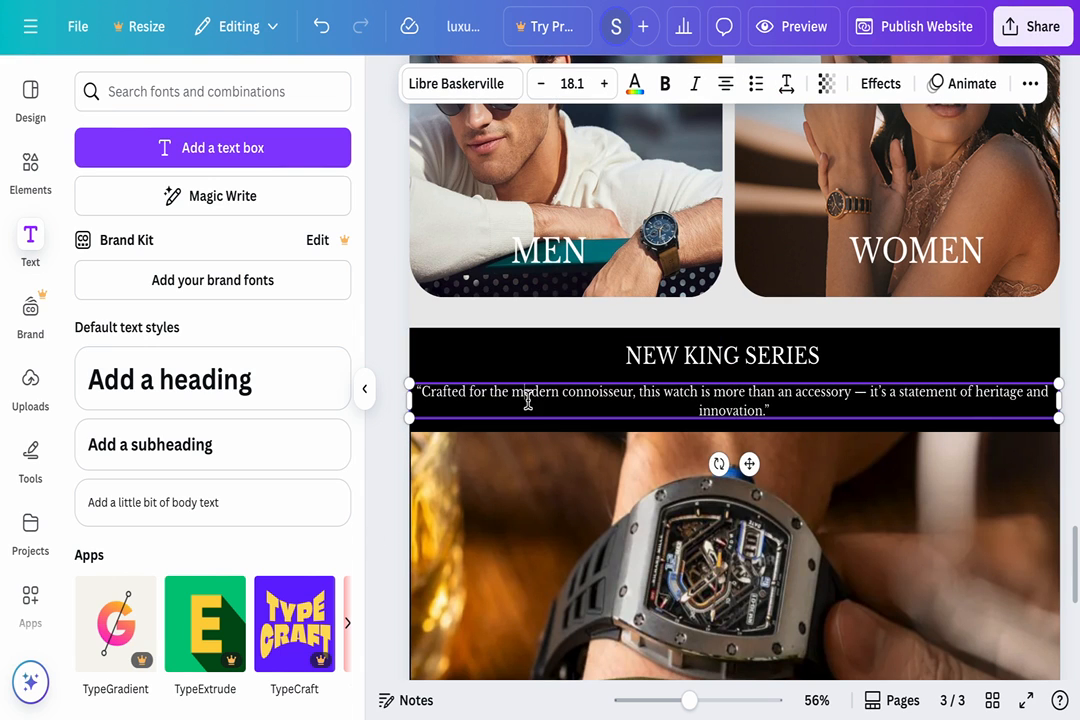
left_click_drag(411, 408, 434, 405)
scroll(485, 340, "up", 3)
scroll(485, 340, "up", 3)
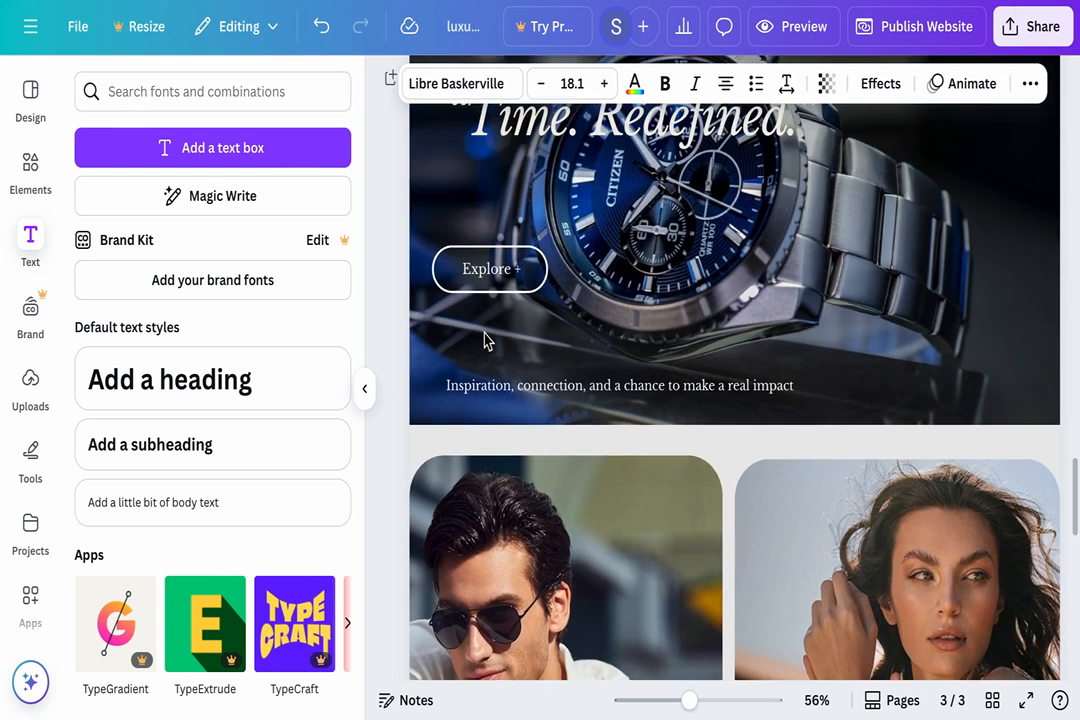
scroll(485, 340, "down", 2)
scroll(485, 340, "down", 5)
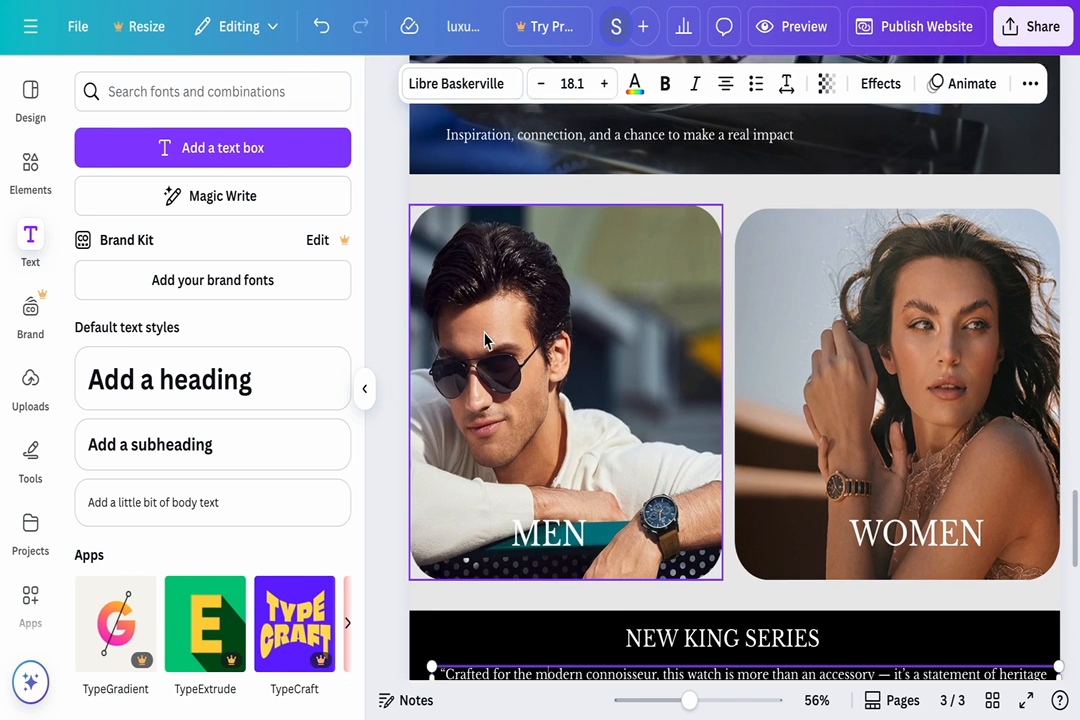
scroll(485, 340, "up", 1)
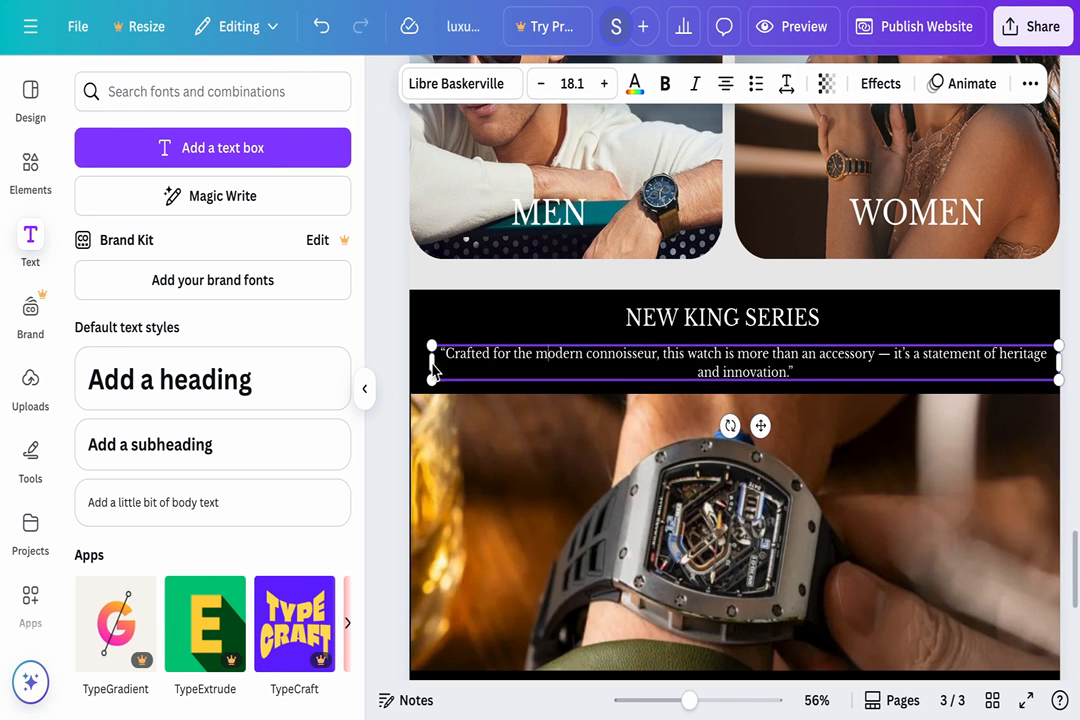
left_click_drag(432, 365, 446, 362)
scroll(478, 236, "up", 6)
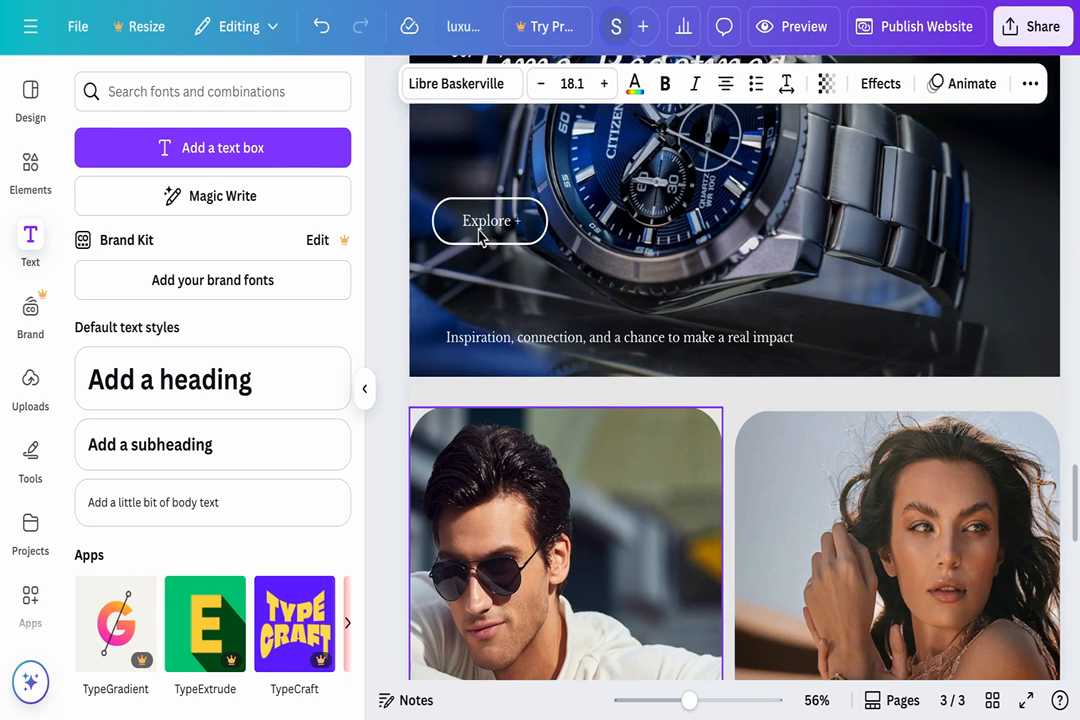
scroll(478, 236, "down", 4)
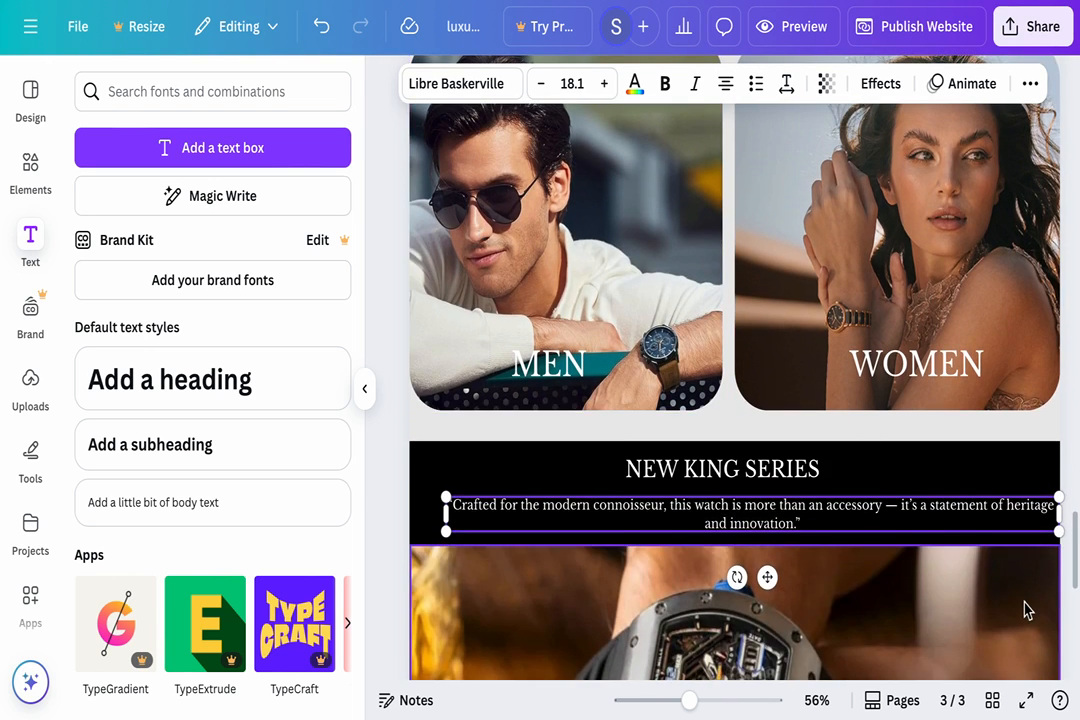
- Narrow the quote's text box from its right side so it lines up with the hero menu icon's right edge
scroll(1025, 610, "up", 6)
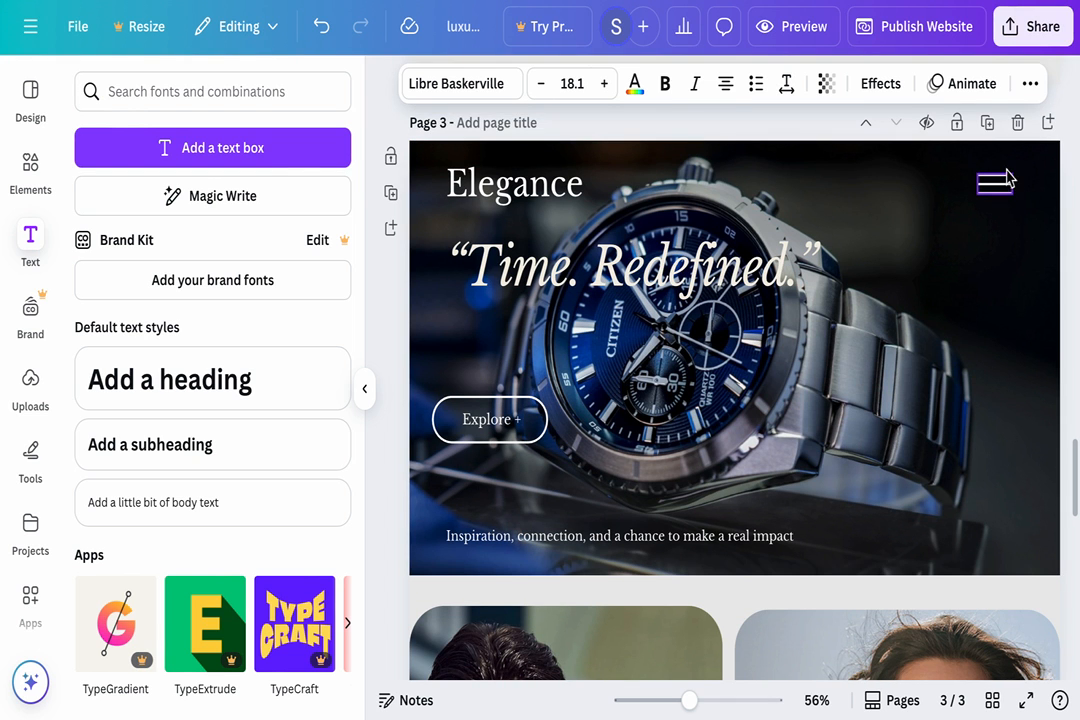
scroll(1015, 478, "up", 1)
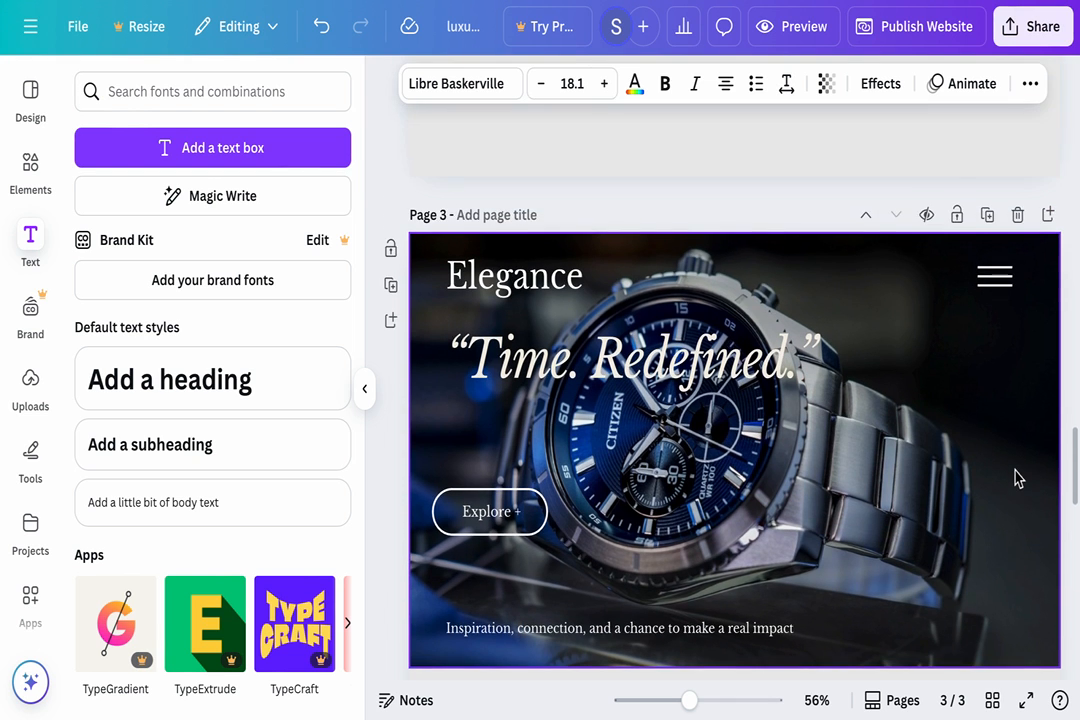
scroll(1015, 478, "down", 7)
scroll(1015, 478, "down", 1)
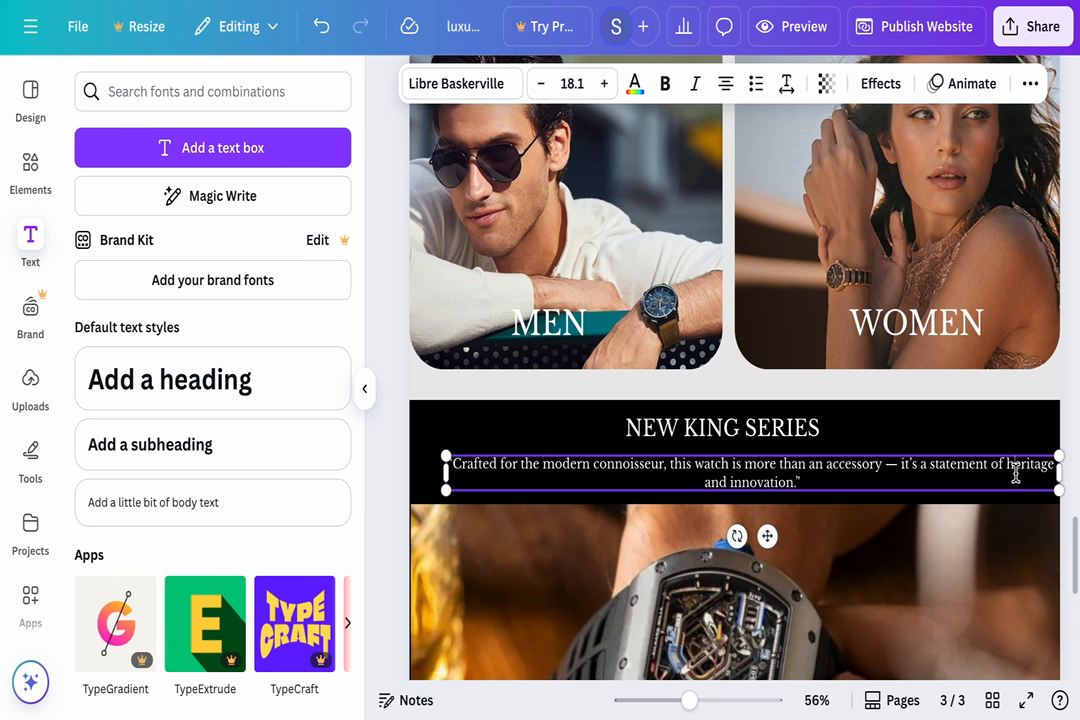
left_click_drag(1062, 478, 1019, 481)
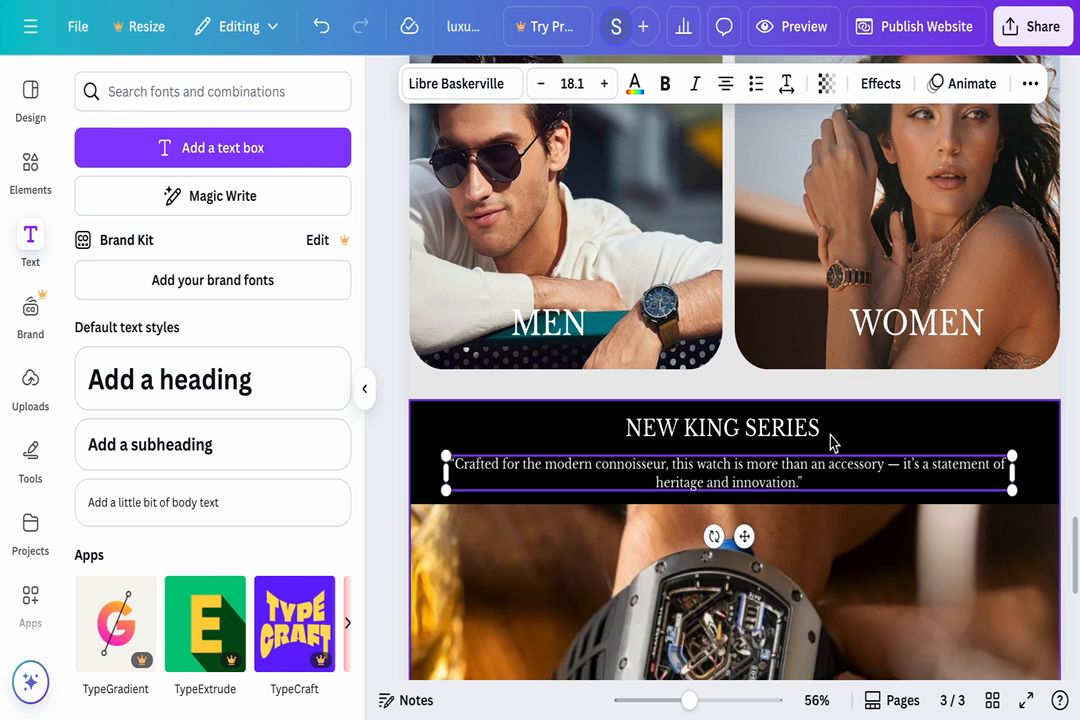
scroll(845, 443, "down", 3)
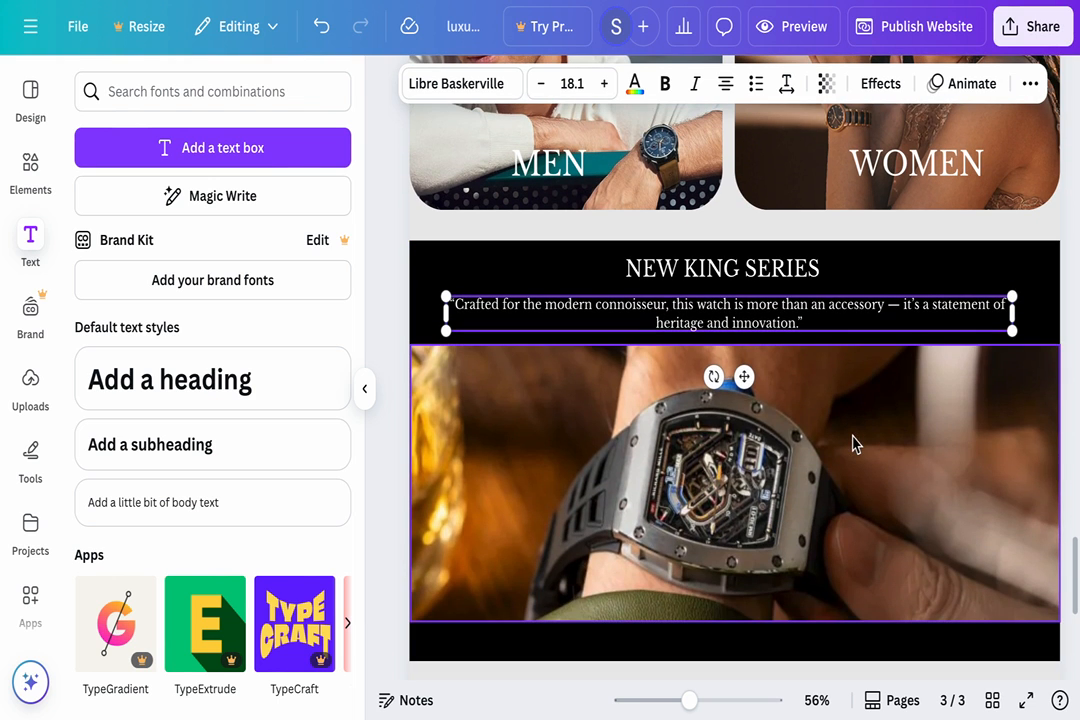
left_click(841, 282)
- Add a rounded rectangle shape to the page for the empty area below the black watch section
scroll(842, 285, "down", 4)
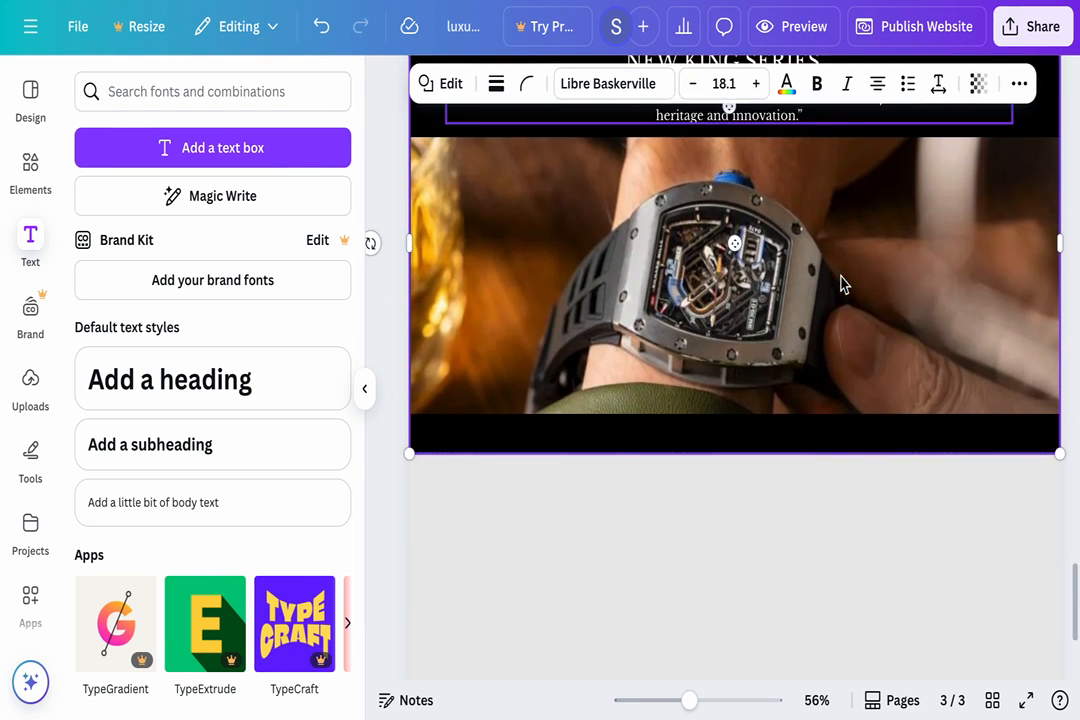
scroll(841, 283, "down", 4)
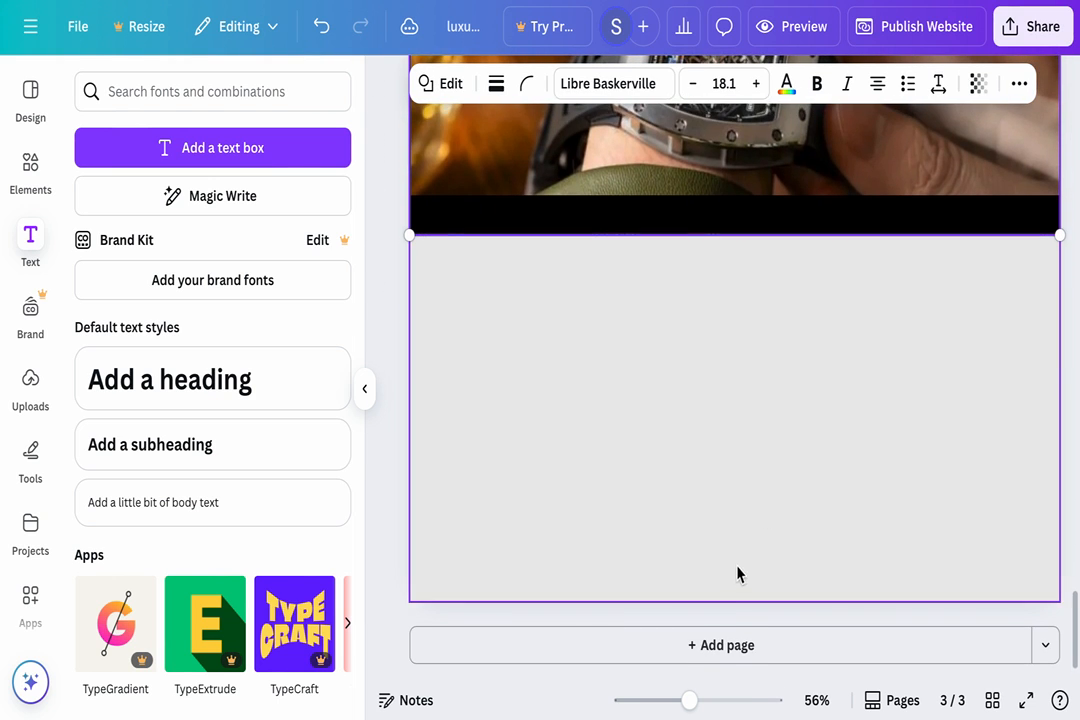
left_click(676, 334)
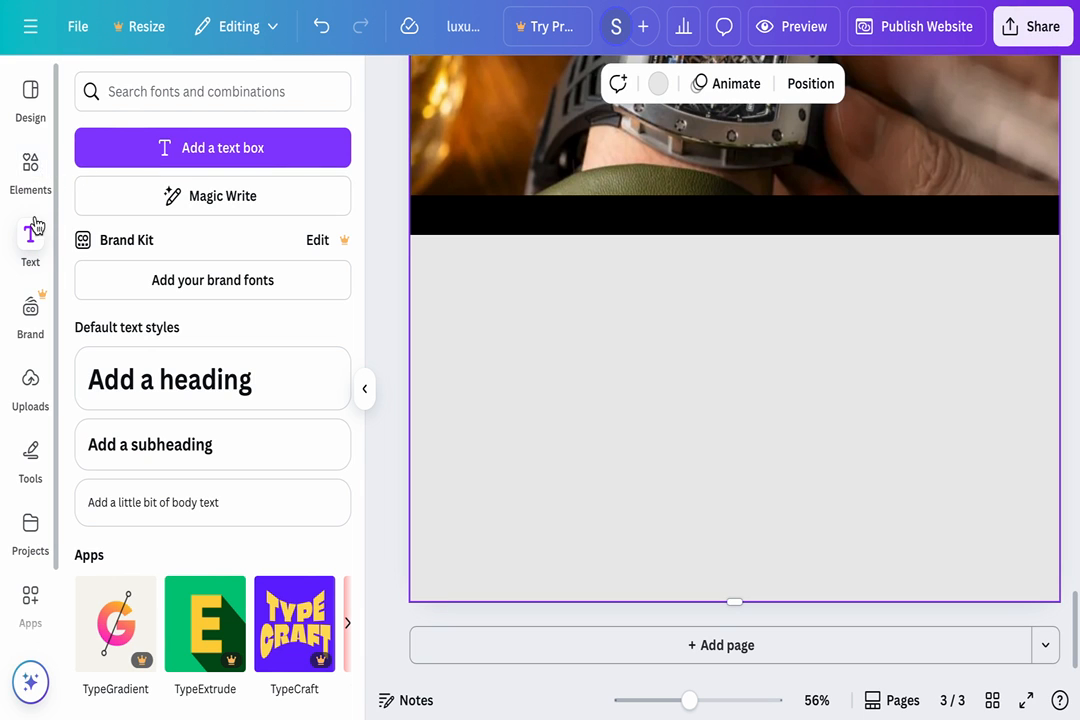
left_click(33, 163)
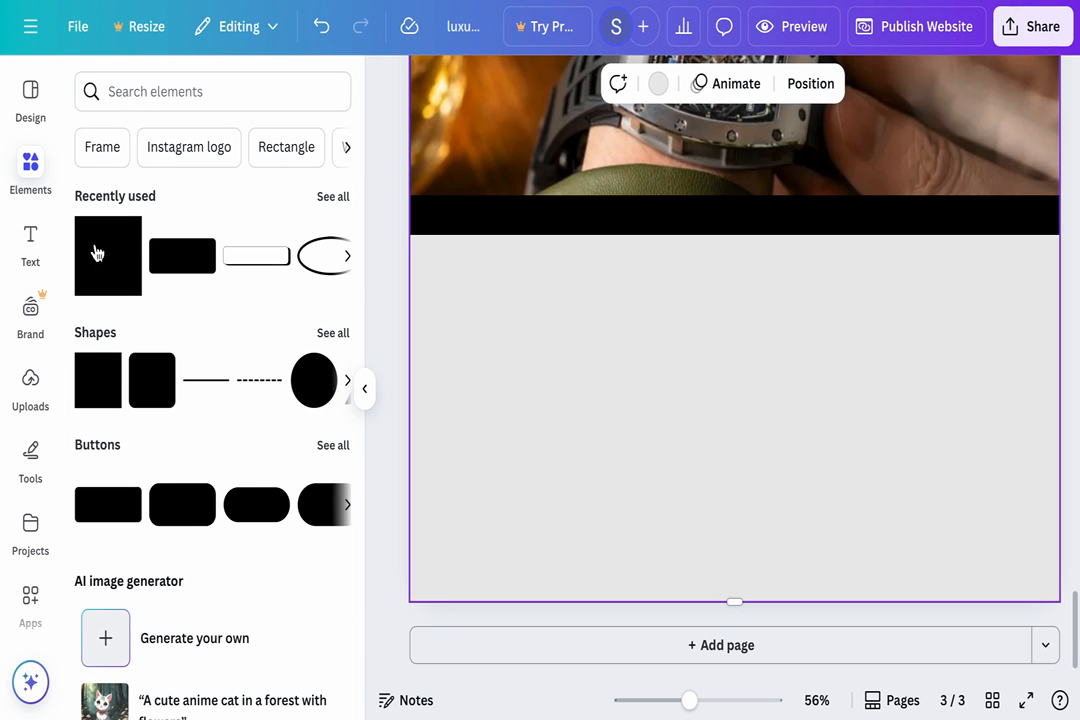
left_click(143, 400)
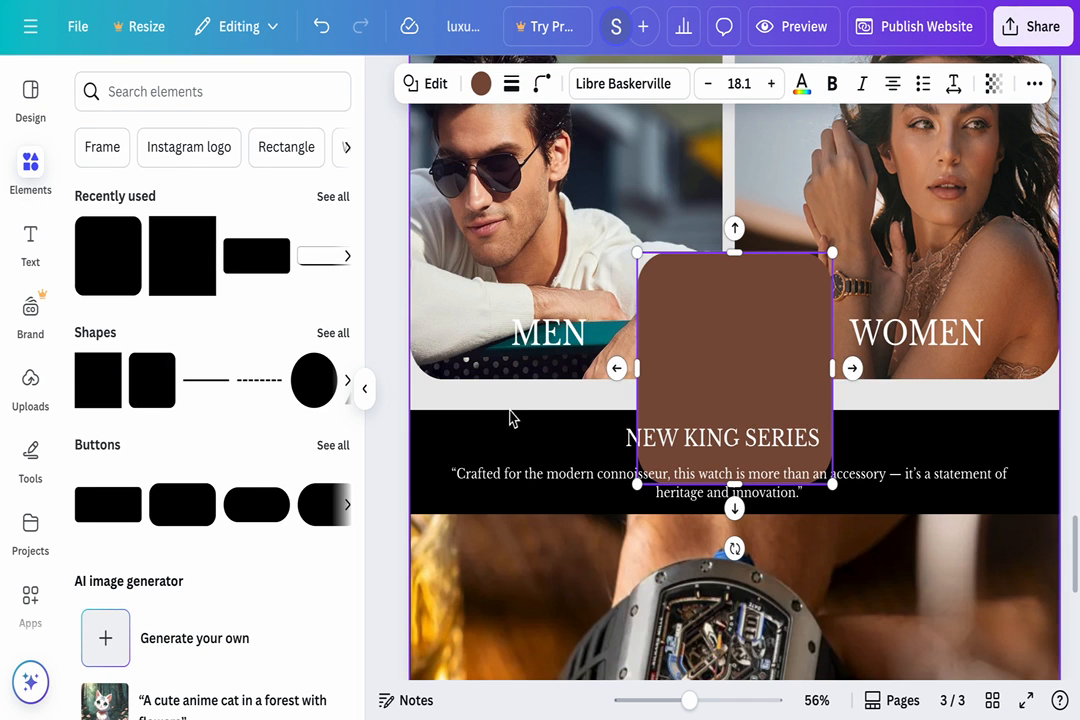
- Move the rounded rectangle into the empty grey area just below the black "NEW KING SERIES" section
scroll(509, 417, "down", 5)
scroll(542, 316, "up", 2)
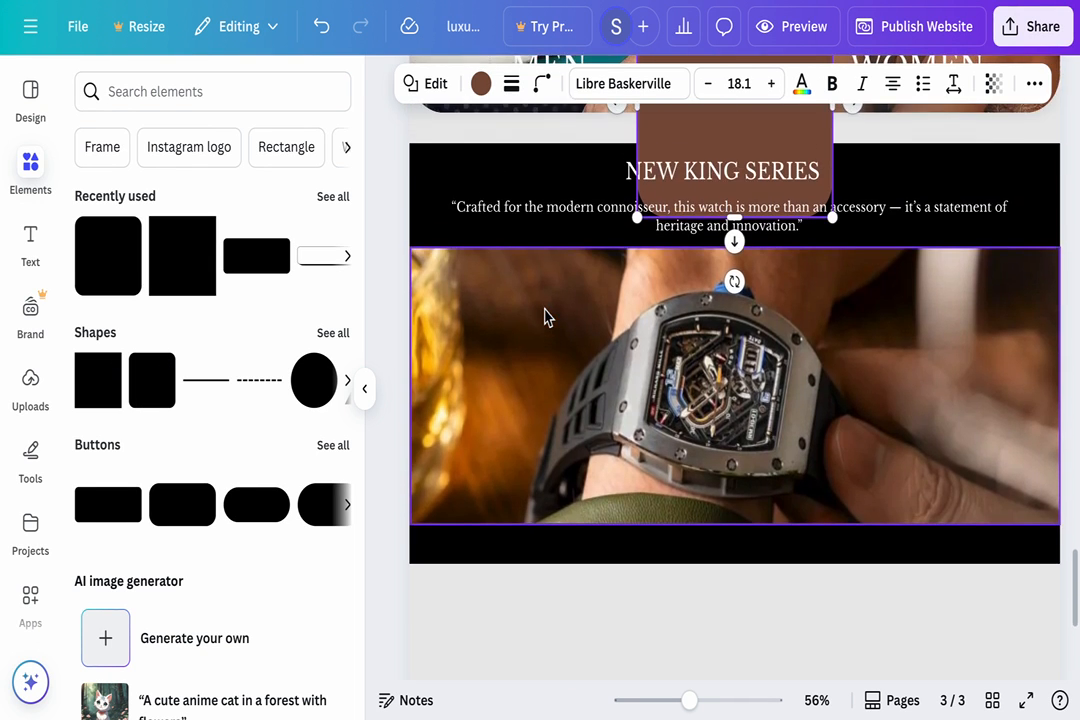
left_click(693, 125)
left_click_drag(693, 125, 593, 665)
scroll(913, 537, "down", 5)
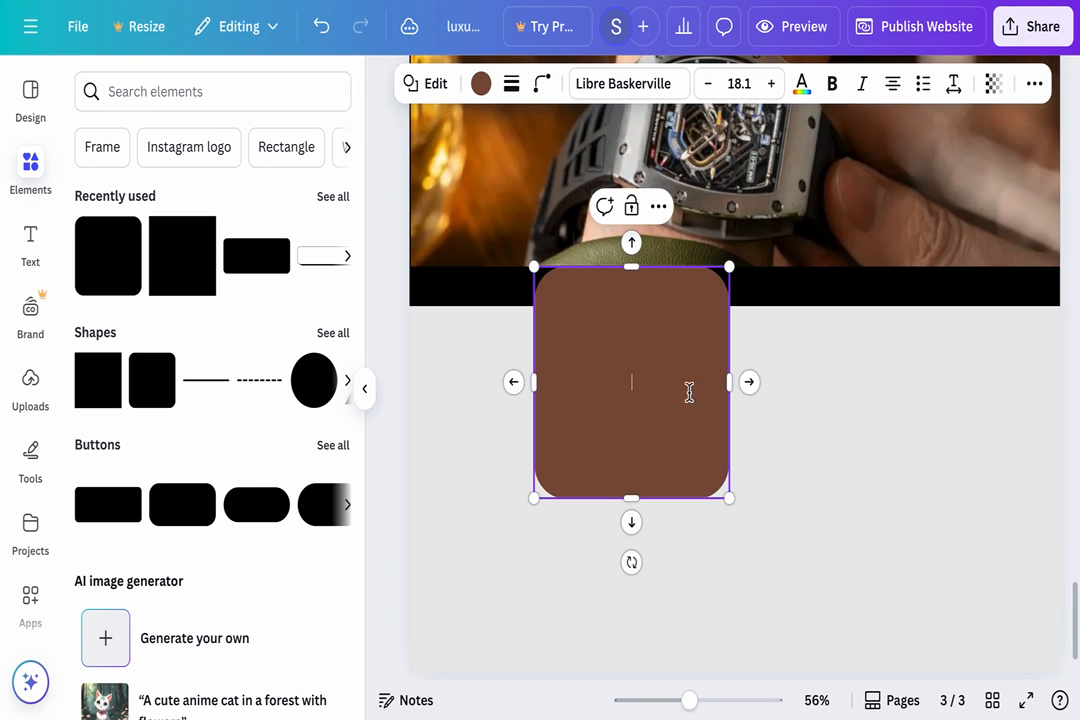
left_click_drag(677, 374, 677, 444)
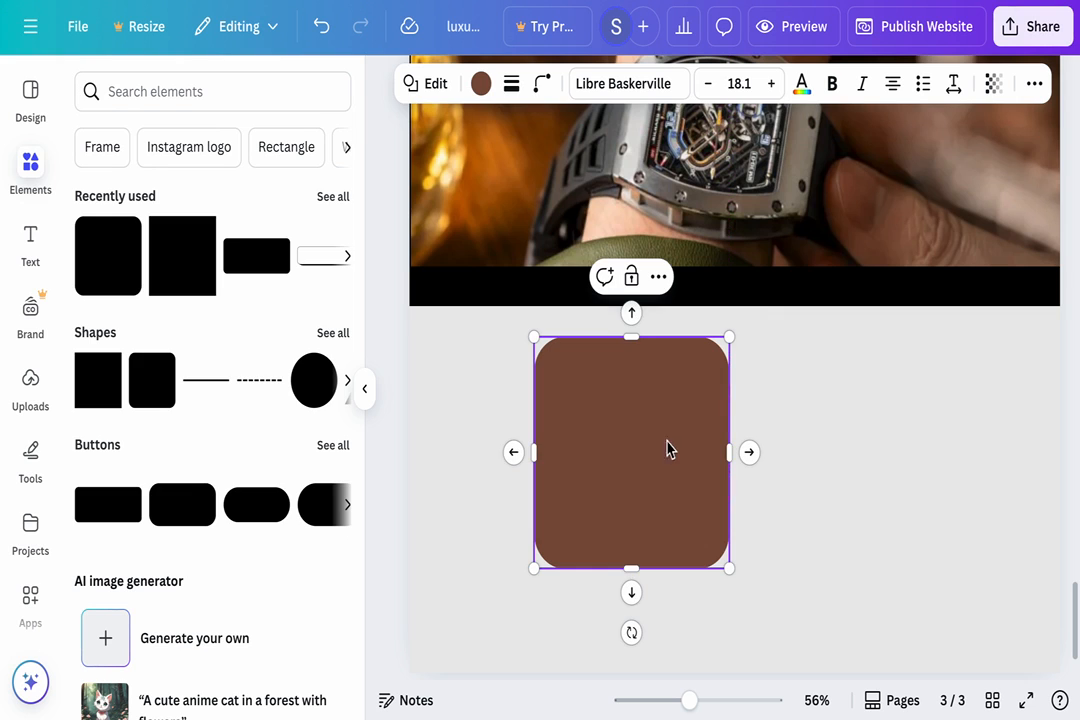
- Set the rounded rectangle's fill to no colour
left_click(480, 85)
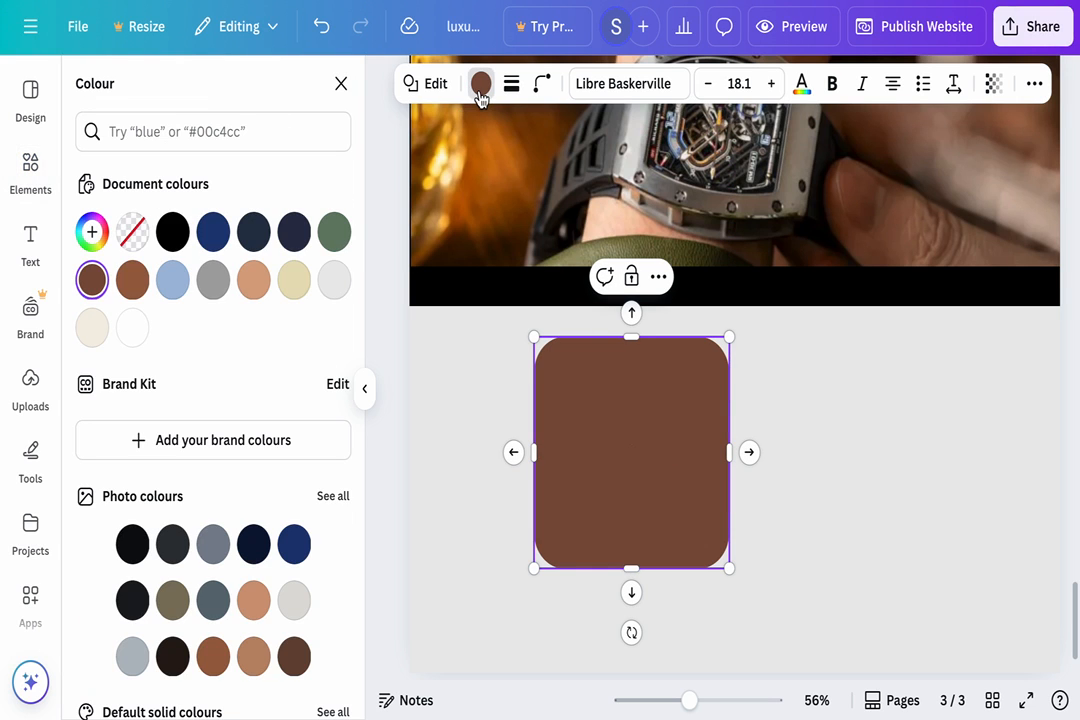
left_click(143, 235)
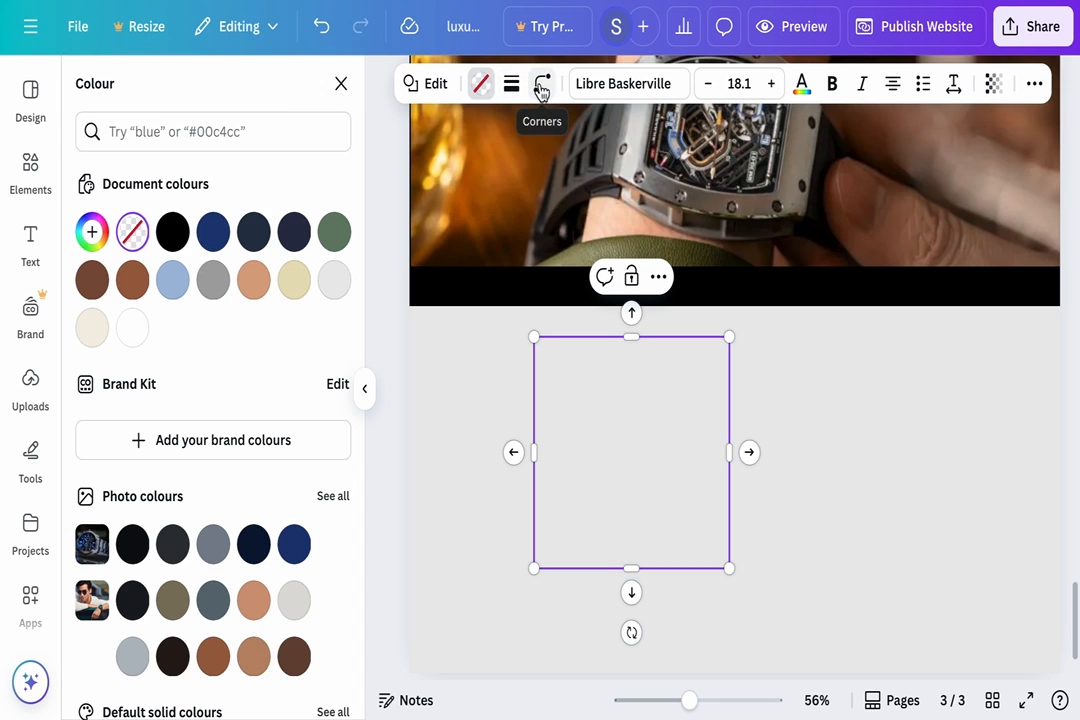
- Give the unfilled rounded rectangle a solid black outline with a stroke weight of 4
left_click(537, 87)
left_click(511, 84)
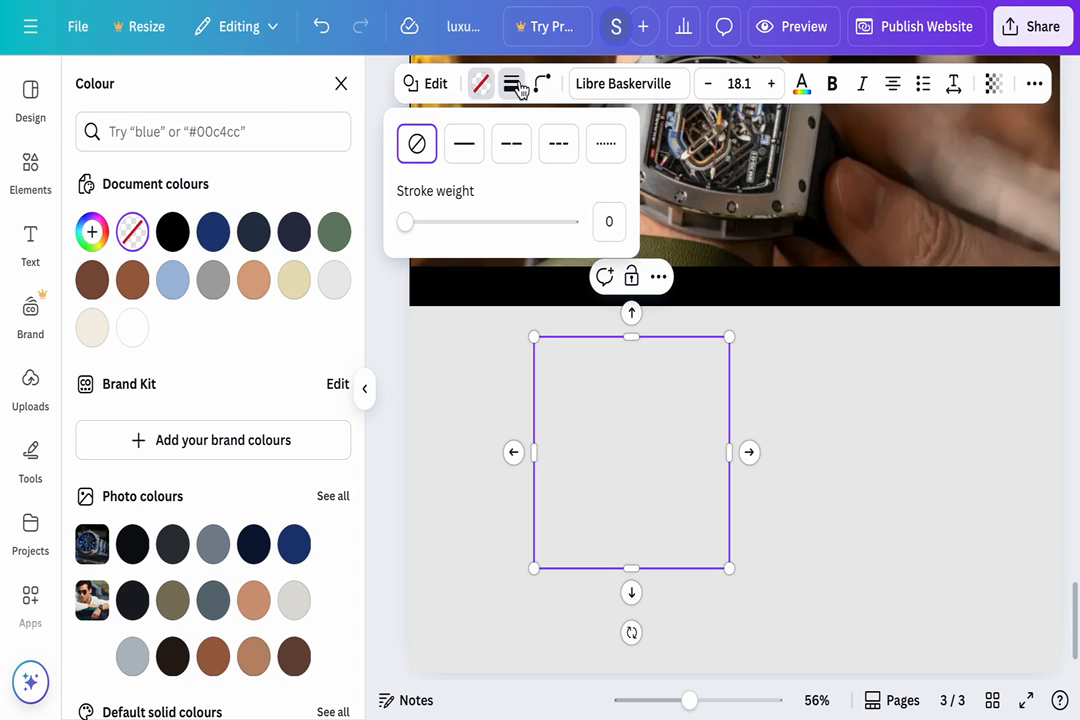
left_click(463, 144)
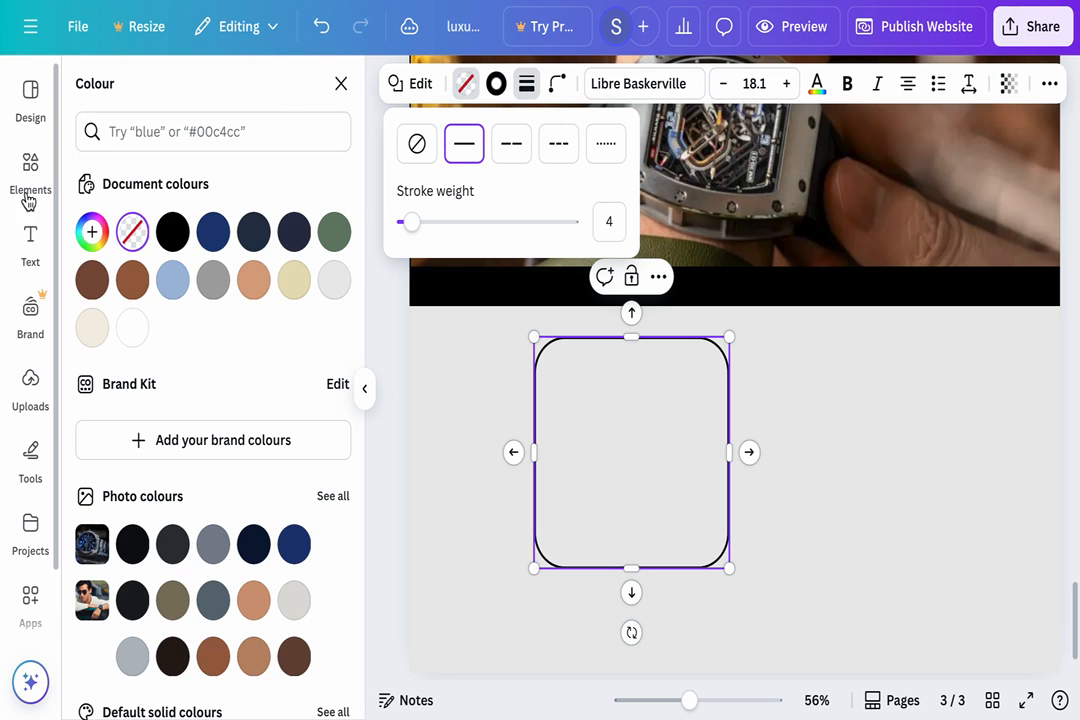
- Add a circle shape to the page and move it over the outlined rounded rectangle below the black section
left_click(30, 182)
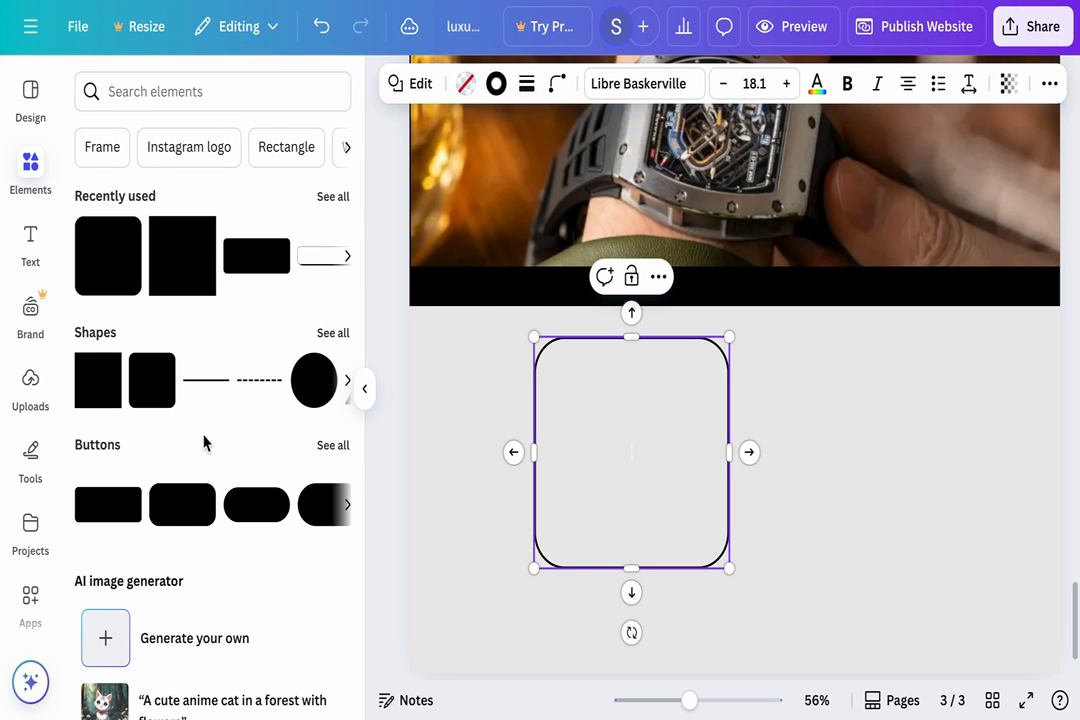
left_click(307, 388)
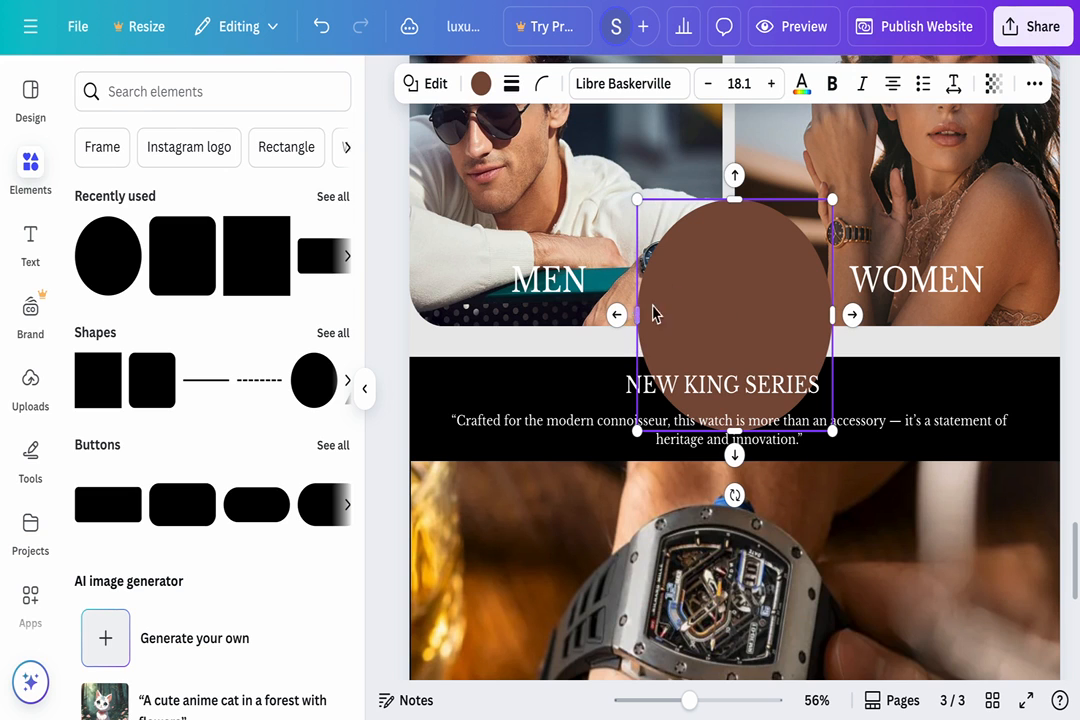
left_click_drag(702, 260, 562, 561)
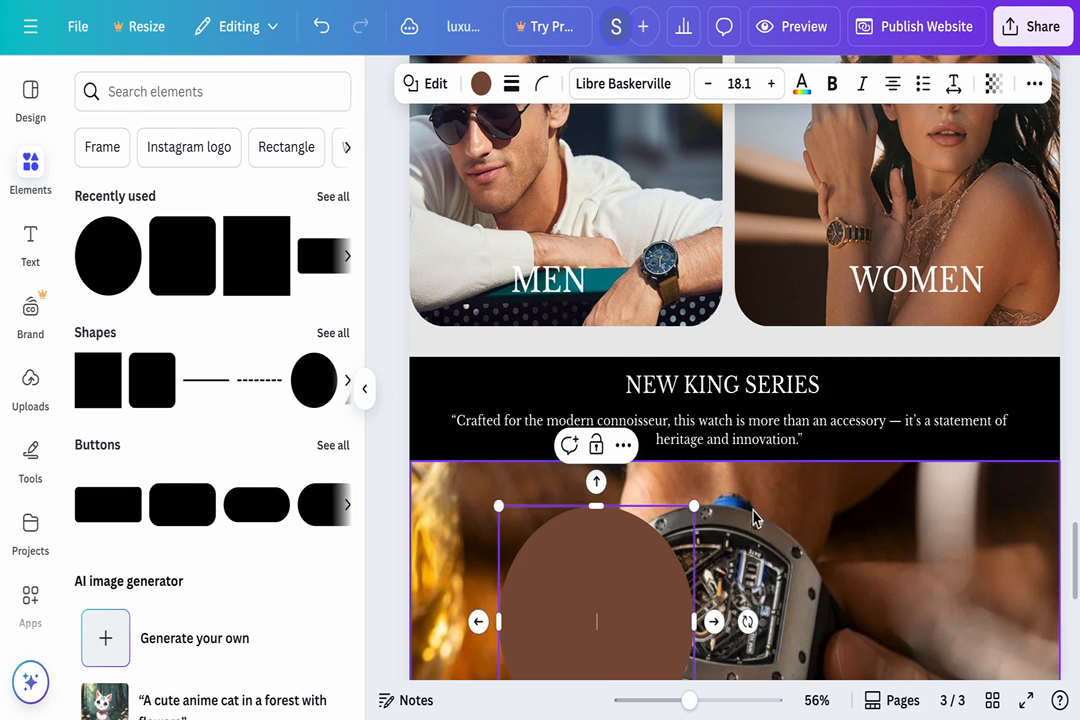
scroll(753, 514, "down", 3)
left_click_drag(634, 275, 670, 583)
scroll(800, 553, "down", 2)
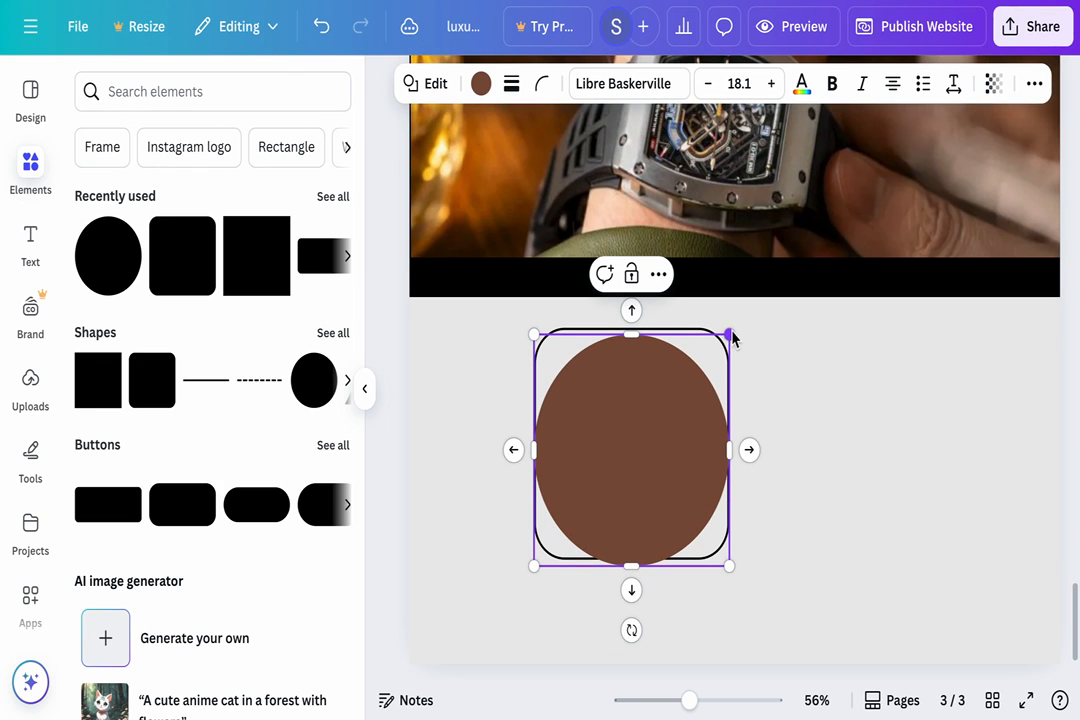
- Shrink the brown circle to a small dot inside the rounded rectangle's upper-right corner and fill it black
left_click_drag(729, 334, 671, 404)
left_click_drag(636, 456, 677, 407)
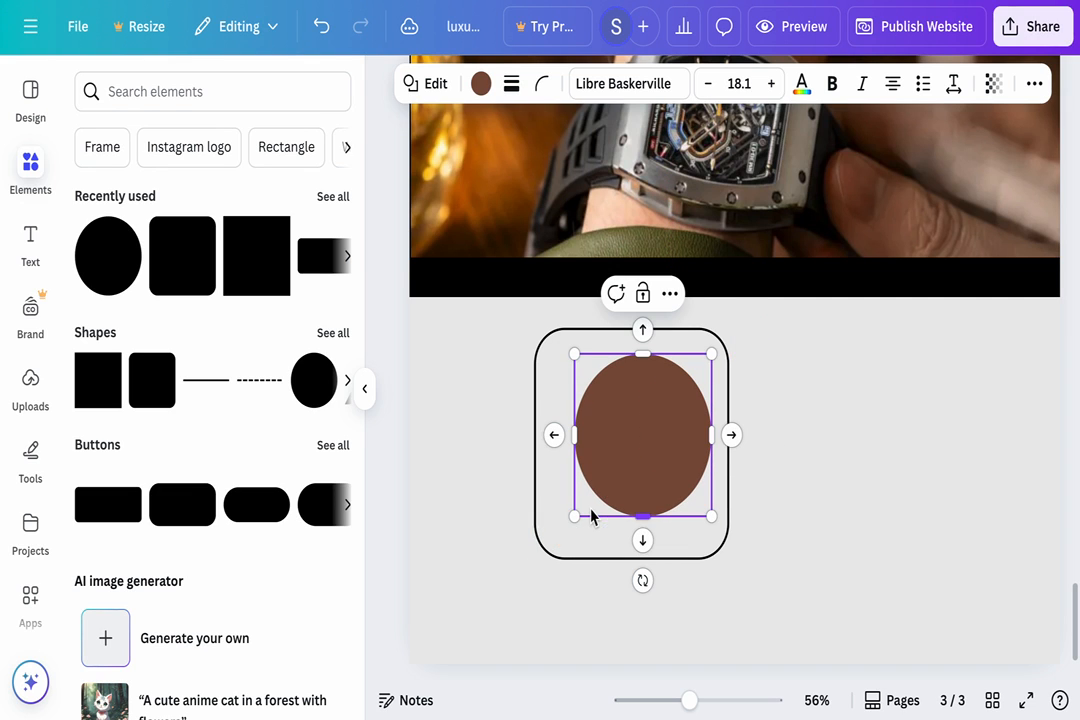
left_click_drag(572, 516, 646, 382)
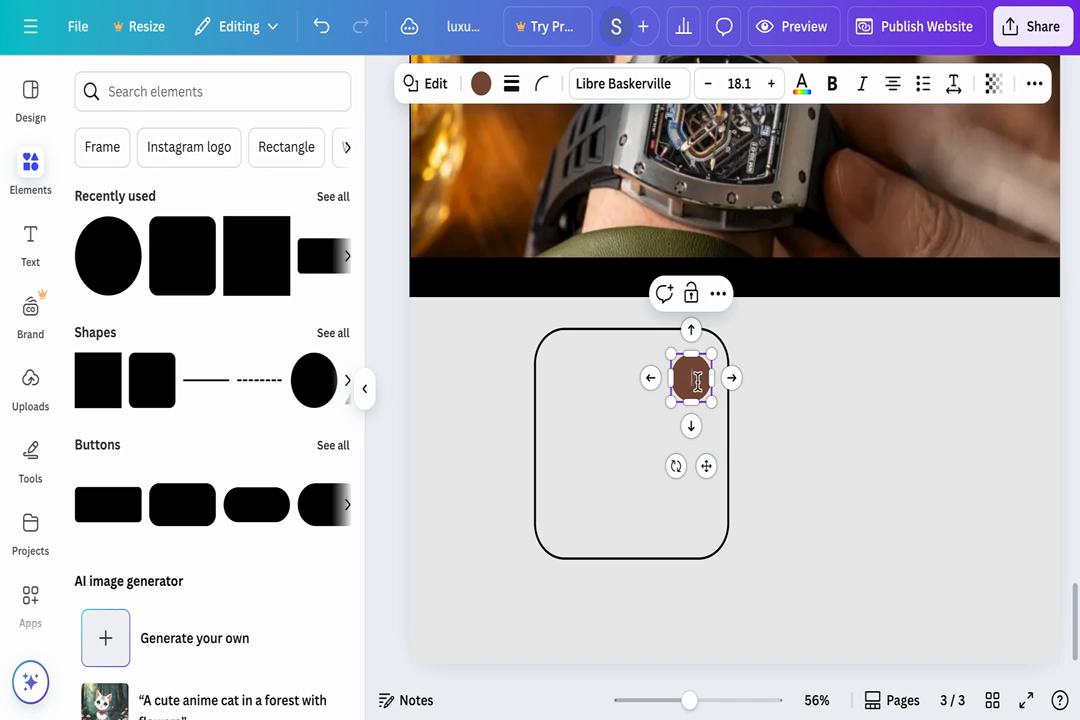
left_click_drag(717, 404, 705, 400)
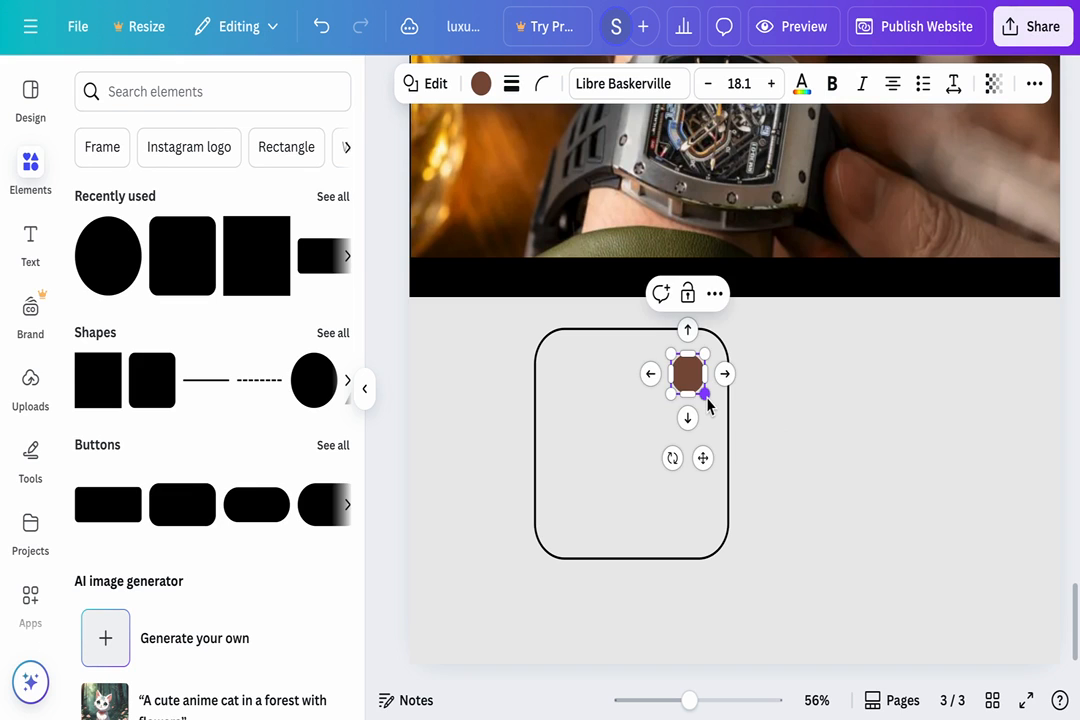
left_click(482, 85)
left_click(172, 232)
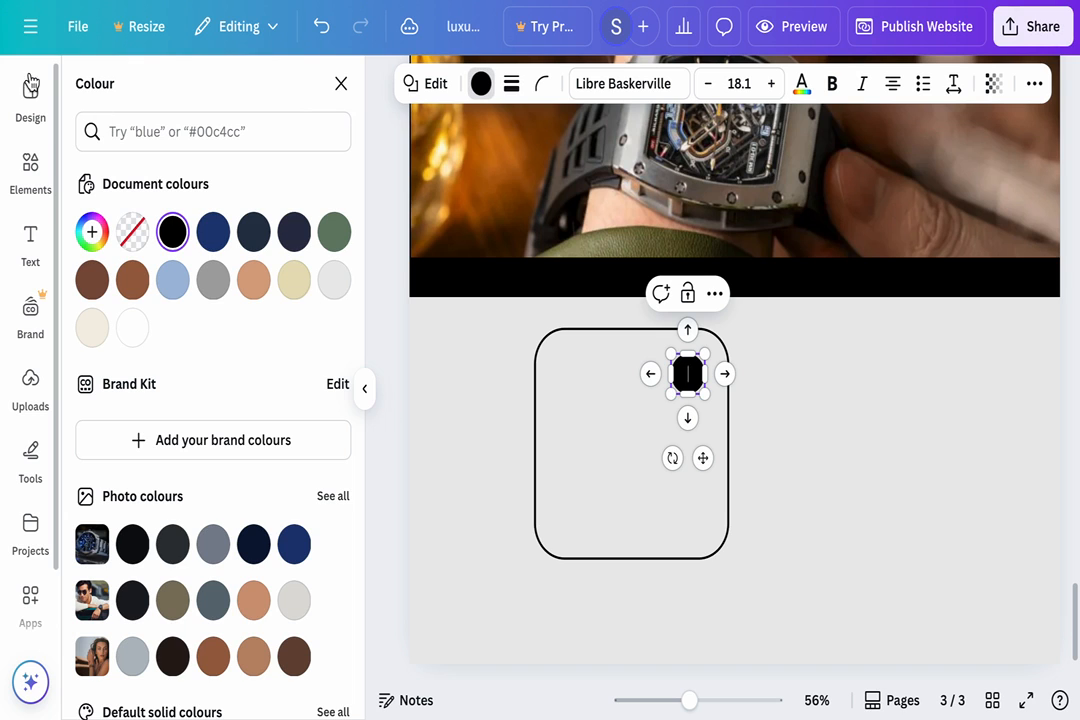
- Add a second small black circle and place it at the centre of the rounded rectangle
left_click(35, 258)
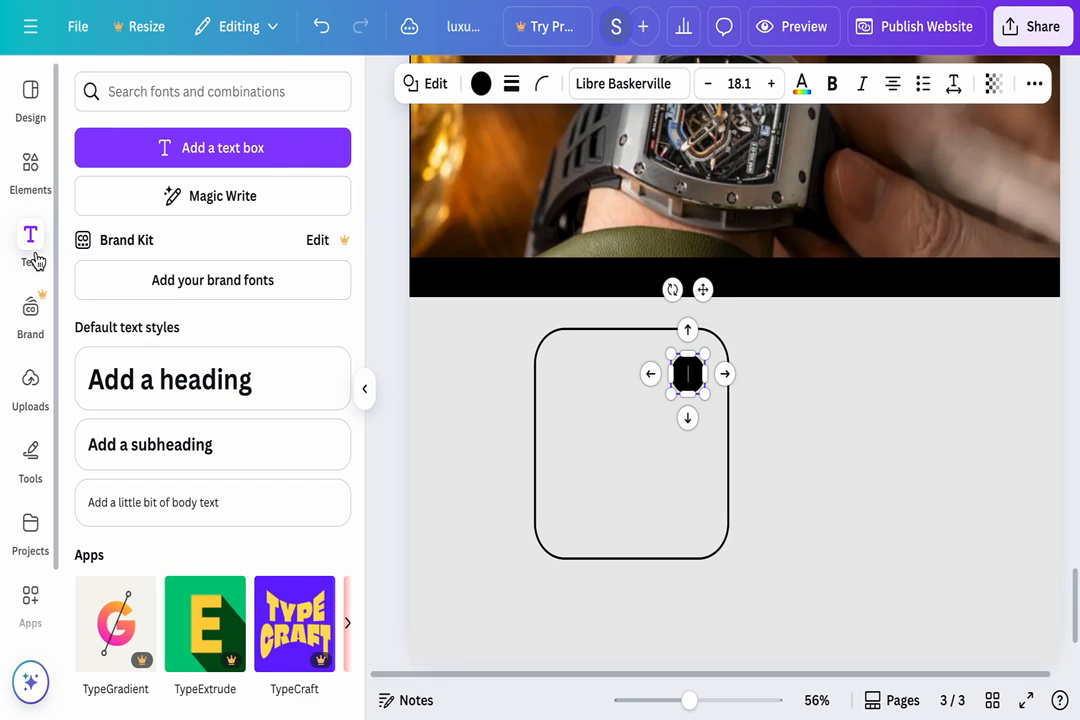
left_click(31, 186)
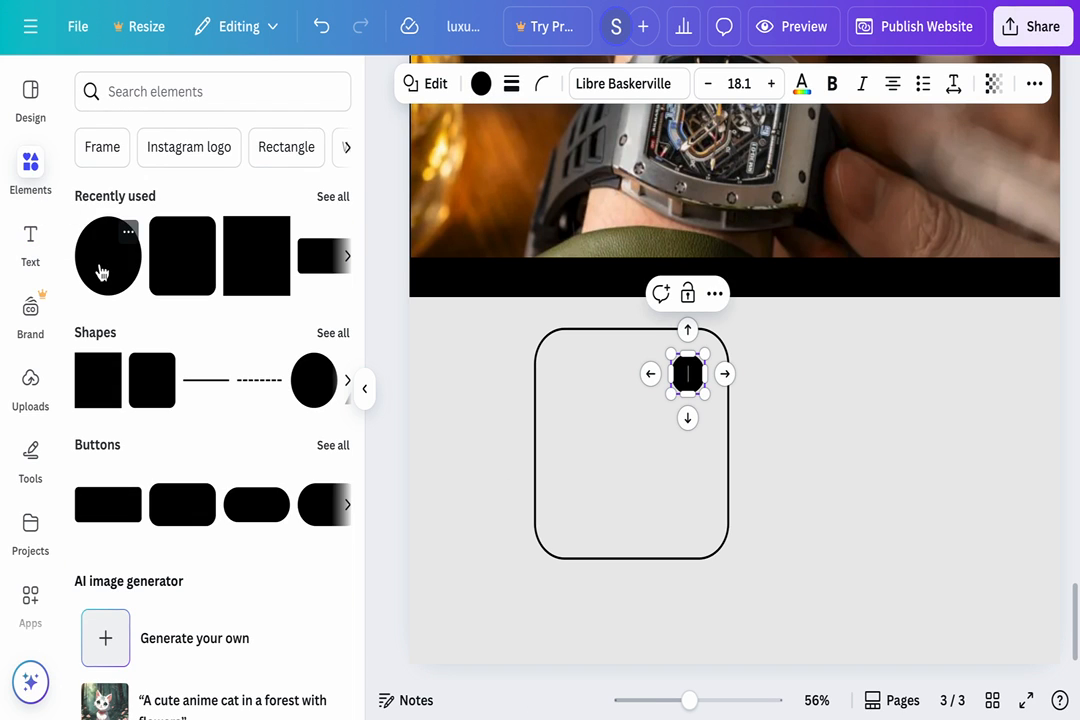
left_click(101, 272)
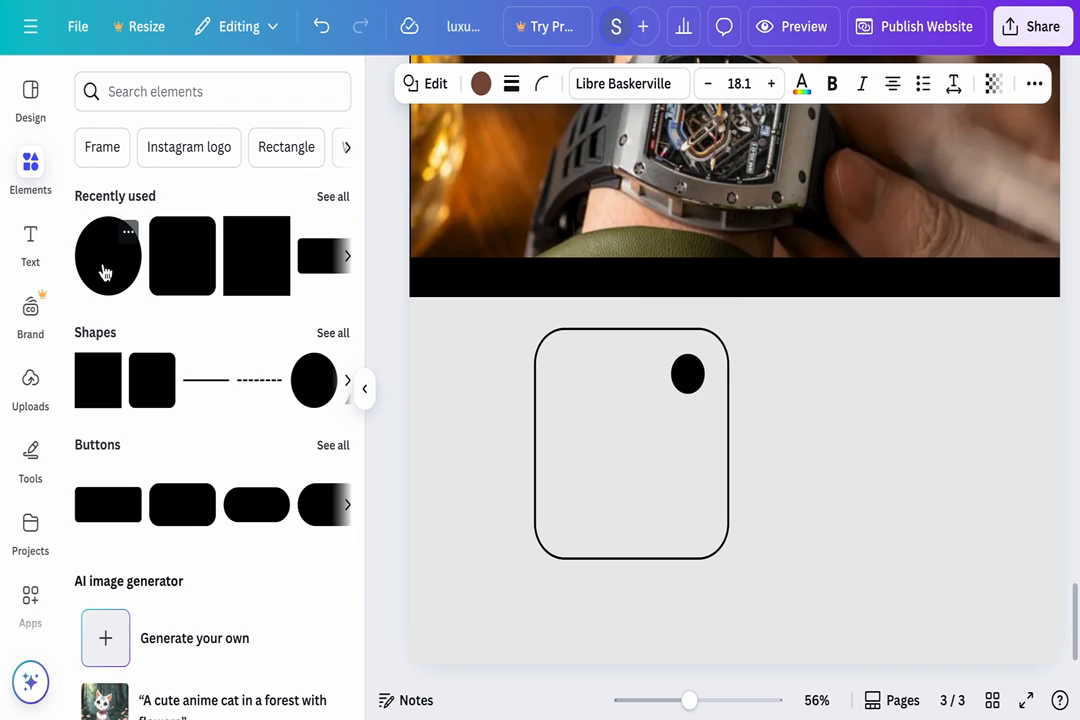
left_click(688, 375)
left_click_drag(693, 383, 637, 448)
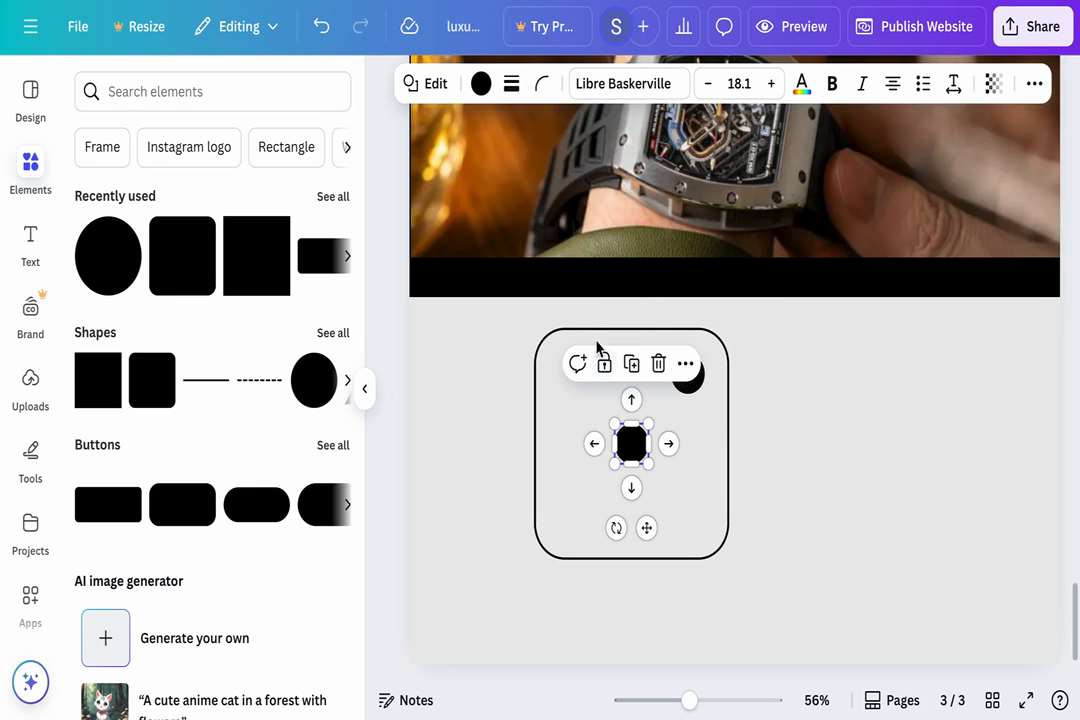
- Give the centre circle a solid outline with stroke weight 4 and set its fill to no colour
left_click(545, 86)
left_click(543, 86)
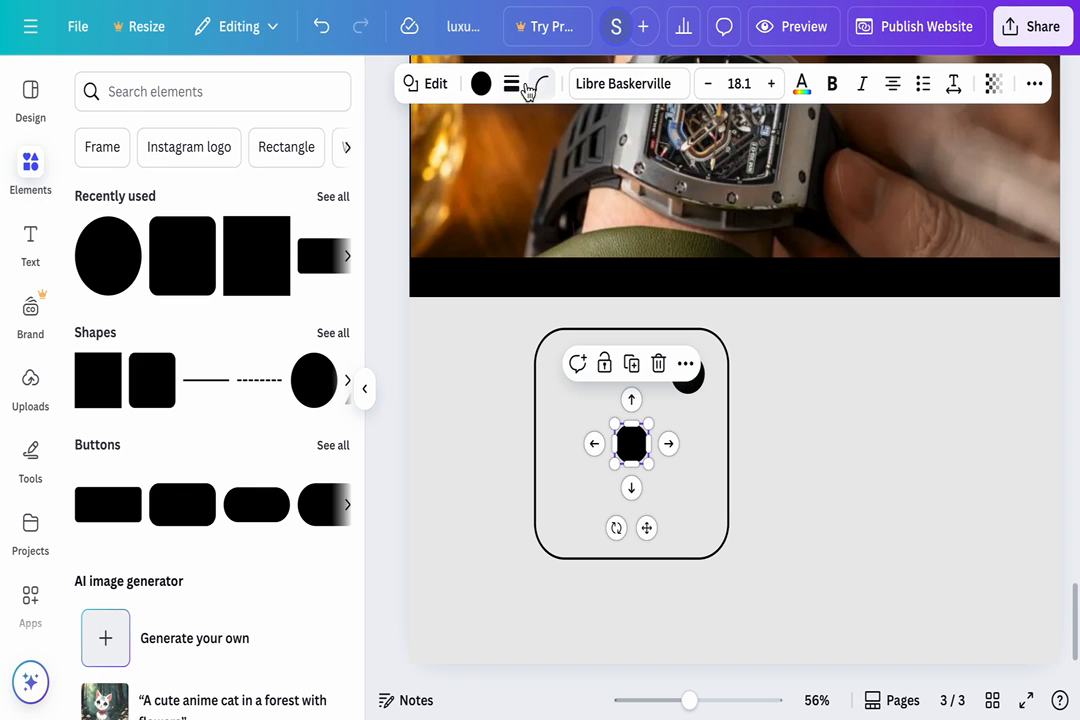
left_click(513, 86)
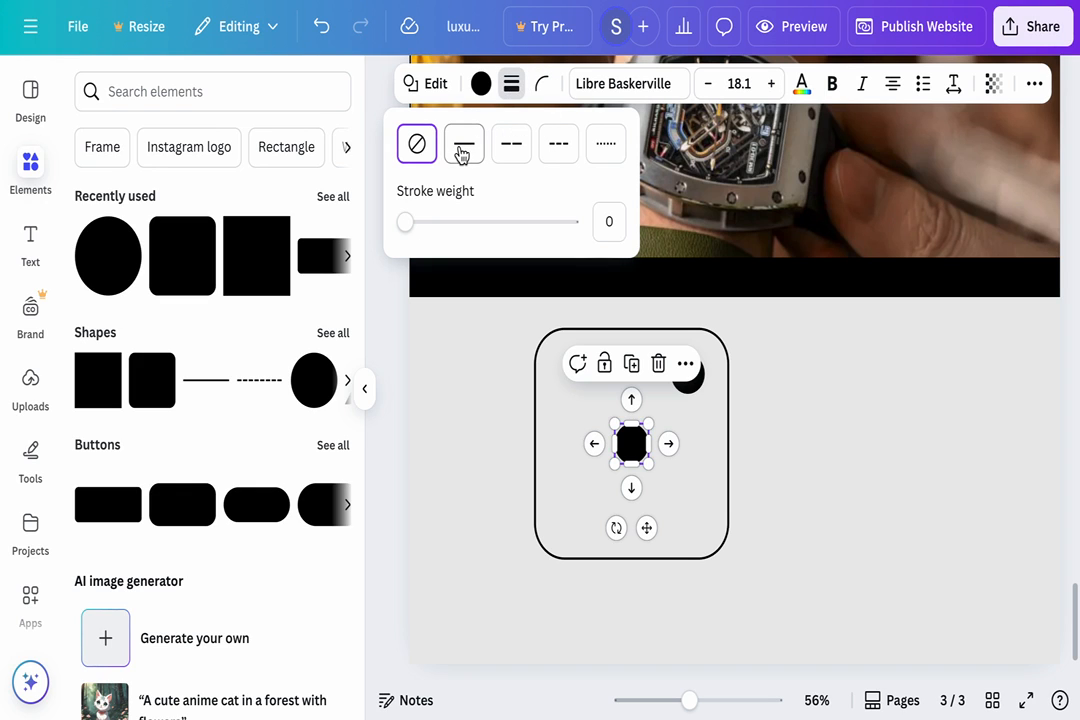
left_click(463, 150)
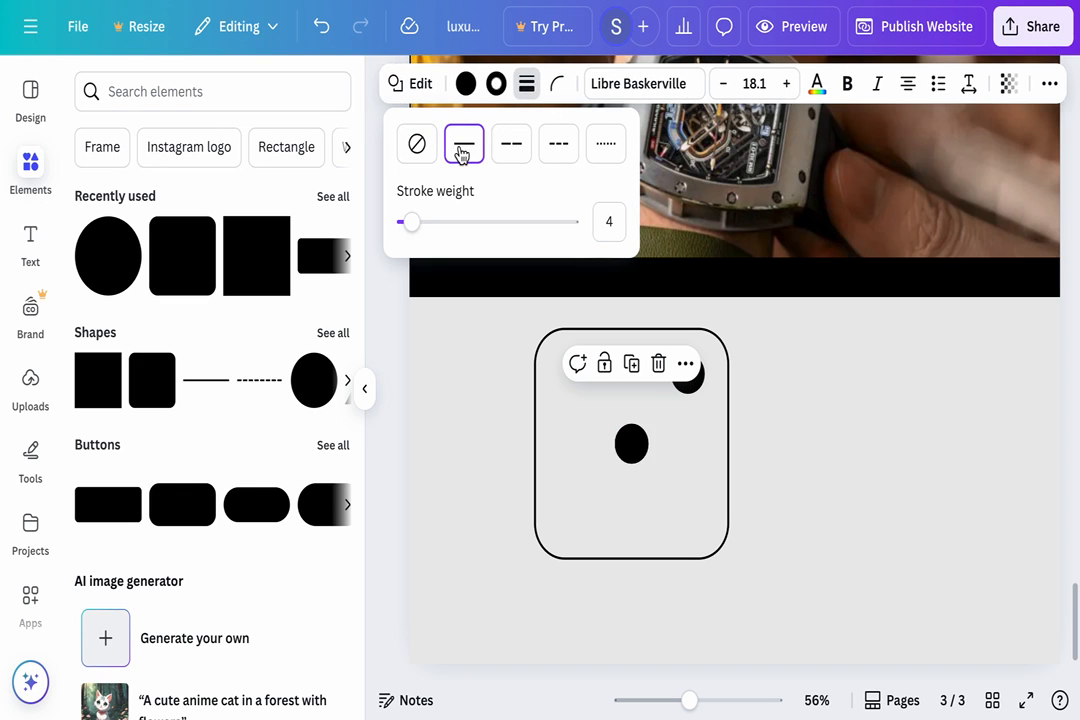
left_click(464, 88)
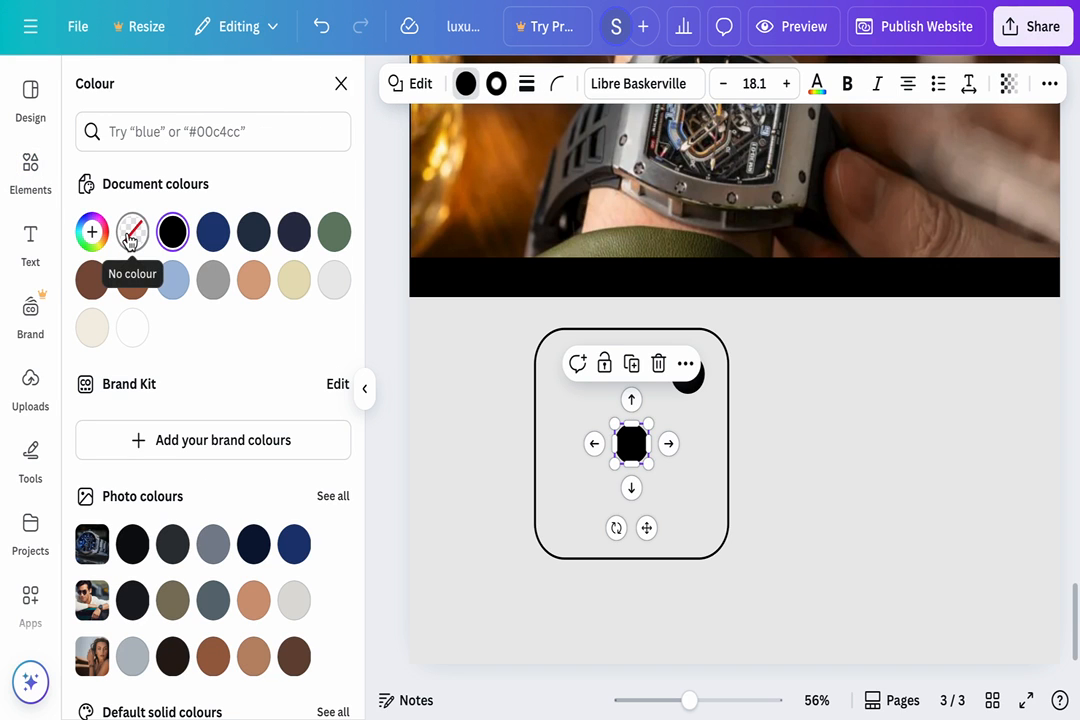
left_click(131, 234)
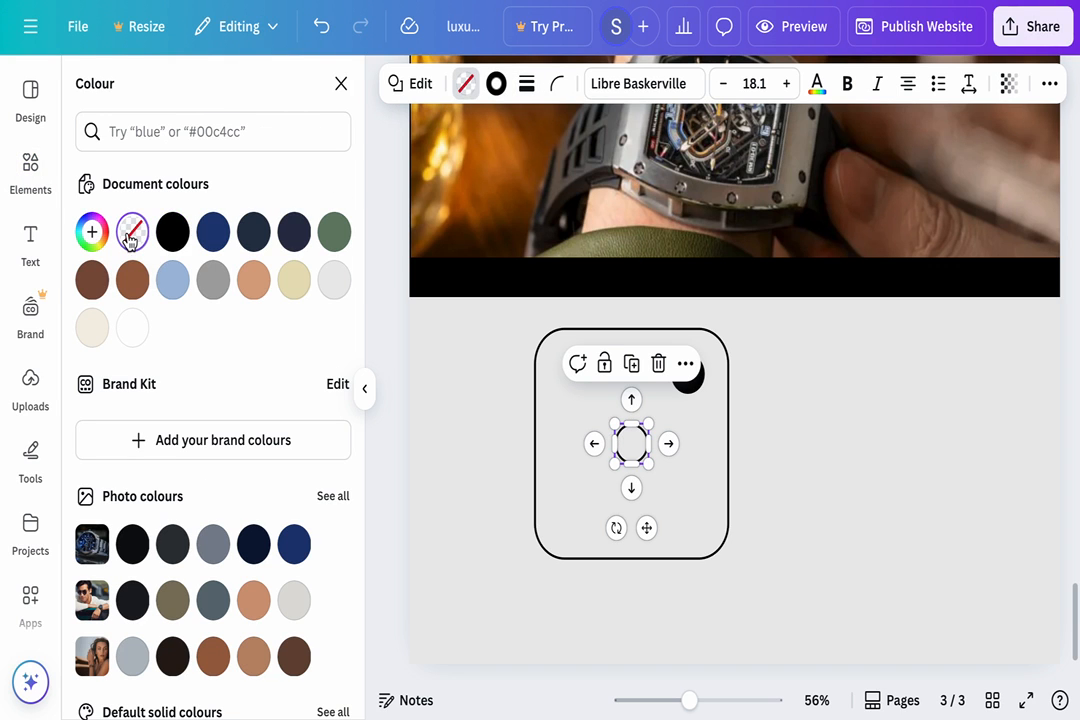
- Enlarge the outlined circle to about half the rounded rectangle's width and centre it inside the rectangle
left_click(616, 427)
left_click_drag(616, 427, 570, 384)
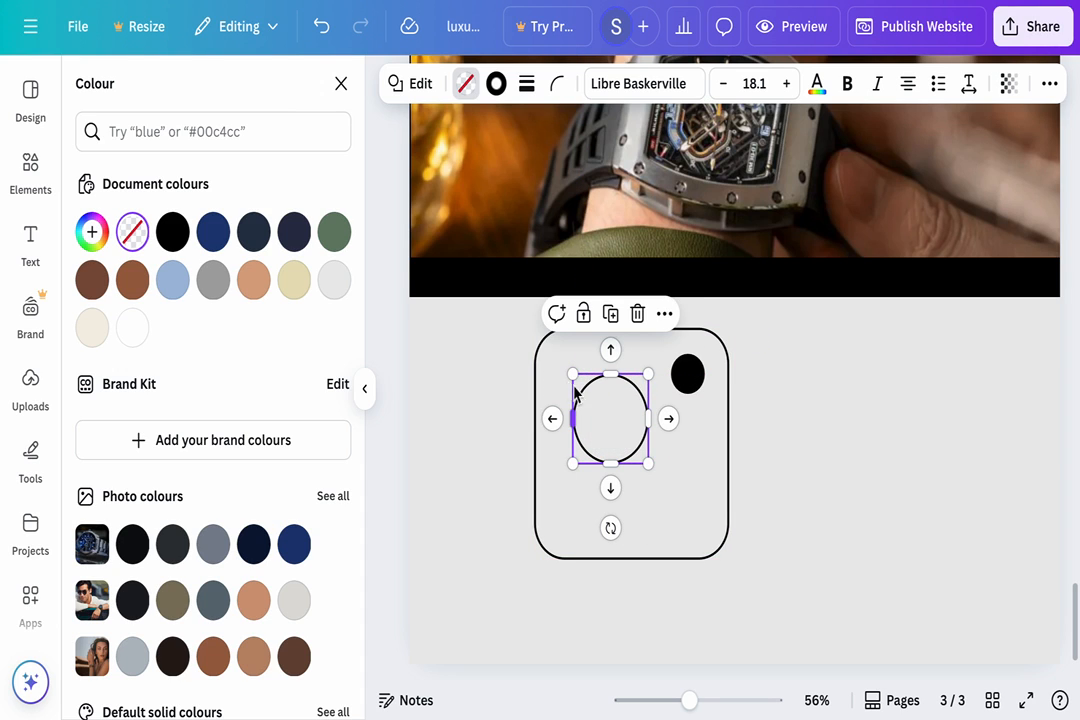
left_click(670, 473)
left_click(619, 436)
left_click(650, 464)
mouse_move(659, 470)
left_mouse_down()
mouse_move(680, 499)
mouse_move(658, 474)
left_mouse_up()
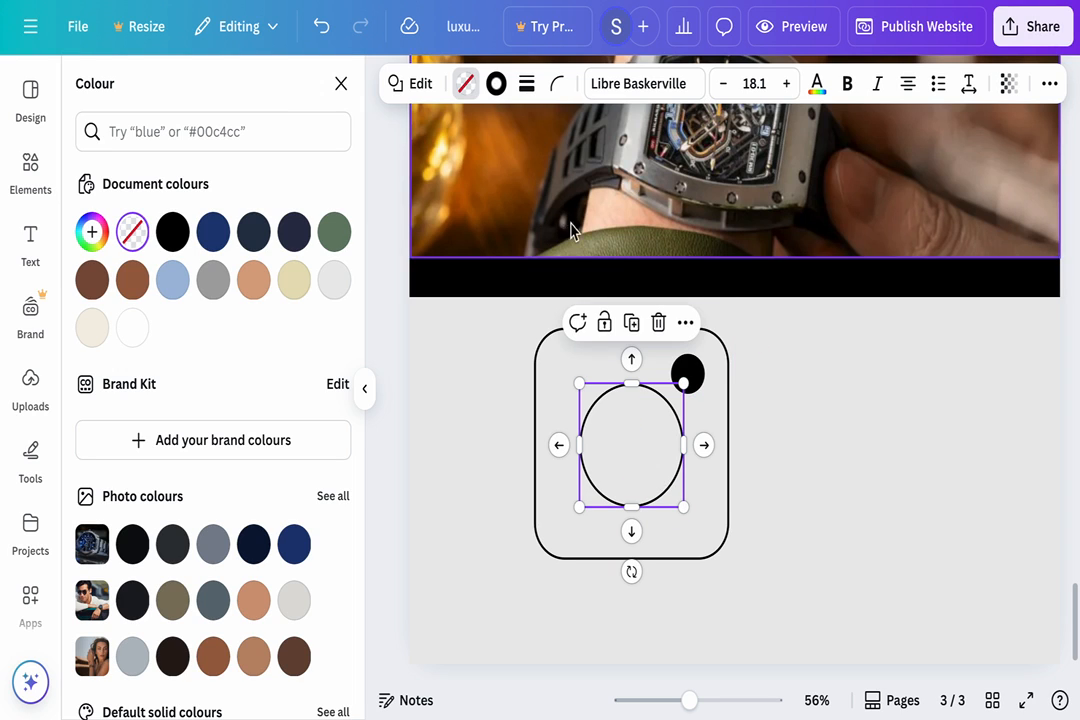
- Thicken the centre circle's outline to a stroke weight of 24
left_click(527, 84)
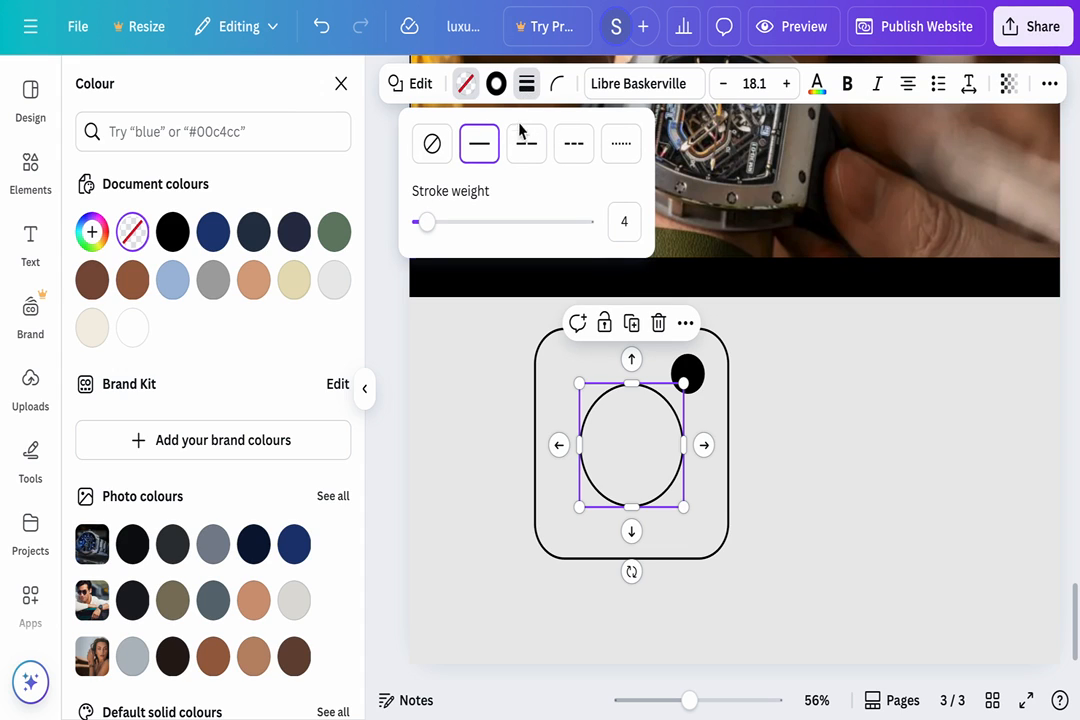
left_click(430, 223)
mouse_move(433, 228)
left_mouse_down()
mouse_move(472, 229)
mouse_move(463, 240)
left_mouse_up()
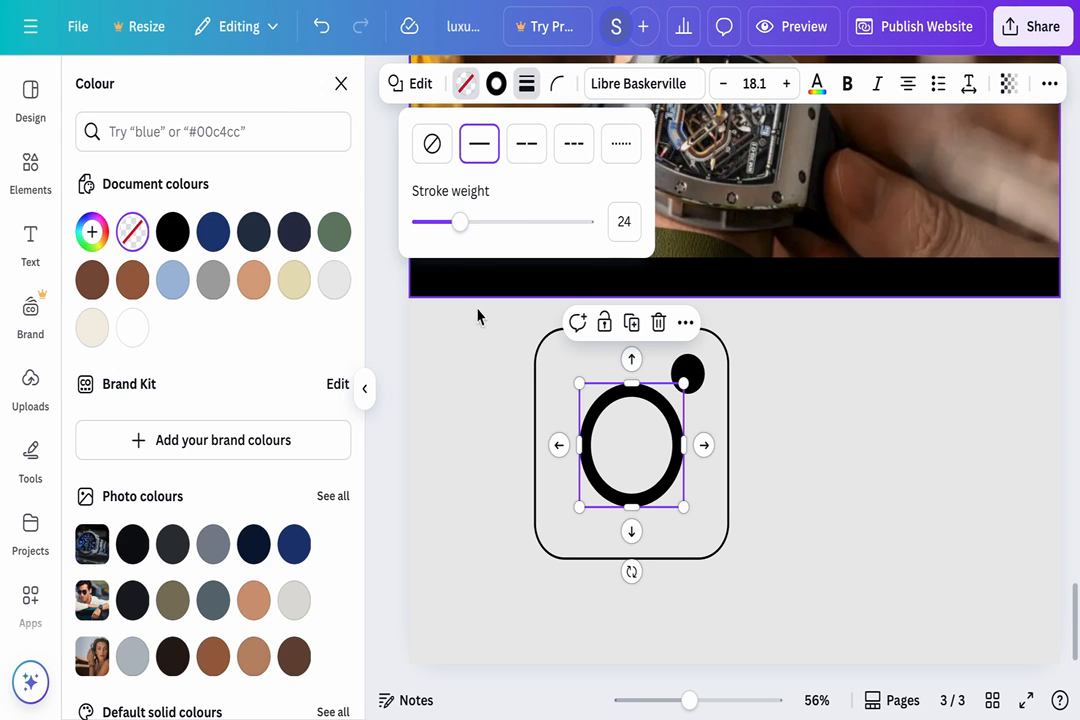
- Thicken the rounded rectangle's outline to a stroke weight of 25
left_click(540, 372)
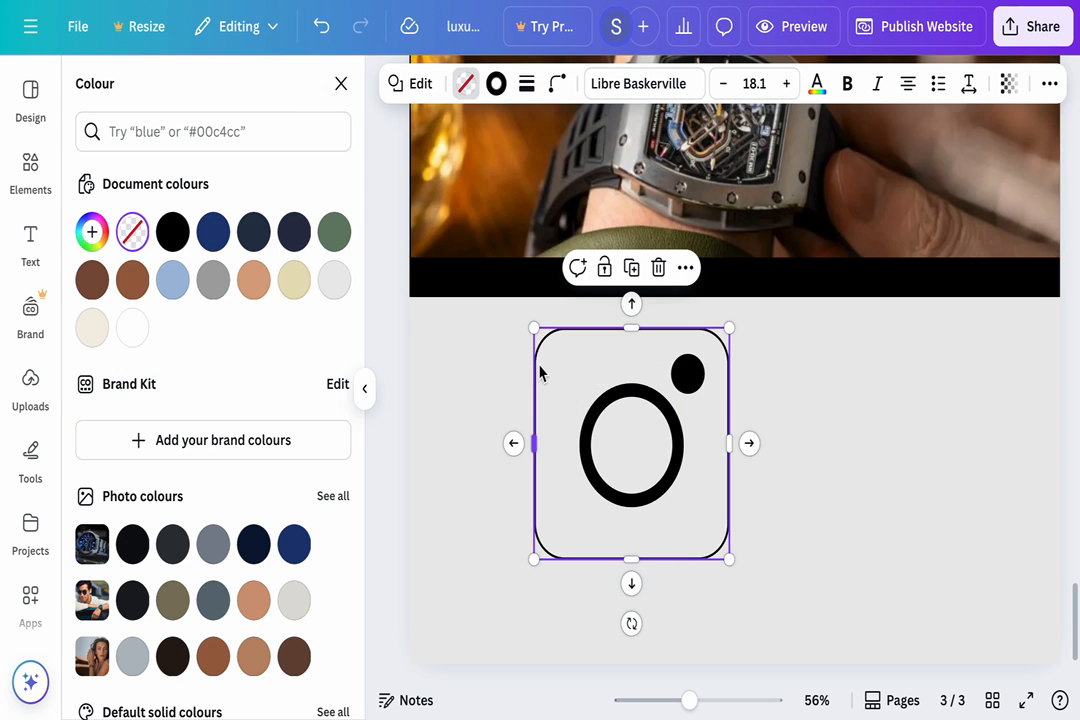
left_click(496, 84)
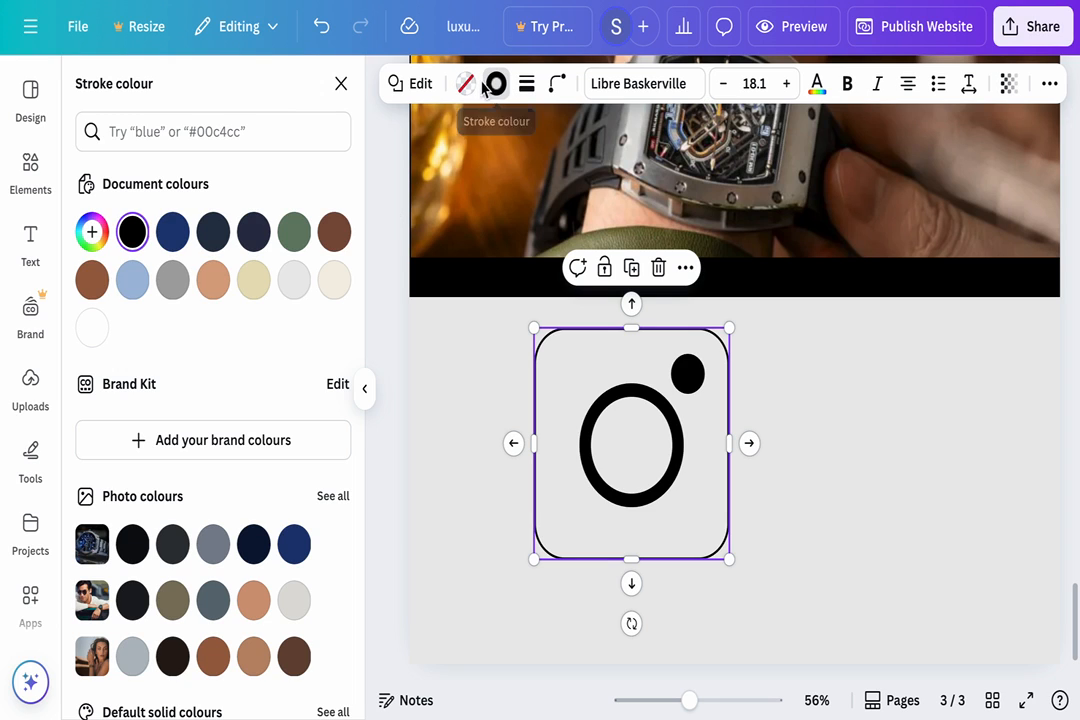
left_click(527, 88)
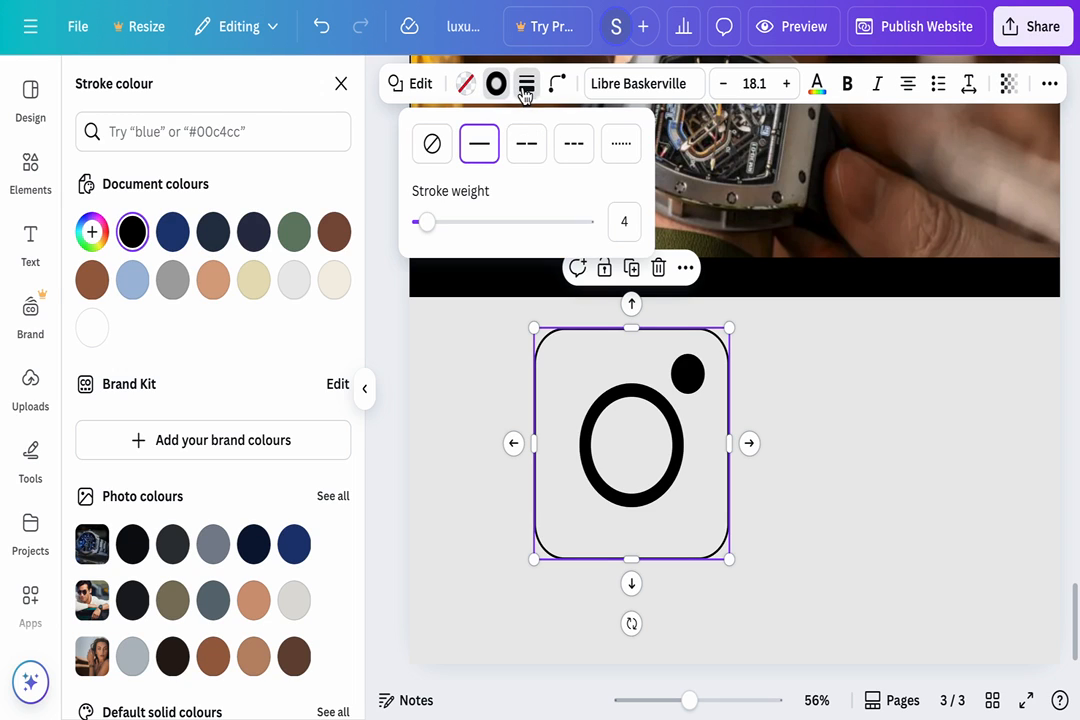
left_click_drag(430, 224, 463, 224)
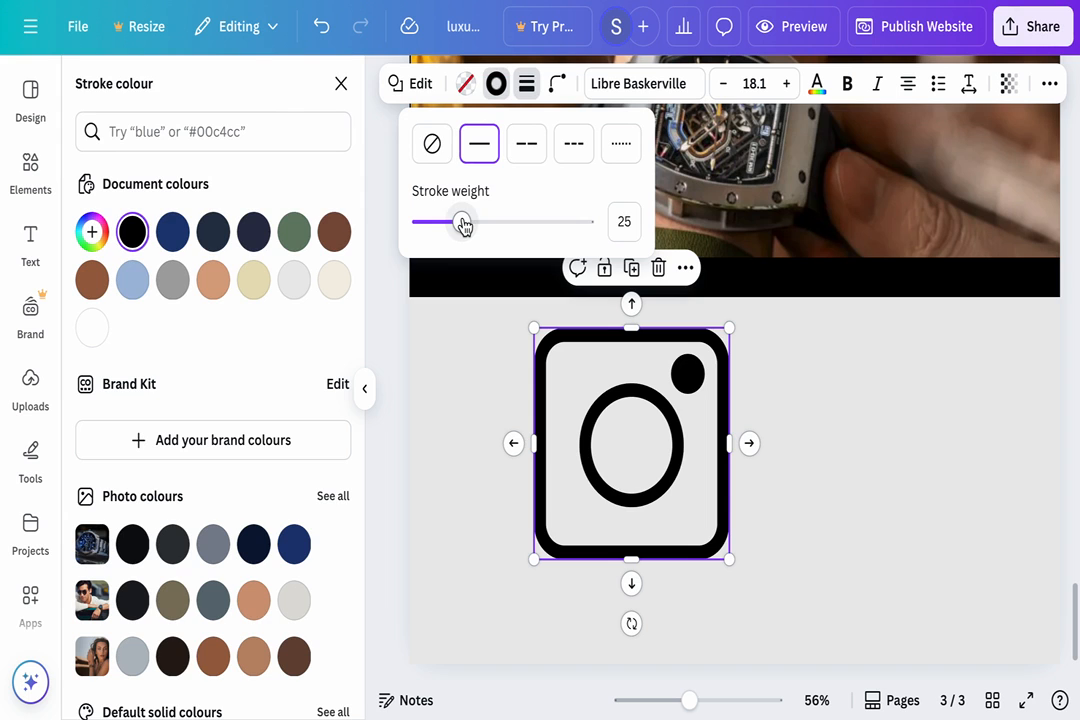
left_click(480, 357)
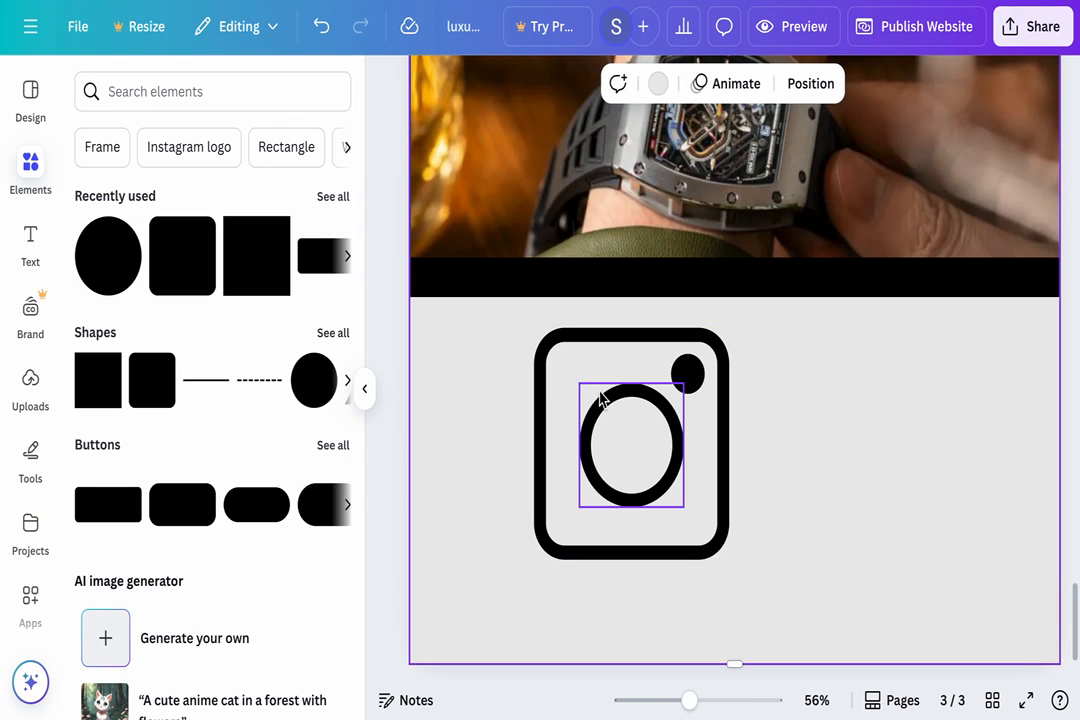
- Group the centre ring, the small dot and the rounded rectangle into one Instagram-style icon
left_click(612, 427)
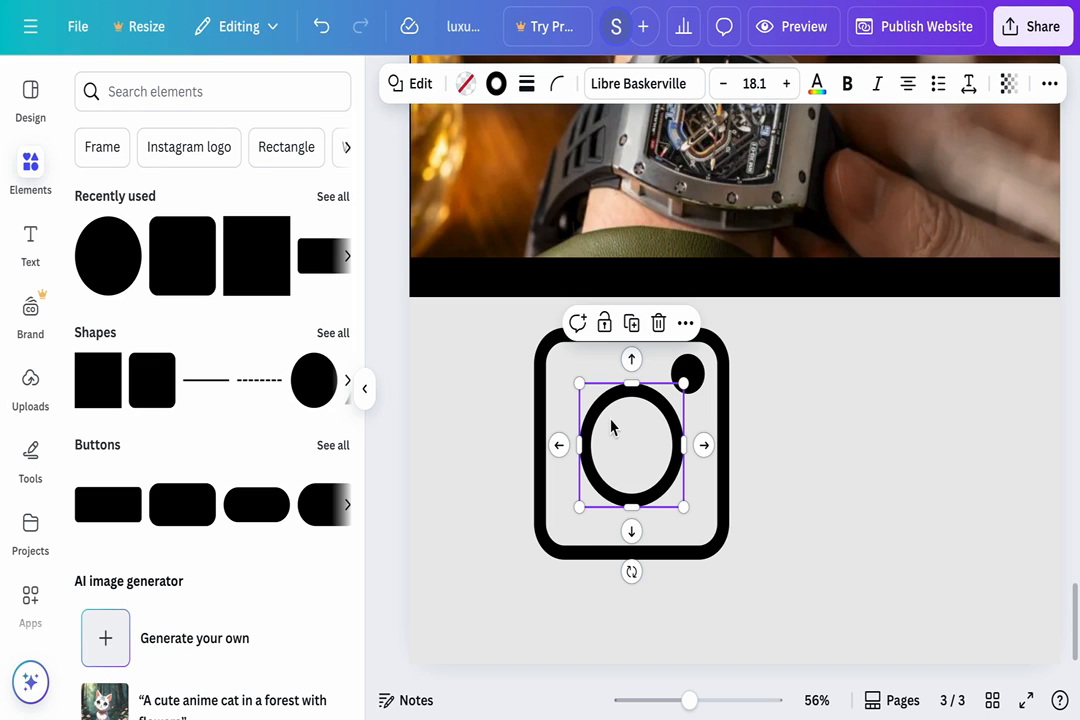
left_click(699, 373, "shift")
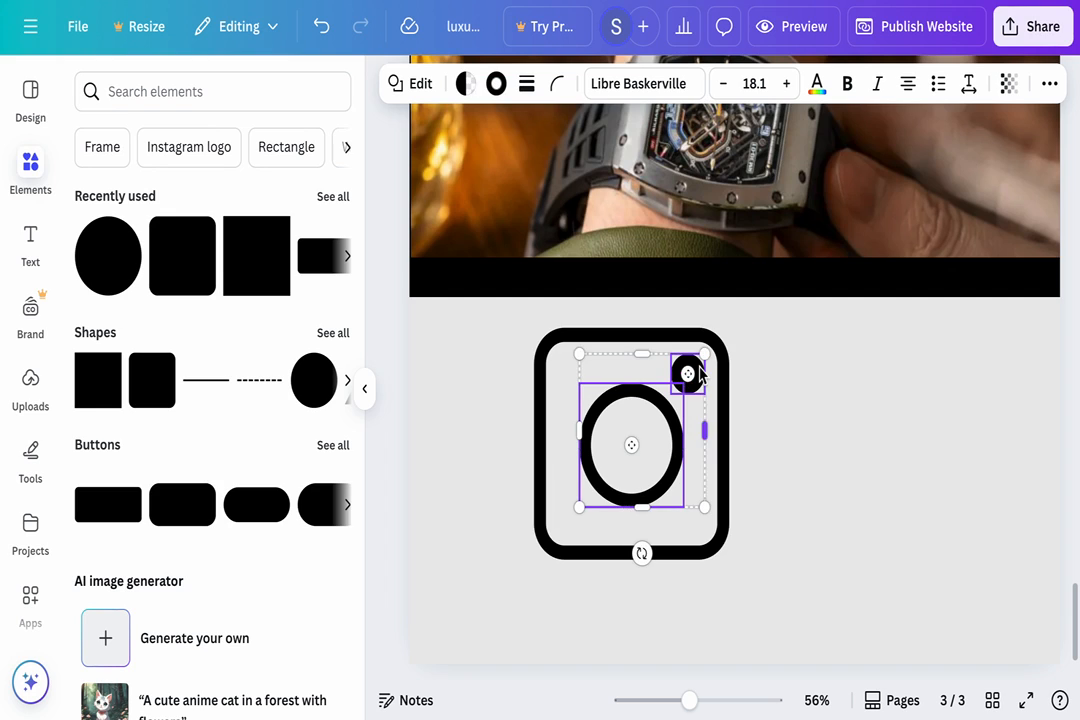
left_click(556, 347, "shift")
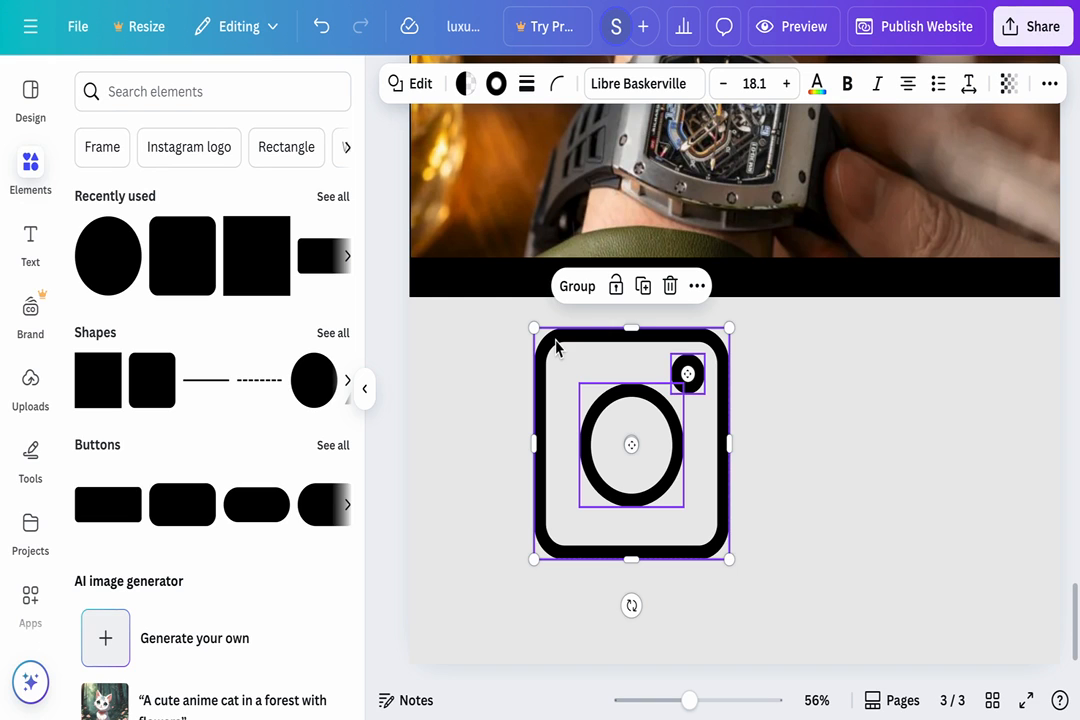
left_click(577, 287)
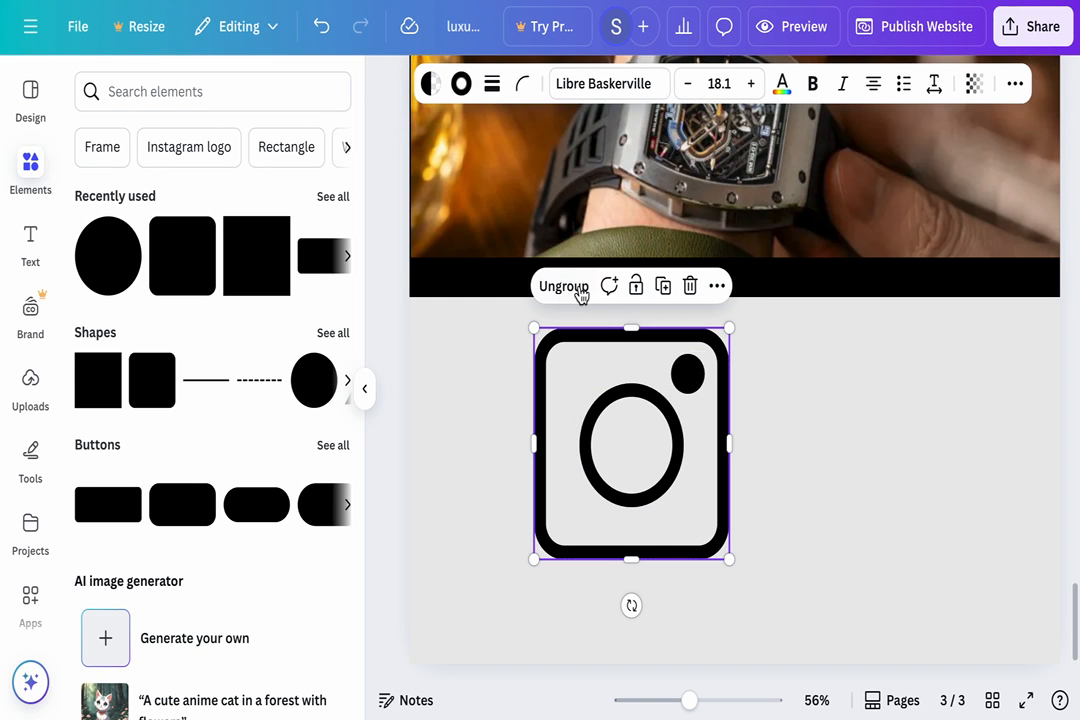
- Move the grouped icon toward the page's left edge and shrink it to a small icon size
left_click_drag(605, 360, 510, 354)
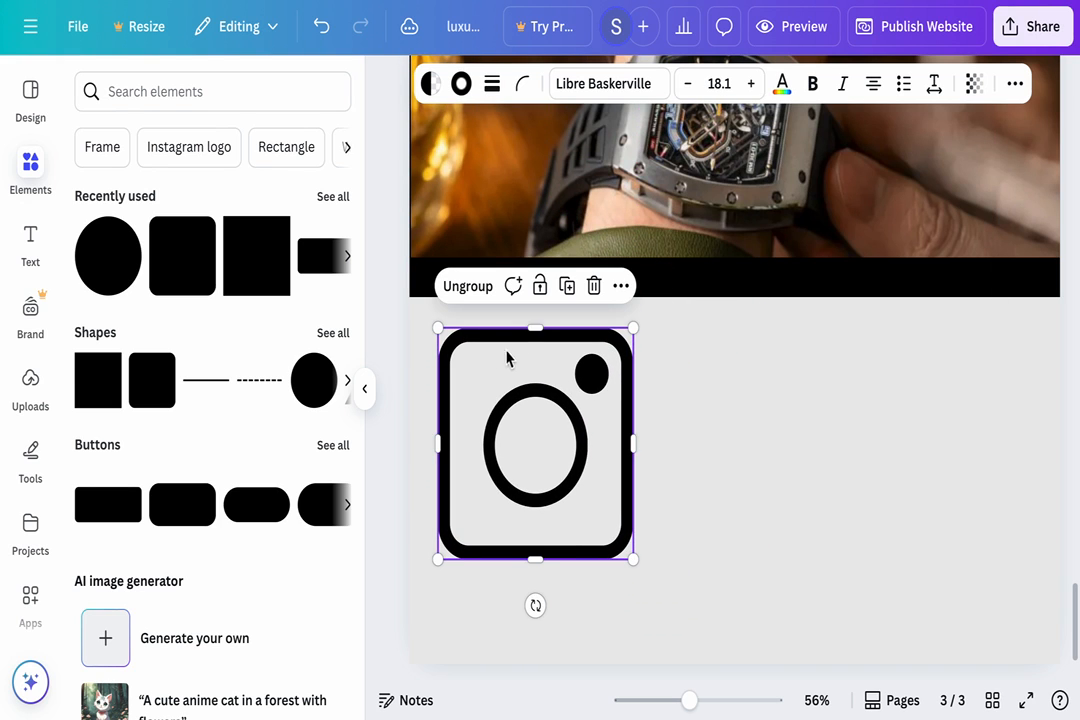
left_click_drag(442, 333, 589, 484)
- Thin the centre ring's outline in the shrunken Instagram-style icon to a stroke weight of 4
left_click(609, 535)
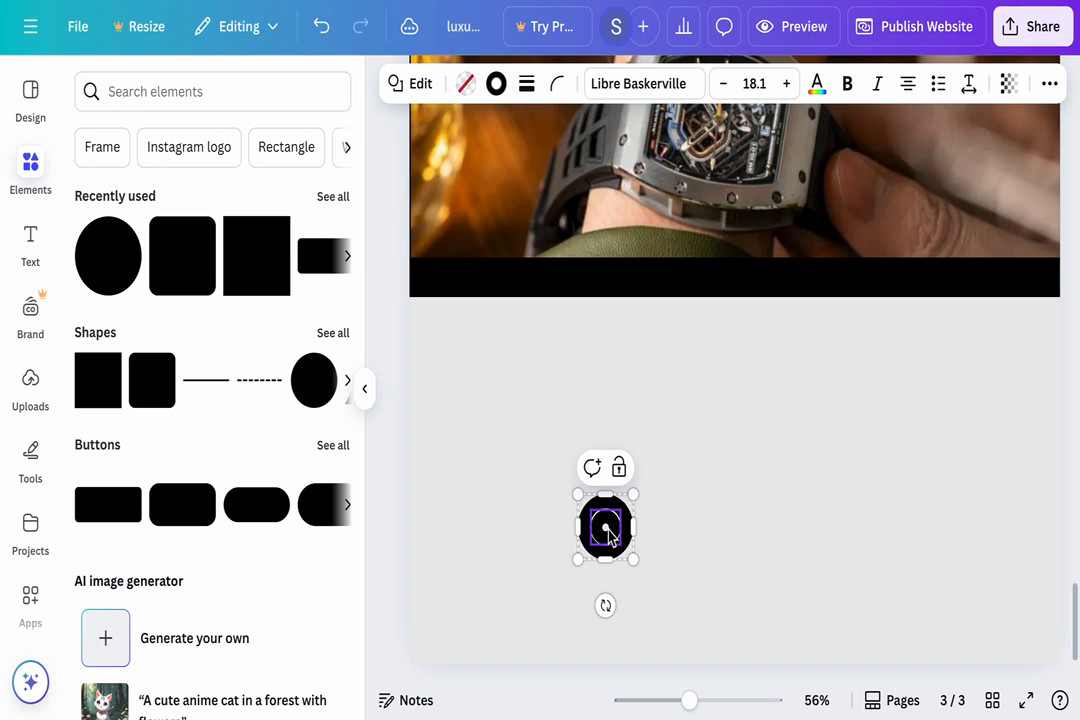
left_click(522, 92)
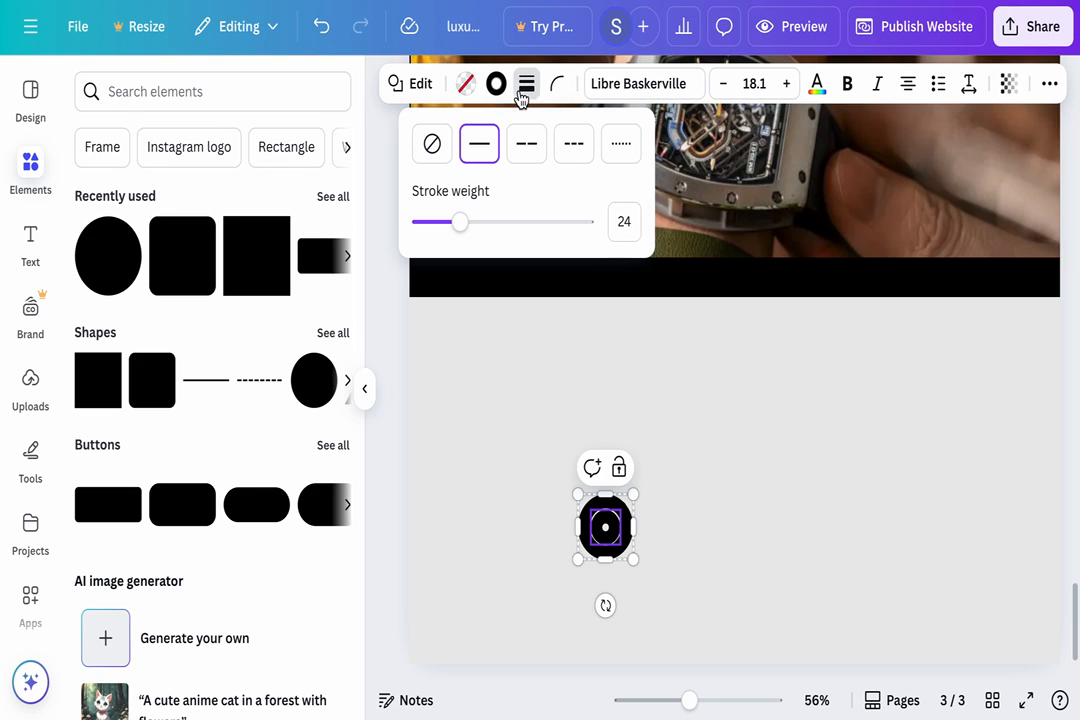
left_click_drag(460, 222, 429, 222)
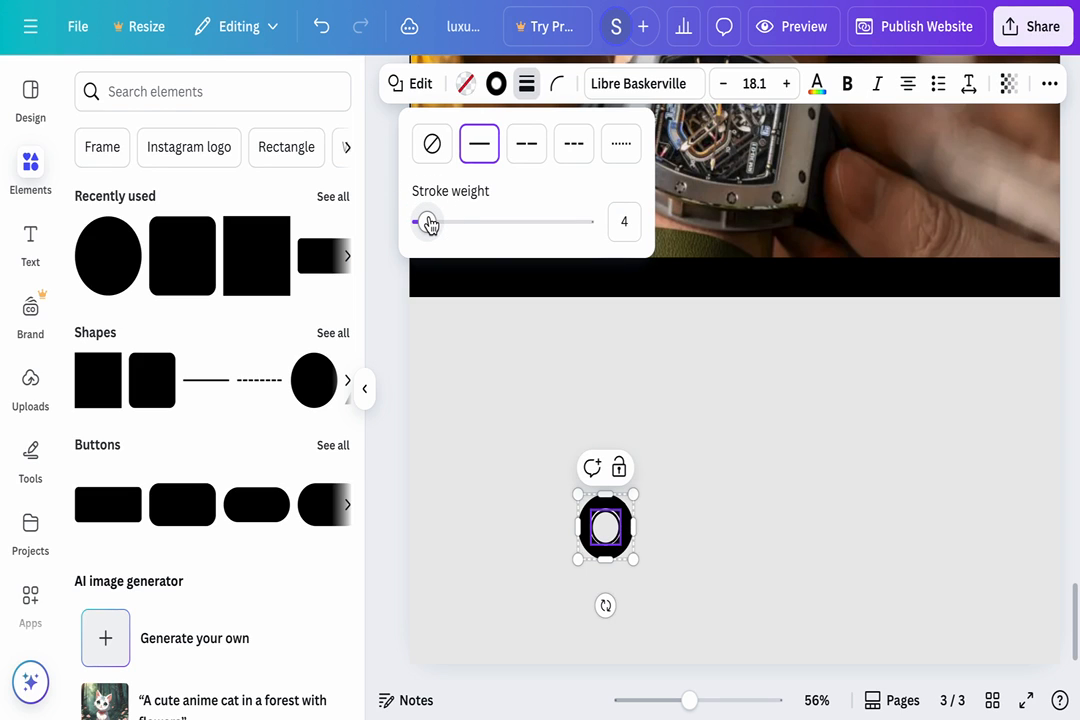
- Thin the rounded rectangle's outline in the icon to a stroke weight of 4
left_click(623, 511)
left_click(595, 507)
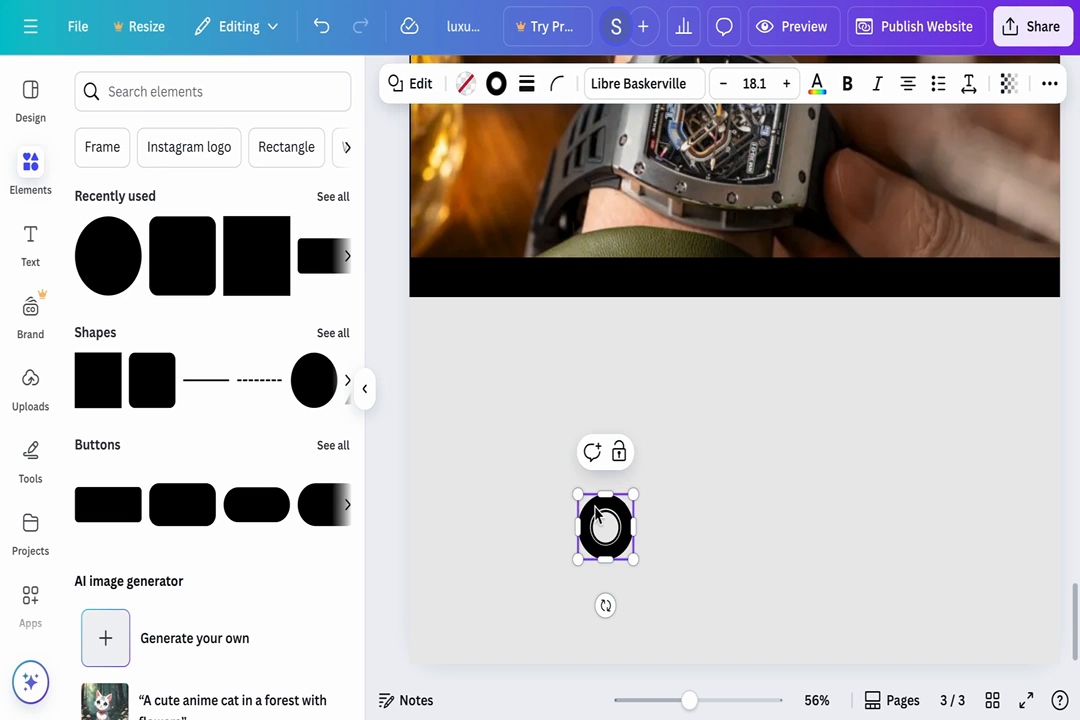
left_click(496, 84)
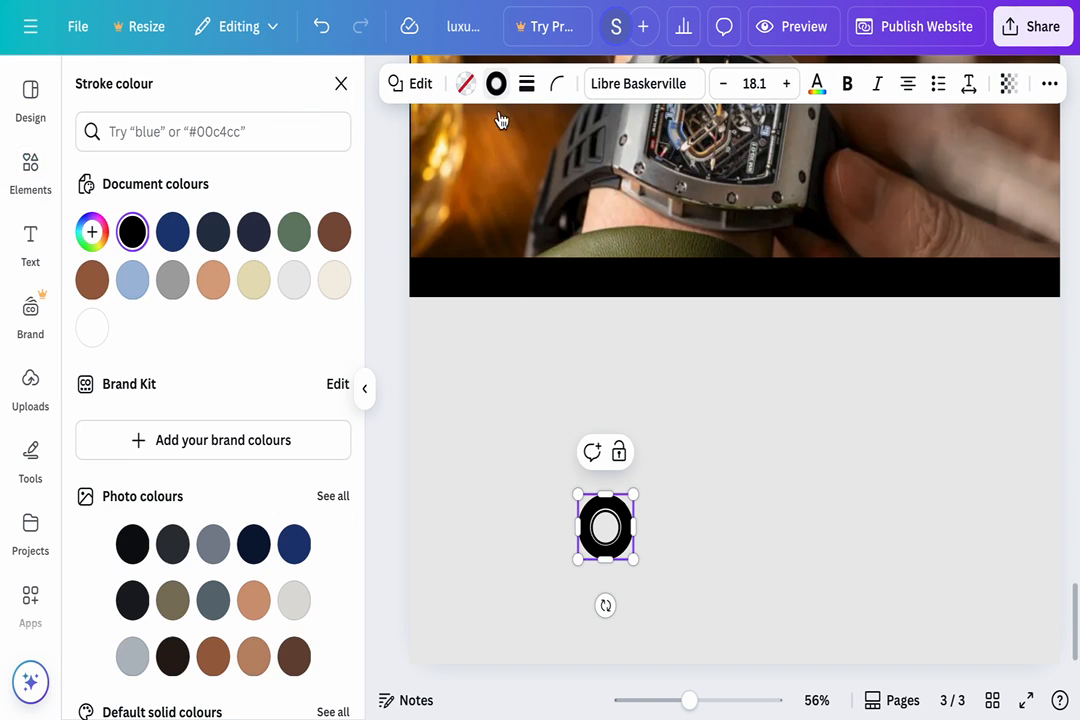
left_click(496, 86)
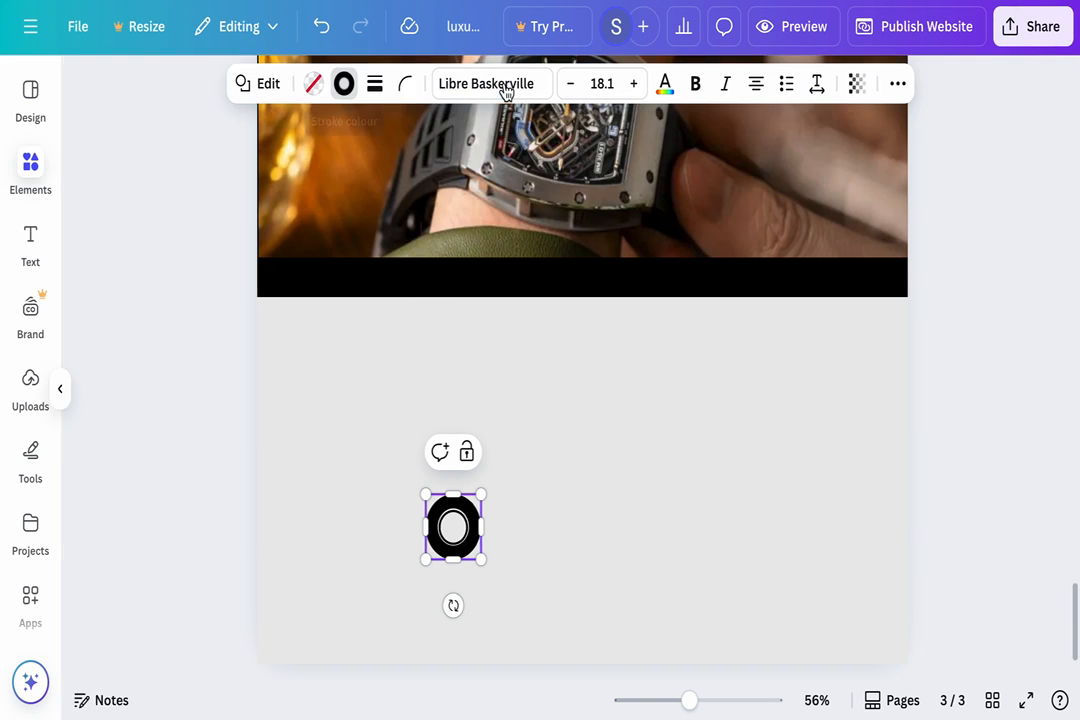
left_click(526, 85)
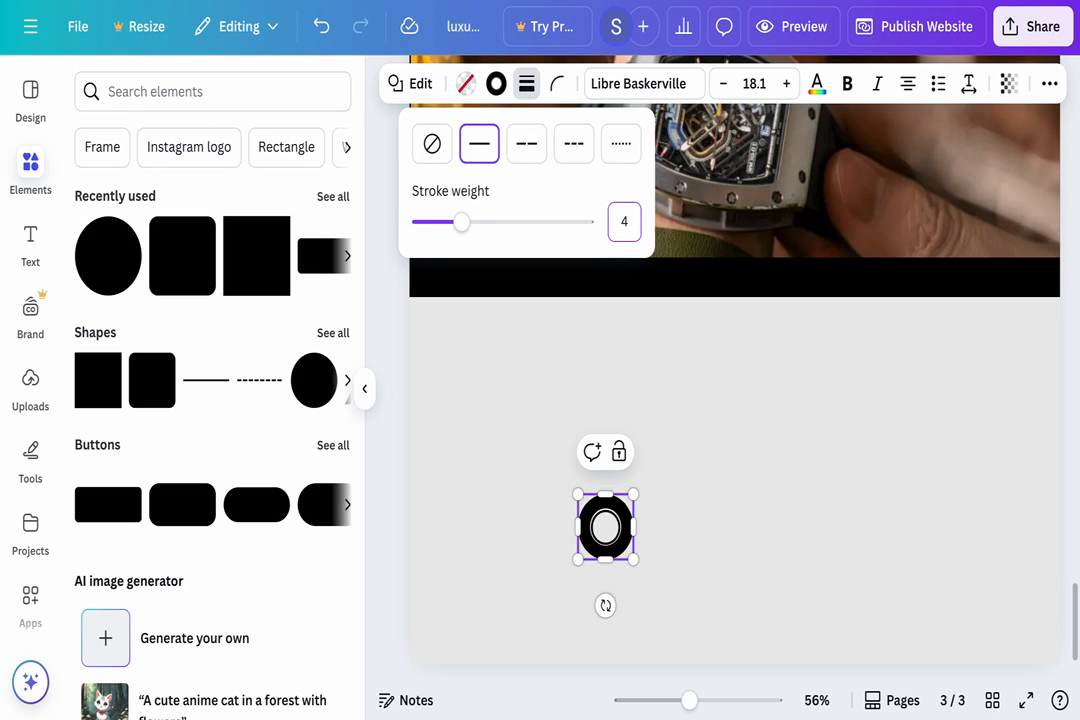
key("Return")
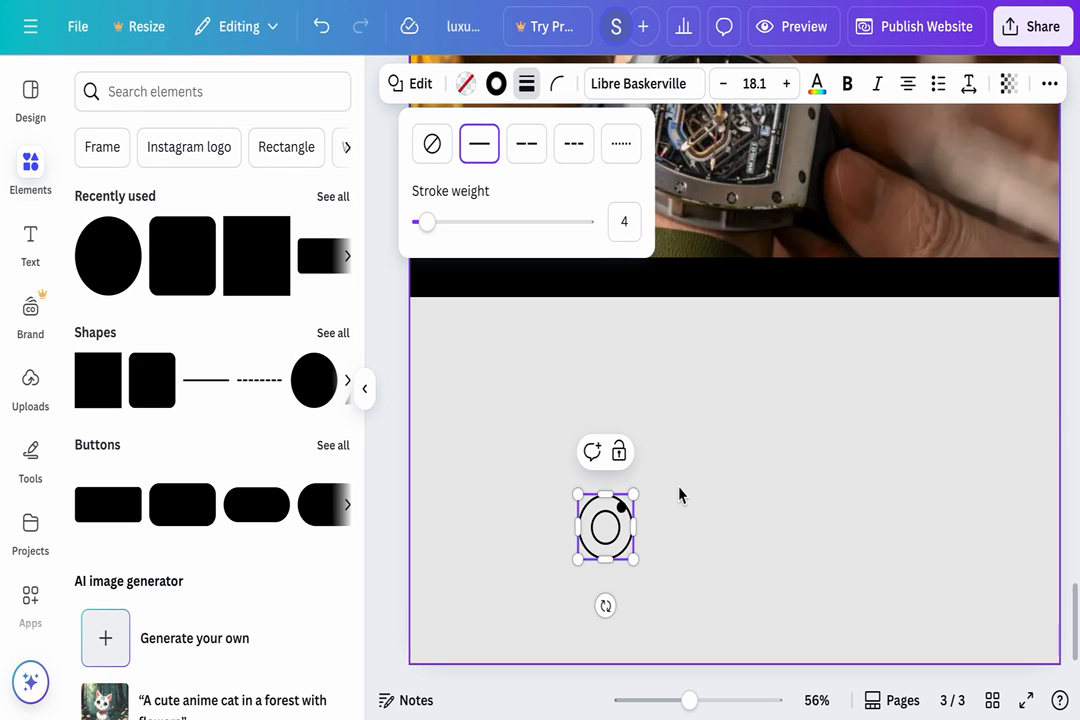
- Set the outer rectangle's corner rounding to 28 and make its outline slightly thicker
left_click(559, 85)
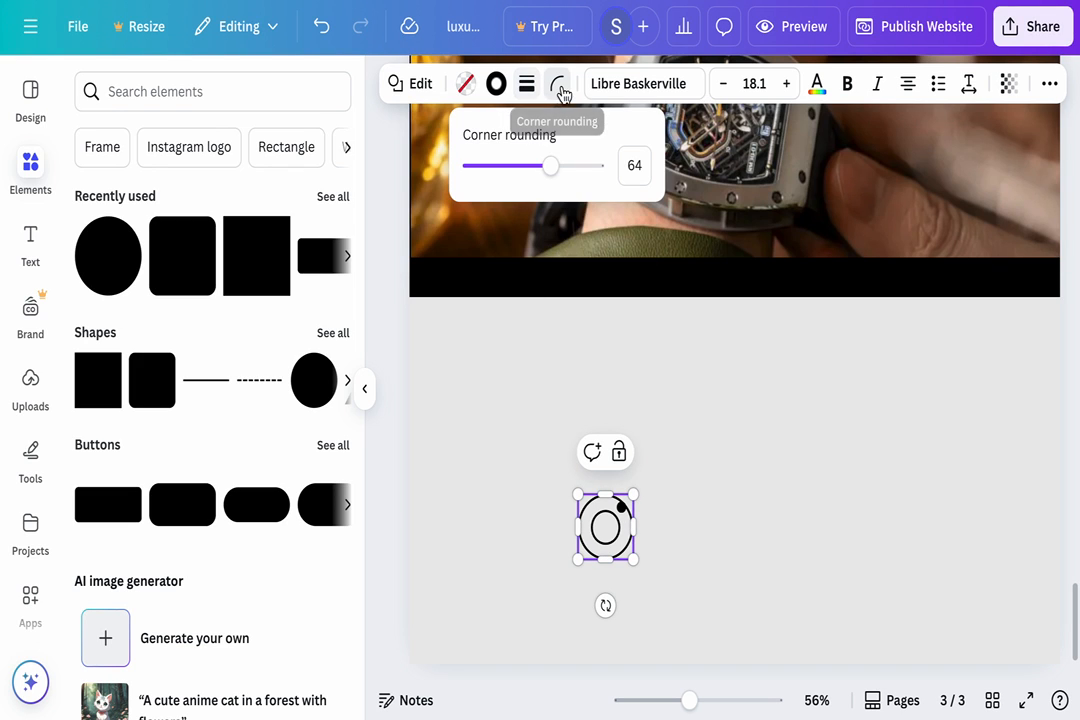
left_click_drag(550, 166, 506, 168)
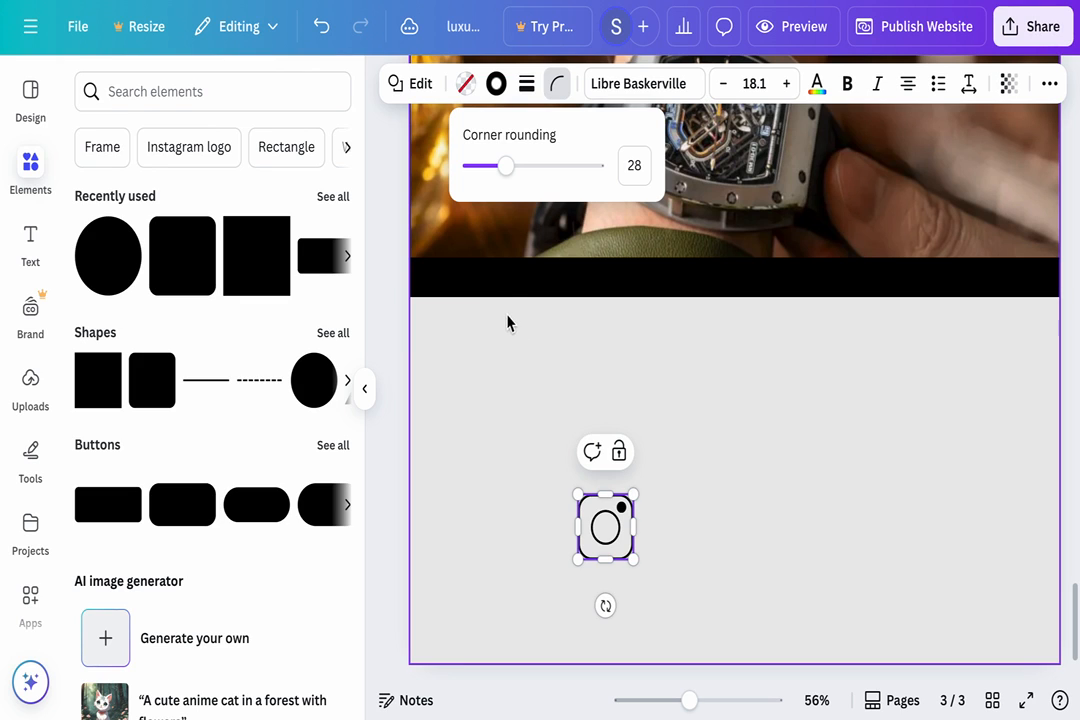
left_click(525, 86)
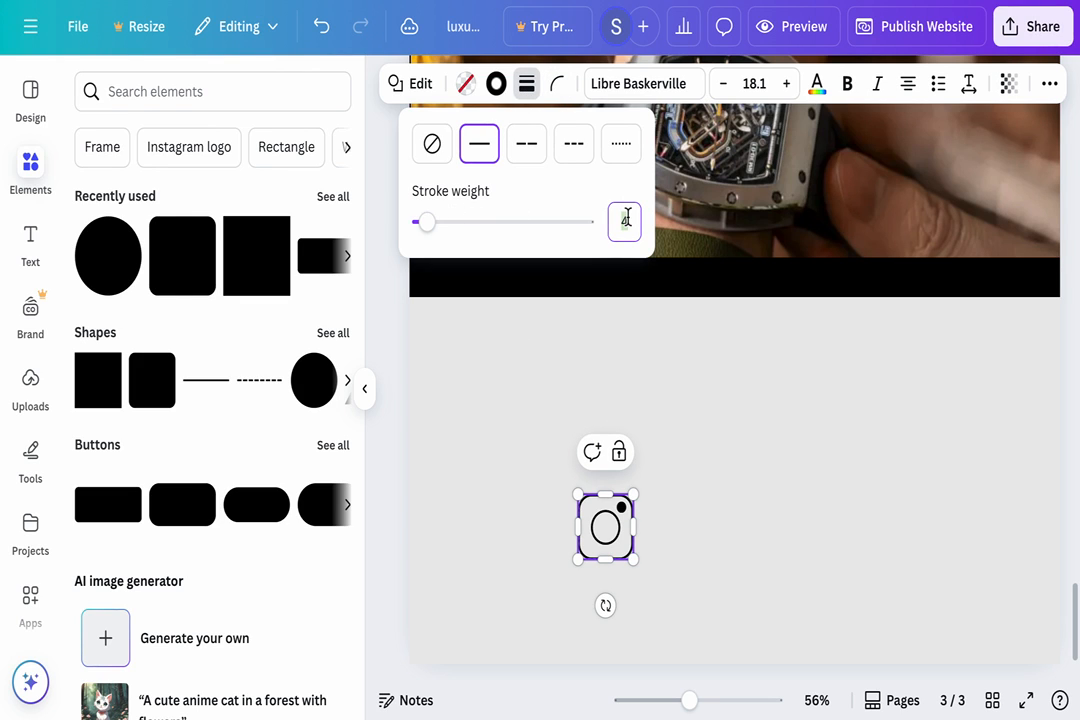
key("Return")
- Thicken the centre ring's outline to a stroke weight of 6
left_click(611, 531)
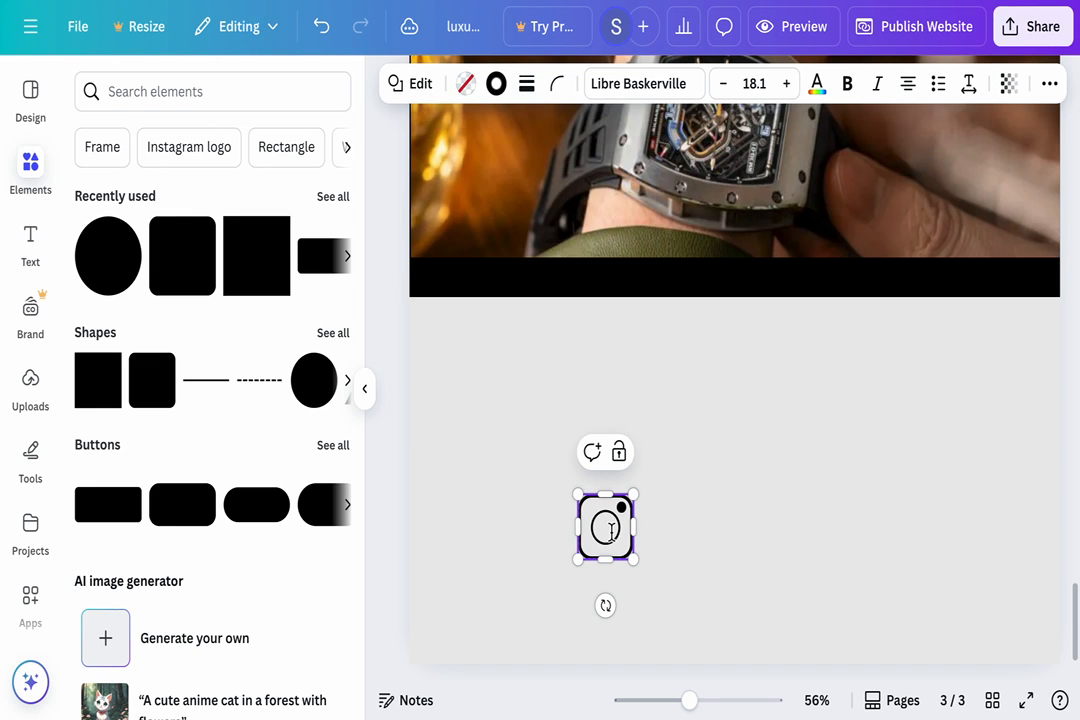
left_click(668, 539)
left_click(605, 540)
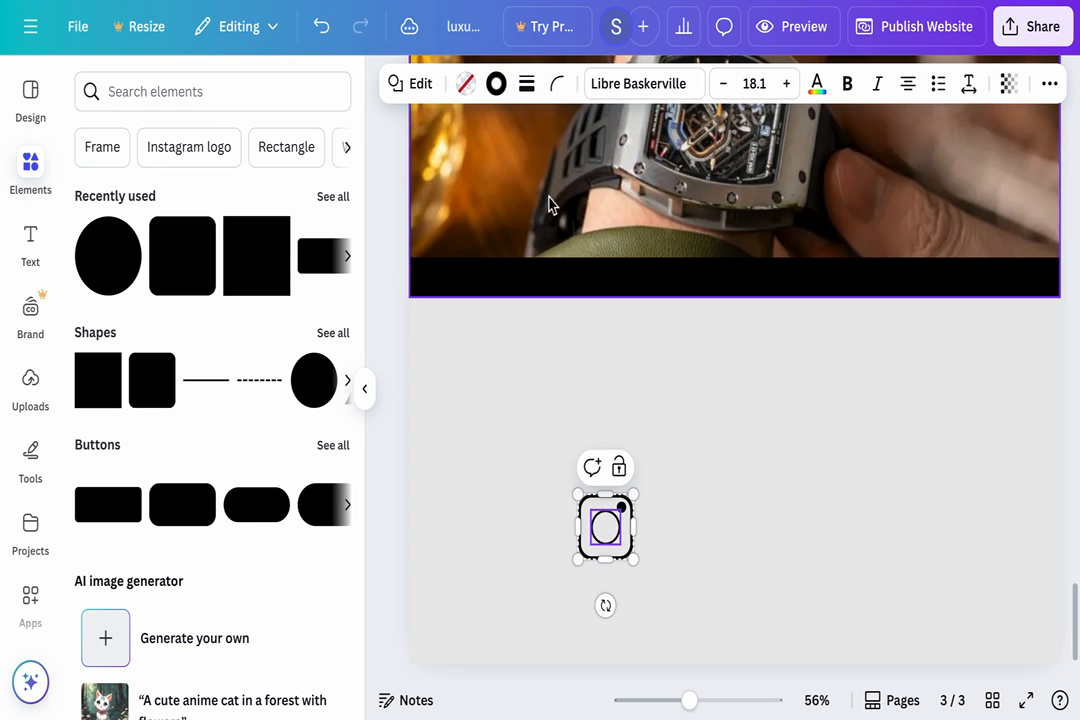
left_click(527, 88)
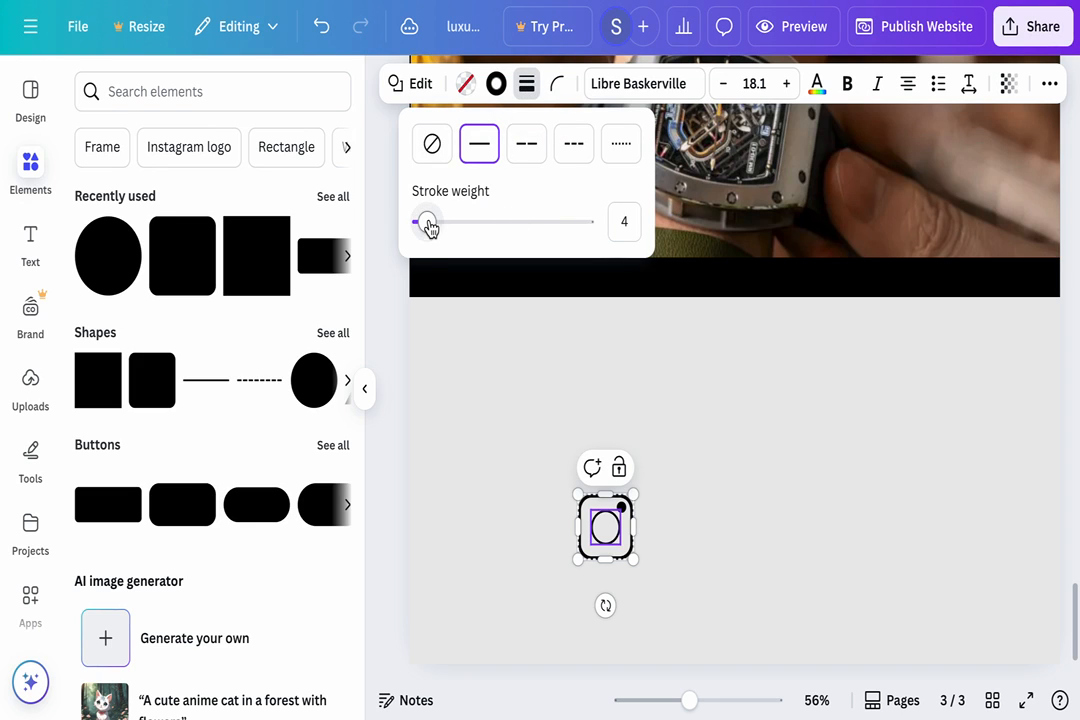
left_click_drag(428, 226, 432, 227)
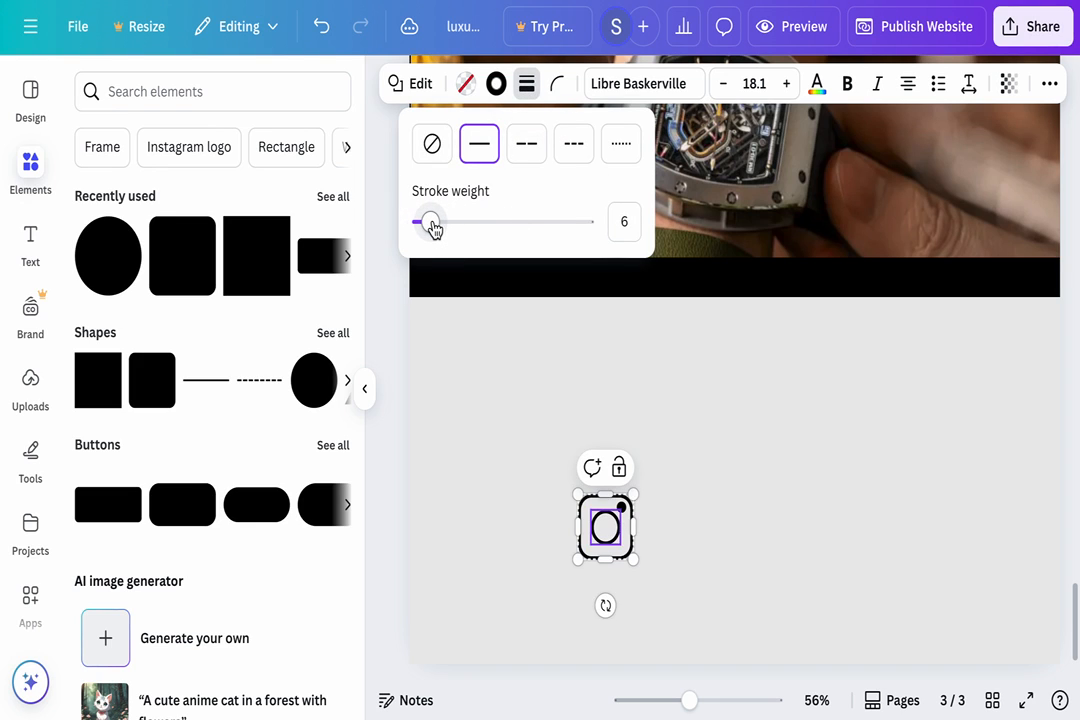
- Shrink the grouped icon further and place it near the page's left edge, just below the black band
left_click(475, 386)
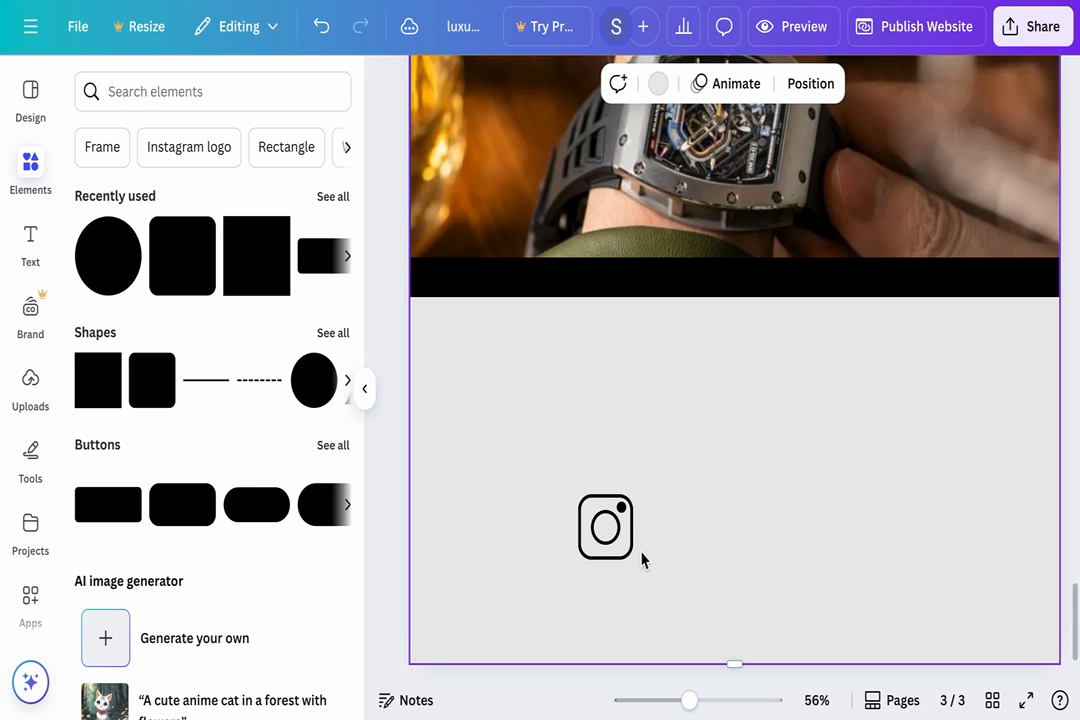
left_click_drag(623, 540, 474, 408)
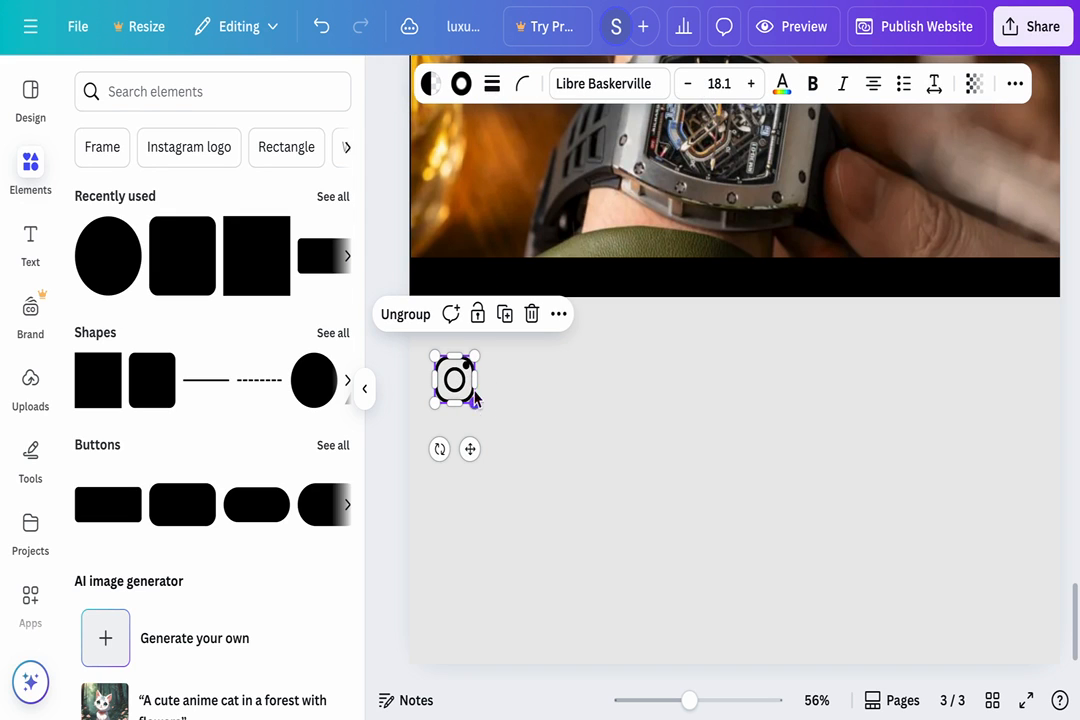
- Try to reposition the small dot inside the icon while its shapes are still grouped
left_click(468, 371)
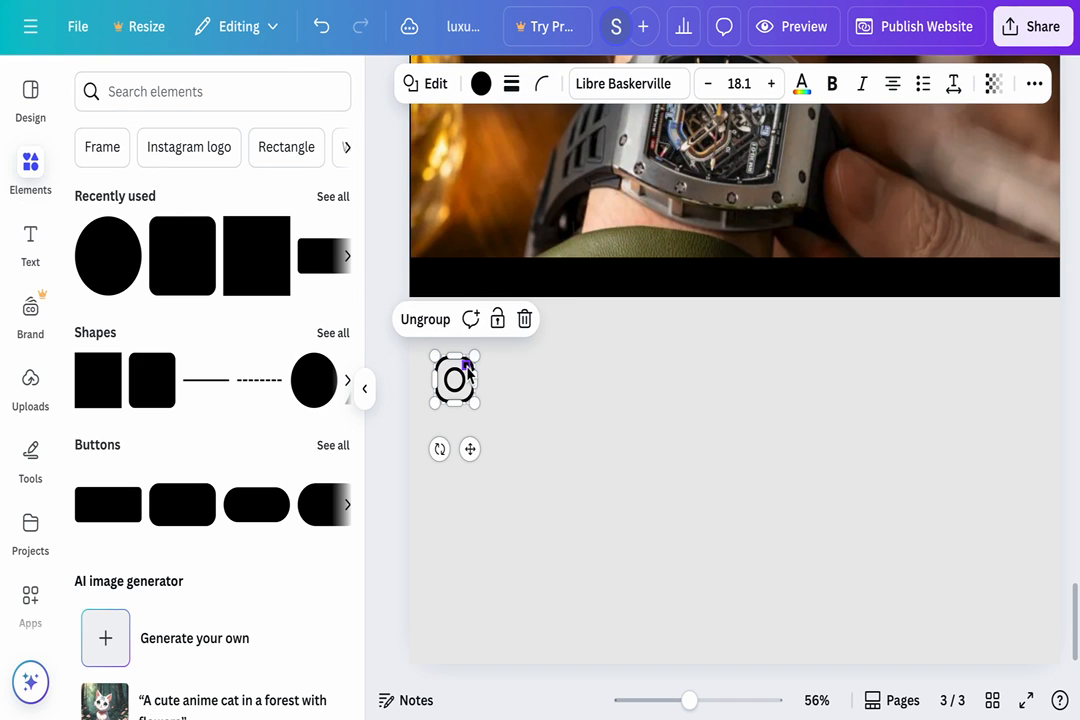
scroll(551, 384, "up", 1)
scroll(551, 384, "up", 5)
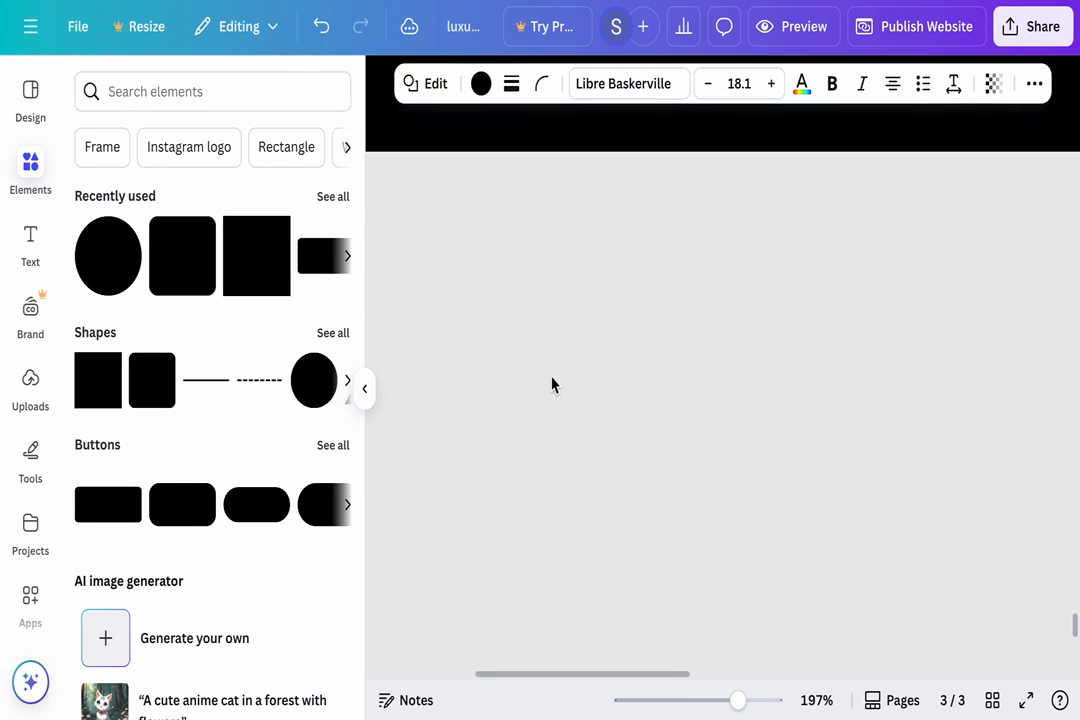
scroll(551, 384, "left", 5)
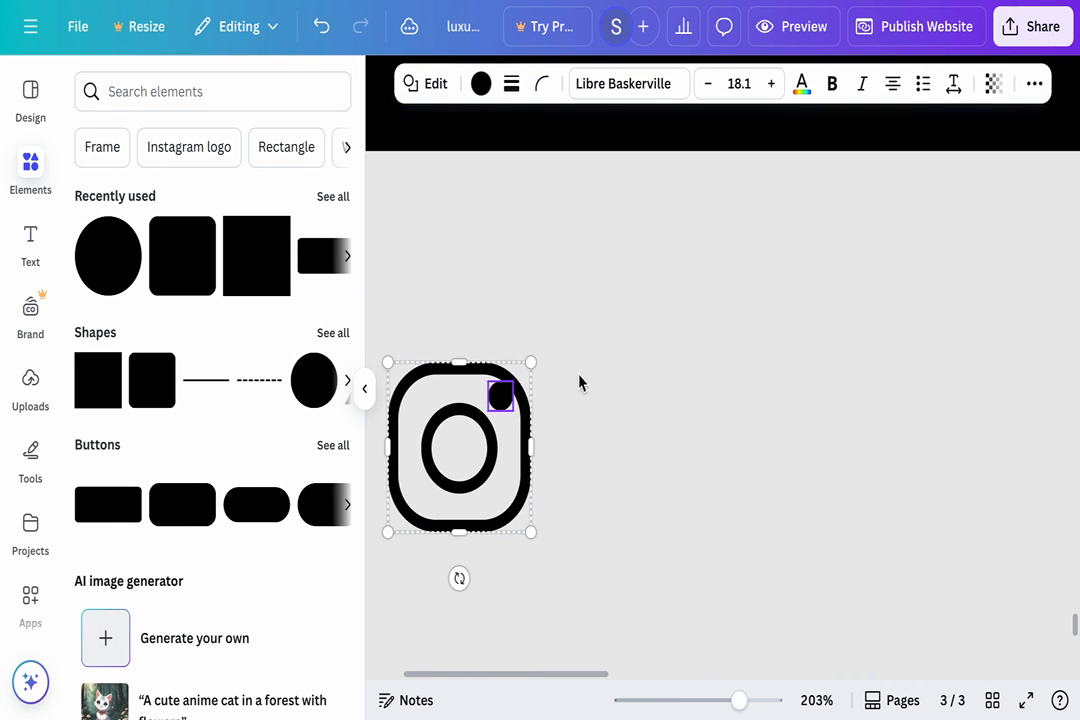
scroll(704, 396, "up", 5)
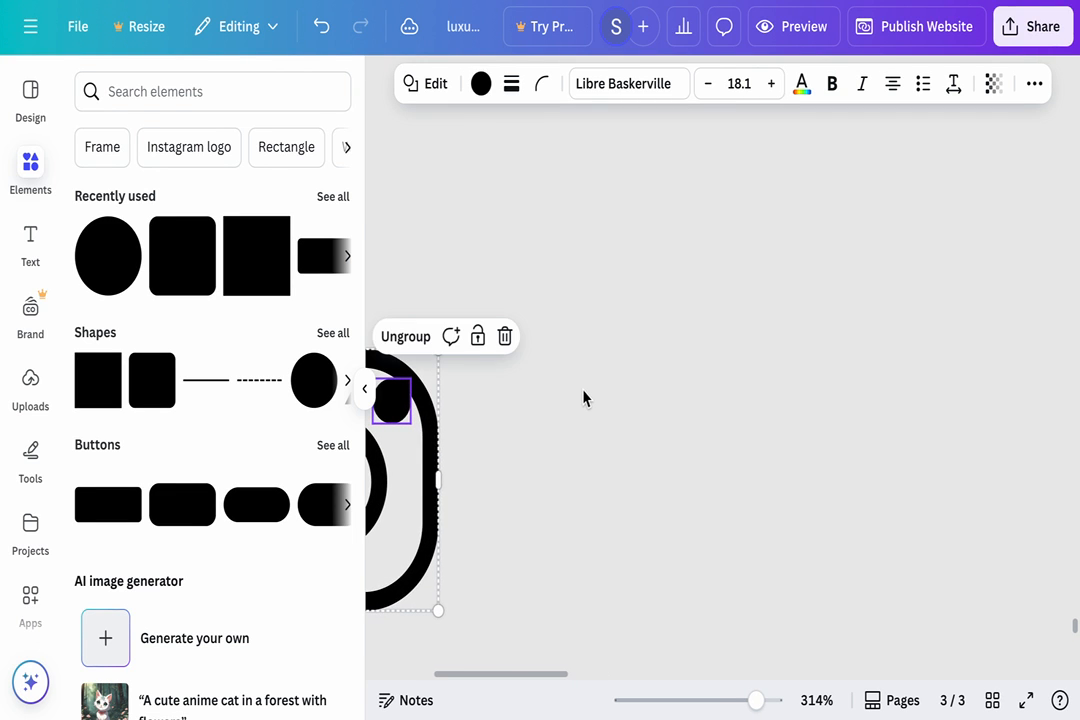
scroll(583, 397, "left", 3)
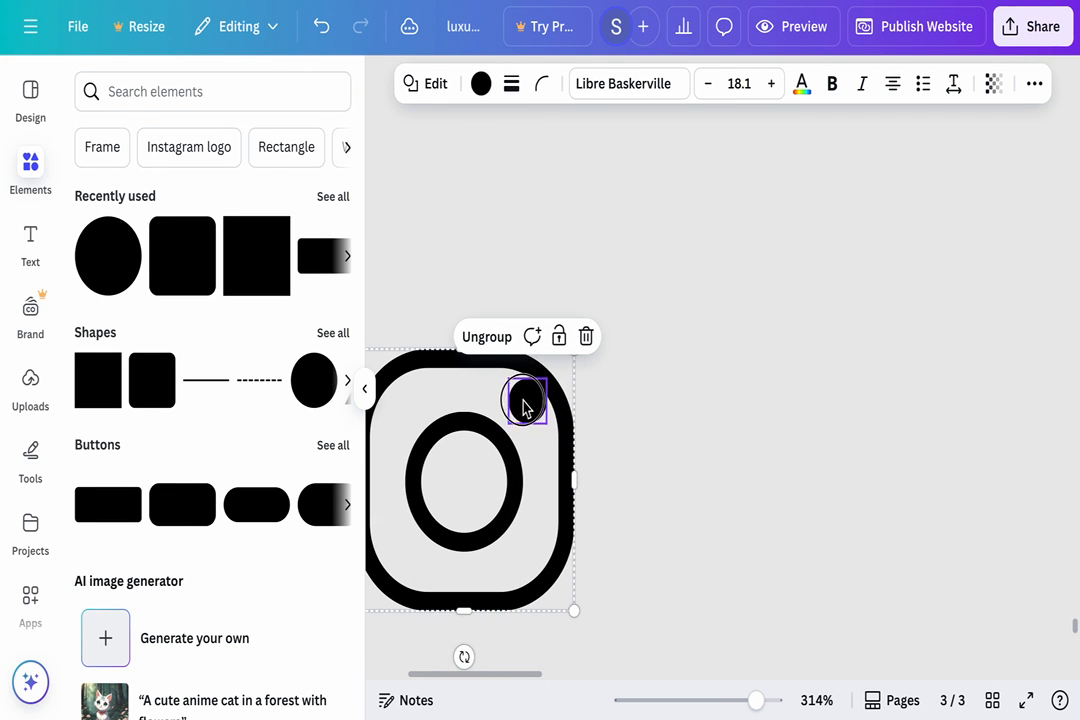
left_click_drag(523, 403, 530, 390)
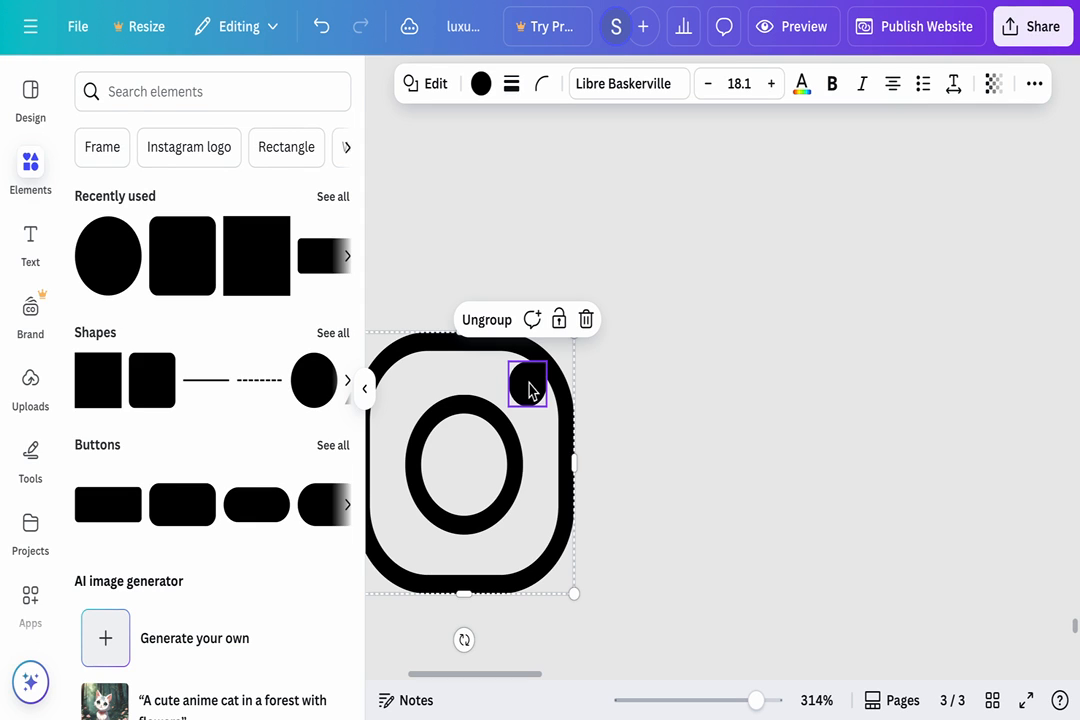
left_click(646, 381)
left_click(528, 386)
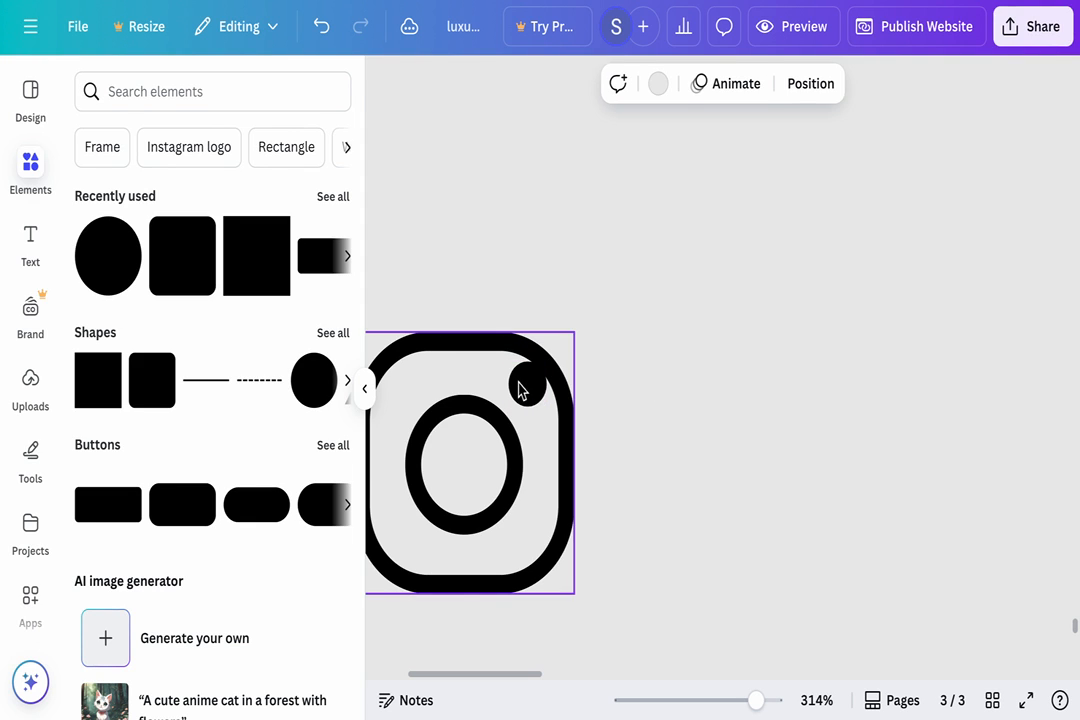
left_click(522, 387)
left_click_drag(520, 390, 507, 390)
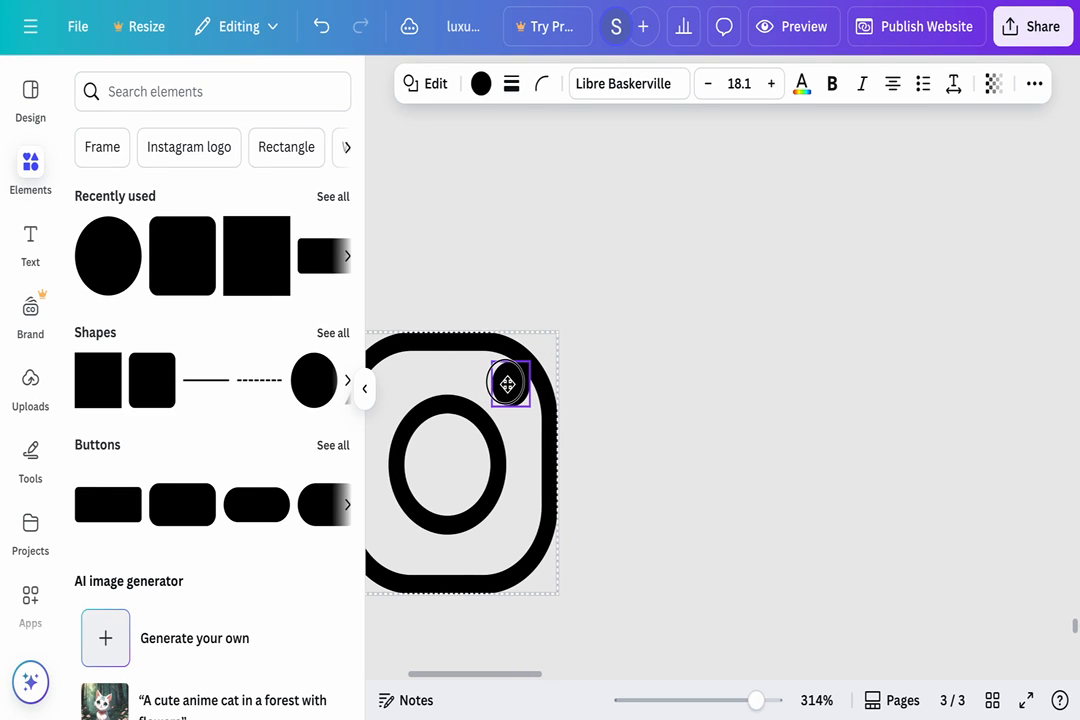
- Ungroup the icon and move the small dot slightly inward, away from the rounded rectangle's corner
left_click(480, 322)
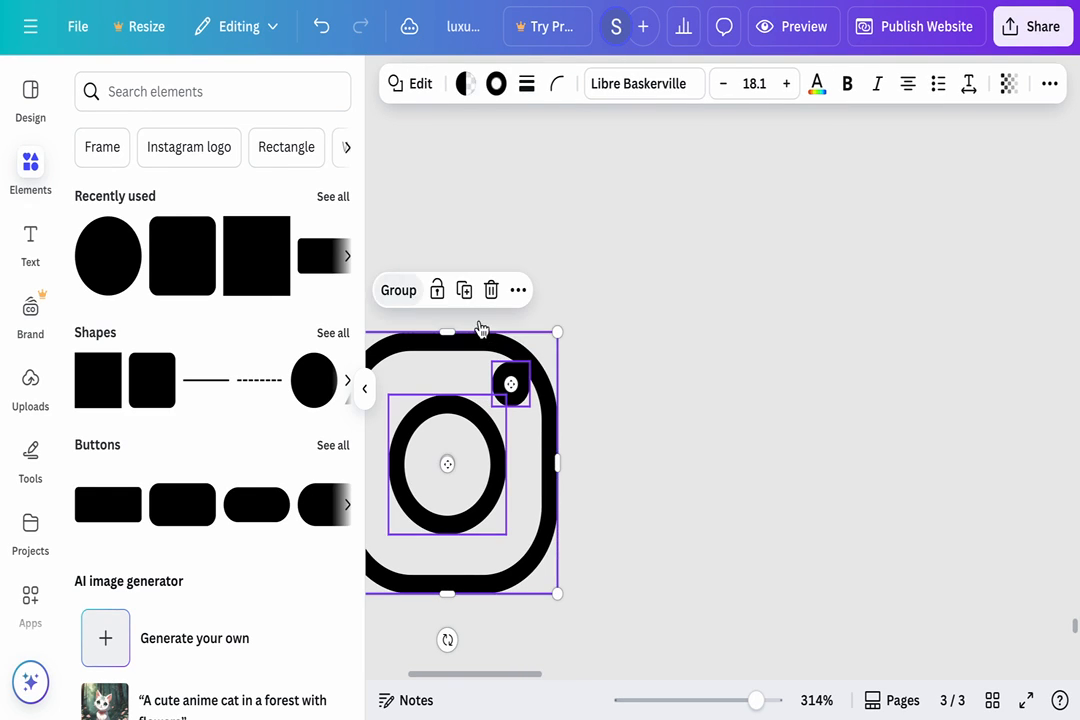
left_click(604, 381)
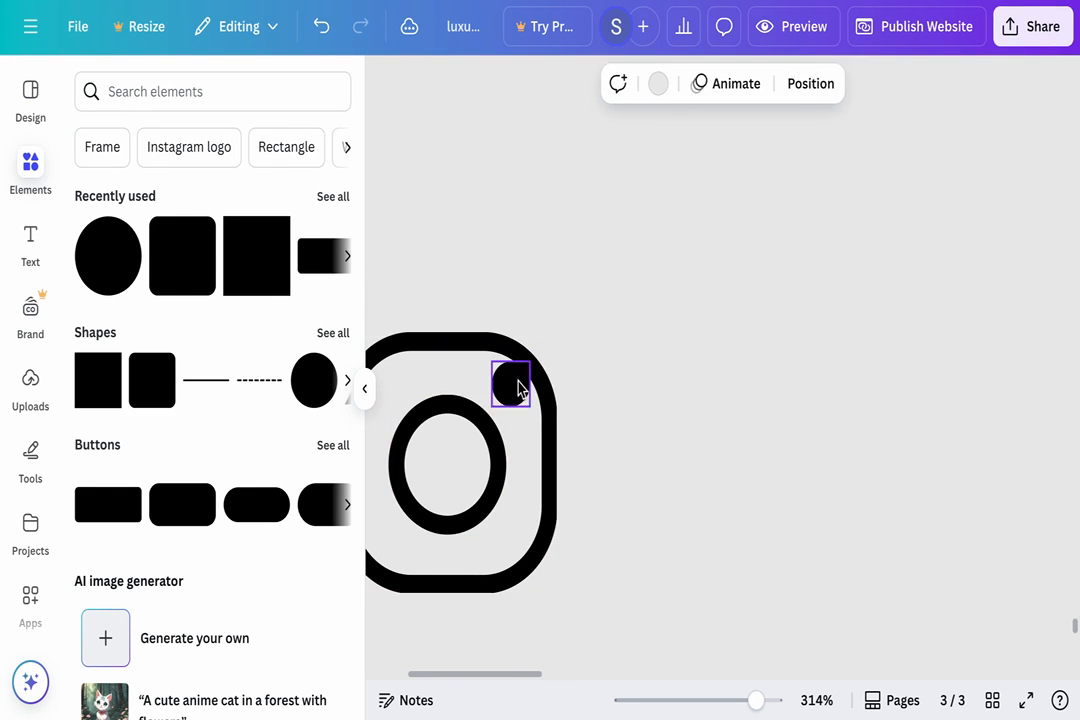
left_click(516, 386)
left_click_drag(516, 386, 506, 390)
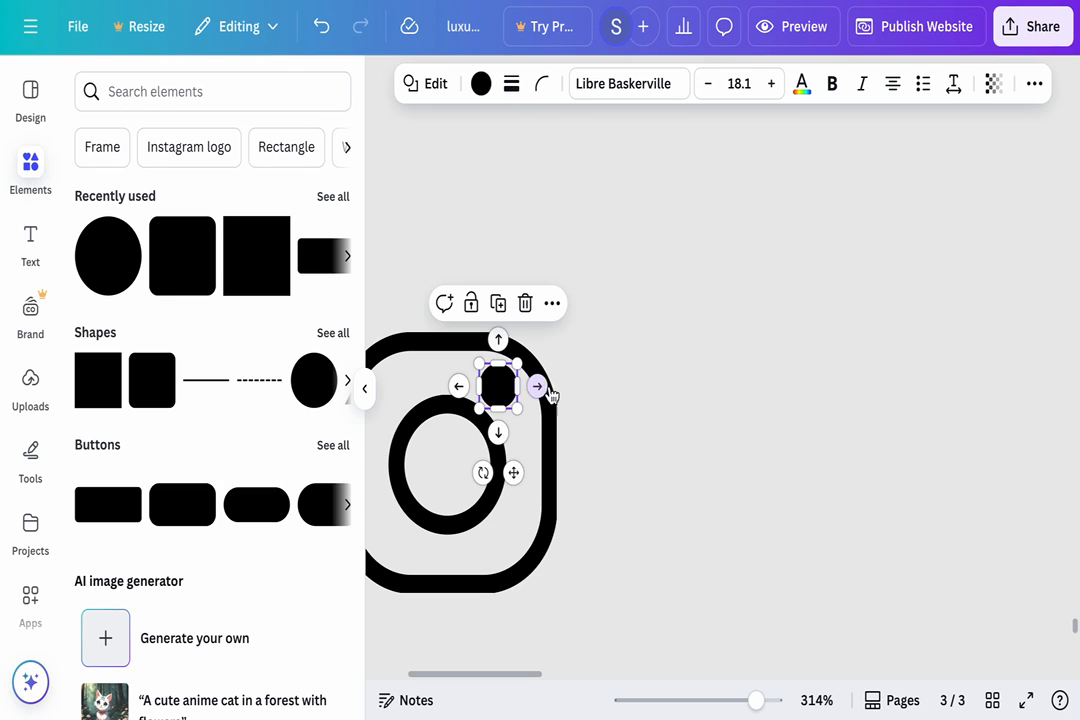
left_click(608, 393)
- Nudge the centre ring slightly upward within the rounded rectangle, then check the icon at page scale
scroll(608, 393, "left", 2)
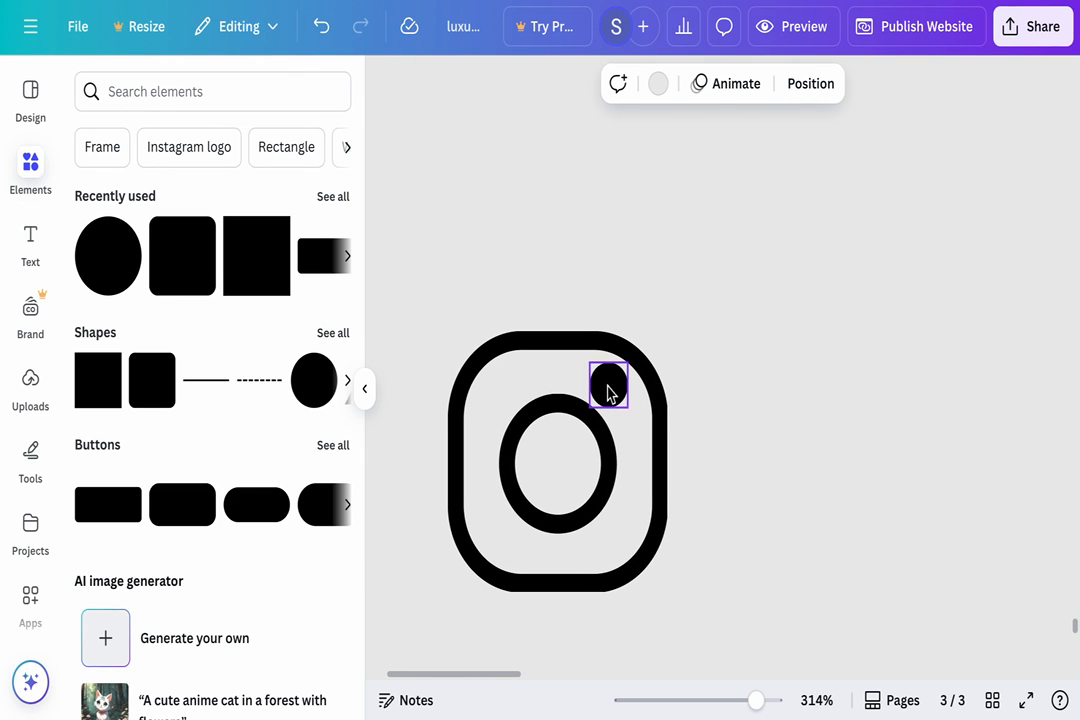
left_click_drag(603, 440, 601, 440)
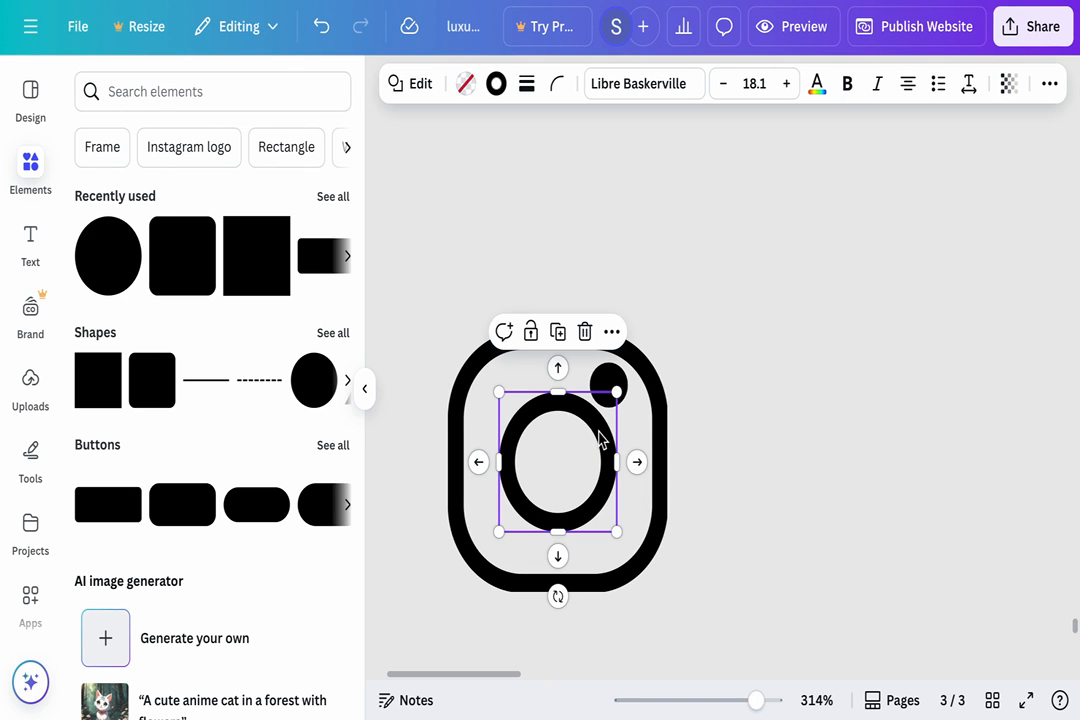
left_click(559, 90)
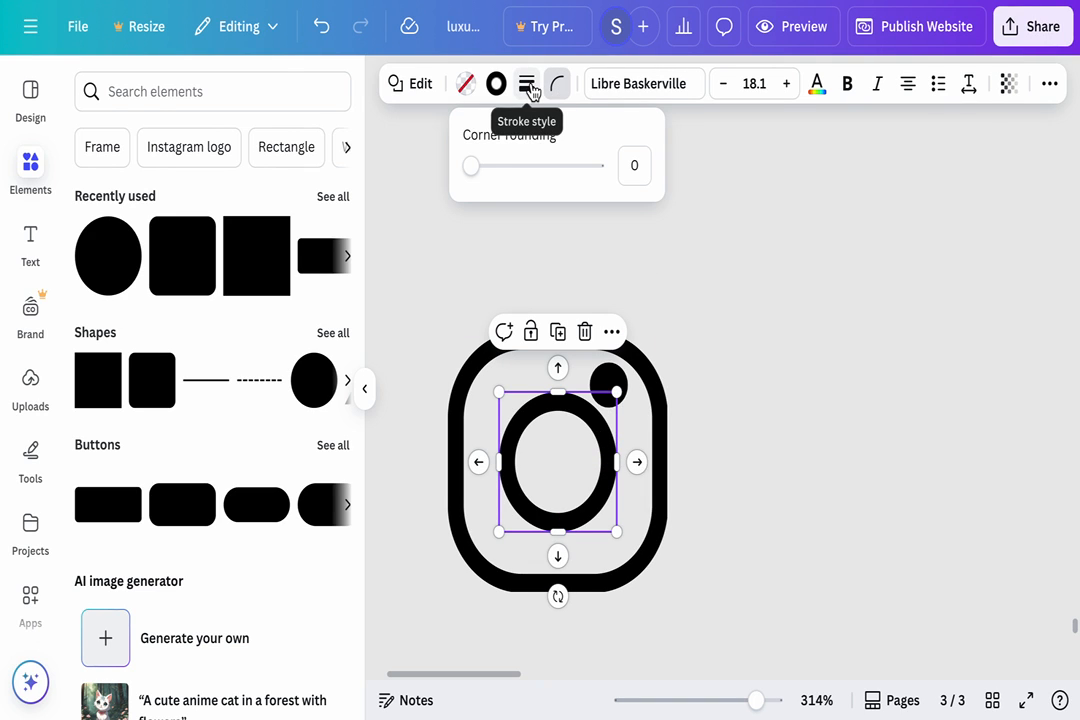
left_click(529, 88)
left_click(529, 89)
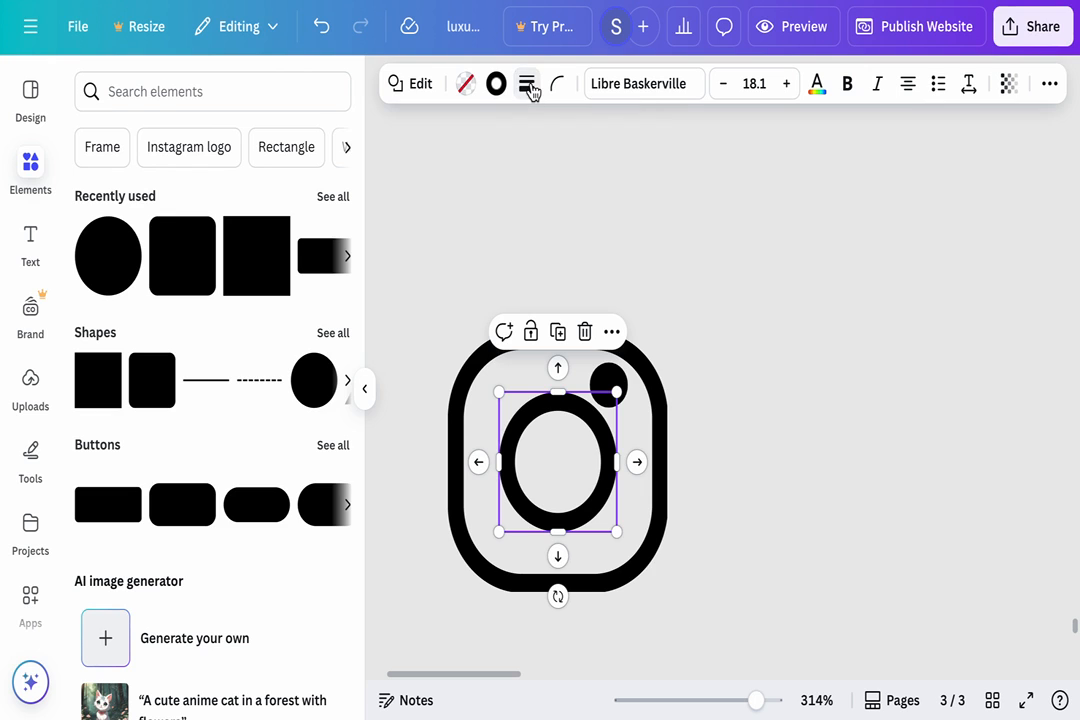
left_click(710, 259)
scroll(710, 259, "down", 6)
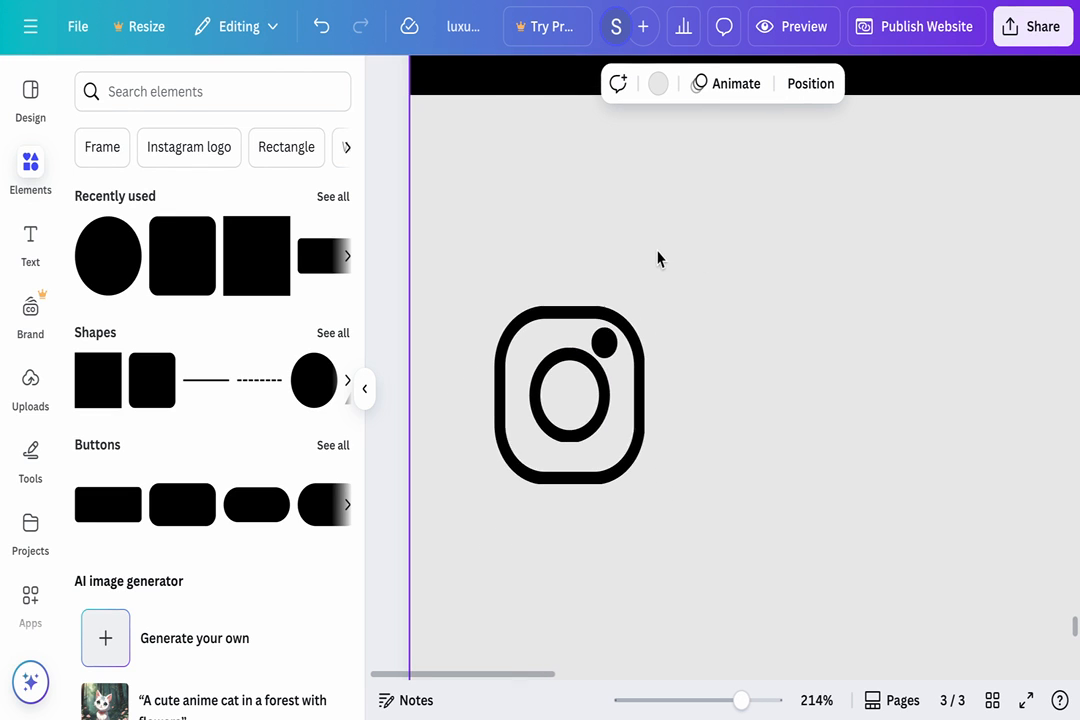
scroll(629, 259, "down", 4)
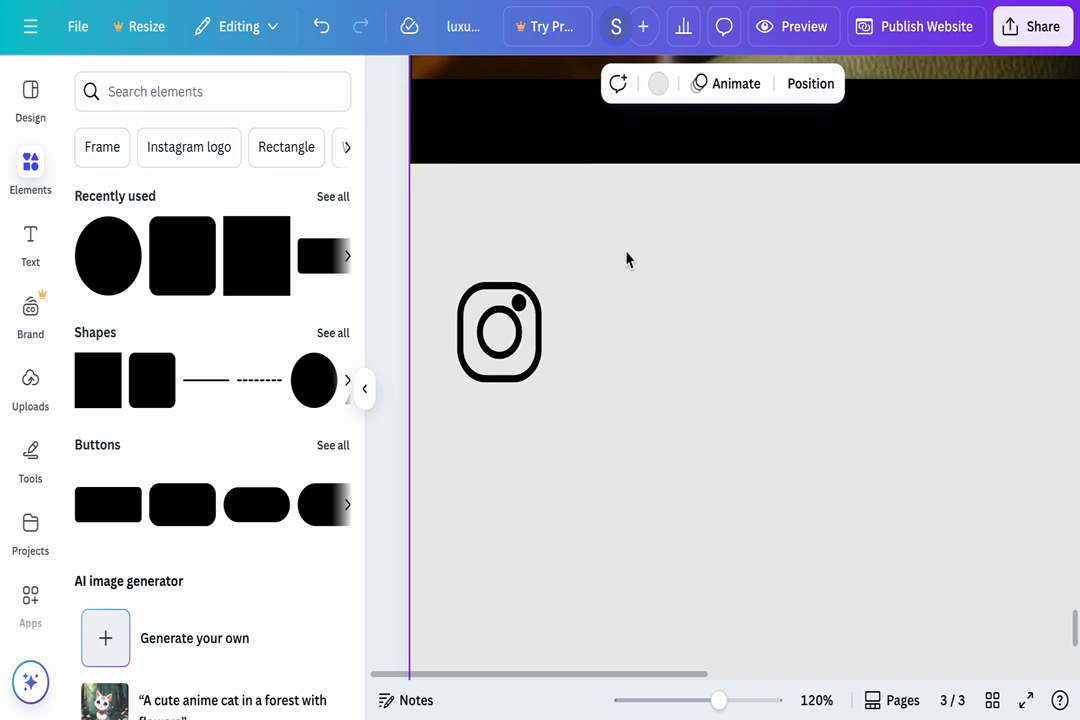
scroll(627, 259, "up", 2)
scroll(627, 259, "down", 2)
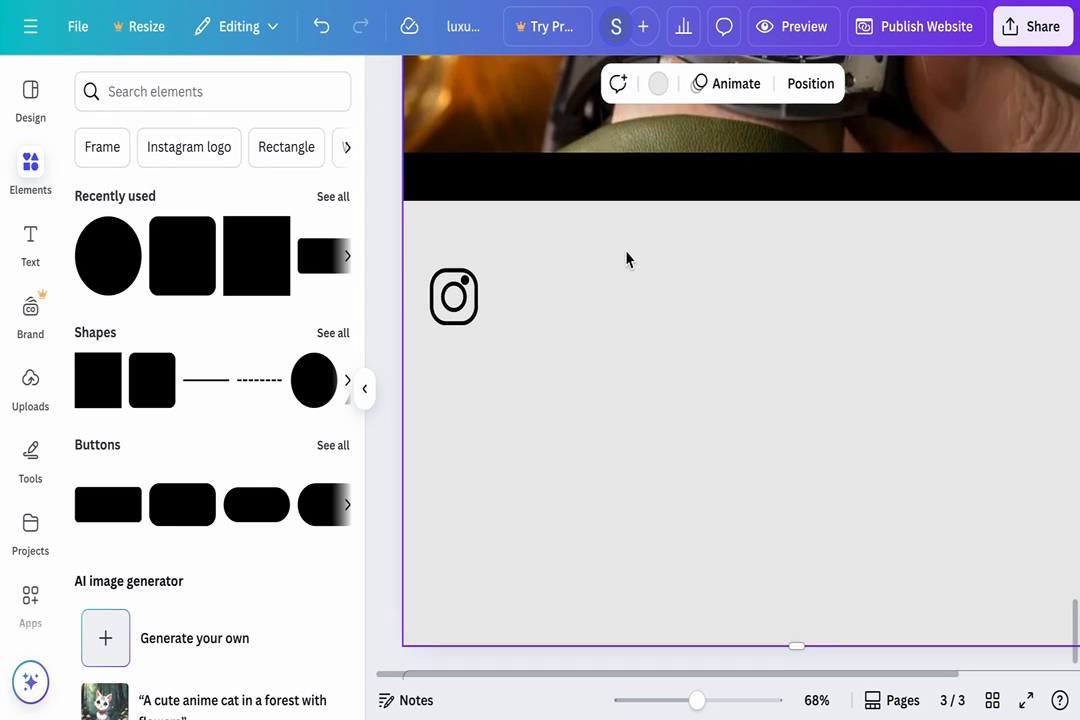
- Reduce the corner rounding of the Instagram icon's outer rounded rectangle slightly
left_click(478, 295)
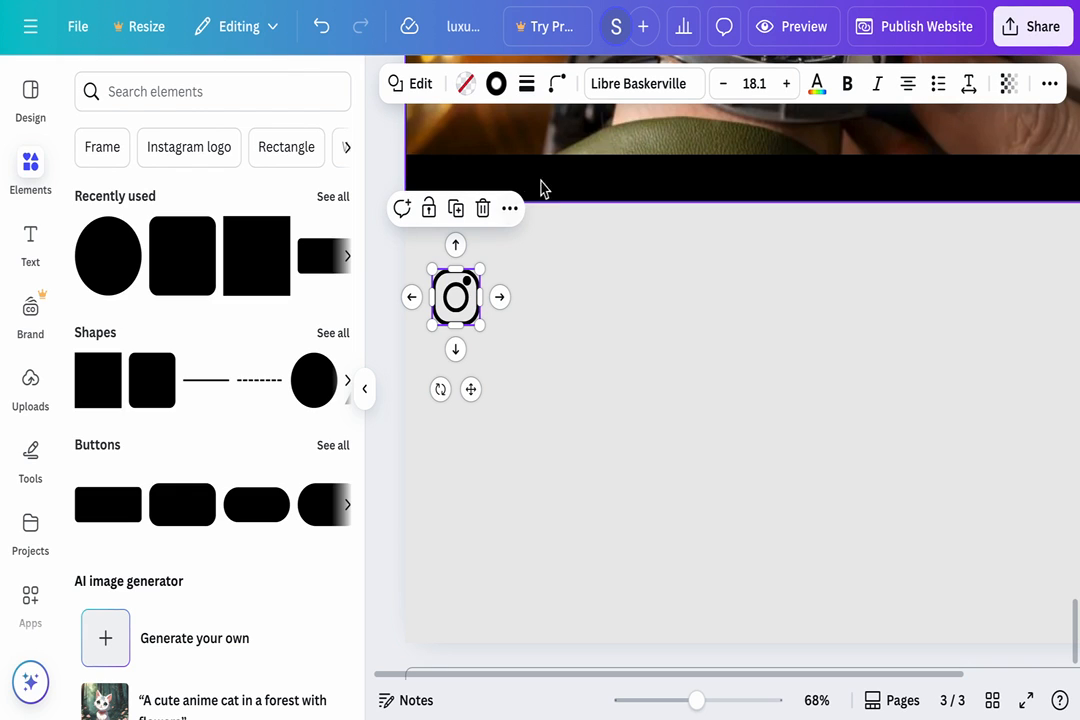
left_click(562, 88)
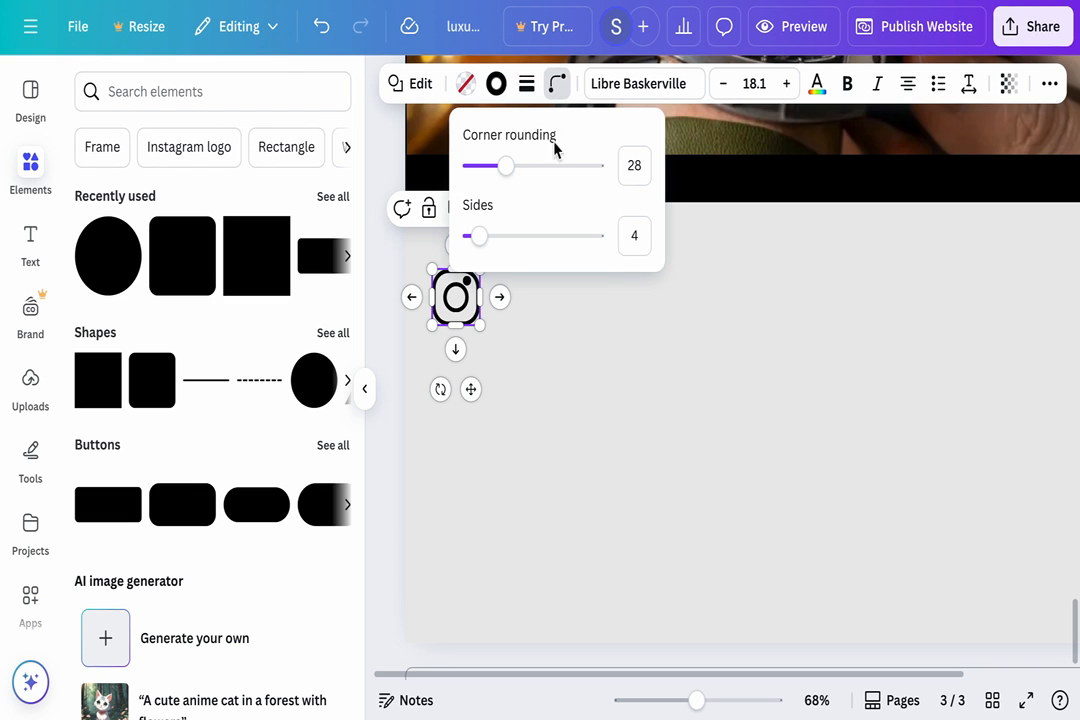
left_click(508, 168)
mouse_move(508, 168)
left_mouse_down()
mouse_move(521, 166)
mouse_move(492, 170)
mouse_move(499, 176)
left_mouse_up()
left_click(538, 372)
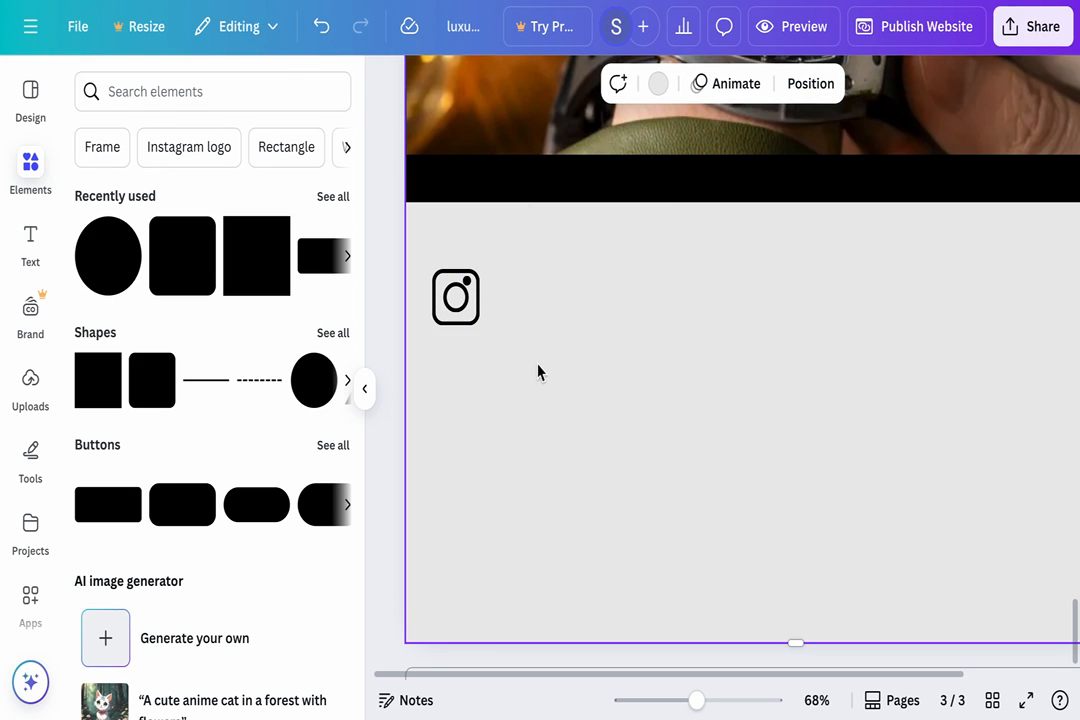
- Add a text box reading "INSTAGRAM" and place it beside the Instagram icon, vertically centred on it
left_click(21, 246)
left_click(232, 160)
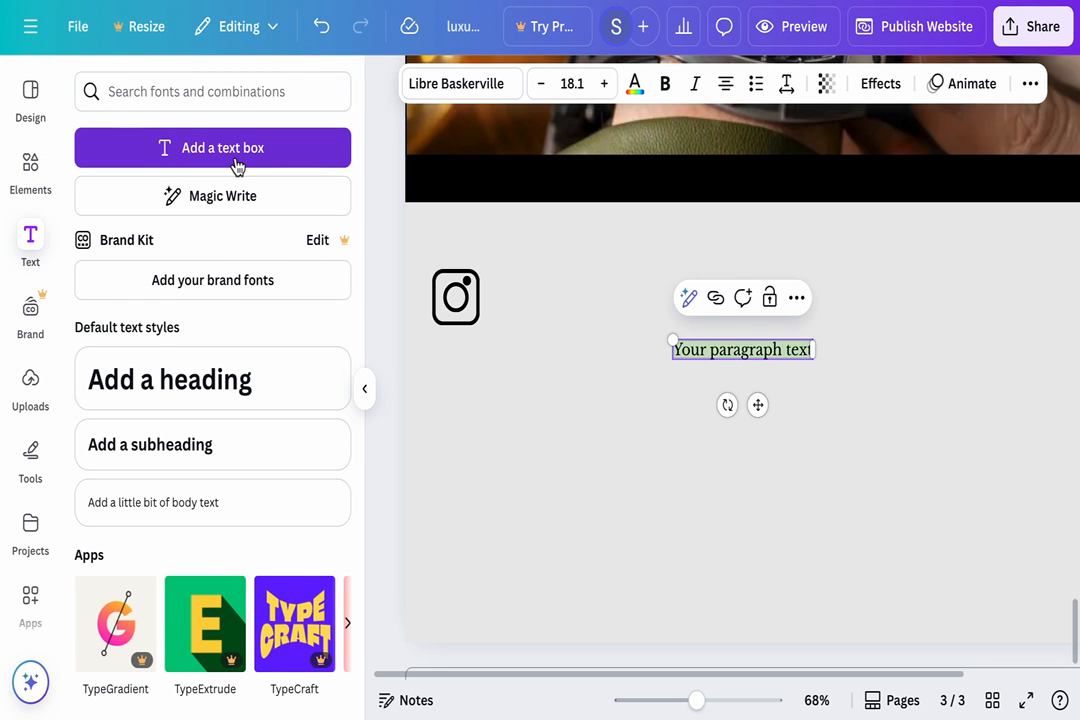
key("BackSpace")
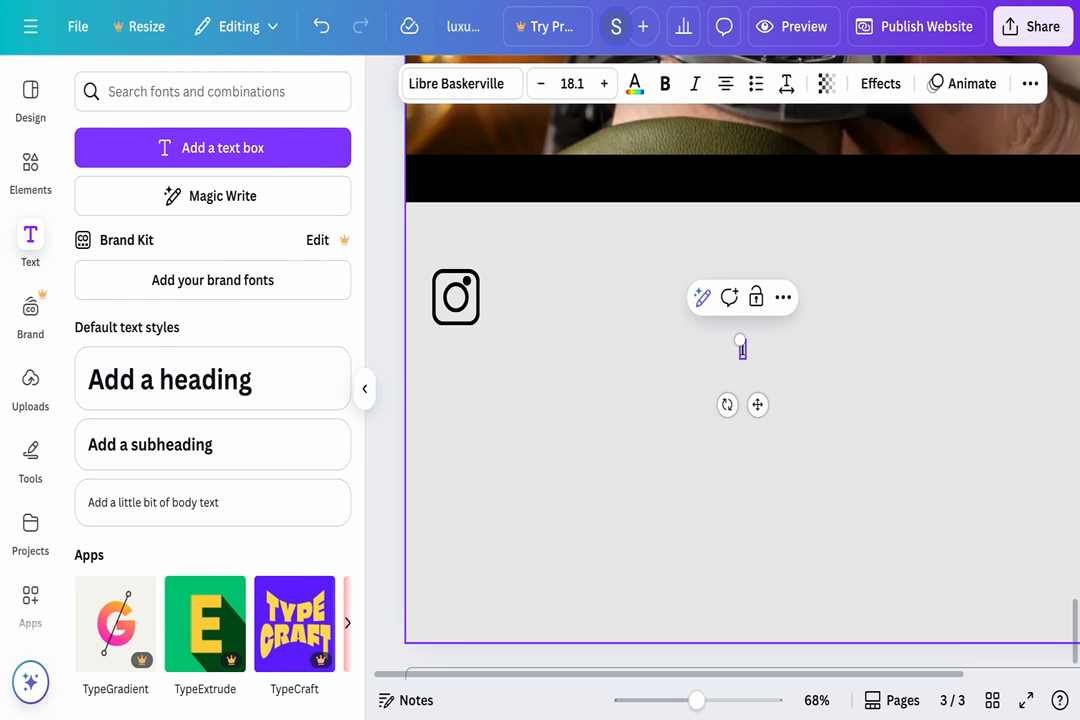
type("INSTAGRA")
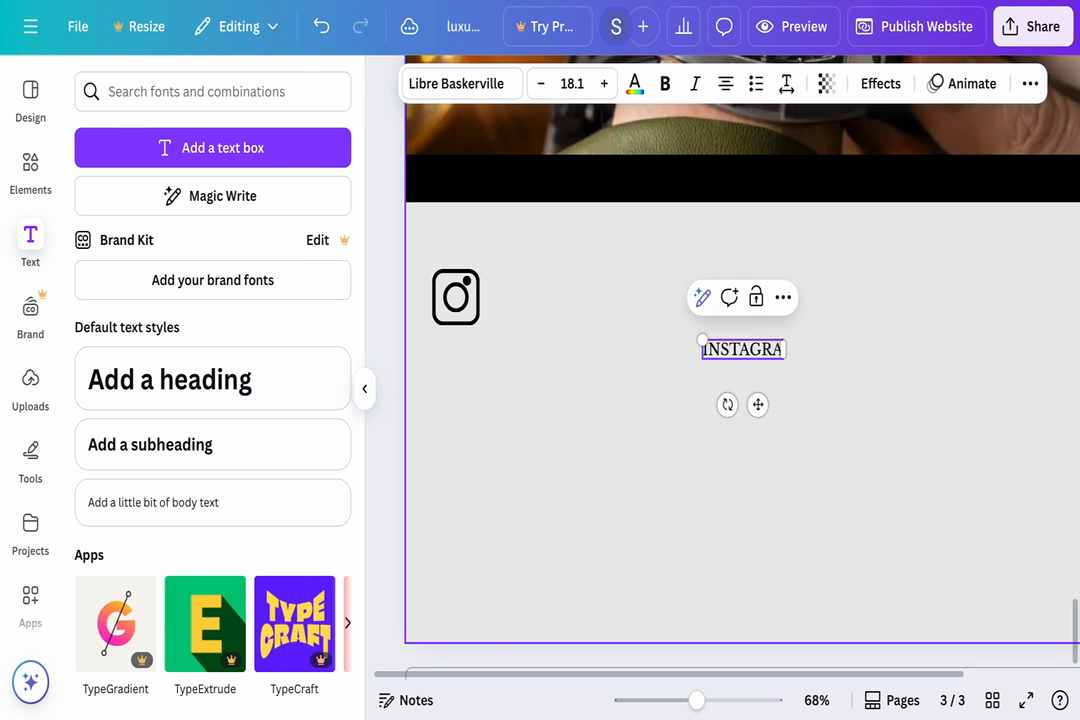
type("M")
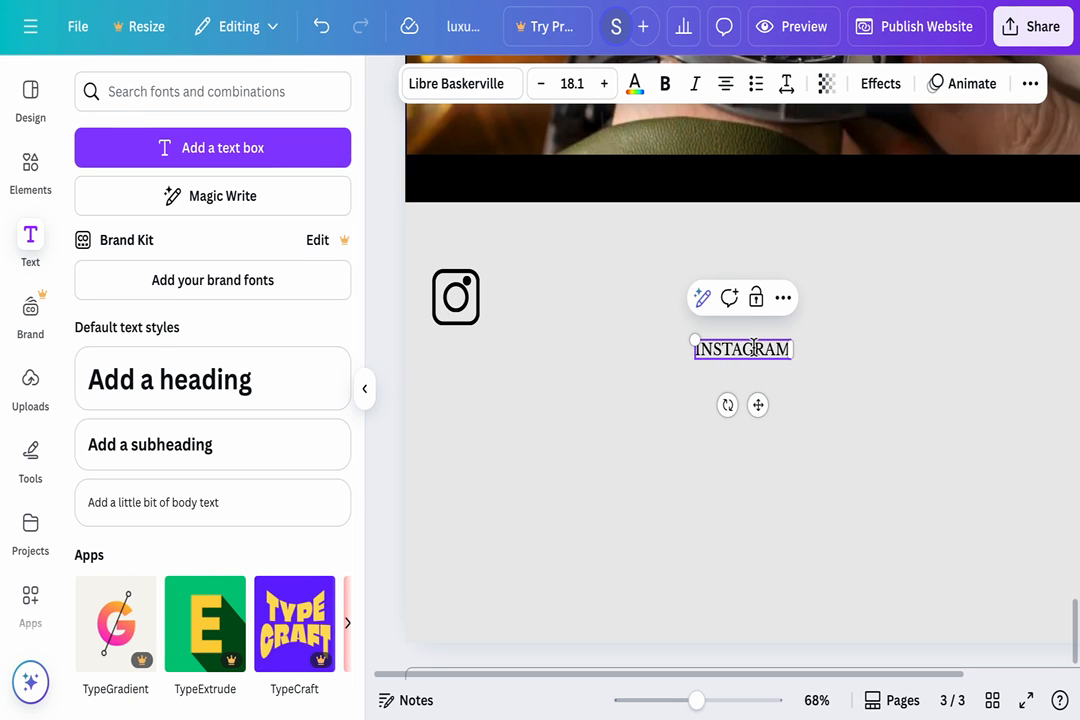
left_click(809, 384)
left_click_drag(741, 357, 547, 304)
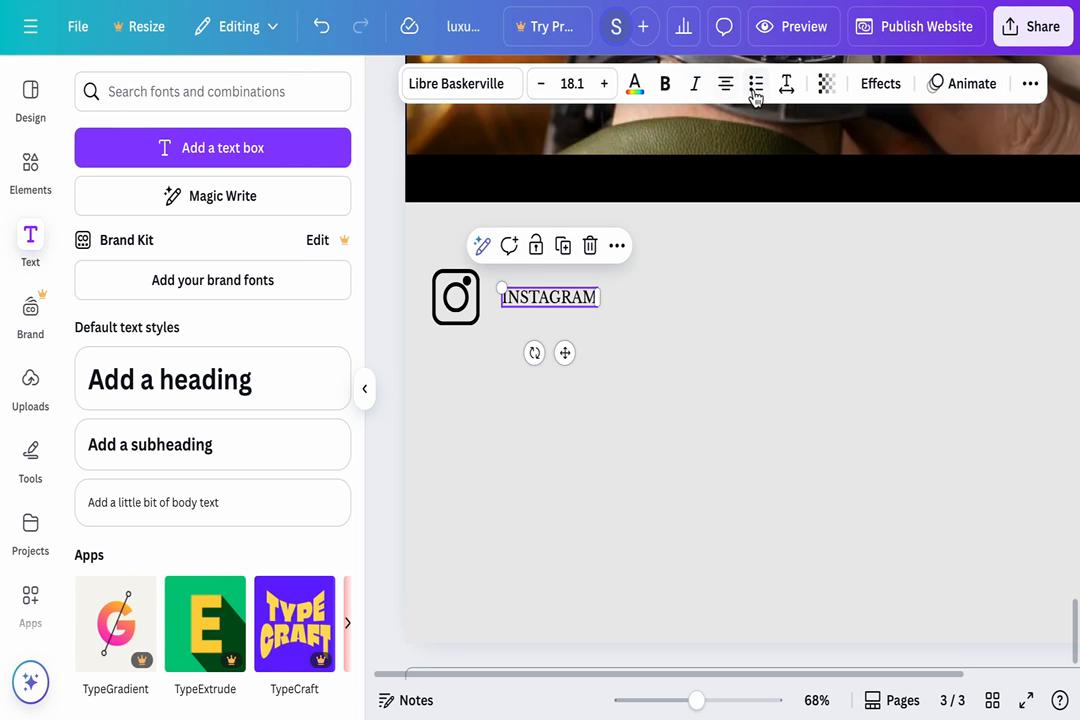
- Italicise the INSTAGRAM label, leaving its weight and letter spacing as they are
left_click(665, 98)
left_click(664, 99)
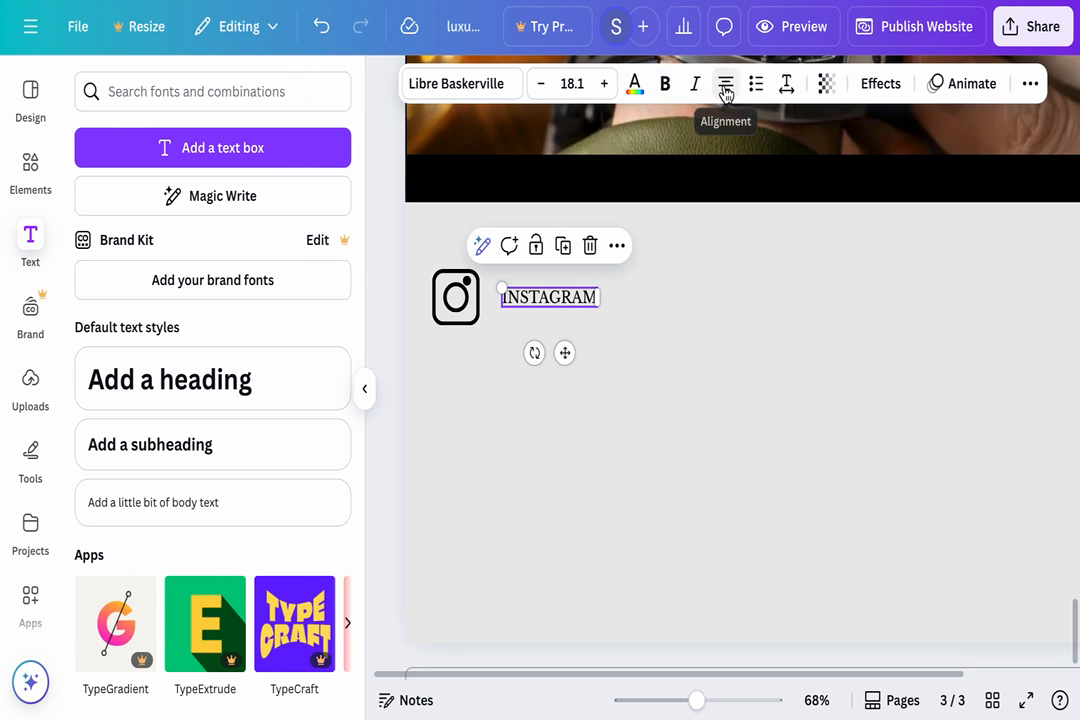
left_click(788, 92)
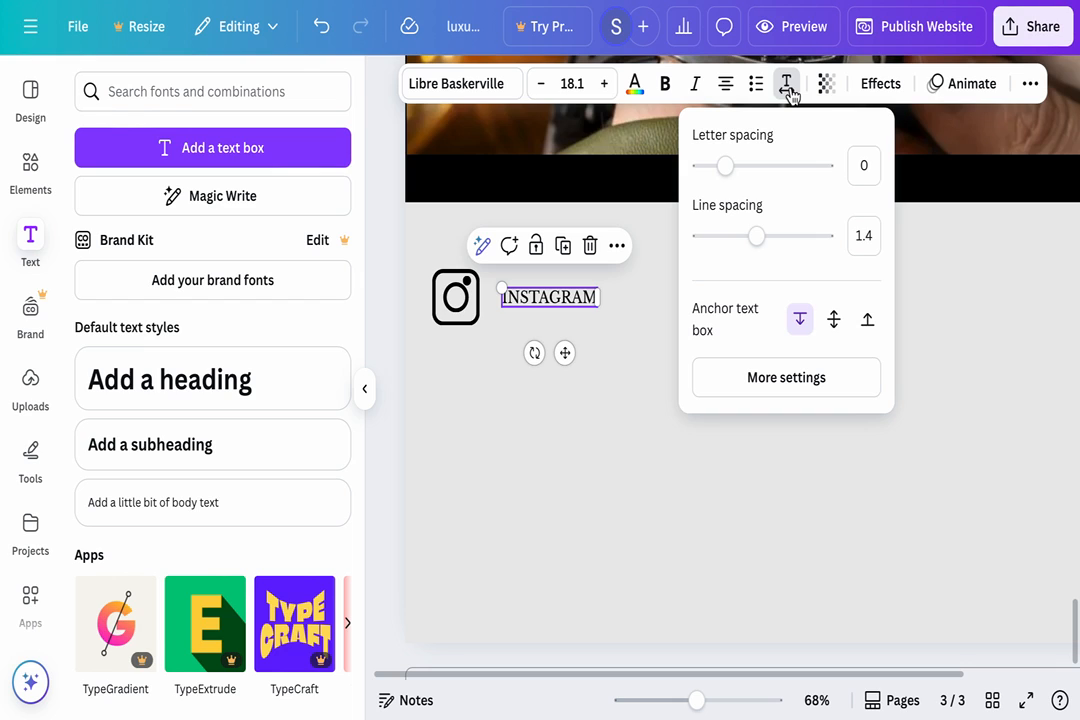
left_click(788, 92)
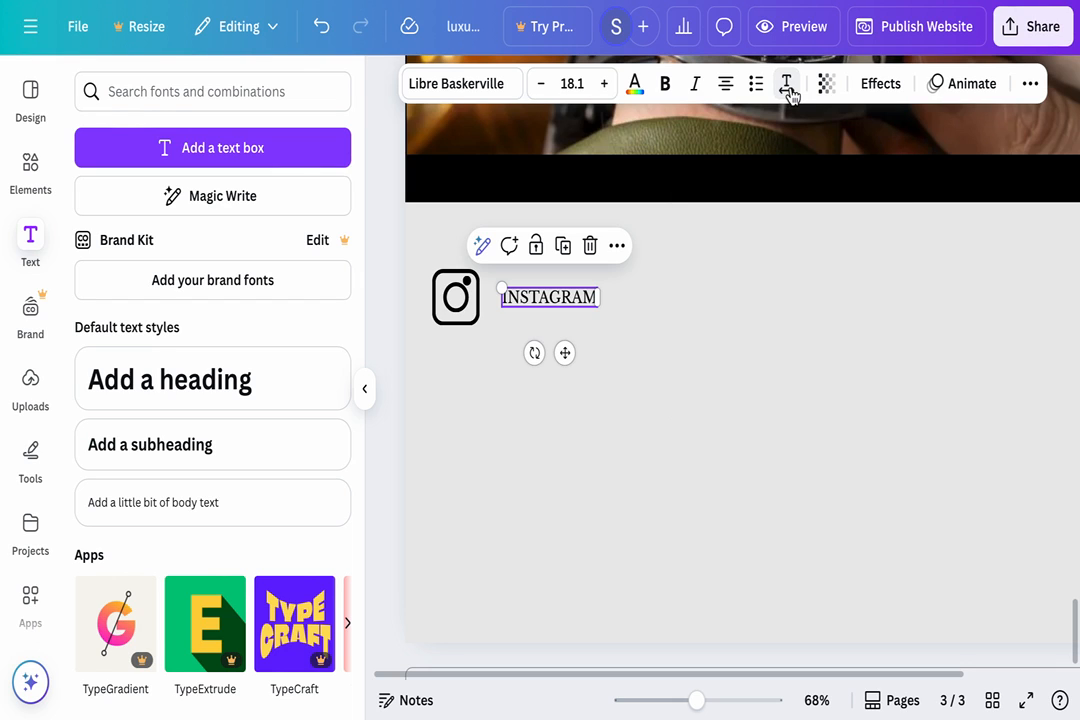
left_click(697, 90)
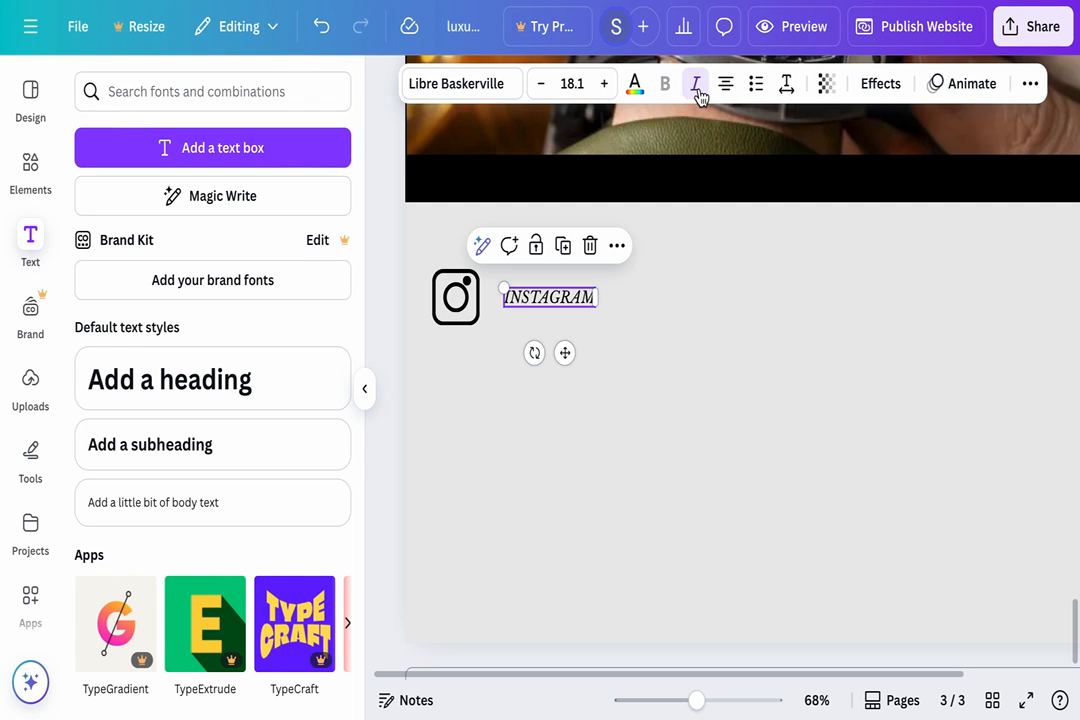
left_click(697, 313)
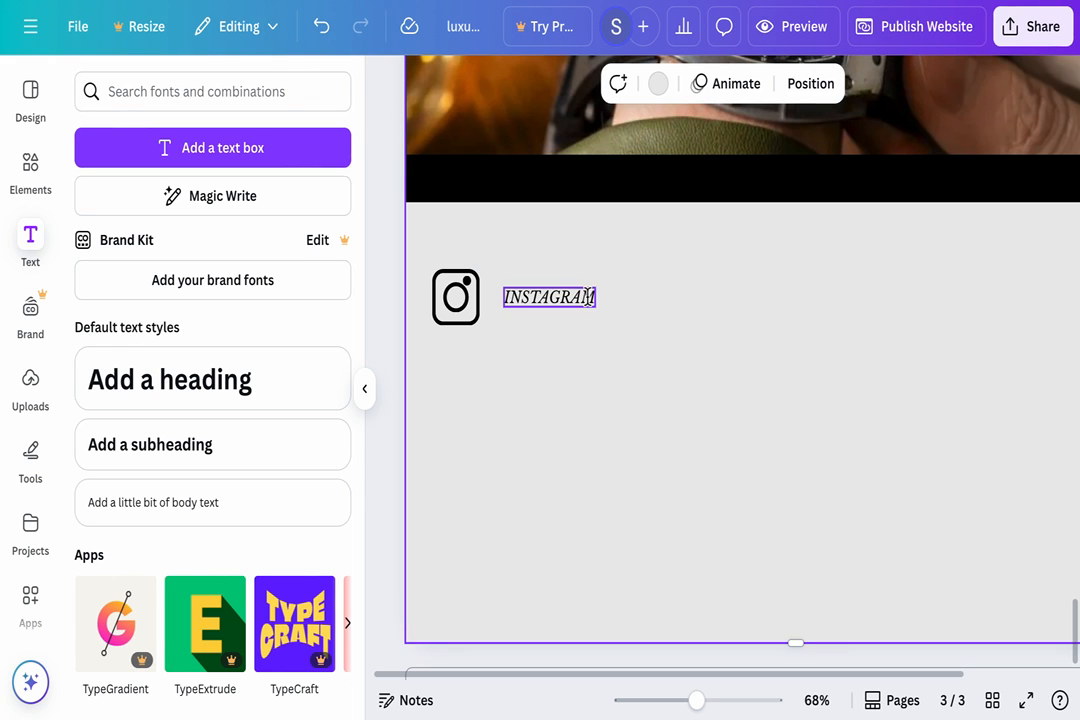
- Take the brand word from the hero heading and add a text box reading "Elegance" in the grey area below the black band
scroll(582, 297, "right", 1)
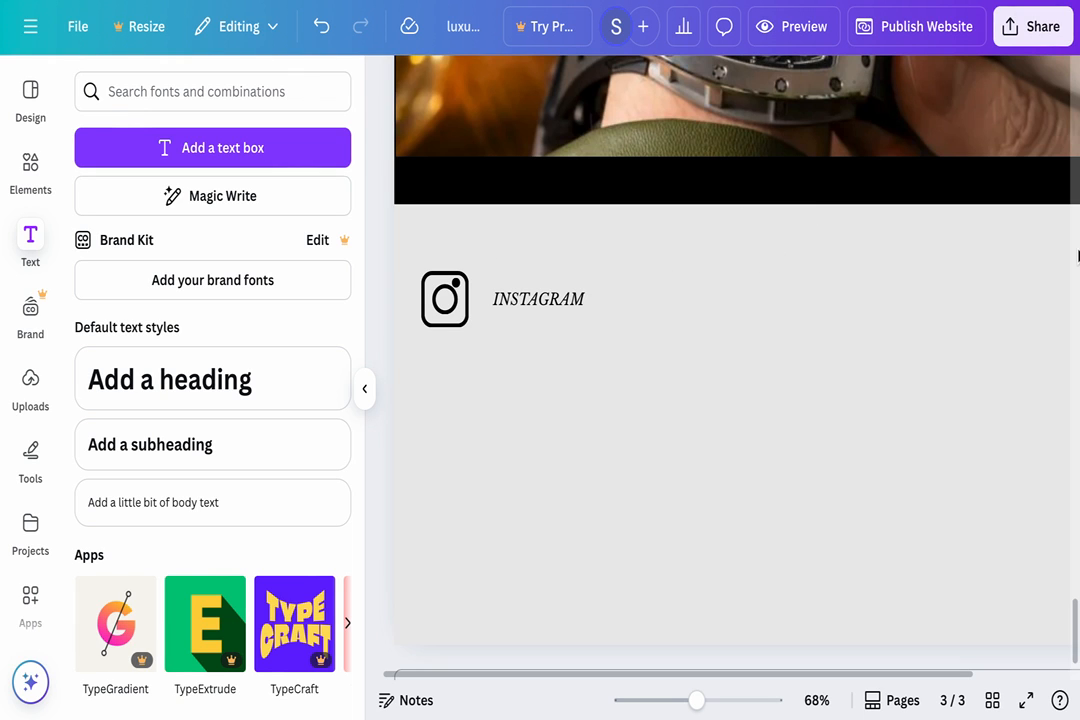
scroll(856, 231, "up", 10)
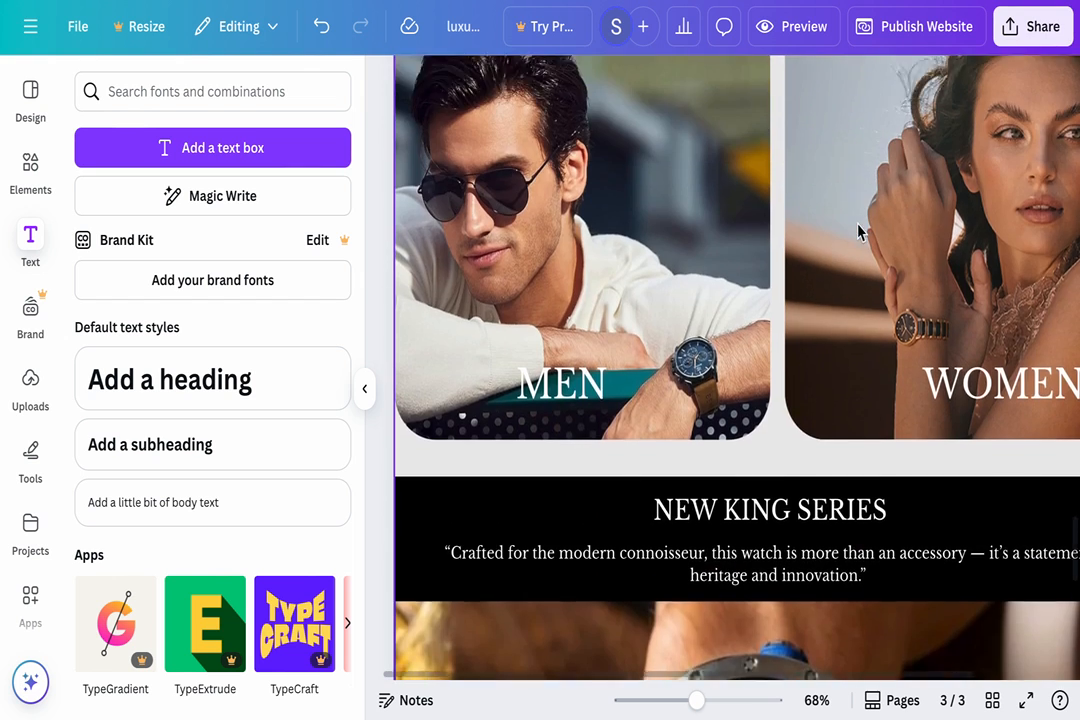
scroll(856, 231, "up", 5)
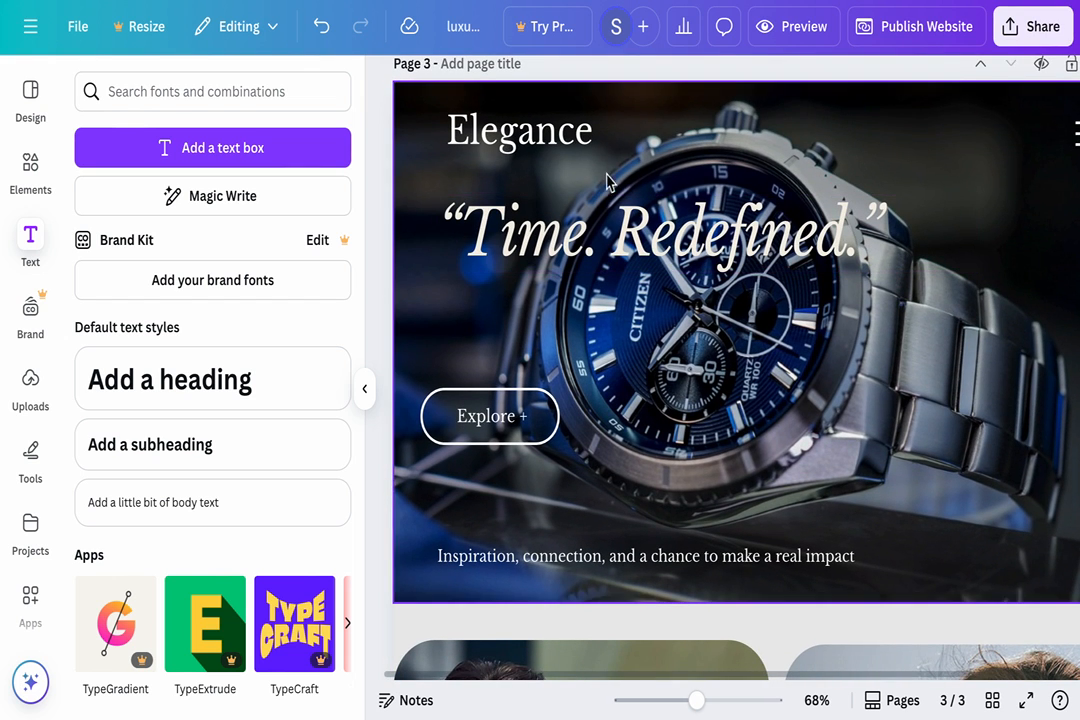
left_click(553, 131)
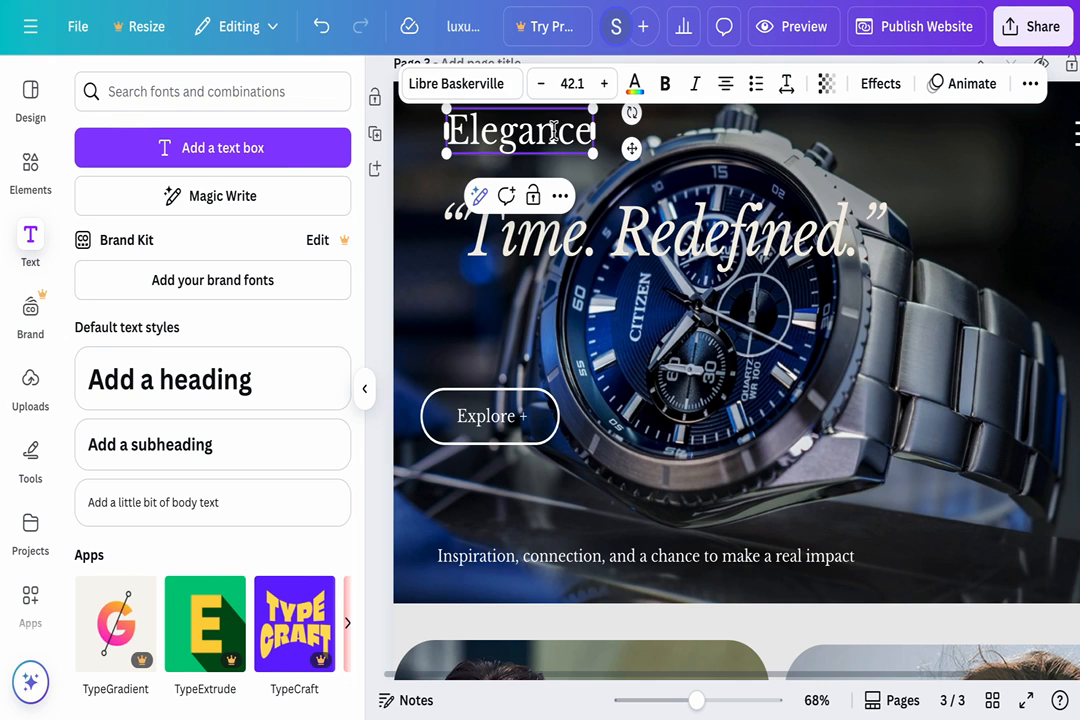
double_click(553, 131)
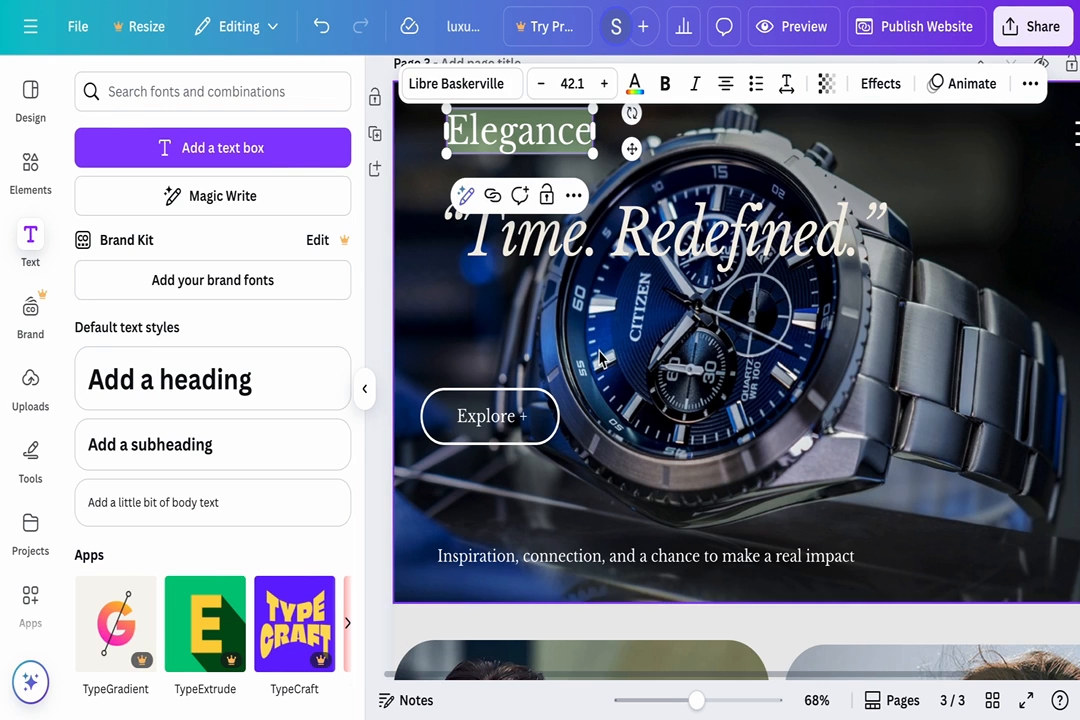
scroll(598, 359, "down", 10)
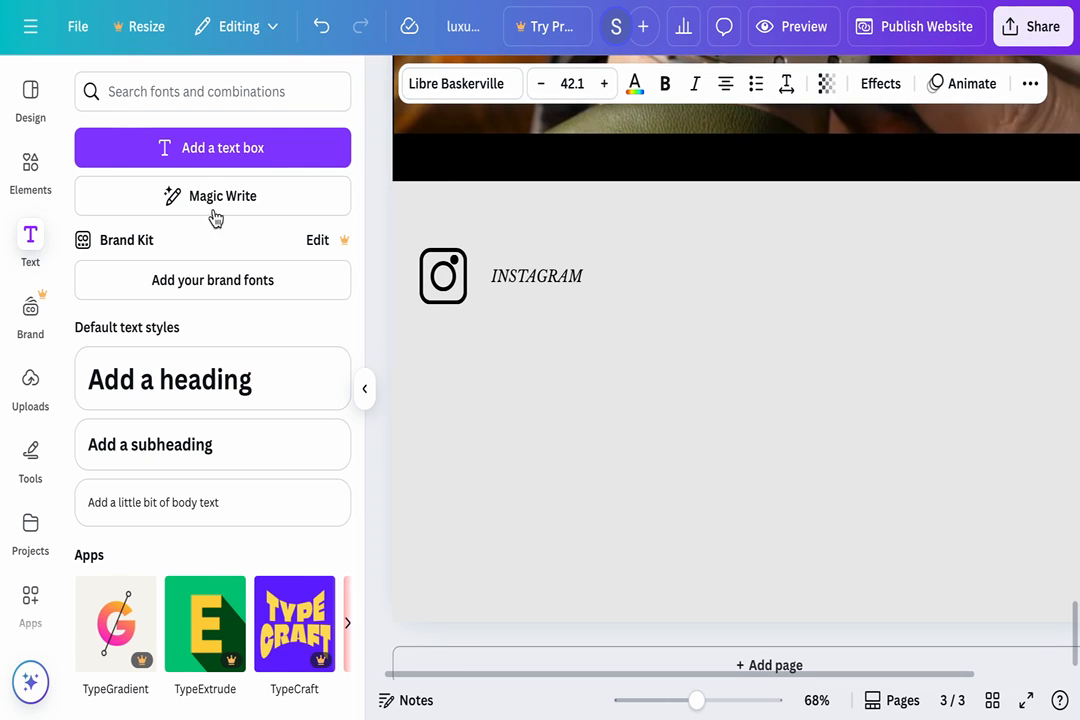
left_click(168, 160)
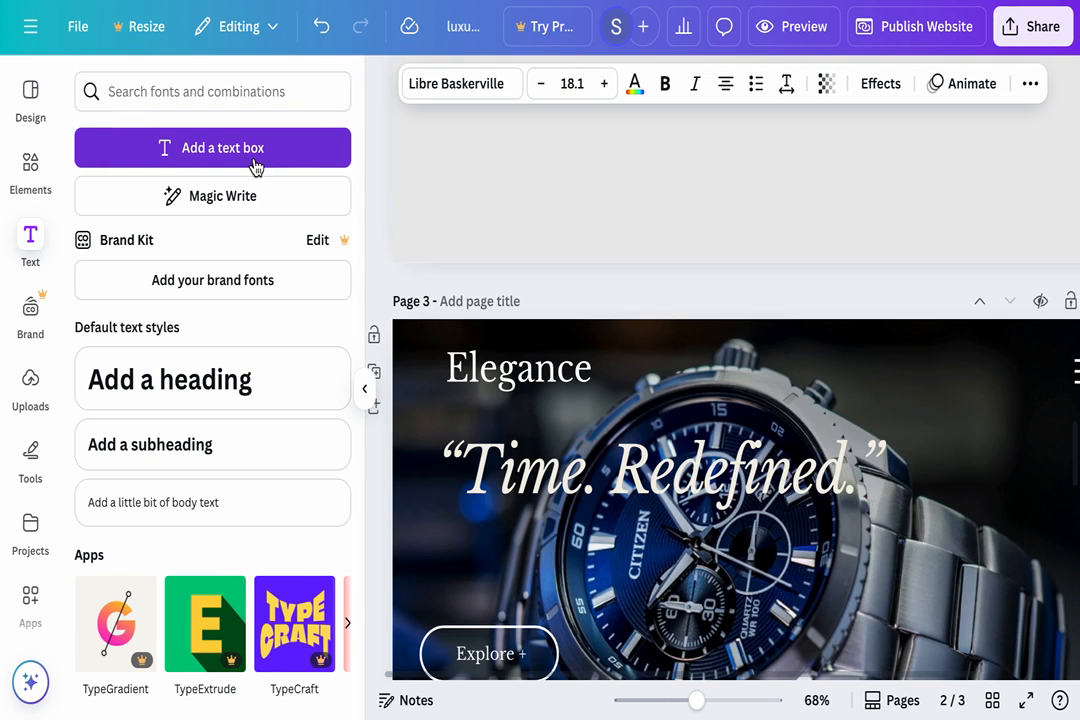
scroll(455, 278, "down", 5)
scroll(455, 278, "down", 5)
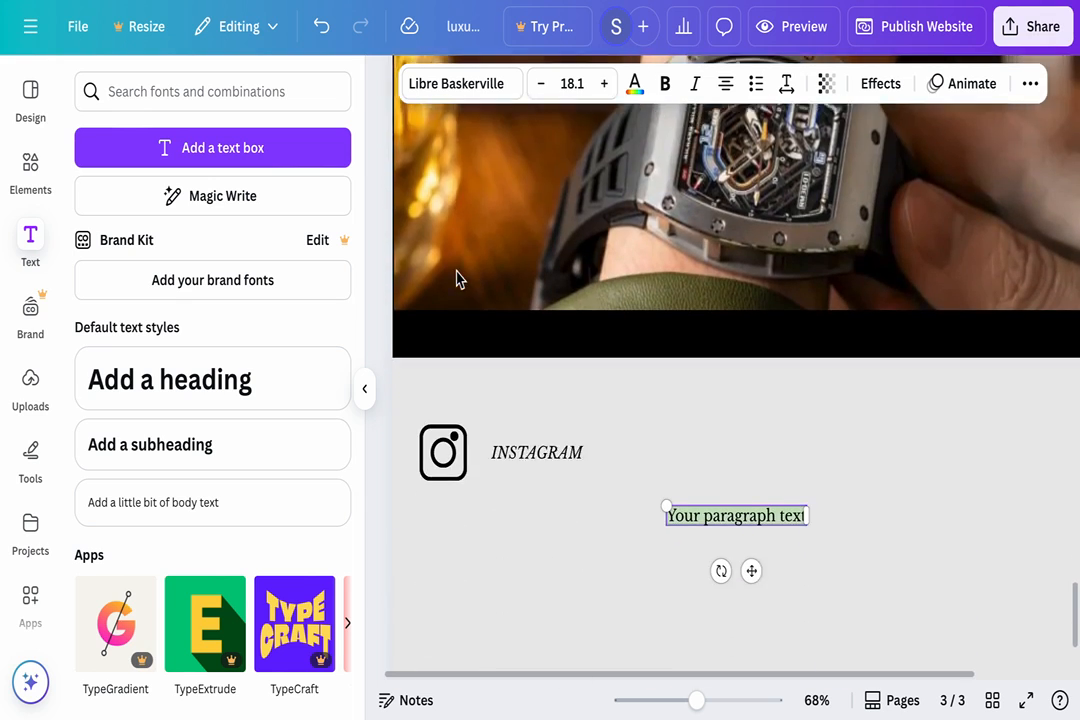
type("Elegance")
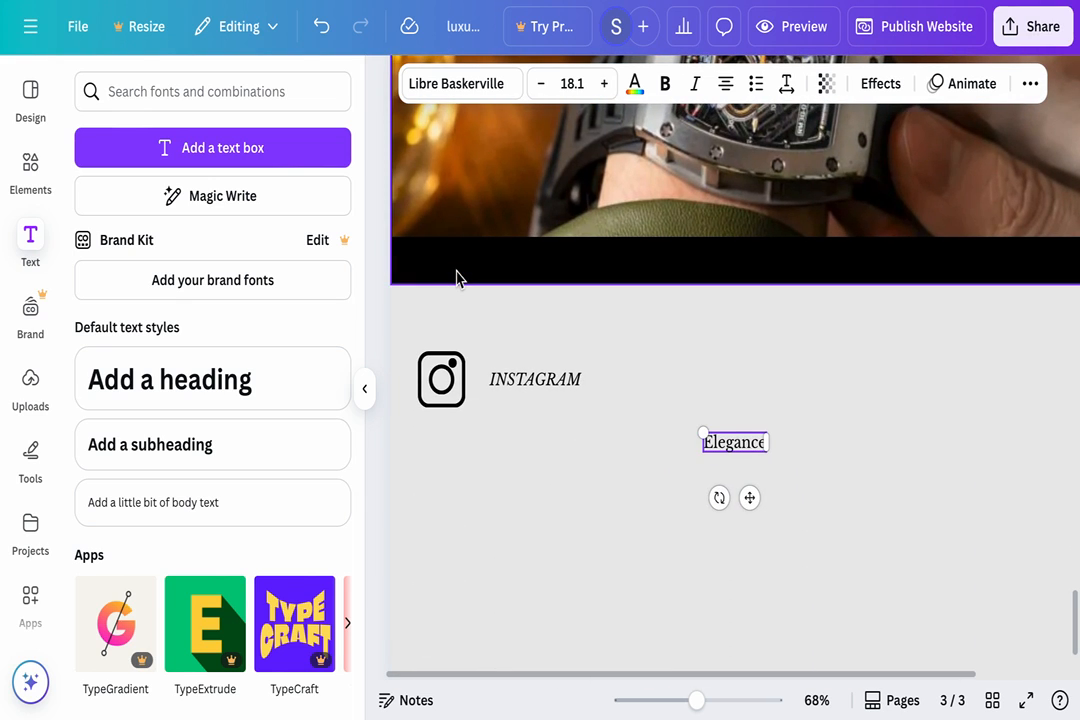
- Copy the style of the hero's Elegance heading and apply it to the new Elegance text in the grey footer area
scroll(646, 376, "up", 10)
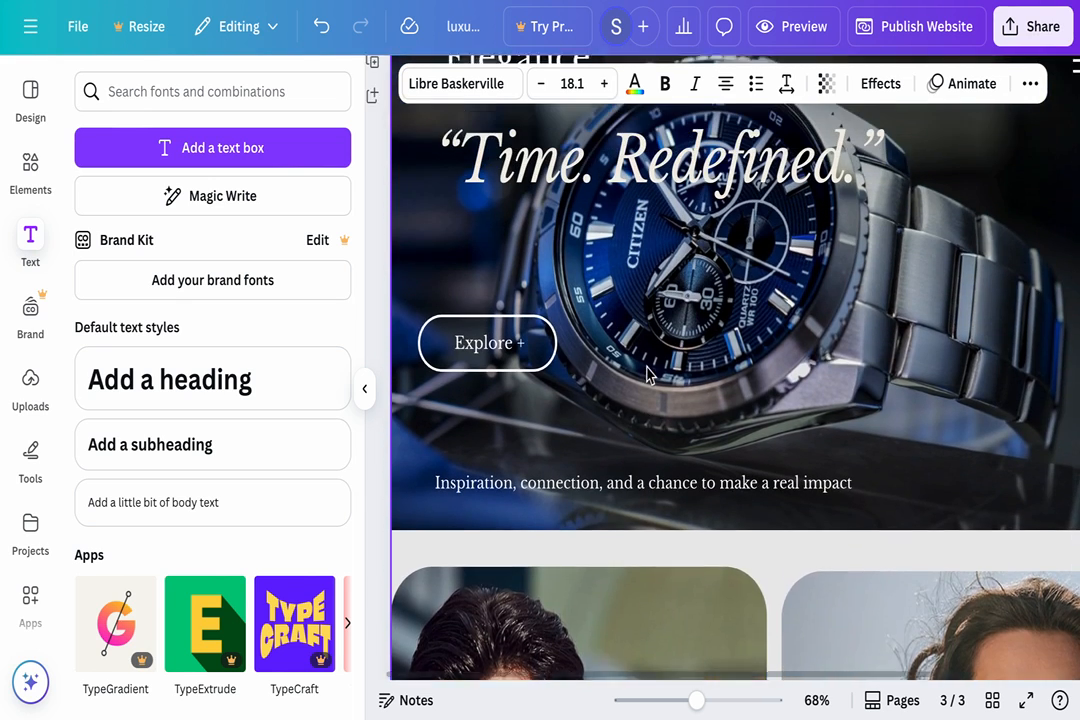
scroll(646, 376, "up", 3)
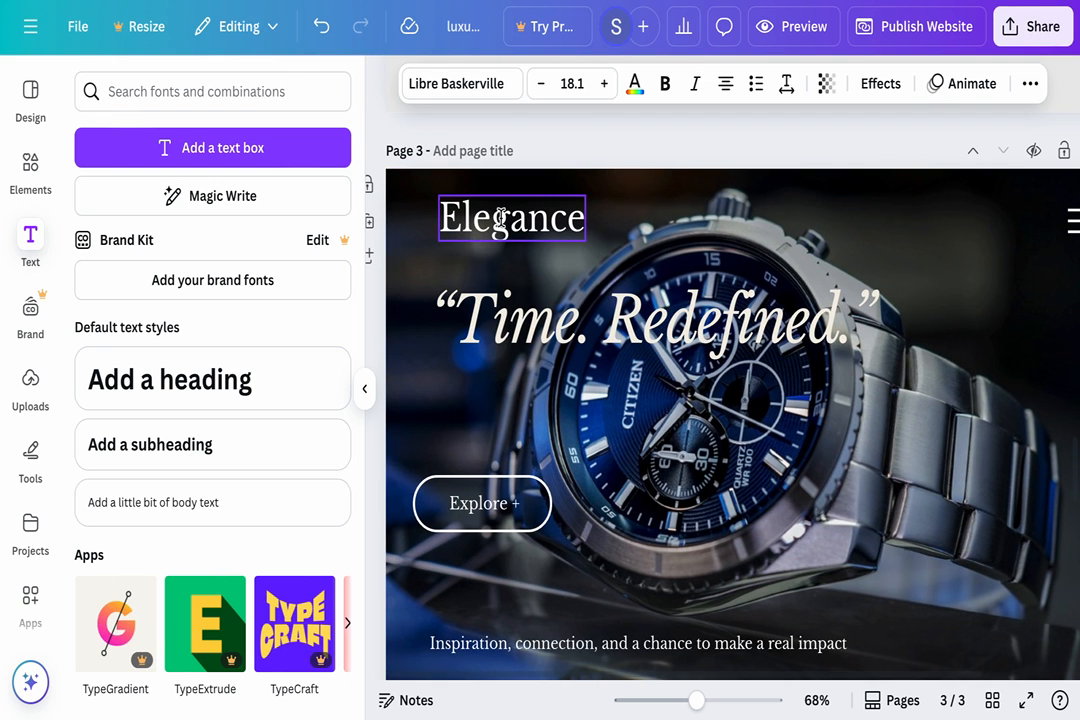
left_click(501, 216)
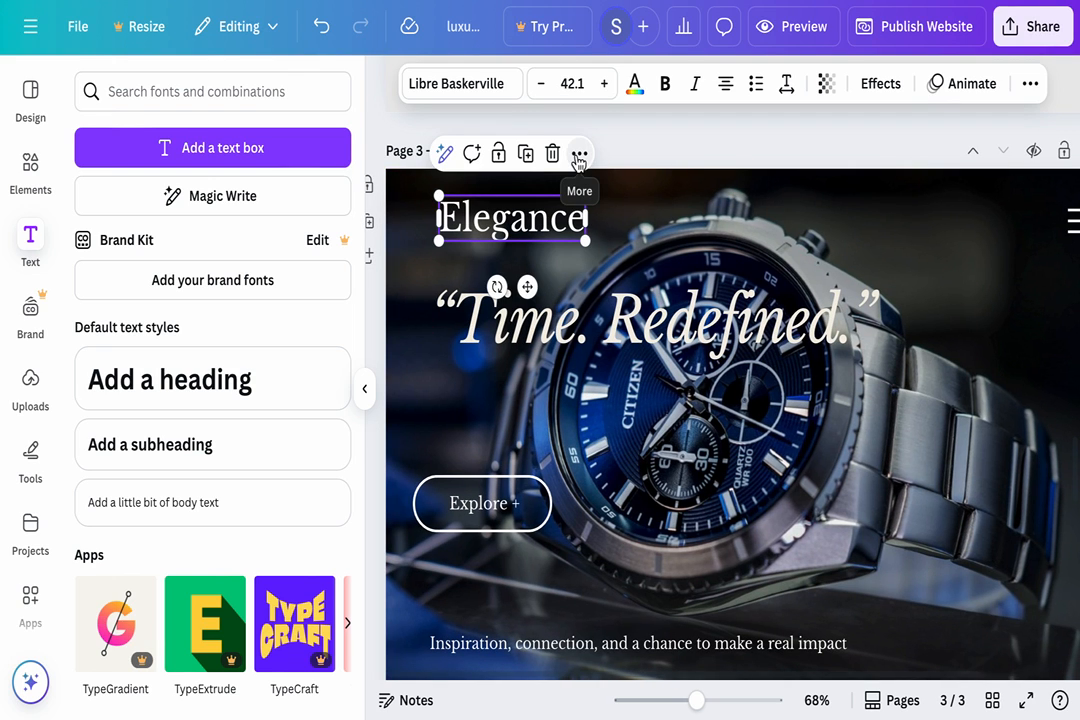
left_click(578, 155)
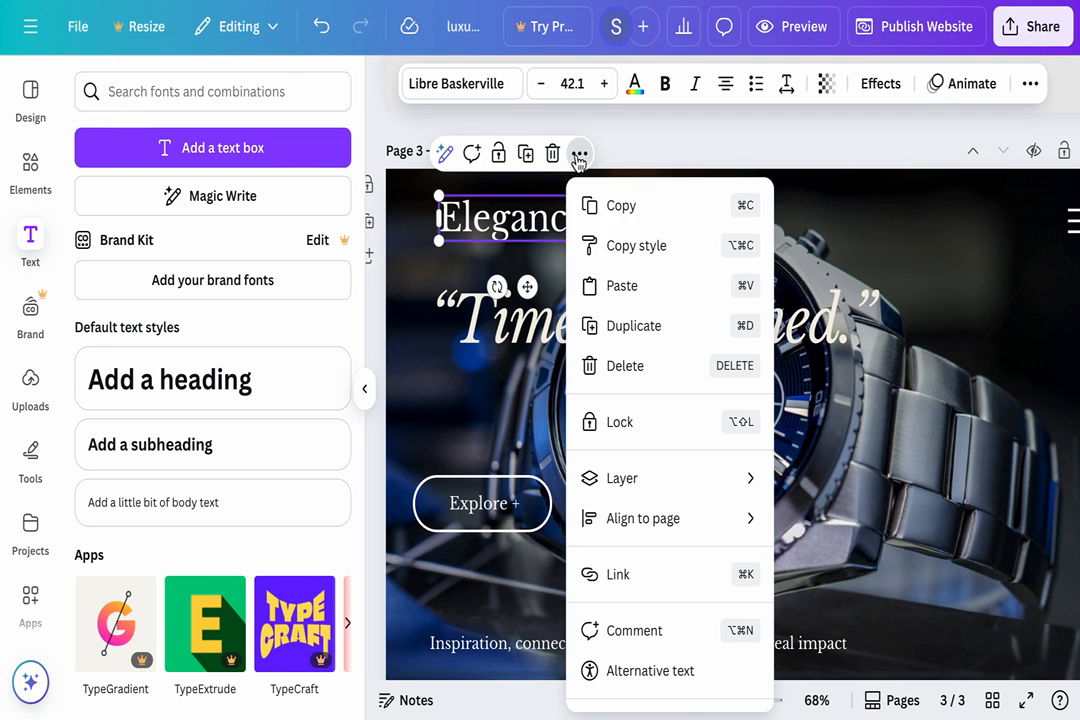
left_click(614, 248)
scroll(611, 292, "down", 10)
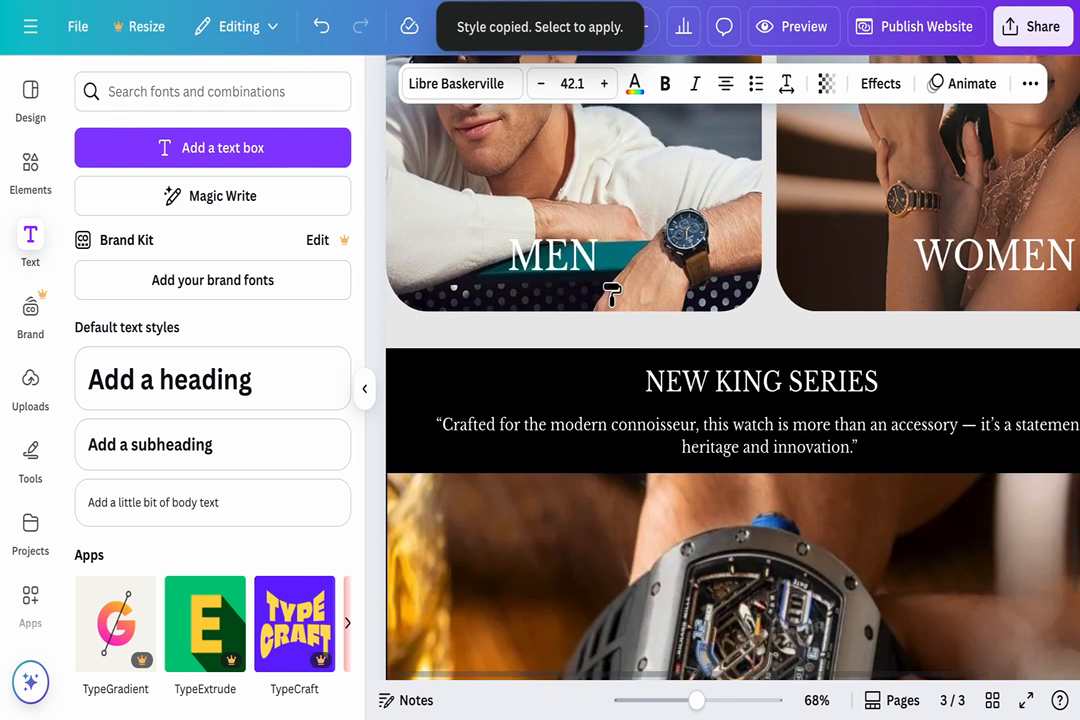
scroll(611, 292, "down", 10)
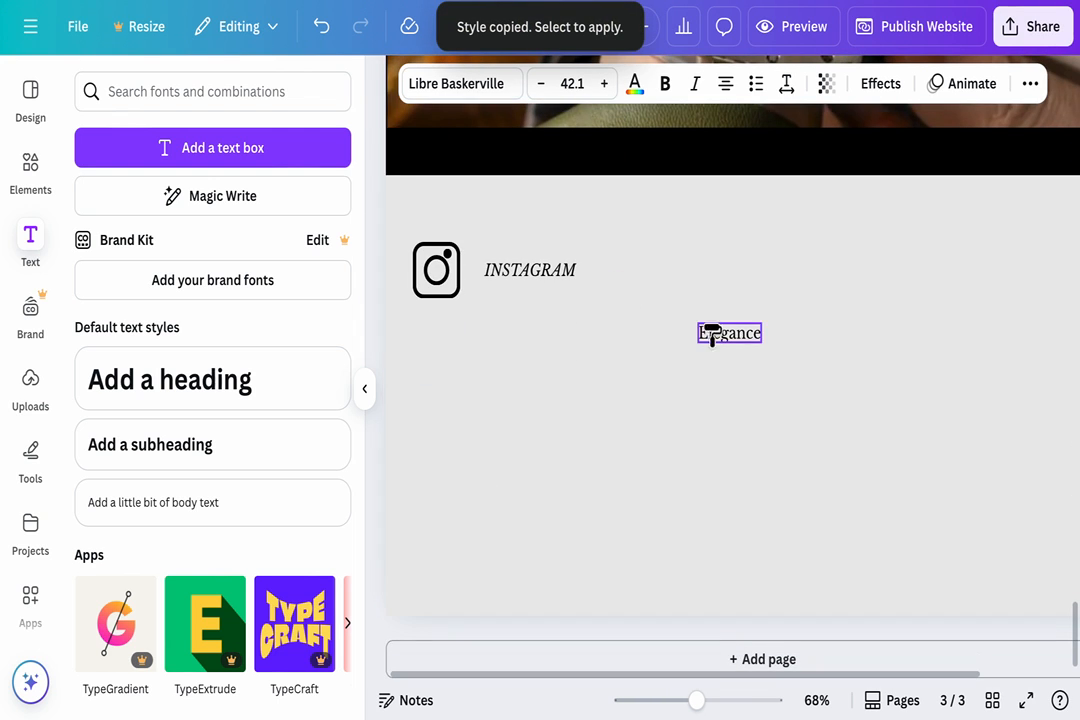
left_click(719, 343)
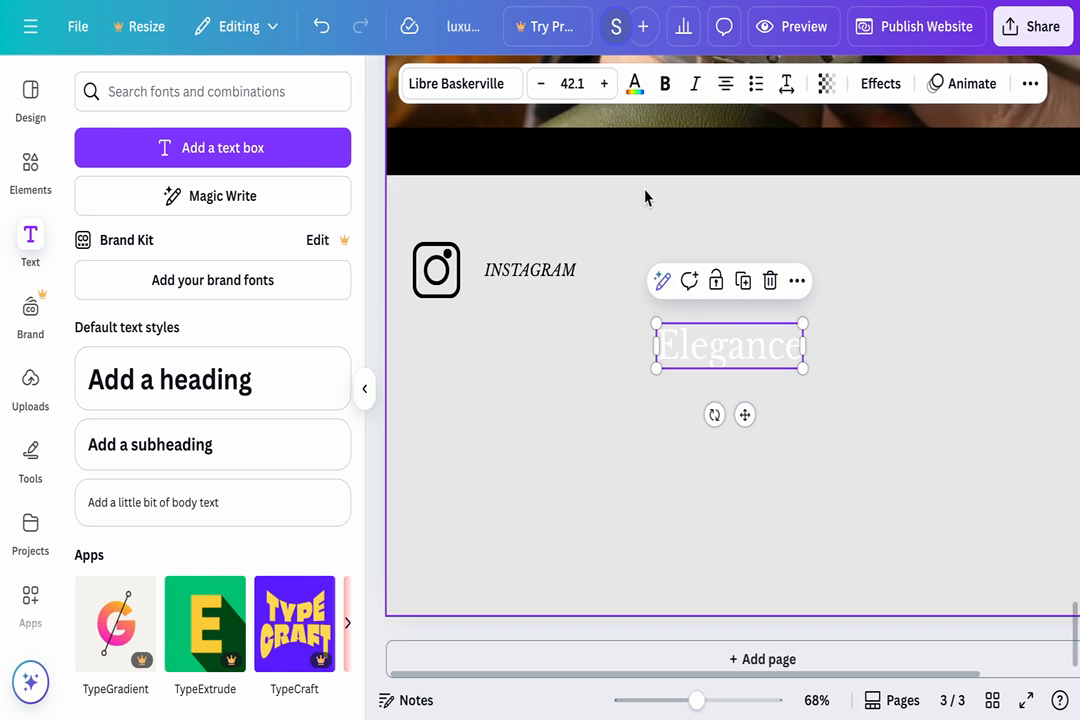
- Change the footer Elegance text's colour to black from the document colours
left_click(634, 86)
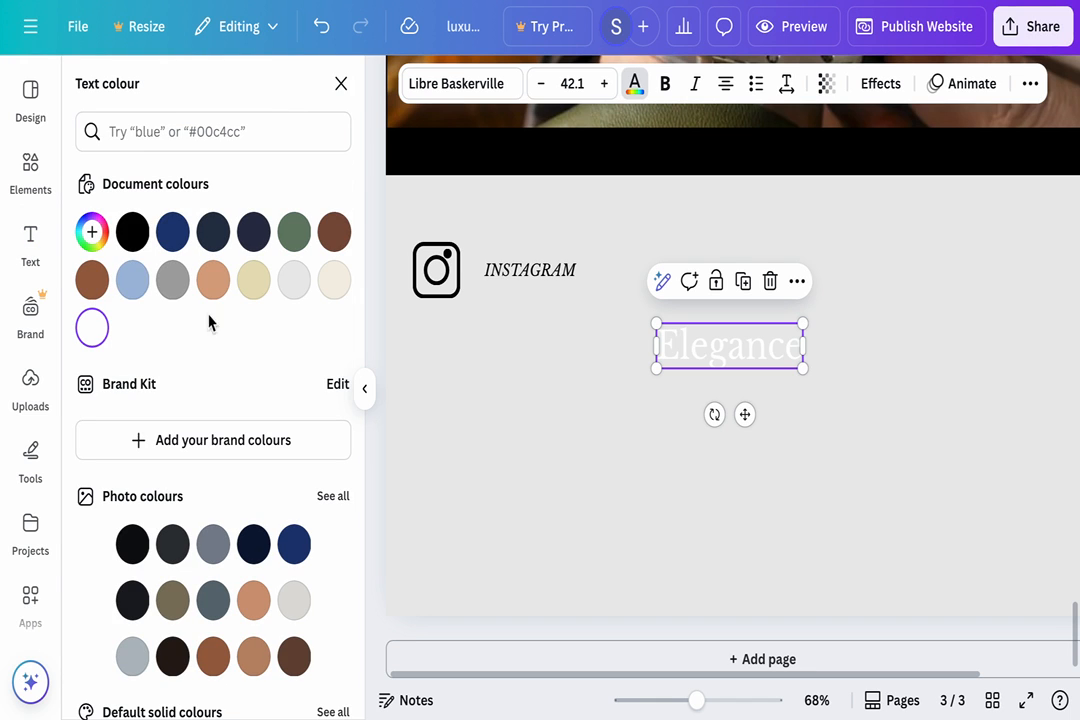
left_click(132, 232)
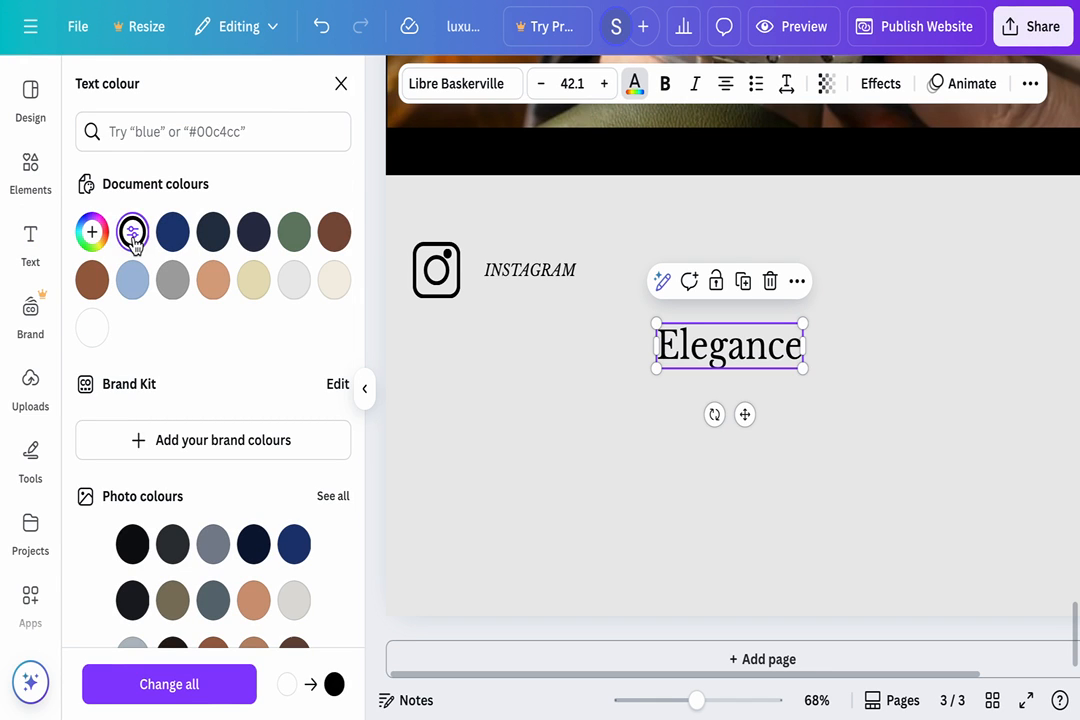
left_click(545, 464)
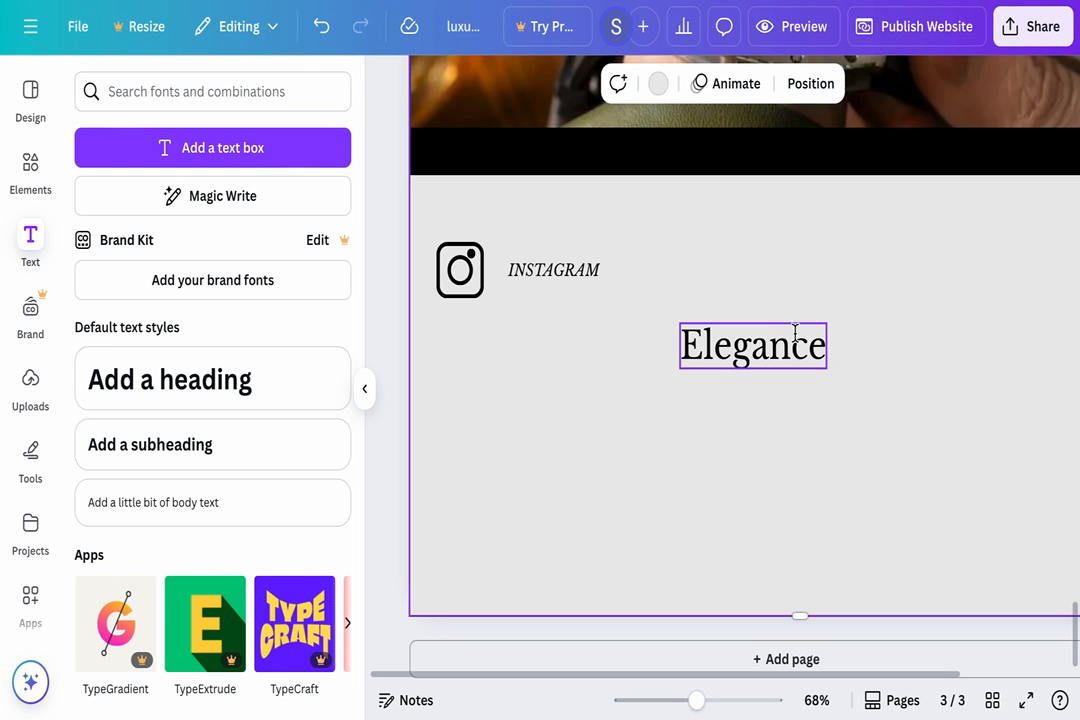
- Move the footer Elegance heading up just beneath the black band, and shift the Instagram icon together with its label lower
left_click_drag(781, 337, 767, 201)
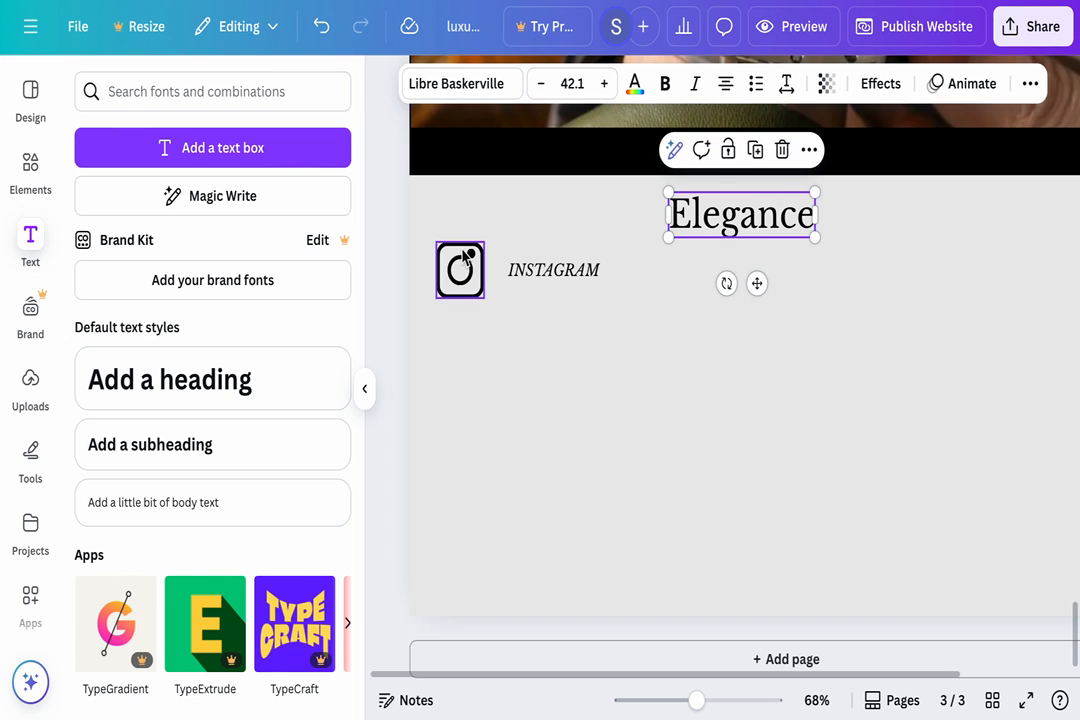
left_click_drag(443, 231, 591, 316)
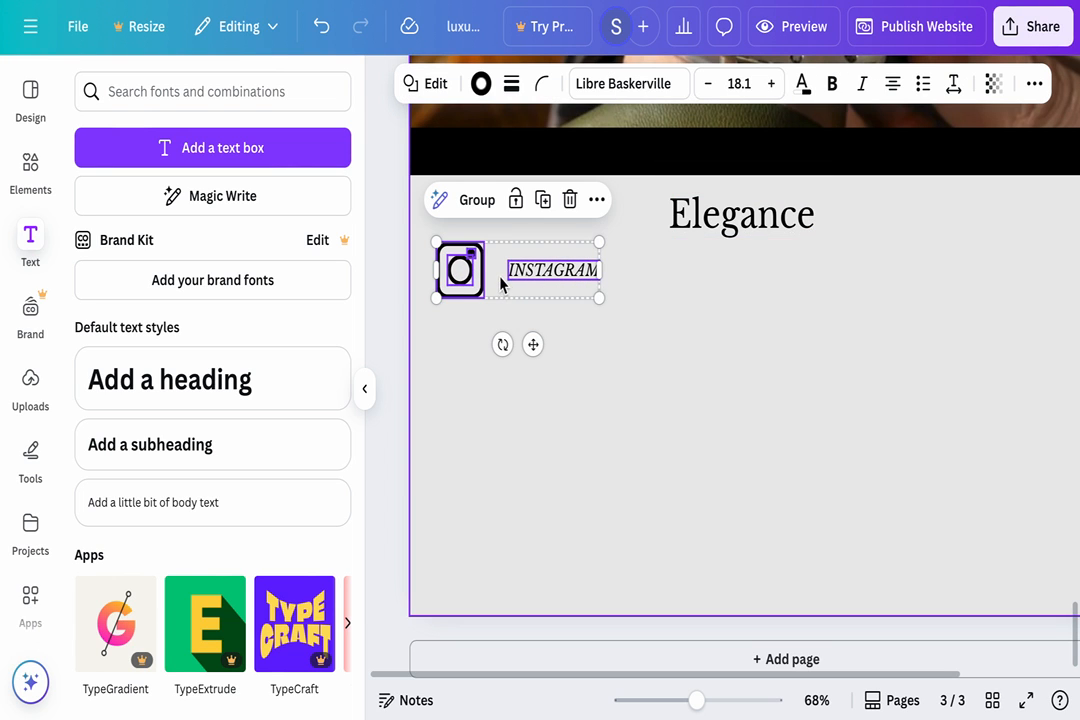
left_click_drag(501, 284, 501, 328)
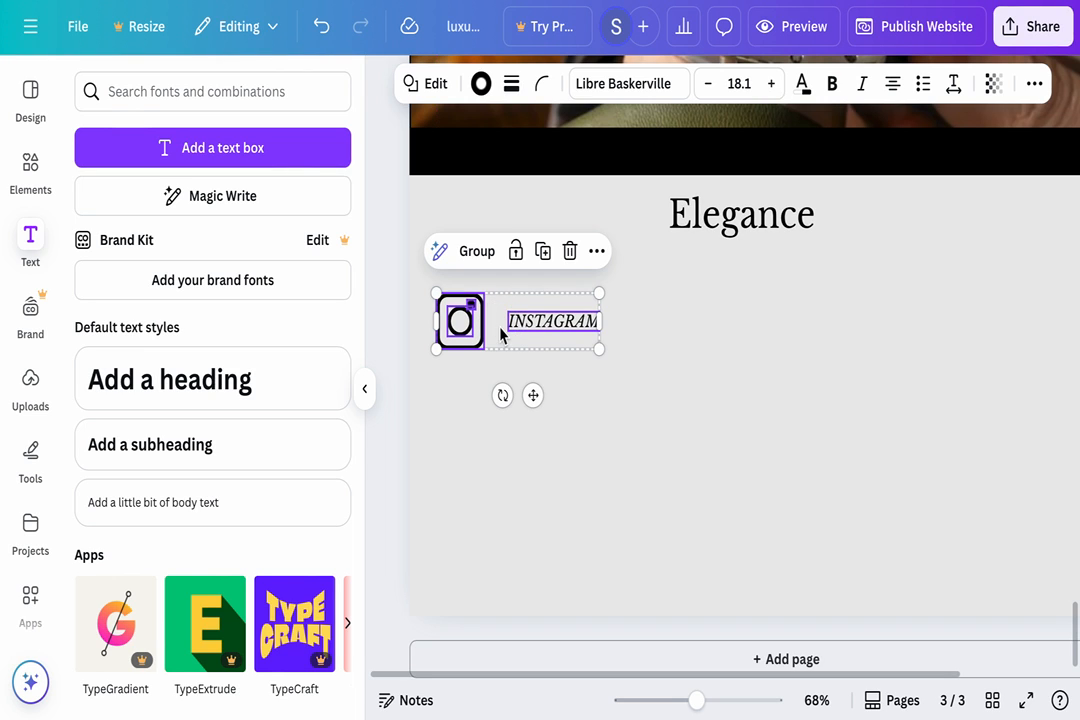
- Move the INSTAGRAM label slightly closer to its icon in the grey footer area
left_click(696, 308)
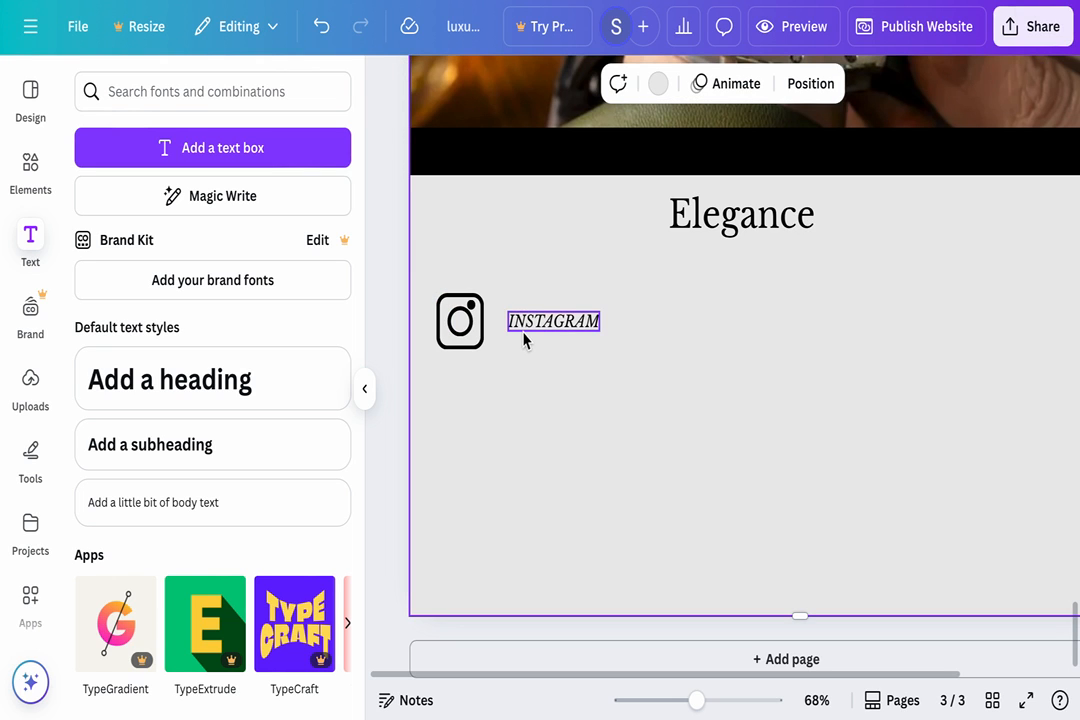
mouse_move(523, 340)
left_mouse_down()
mouse_move(511, 330)
mouse_move(511, 340)
left_mouse_up()
- Insert a straight line and place it in the grey footer area beneath the Instagram icon and label
key("d")
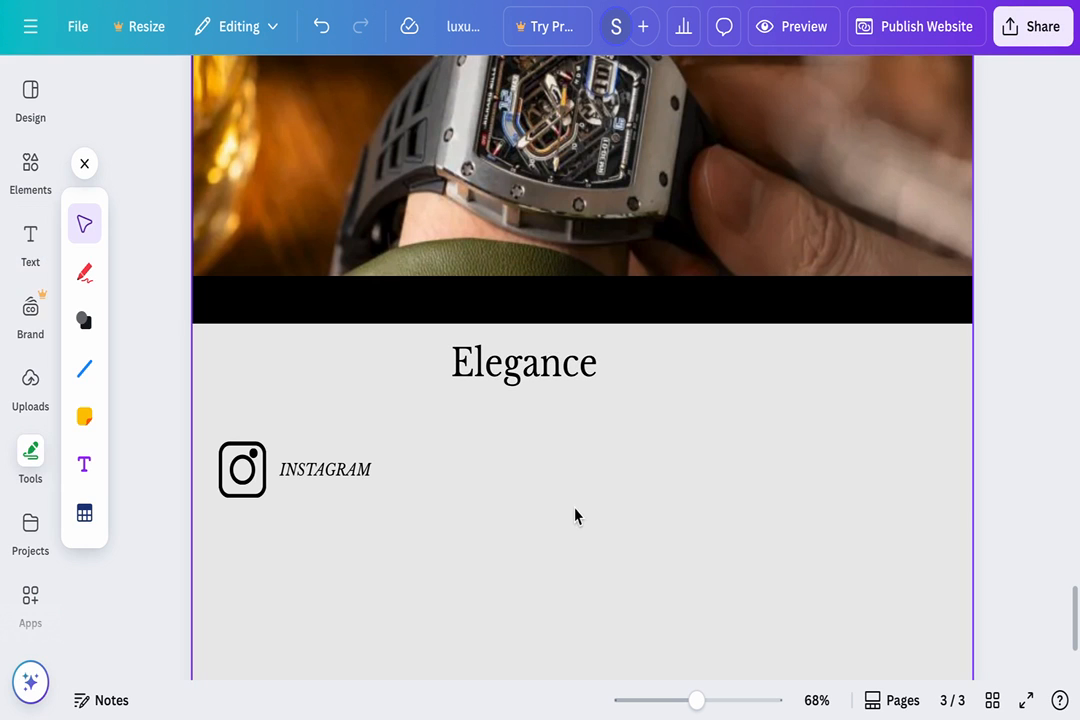
left_click(85, 382)
left_click(132, 319)
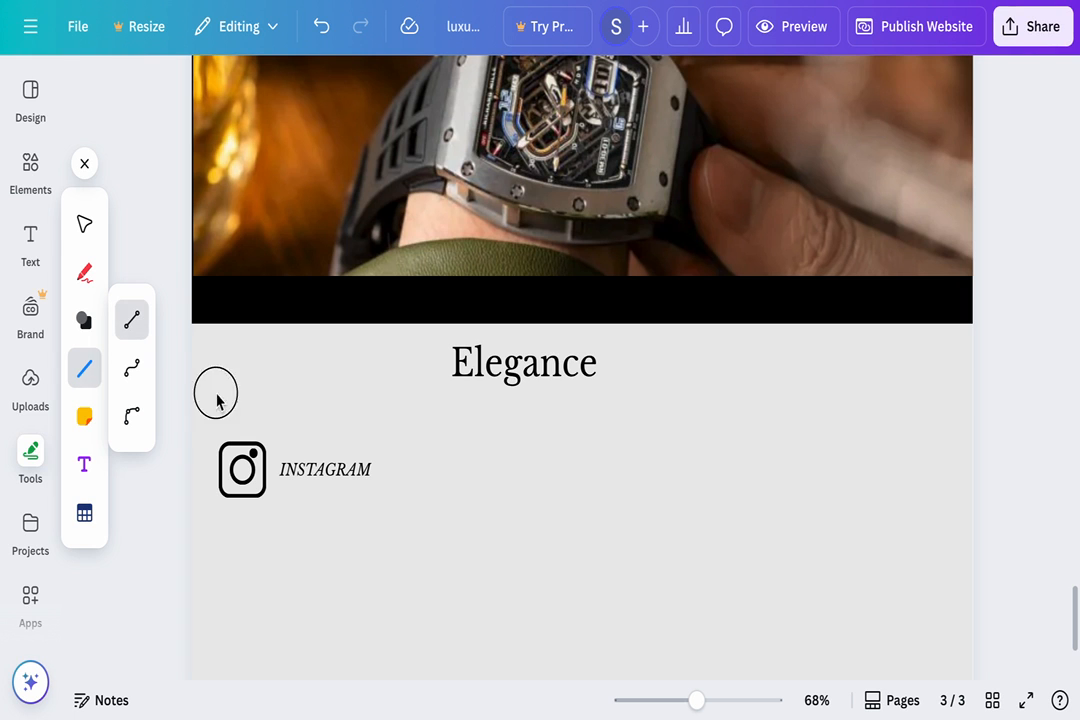
left_click(131, 317)
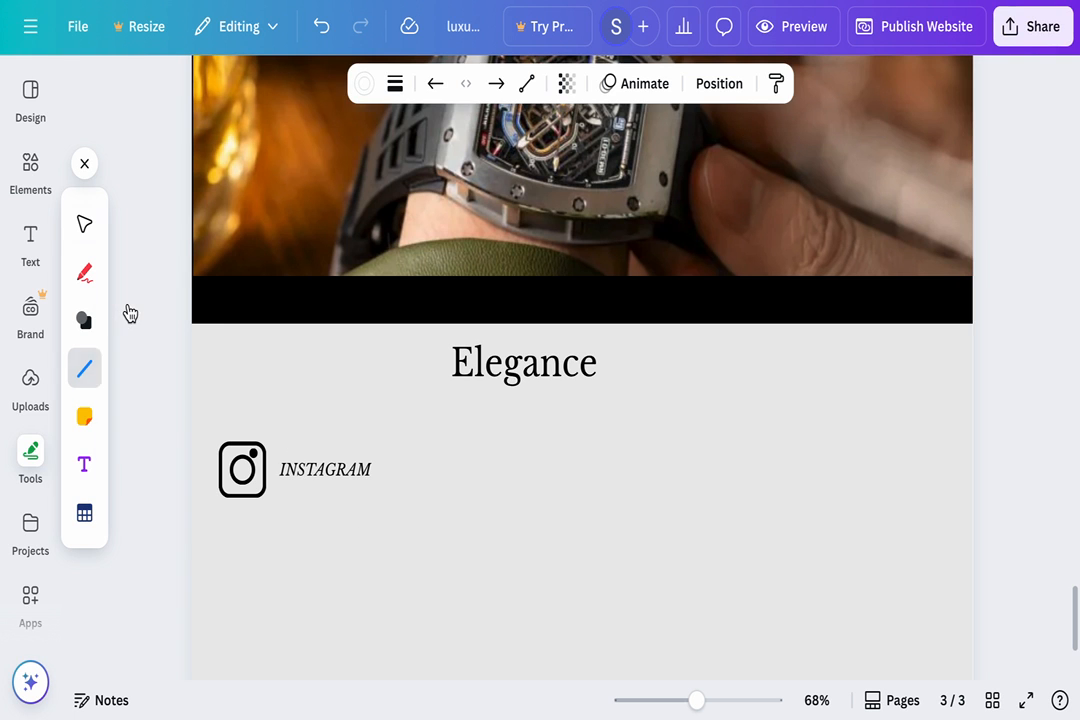
scroll(510, 270, "up", 6)
scroll(510, 270, "down", 2)
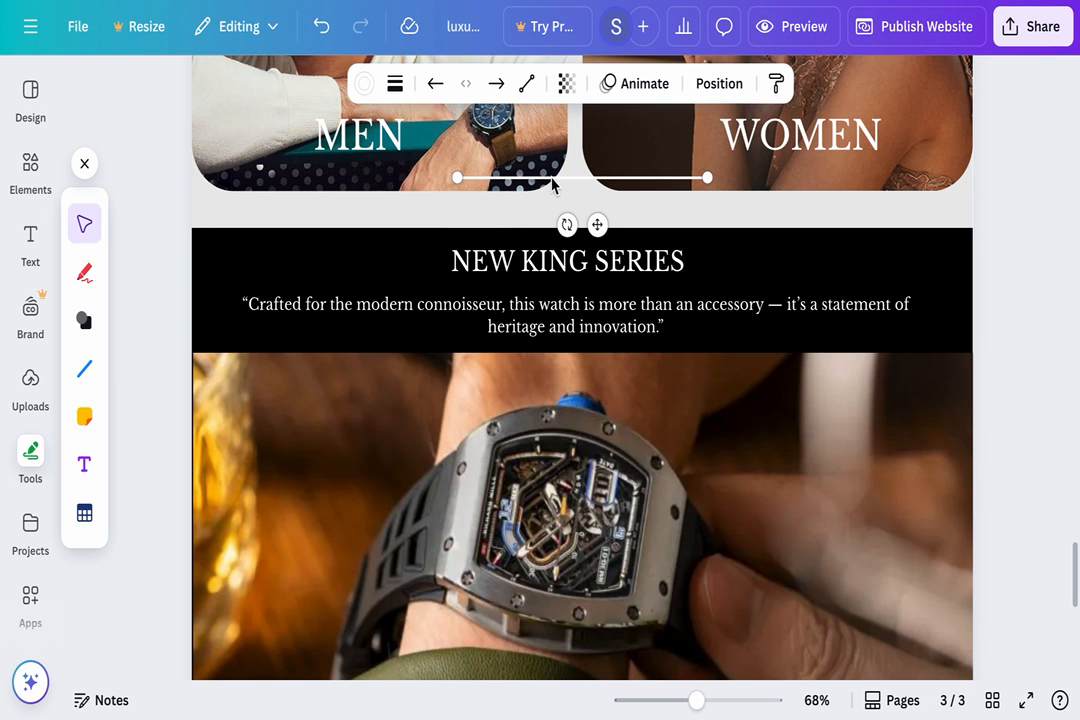
left_click_drag(551, 181, 501, 697)
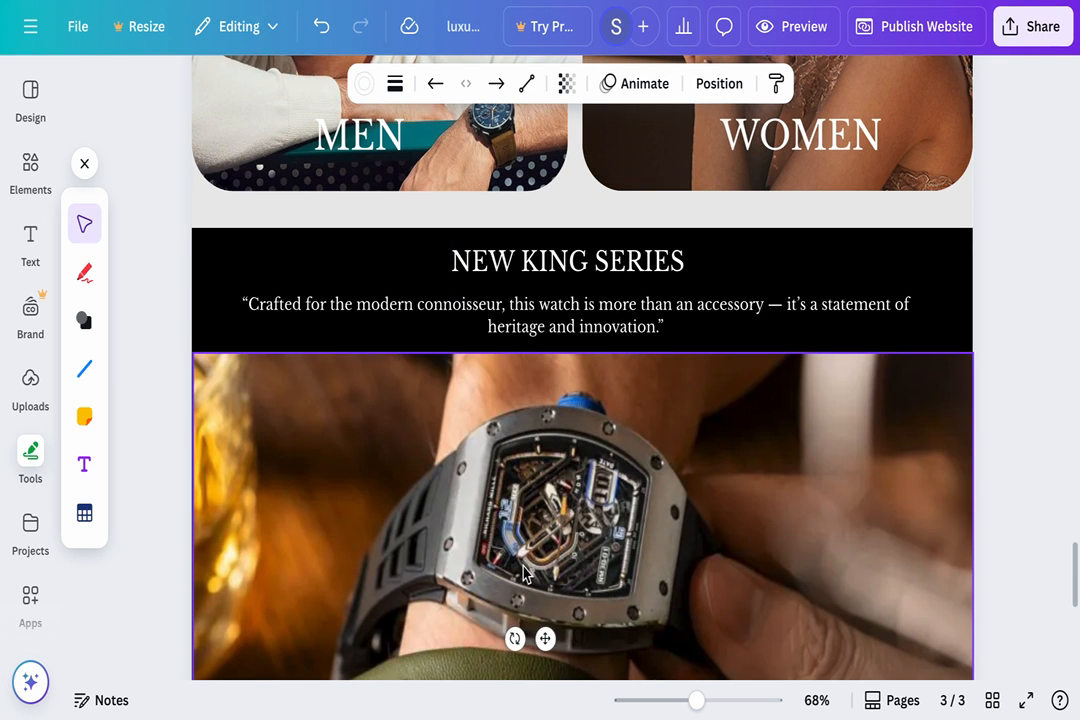
scroll(526, 572, "down", 5)
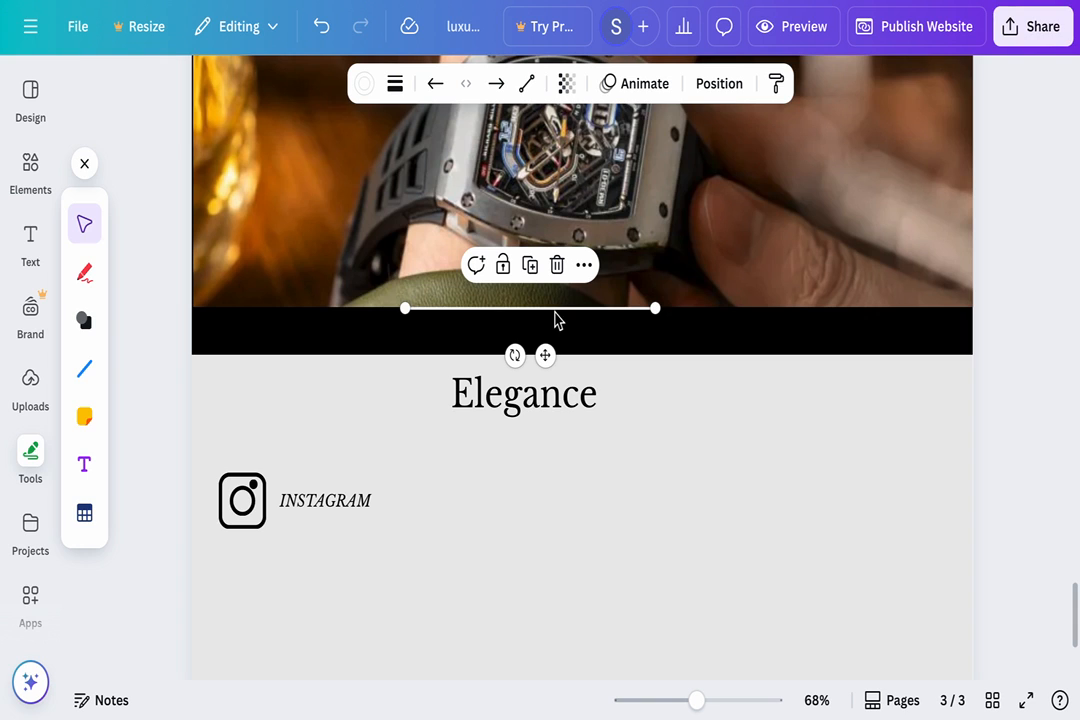
left_click_drag(557, 316, 446, 590)
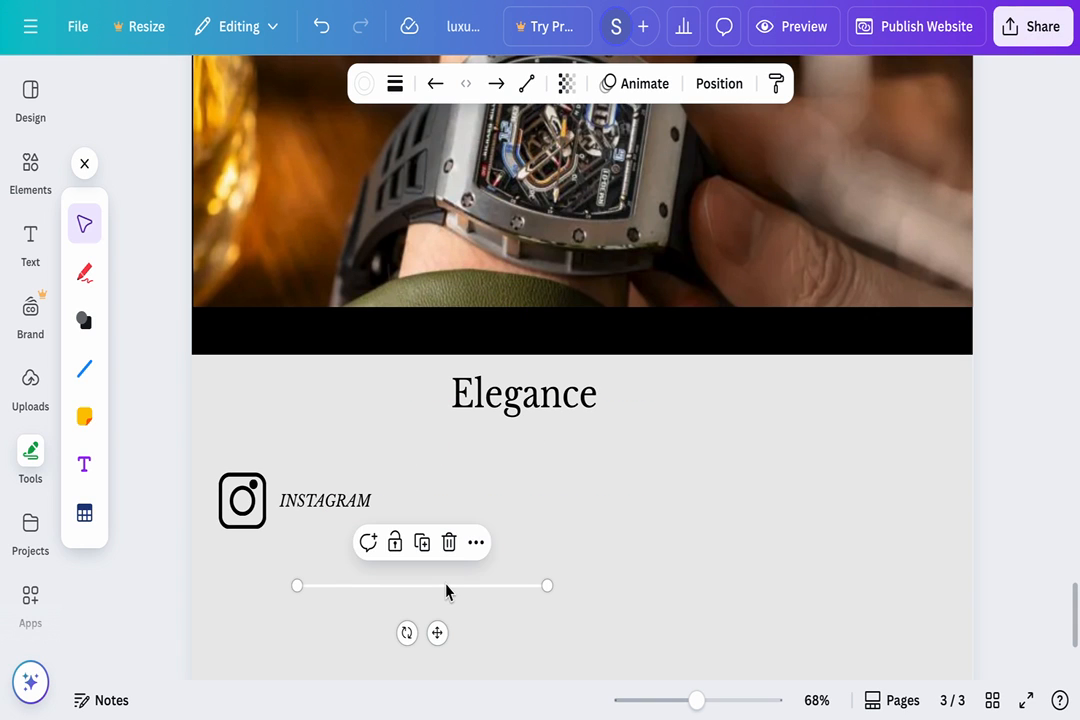
- Colour the footer line grey from the document colours and stretch it horizontally across the full page width
left_click(365, 83)
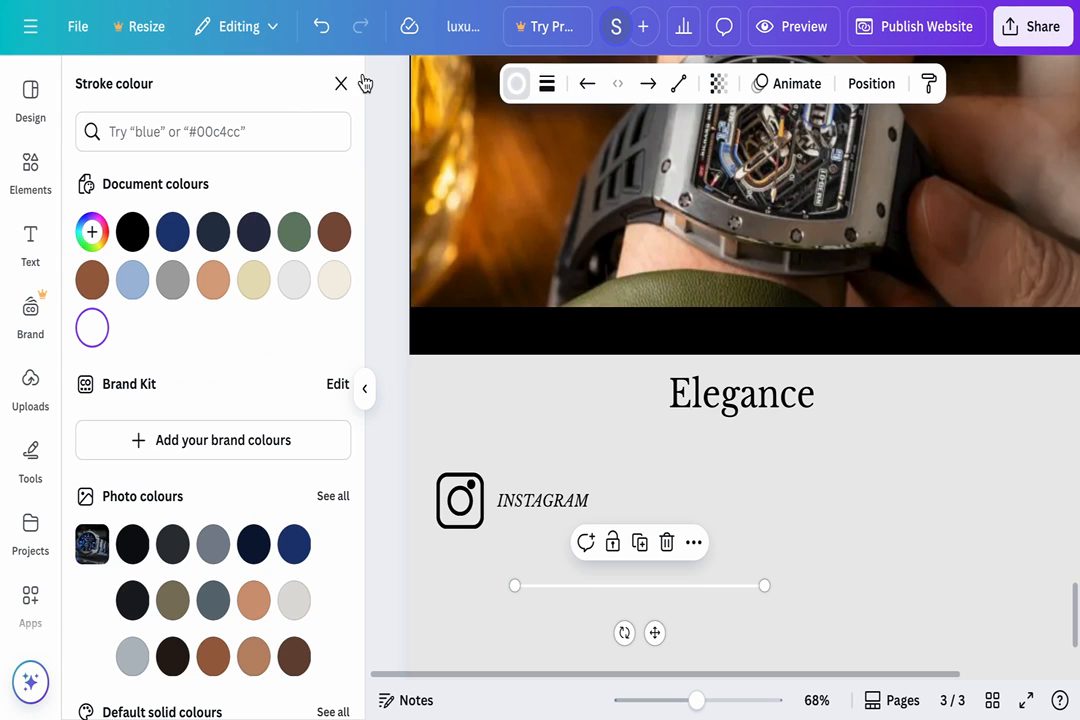
left_click(168, 285)
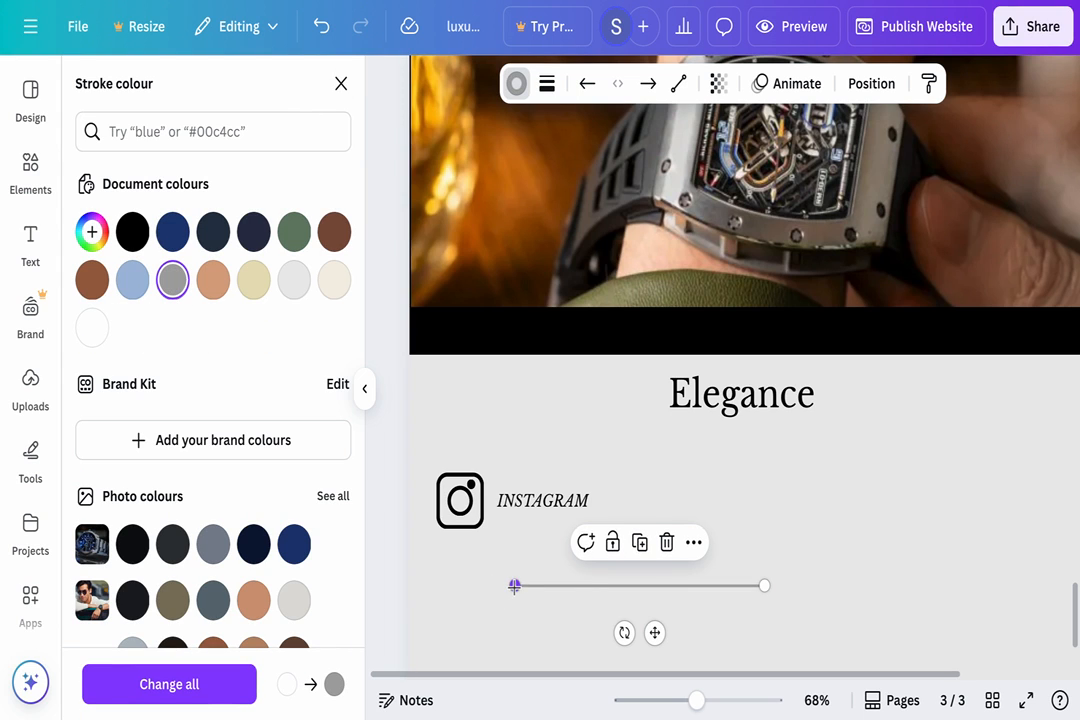
left_click_drag(514, 586, 410, 585)
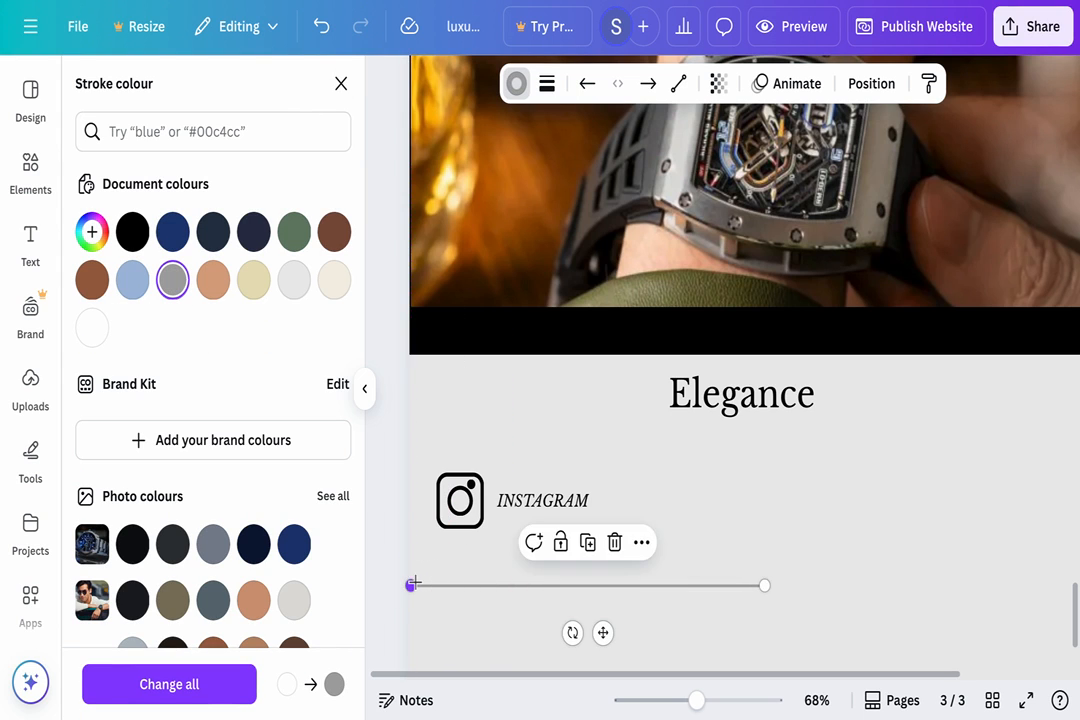
left_click_drag(765, 586, 954, 503)
scroll(954, 503, "up", 1)
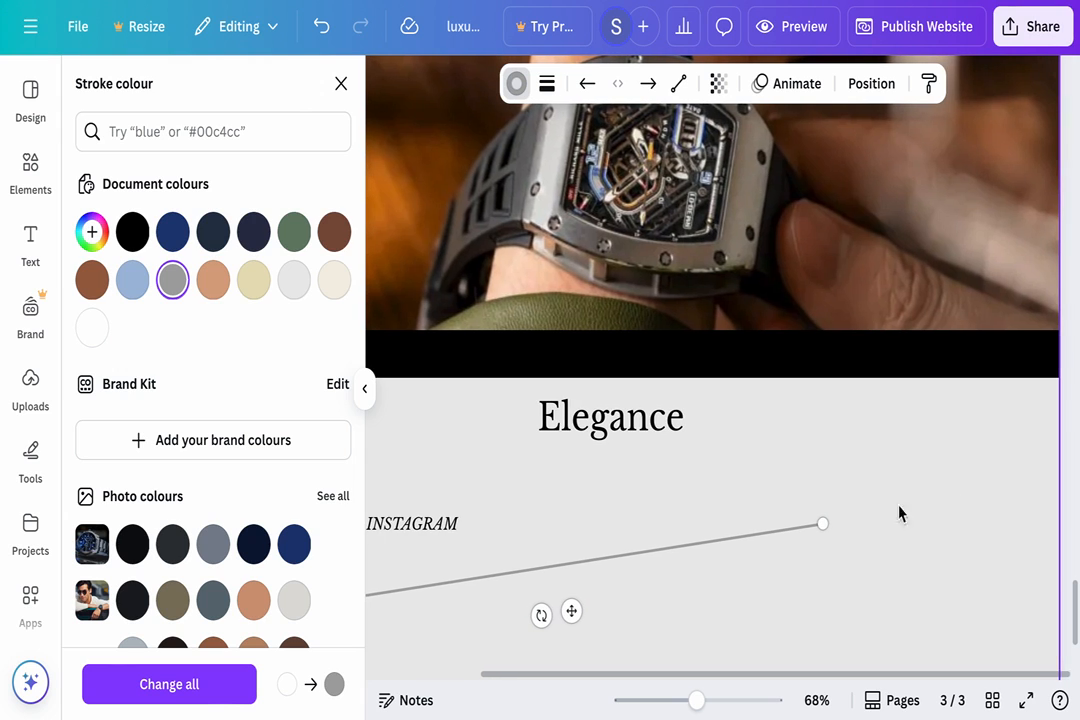
left_click_drag(822, 524, 1065, 600)
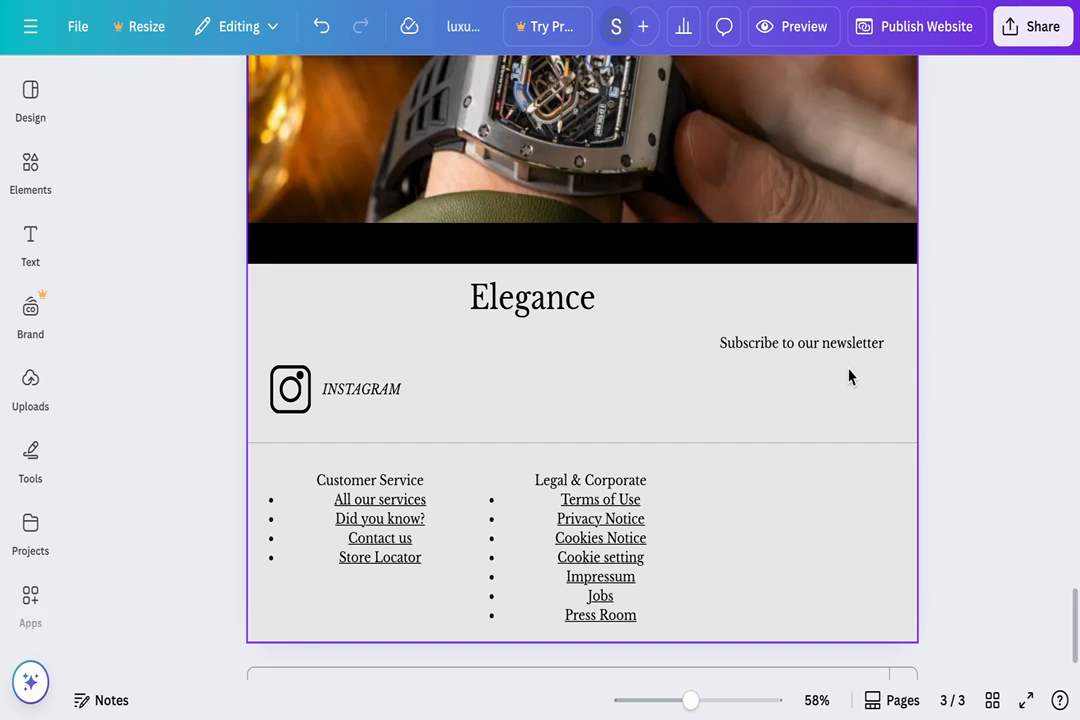
- Add a square shape filled with white and containing a placeholder e-mail address
left_click(36, 185)
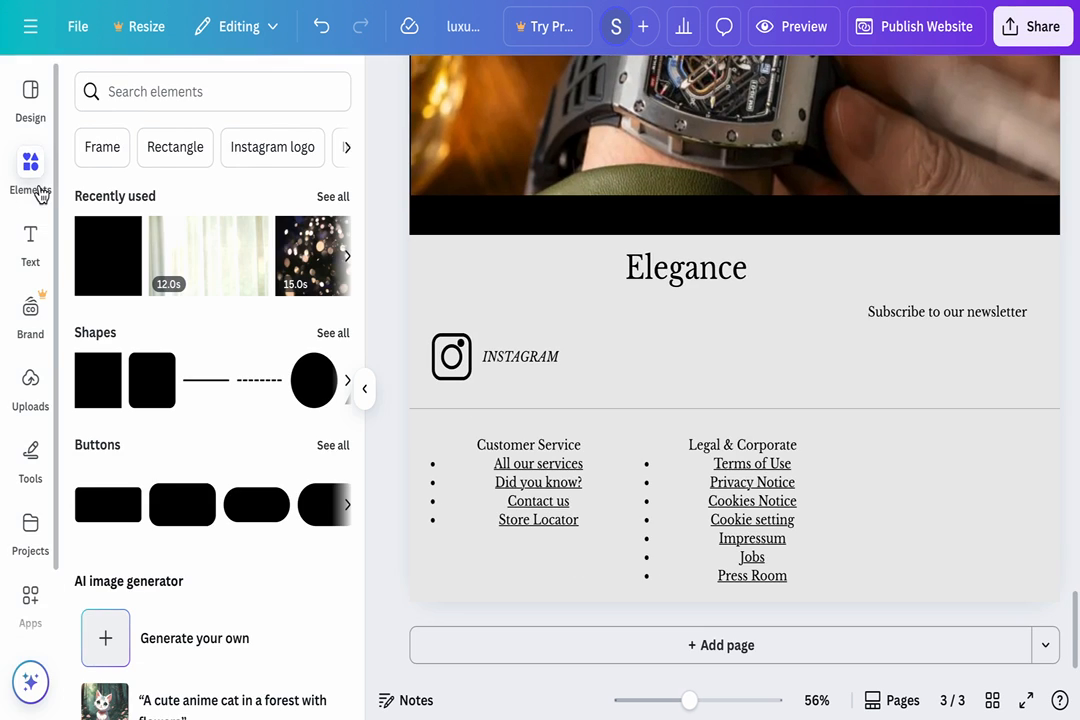
left_click(100, 397)
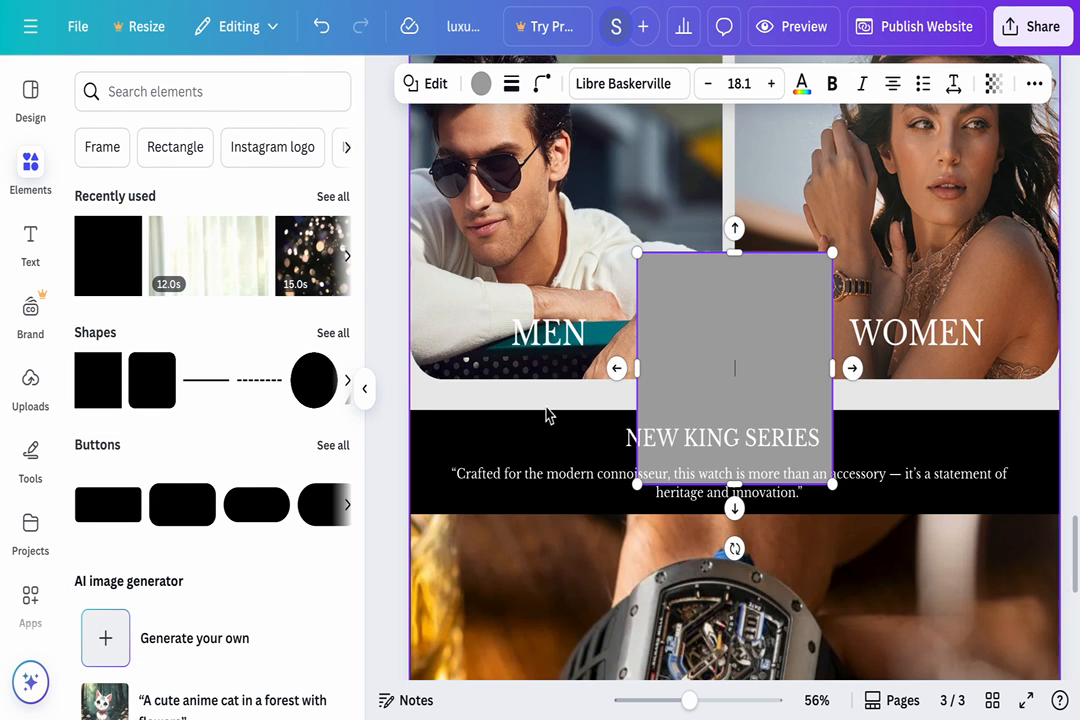
left_click(481, 84)
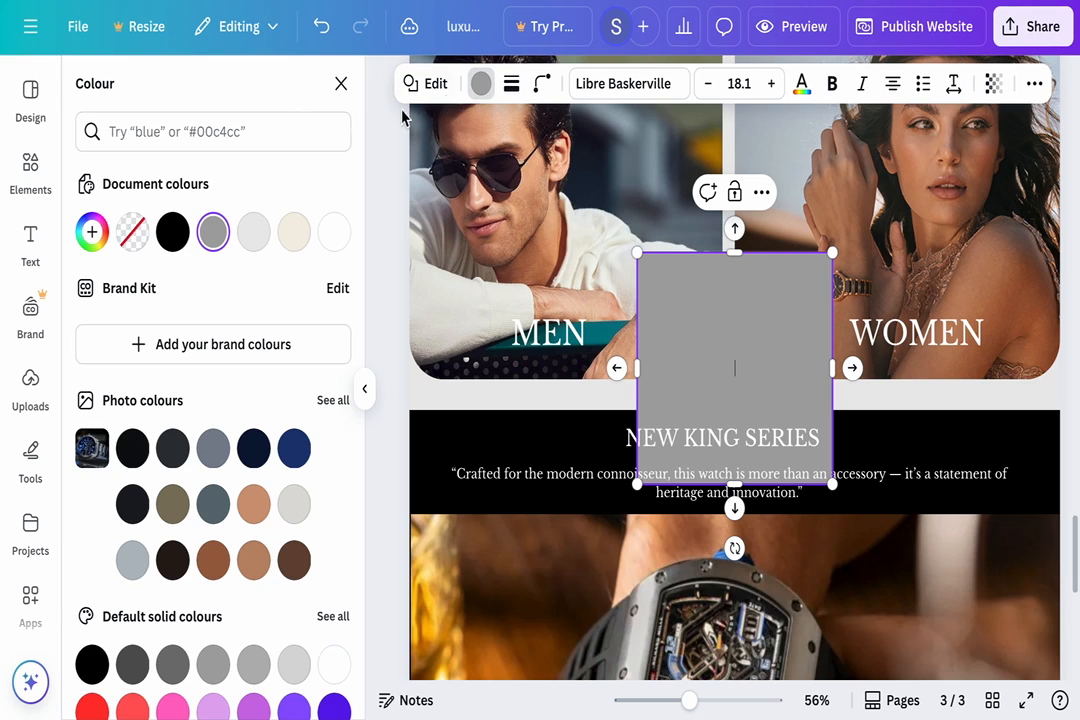
left_click(334, 233)
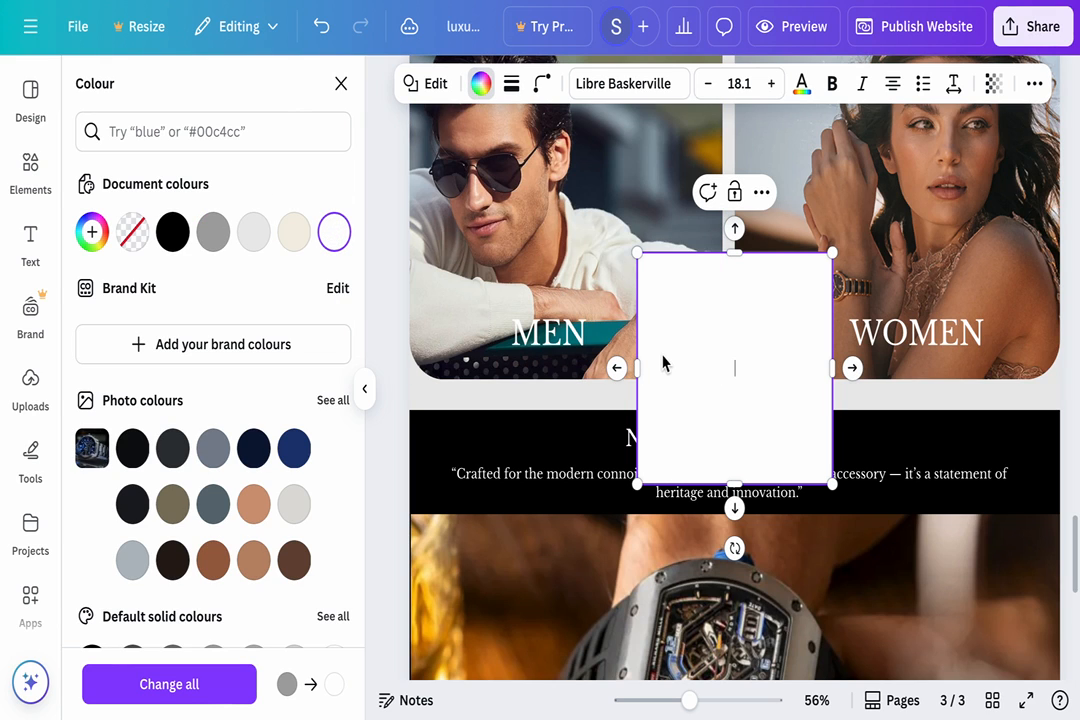
type("e")
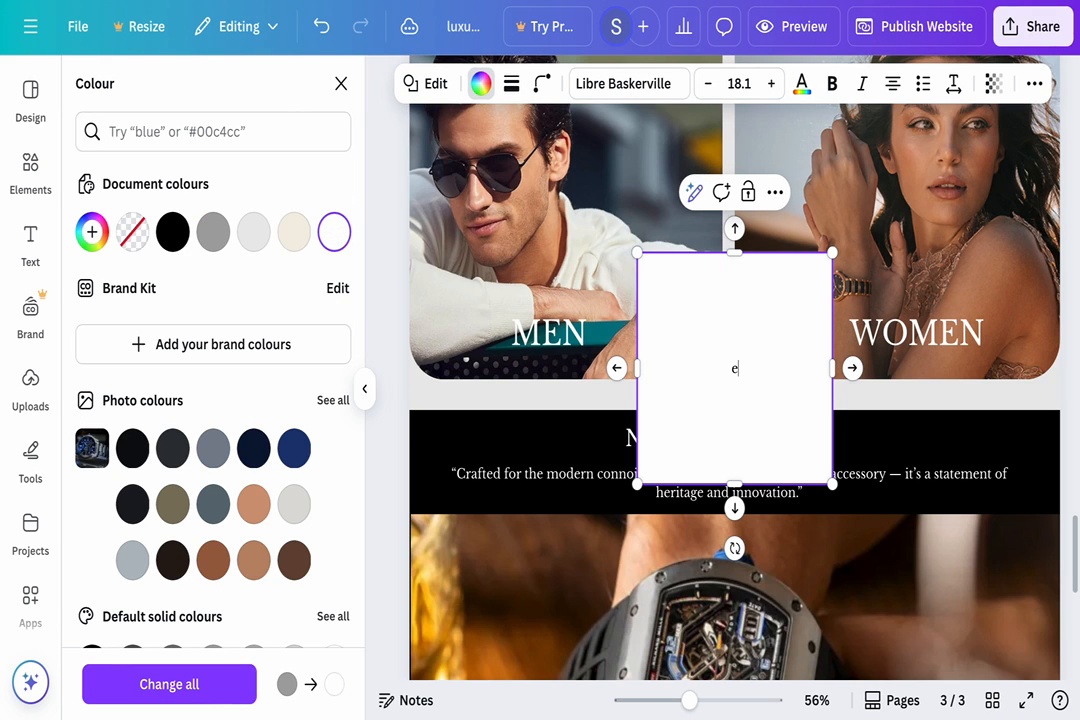
type("xample@gmail.com")
- Place the white e-mail box beneath the "Subscribe to our newsletter" text and flatten it into a low input field
left_click_drag(744, 488, 735, 410)
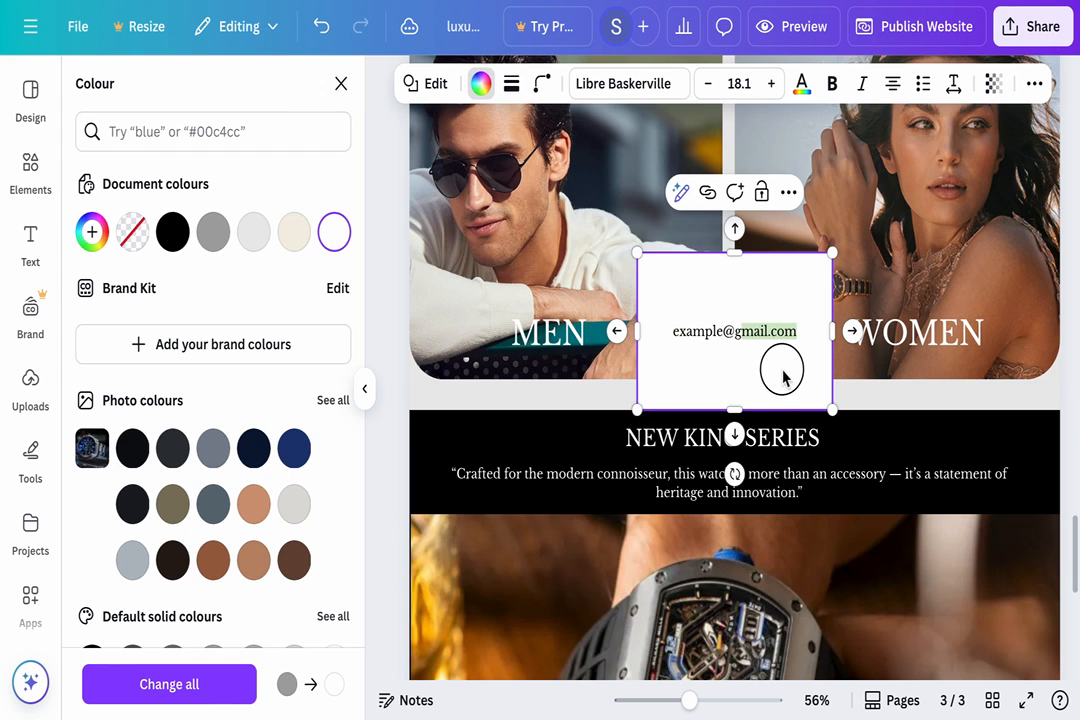
left_click_drag(784, 374, 815, 704)
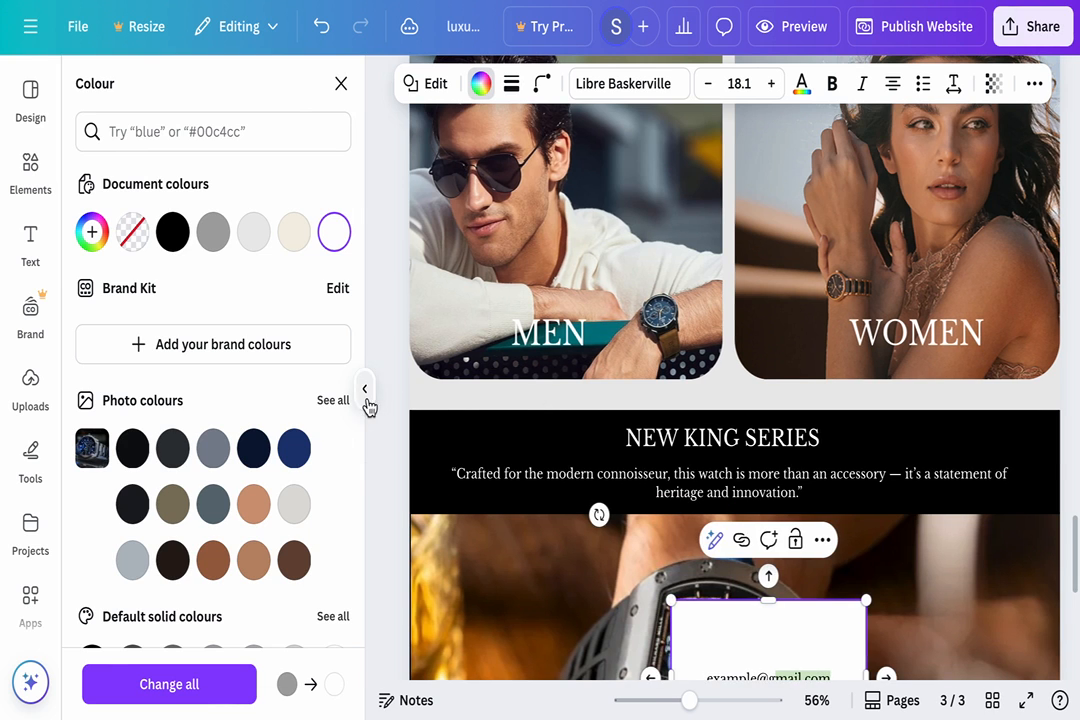
left_click(364, 388)
scroll(680, 300, "down", 5)
scroll(680, 300, "down", 2)
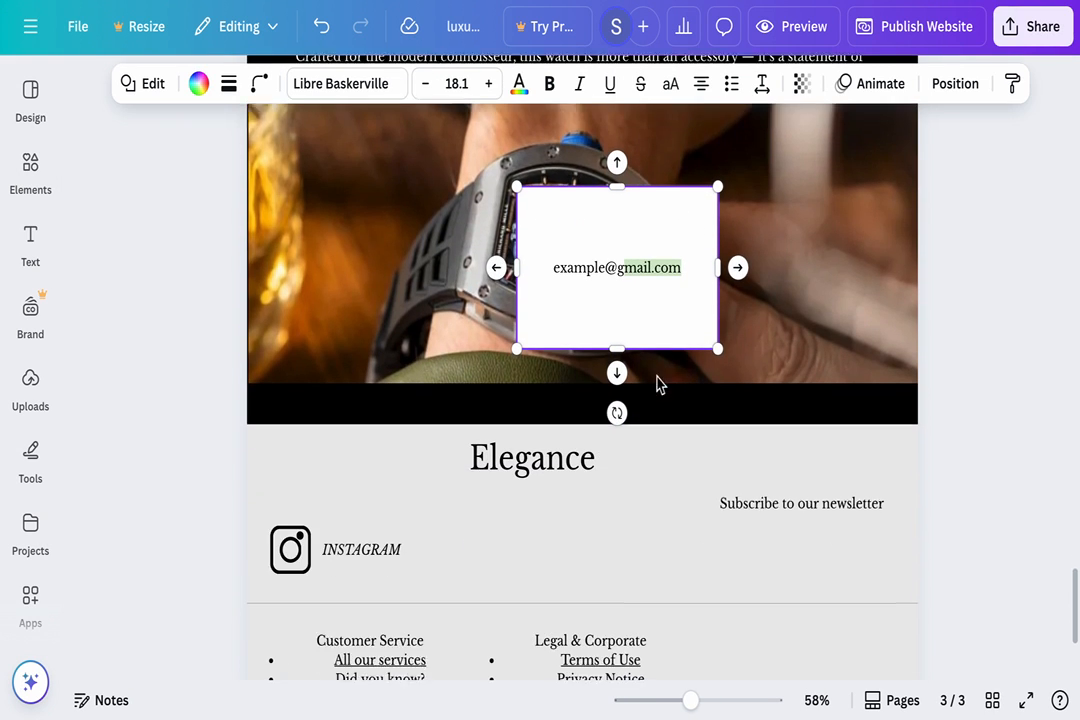
left_click_drag(634, 272, 815, 606)
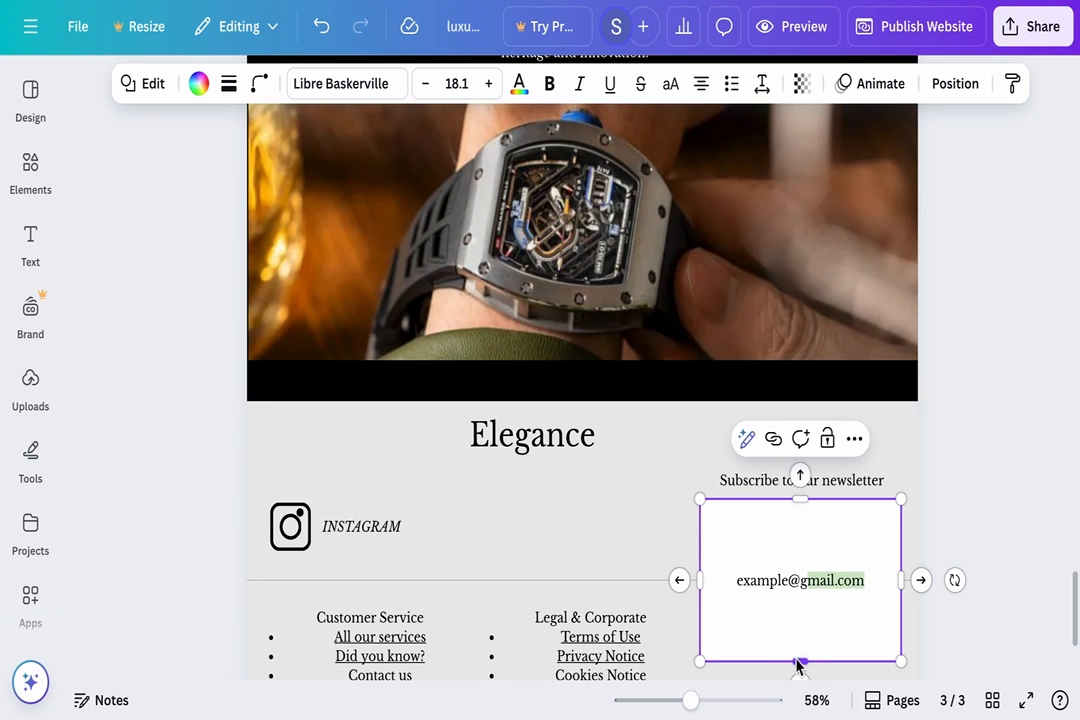
left_click_drag(797, 663, 861, 535)
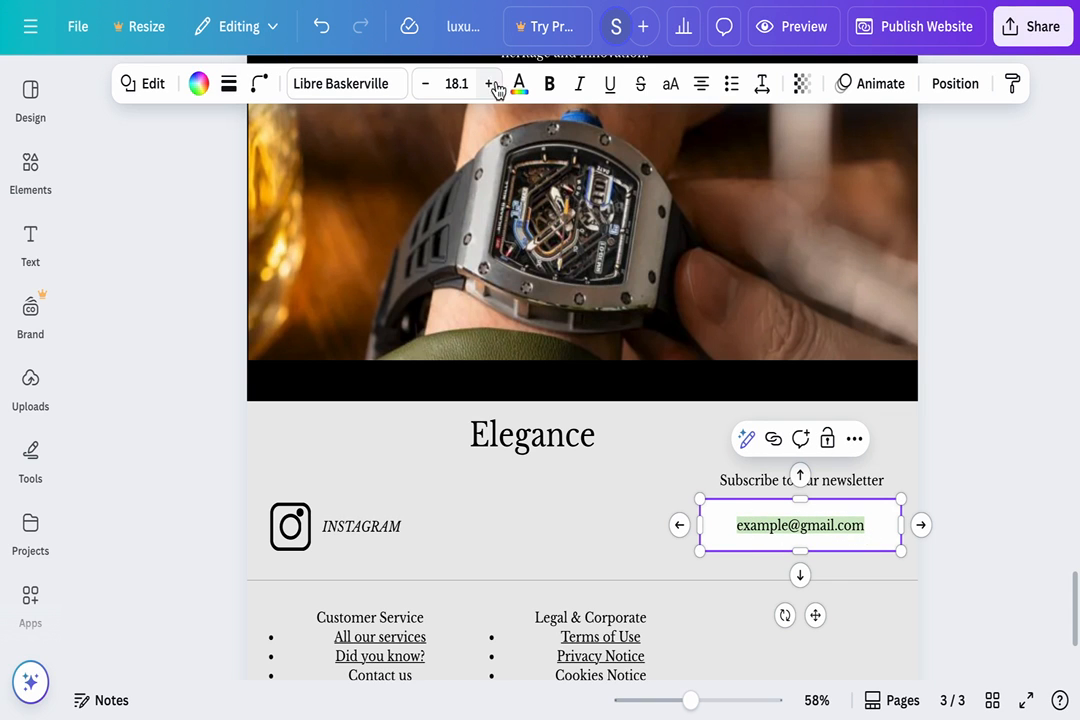
- Set the placeholder e-mail text's colour to the mid grey from the document colours
left_click(519, 85)
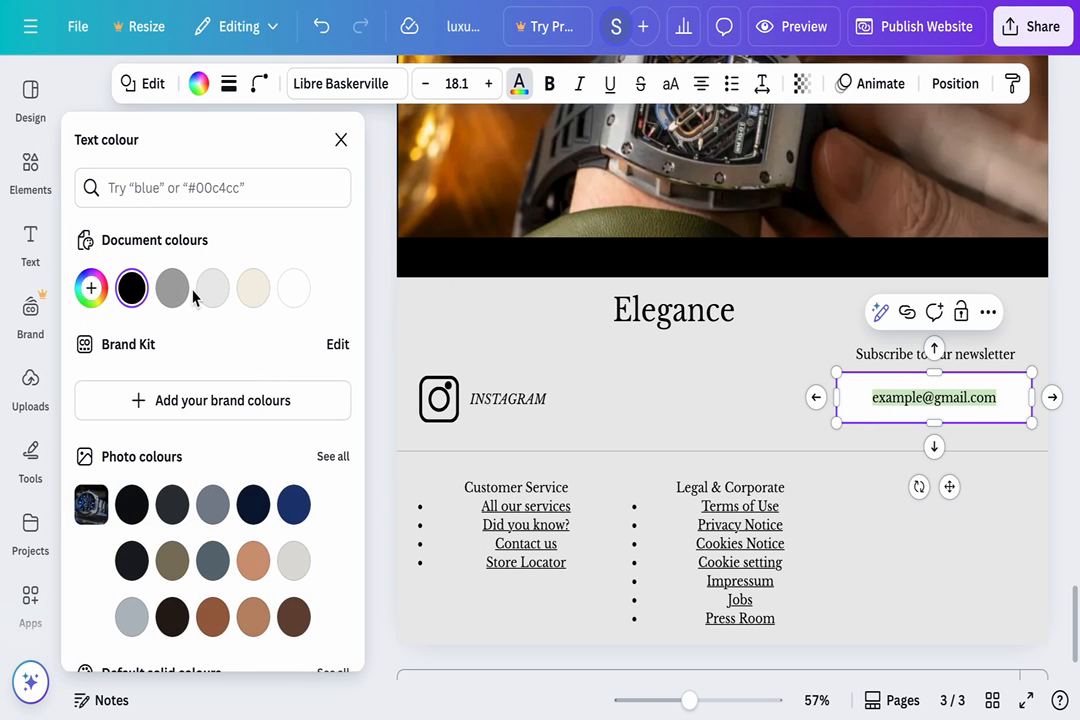
left_click(208, 290)
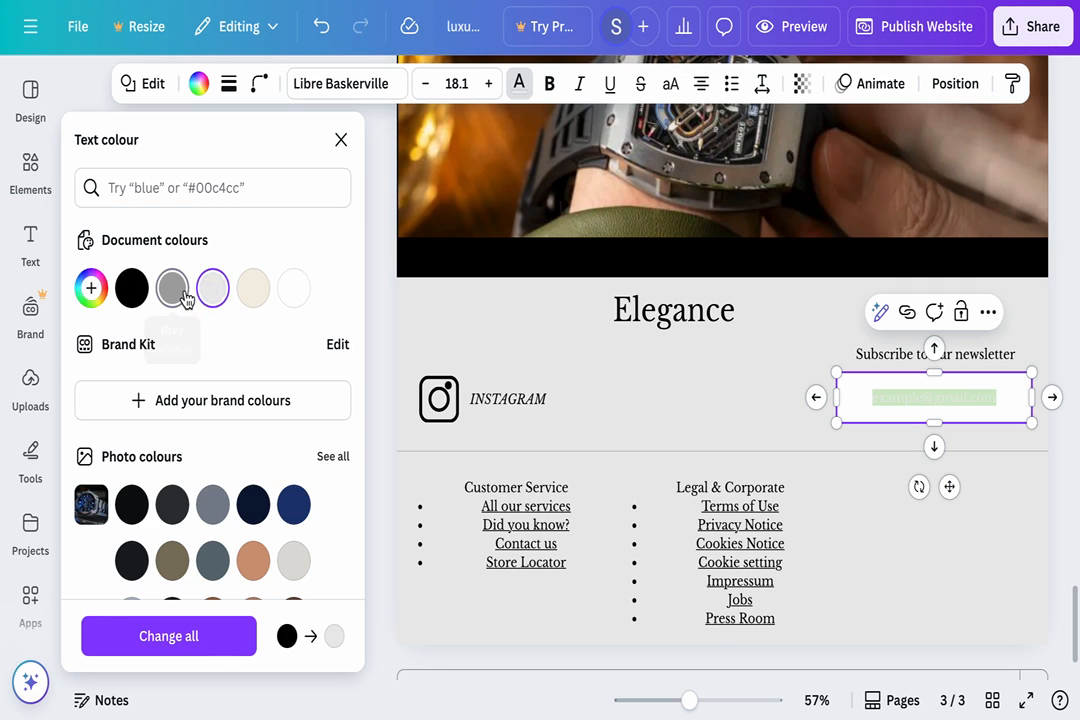
left_click(182, 293)
left_click(262, 298)
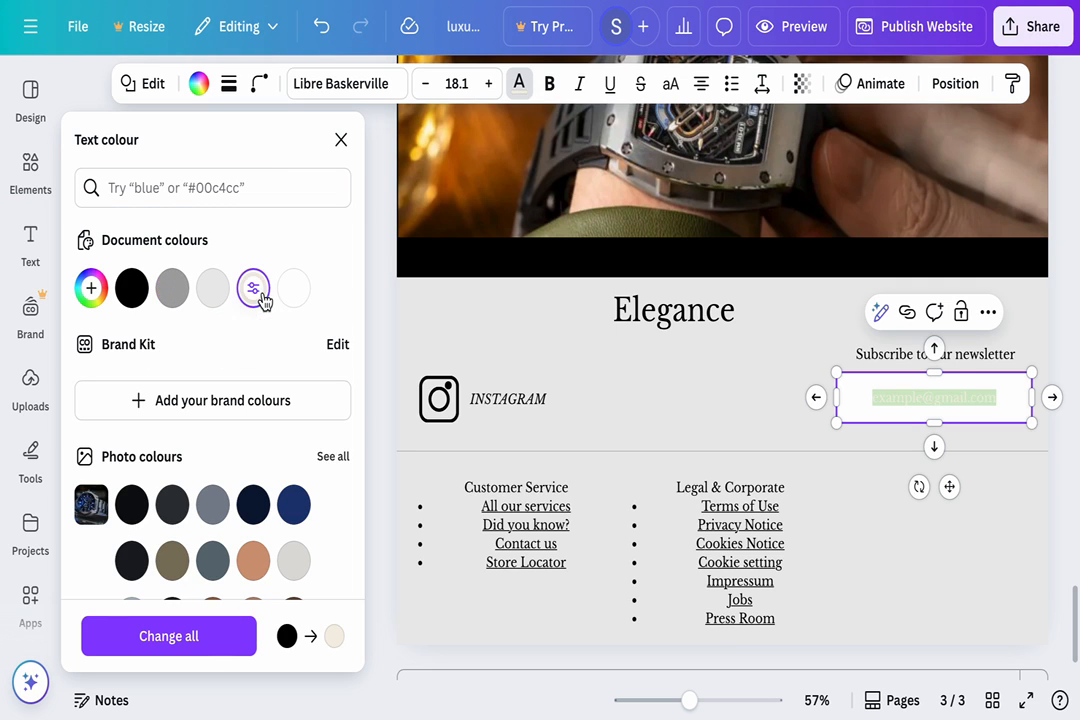
left_click(165, 298)
left_click(745, 425)
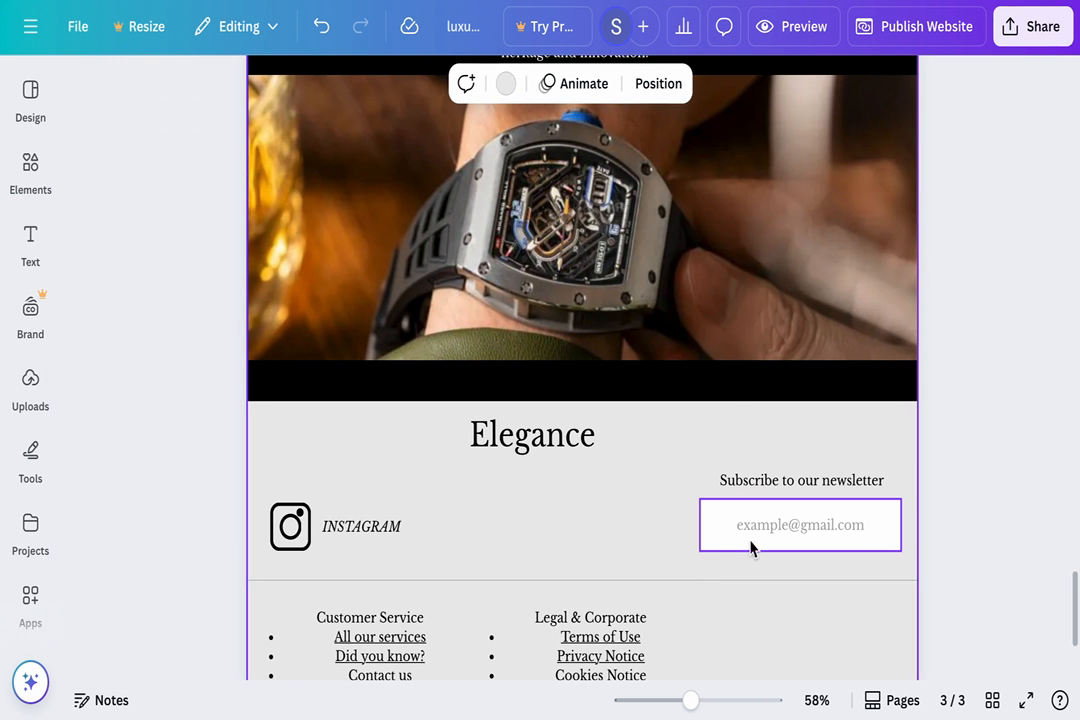
- Narrow the e-mail box to the width of the newsletter text above it and reduce its height slightly
left_click(710, 530)
left_click_drag(700, 524, 715, 525)
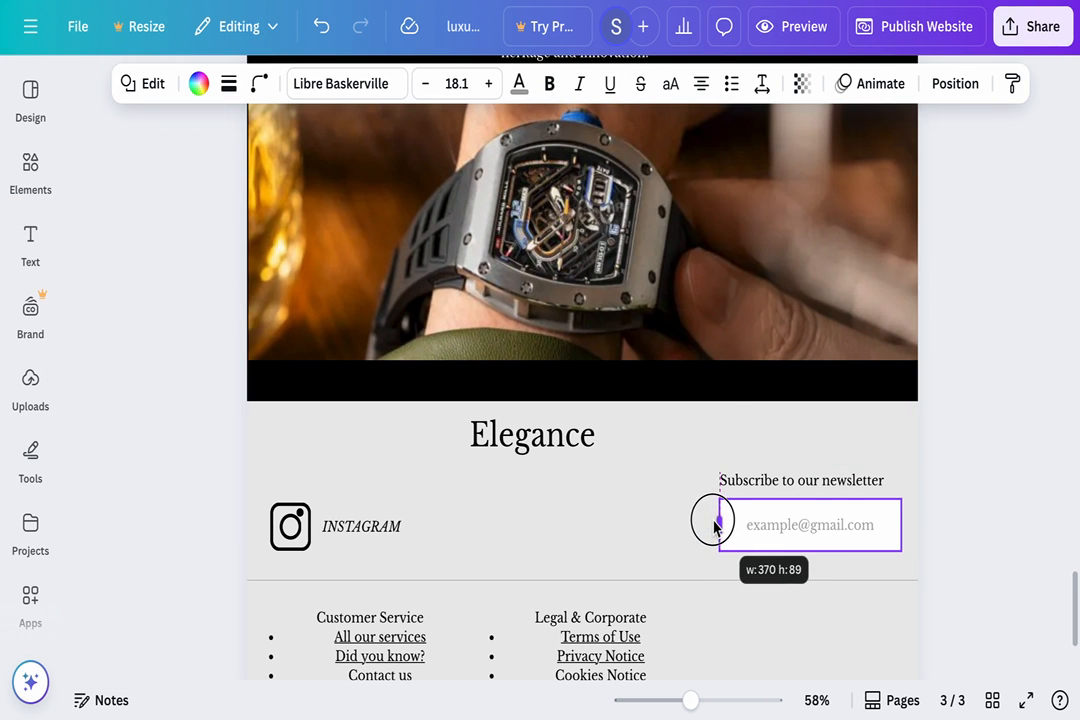
left_click_drag(902, 524, 889, 530)
left_click_drag(801, 553, 803, 547)
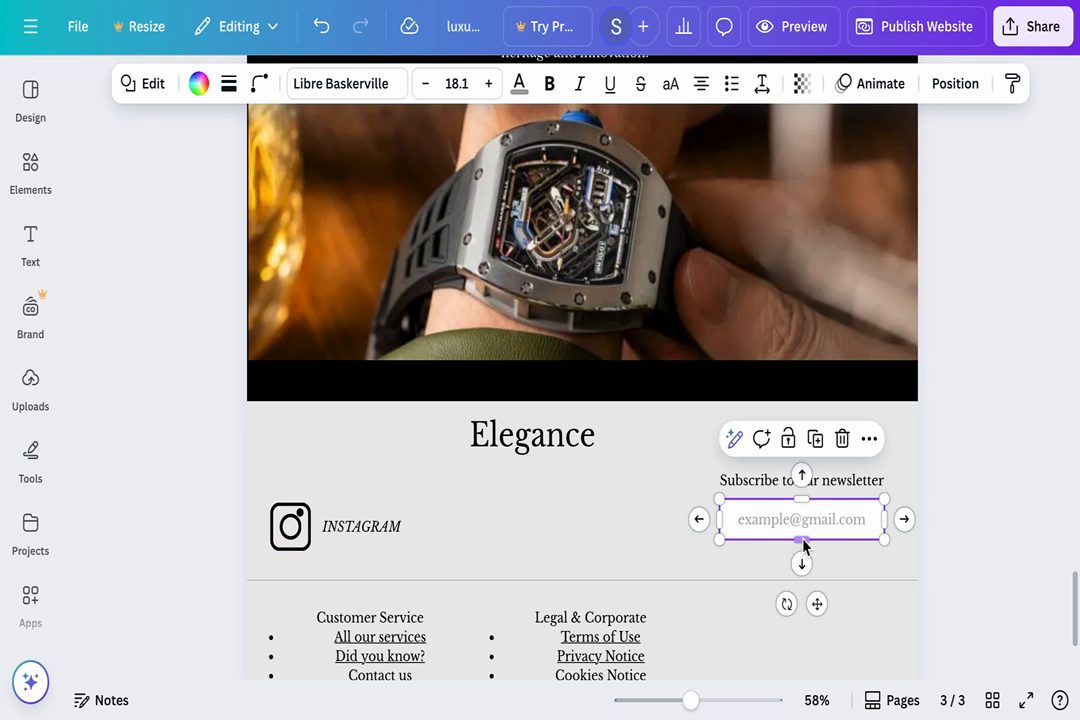
left_click(660, 509)
- Move the newsletter text and e-mail box together below the divider line, level with the Legal & Corporate heading
scroll(659, 509, "down", 2)
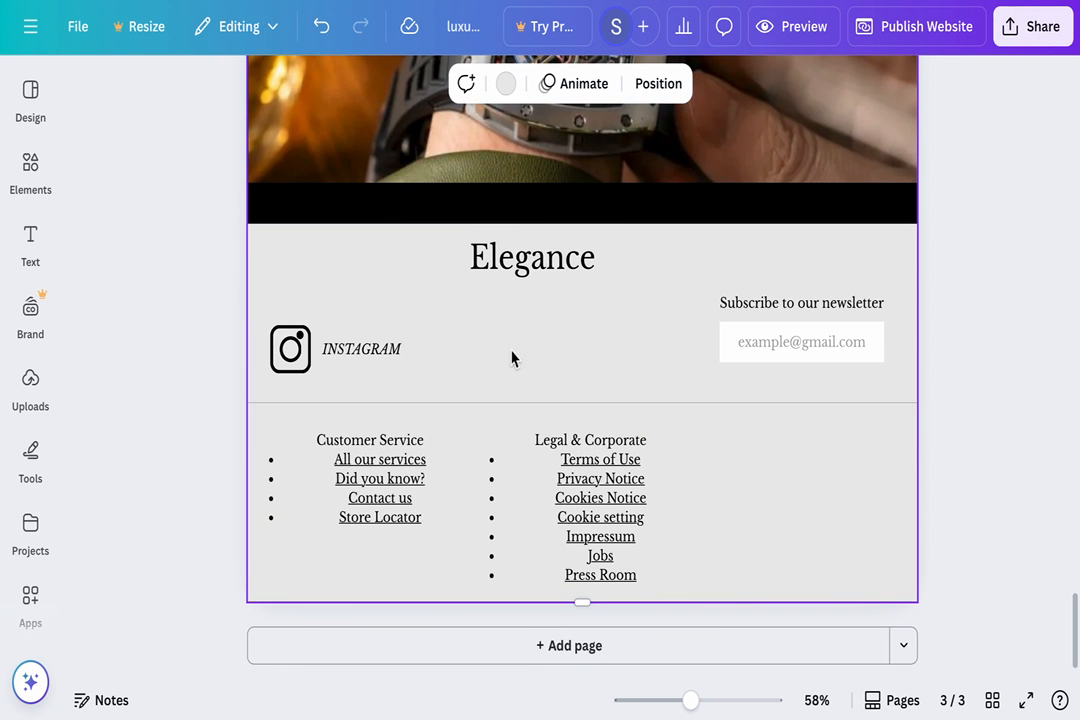
left_click_drag(698, 285, 868, 451)
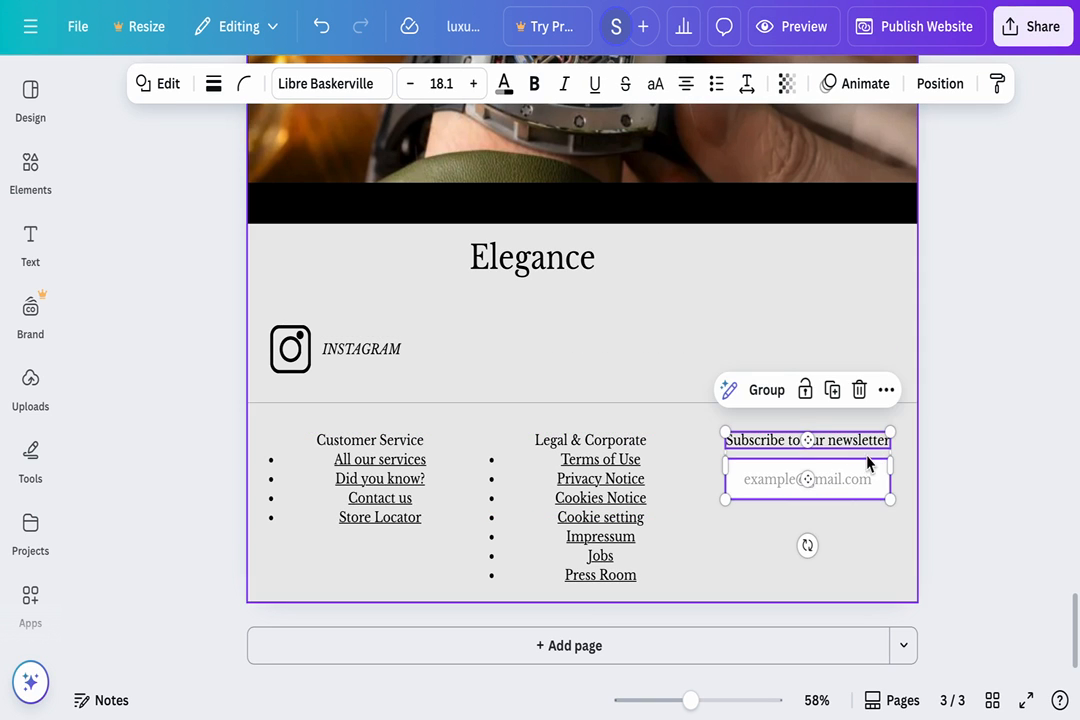
left_click(672, 290)
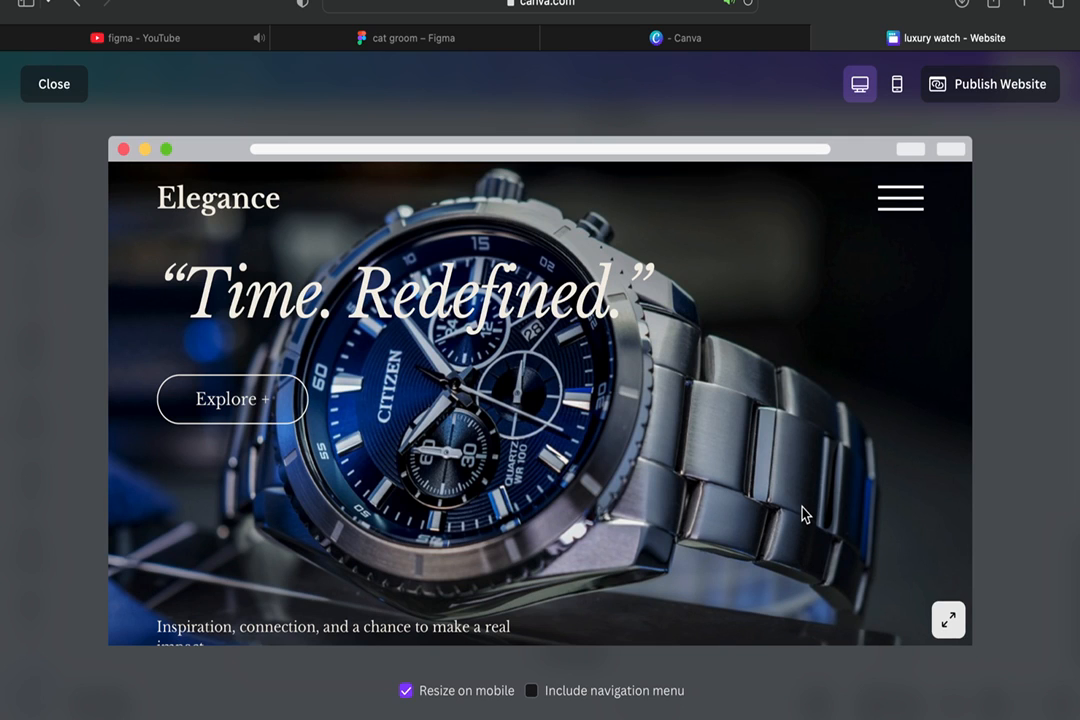
- Review the website preview from the hero through the MEN/WOMEN photos and King Series section down to the footer
scroll(803, 514, "down", 10)
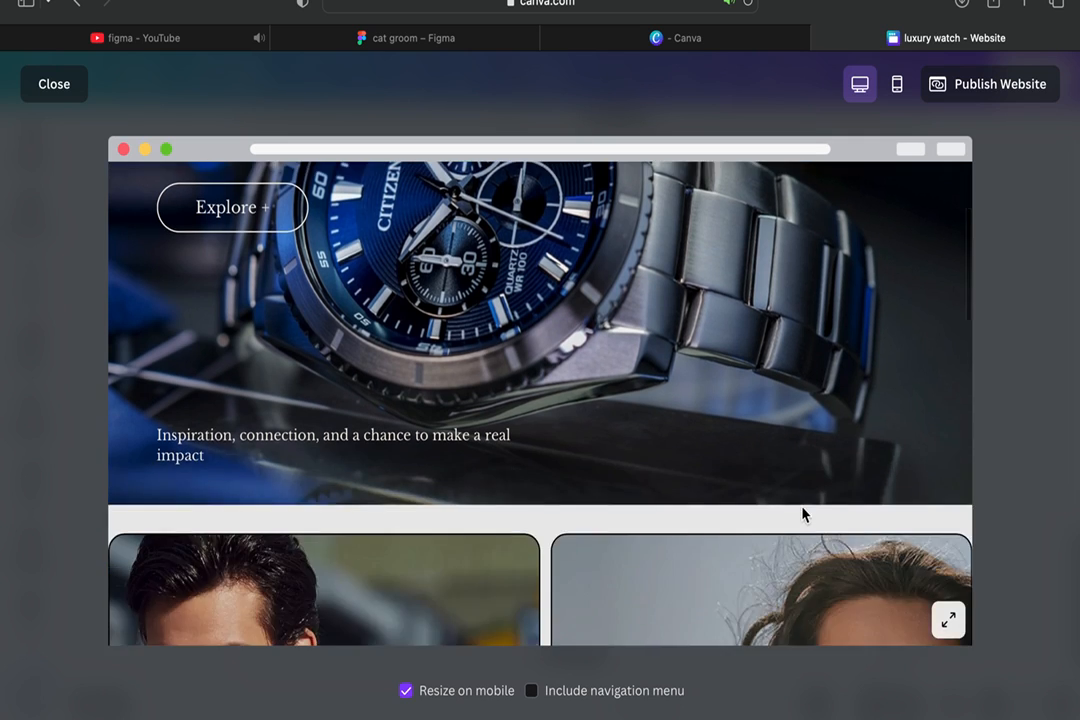
scroll(803, 514, "down", 5)
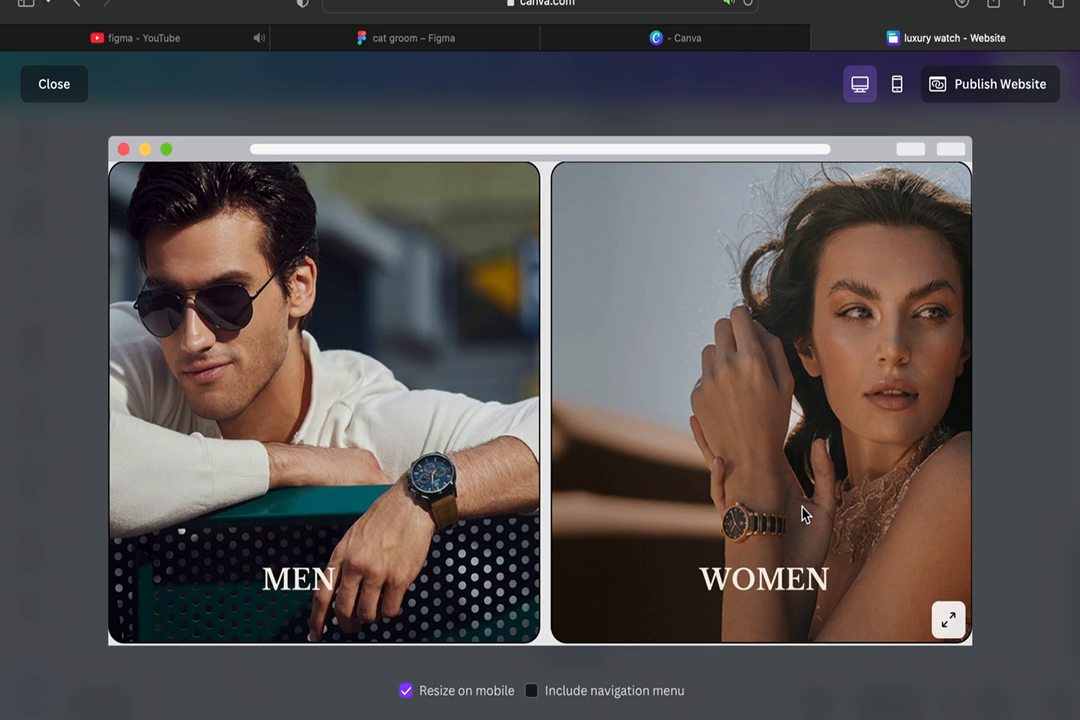
scroll(803, 514, "down", 8)
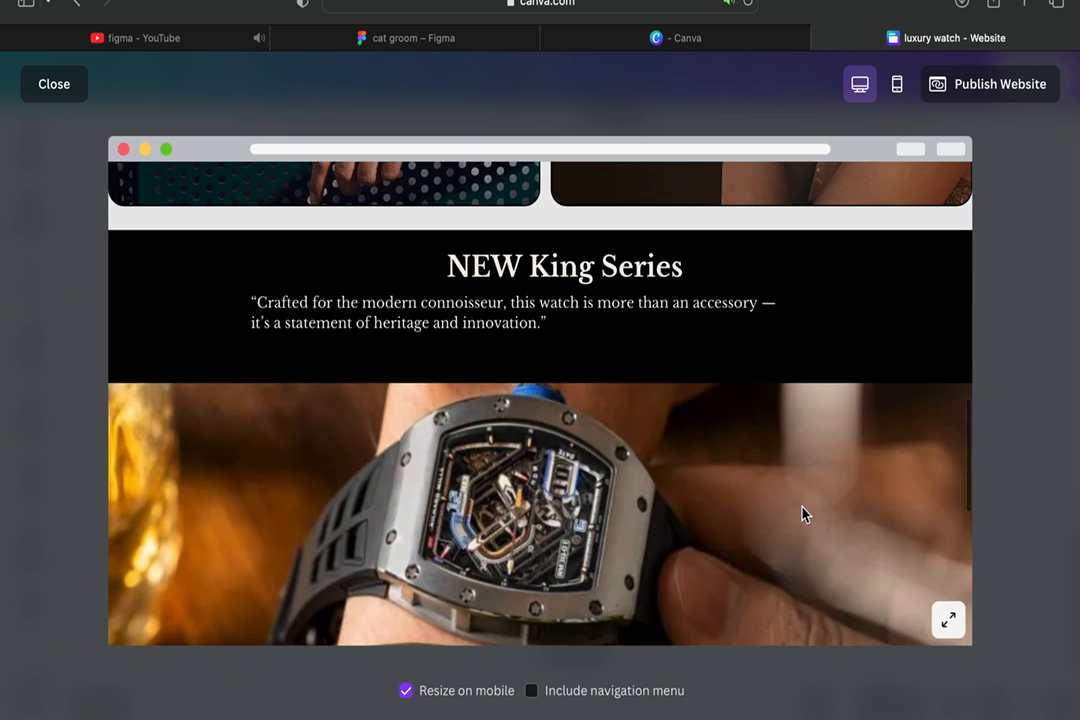
scroll(803, 514, "down", 15)
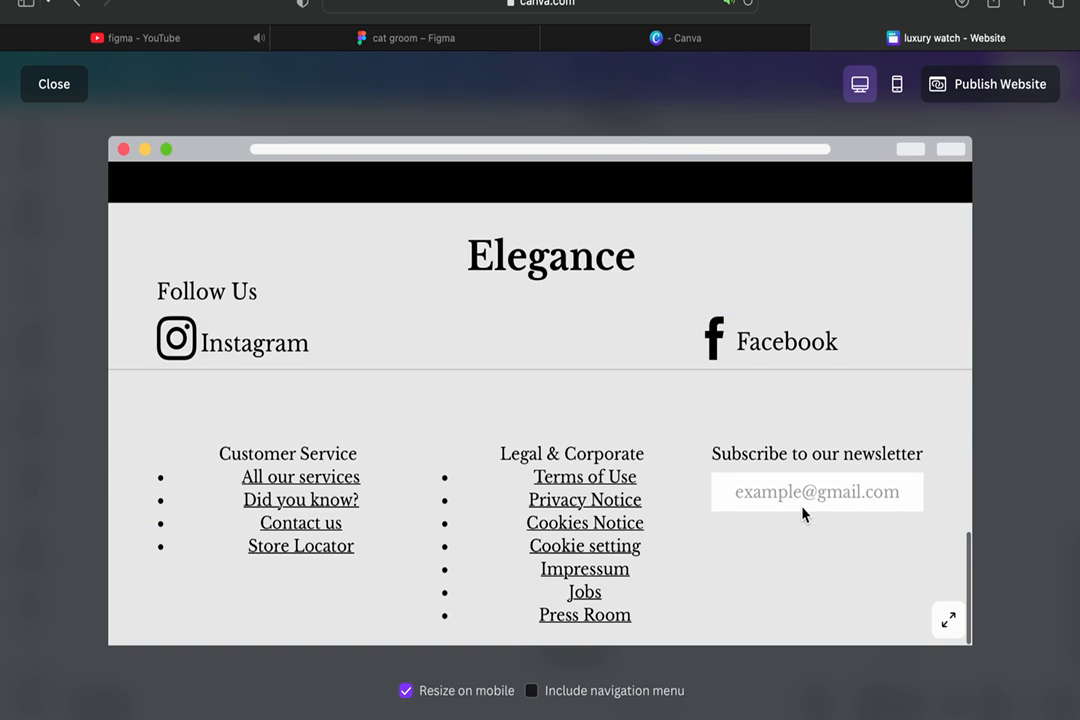
scroll(803, 514, "up", 20)
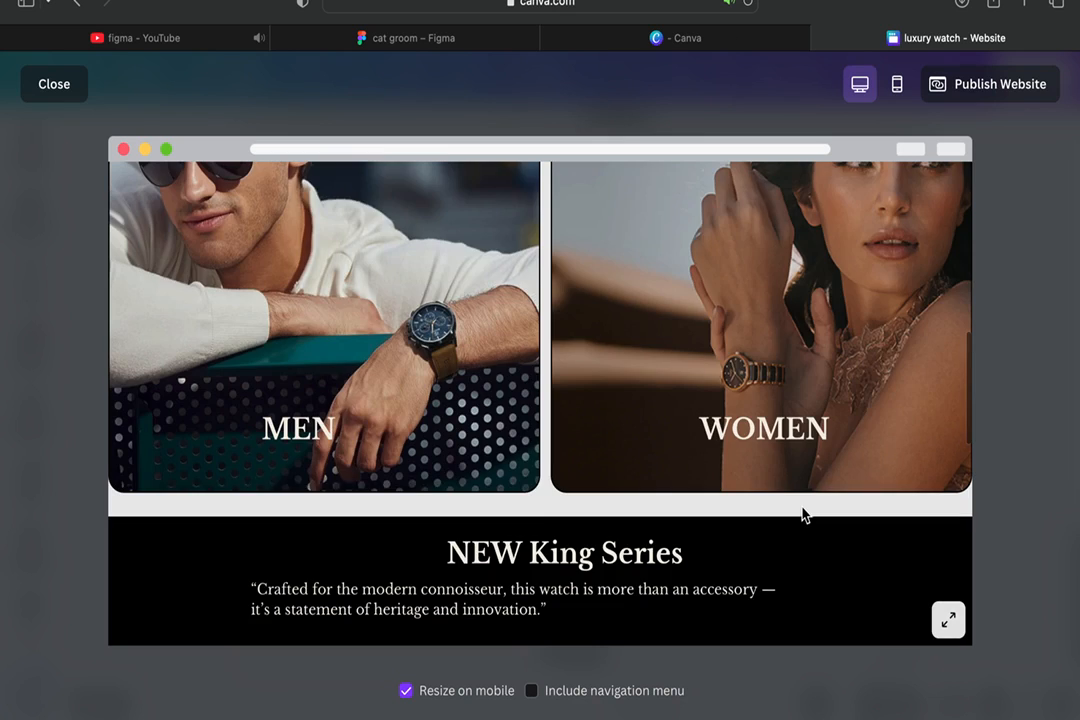